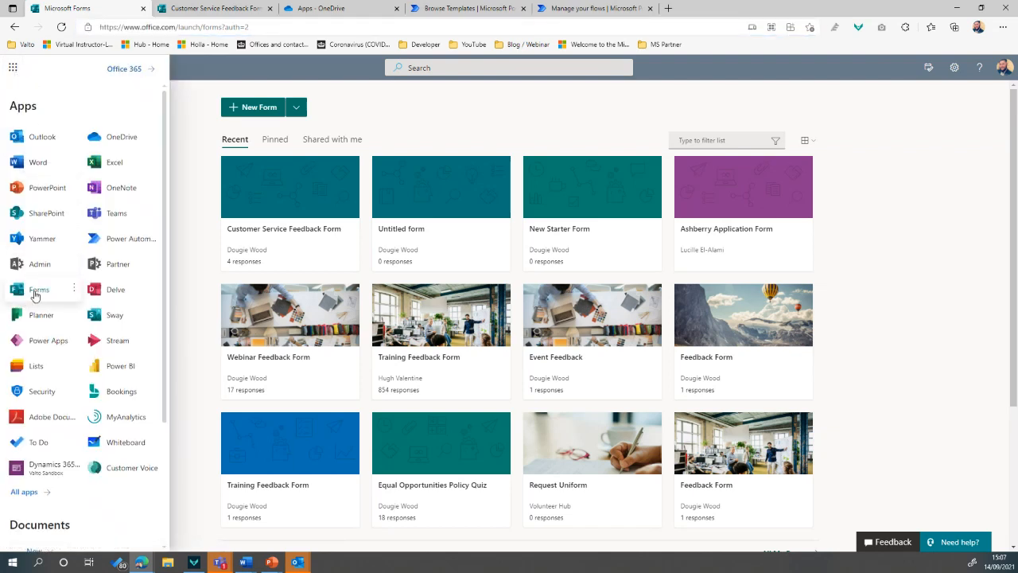
Start a new blank form titled 'Customer Feedback Form'
left_click(192, 202)
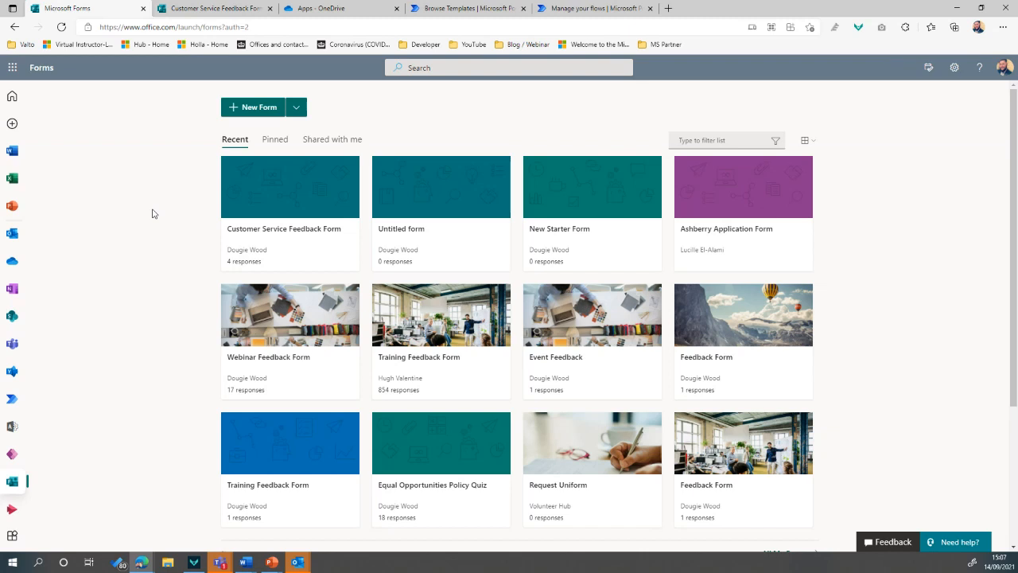
left_click(261, 110)
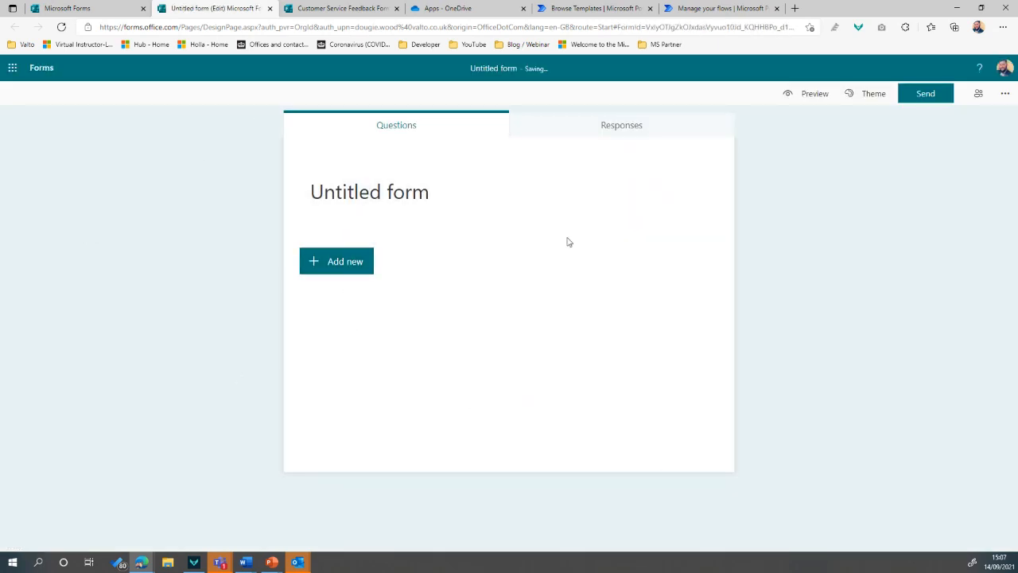
left_click(368, 191)
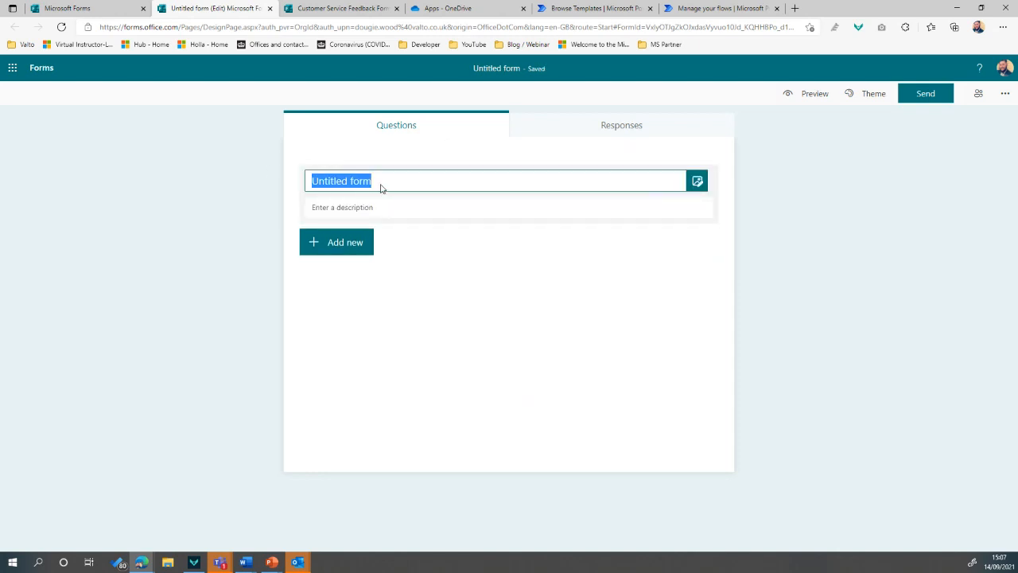
type("Customer Feed")
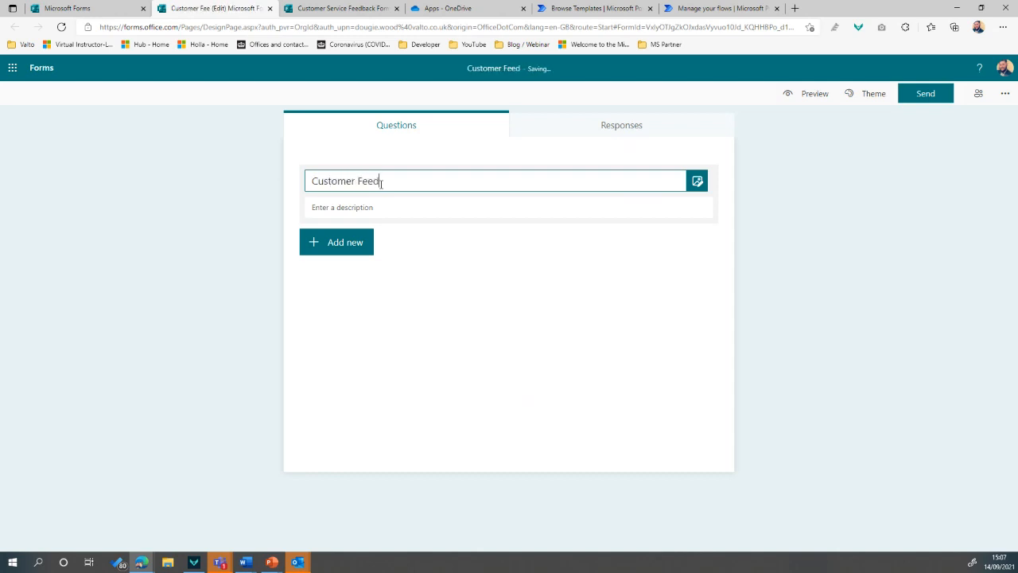
type("back Form")
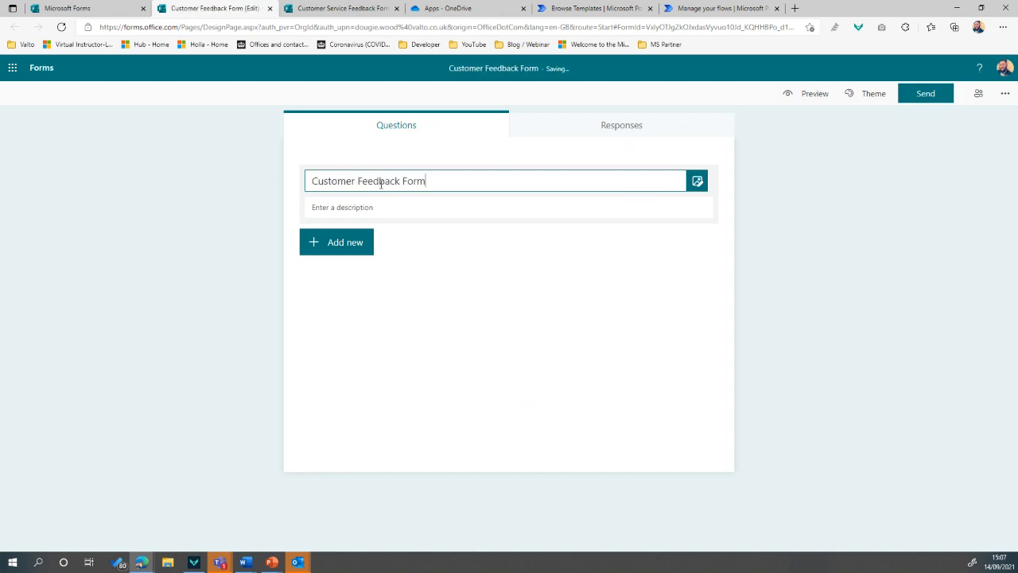
Add the description 'We would love to hear from you and how we did.'
left_click(365, 206)
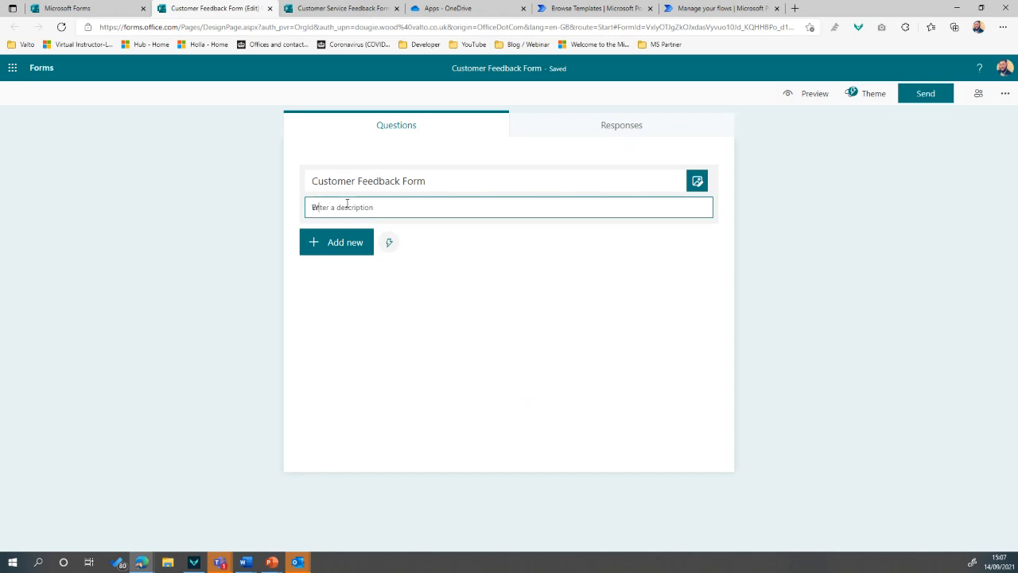
type("W")
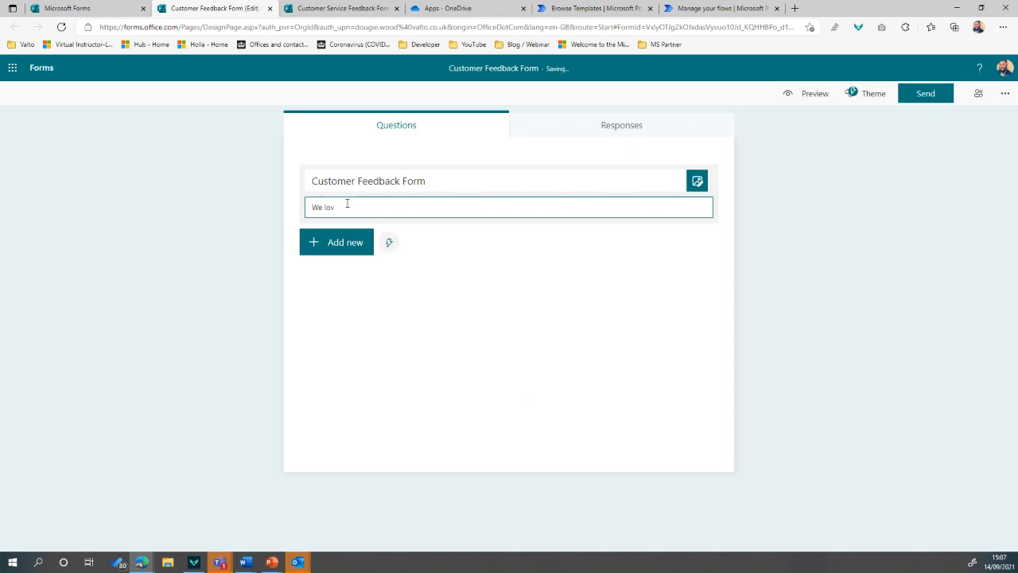
type("e would love to hear from you")
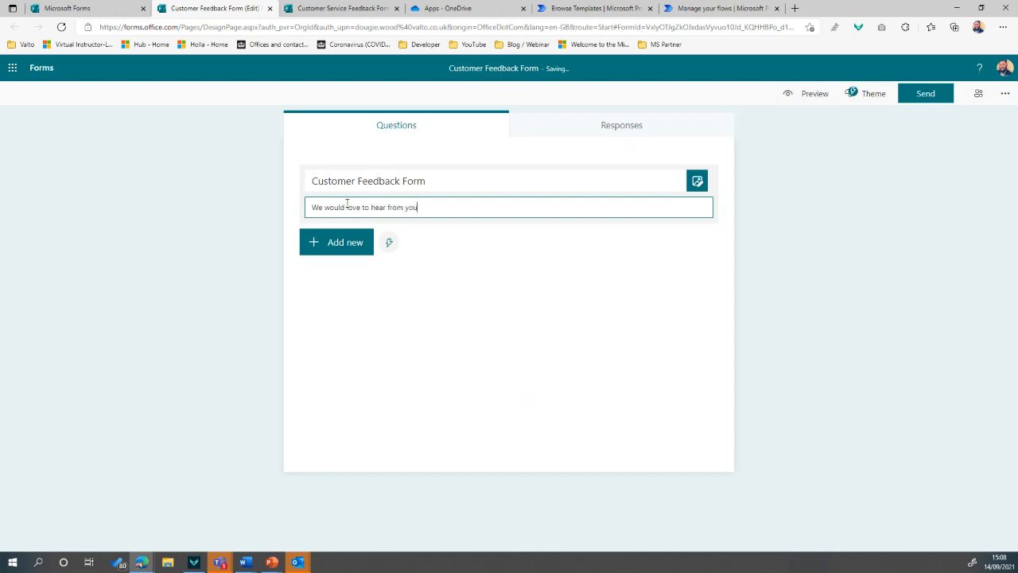
type(" and how we did.")
left_click(797, 218)
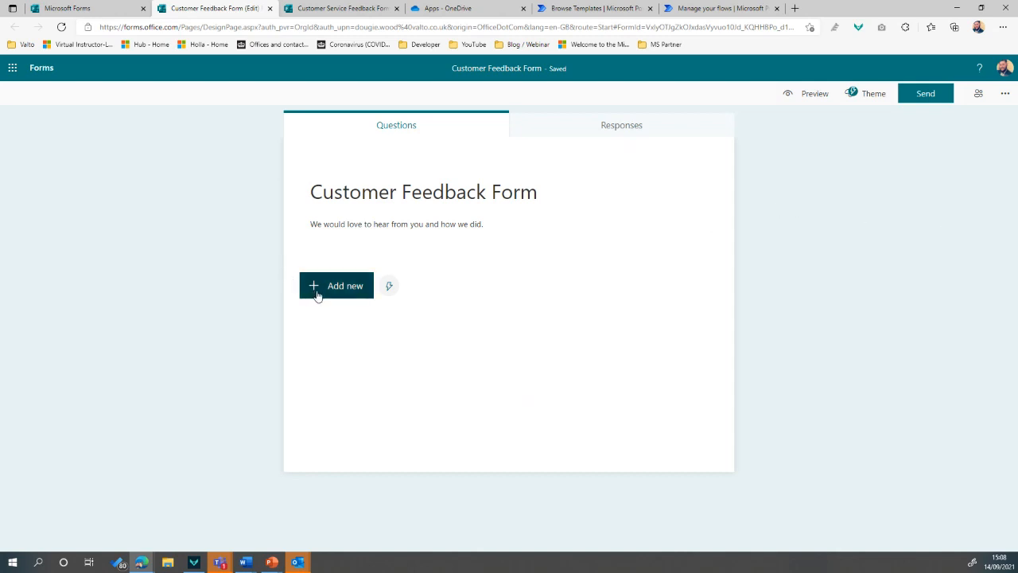
Dismiss the recommended questions and show the Choice, Text, Rating and Date question types
left_click(389, 288)
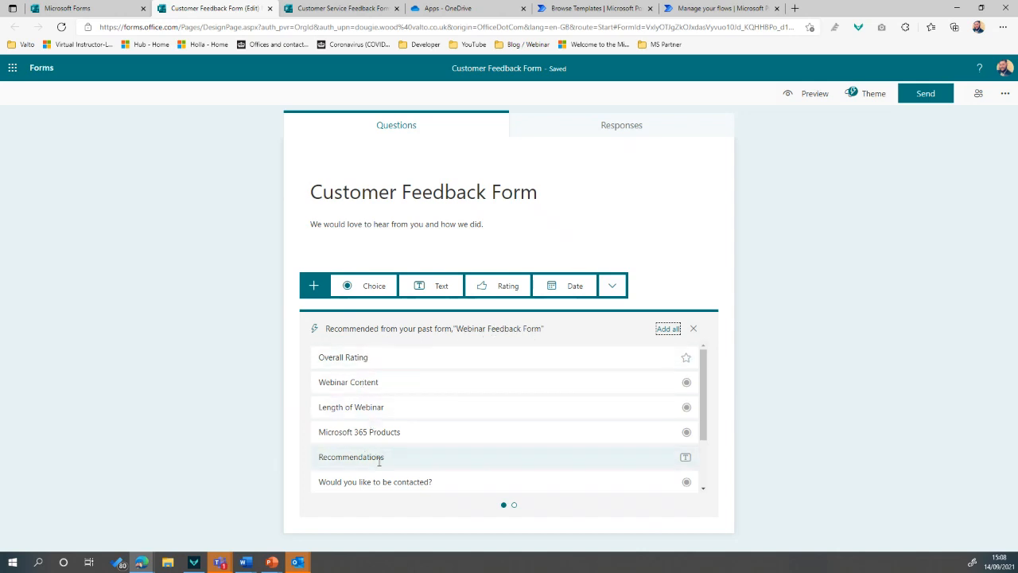
left_click(693, 328)
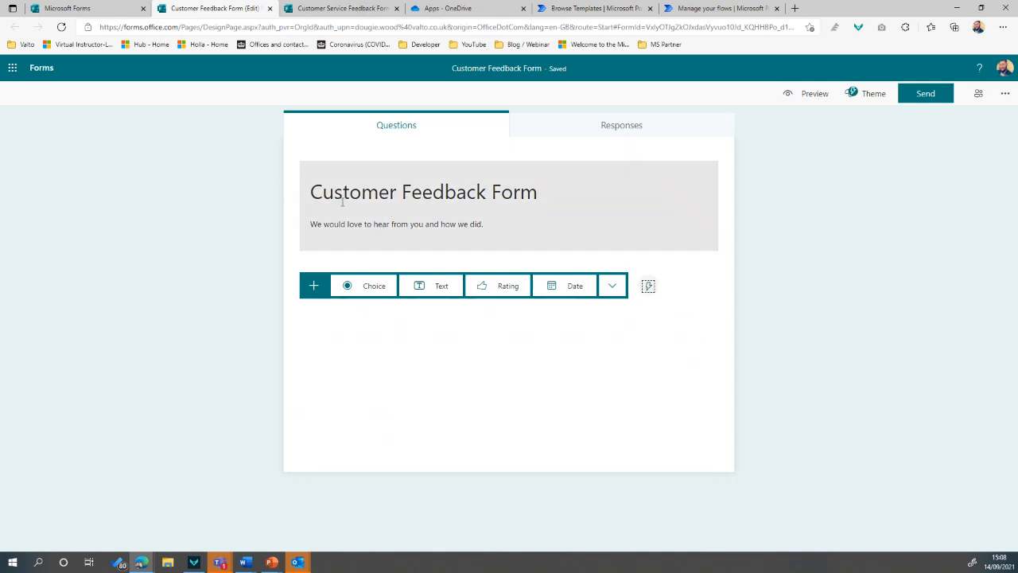
left_click(354, 314)
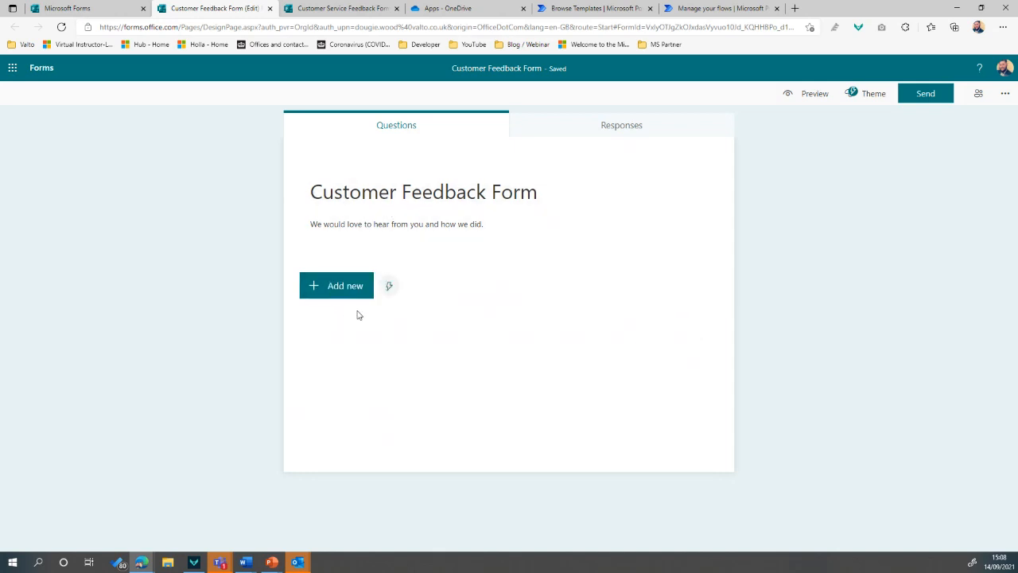
left_click(346, 295)
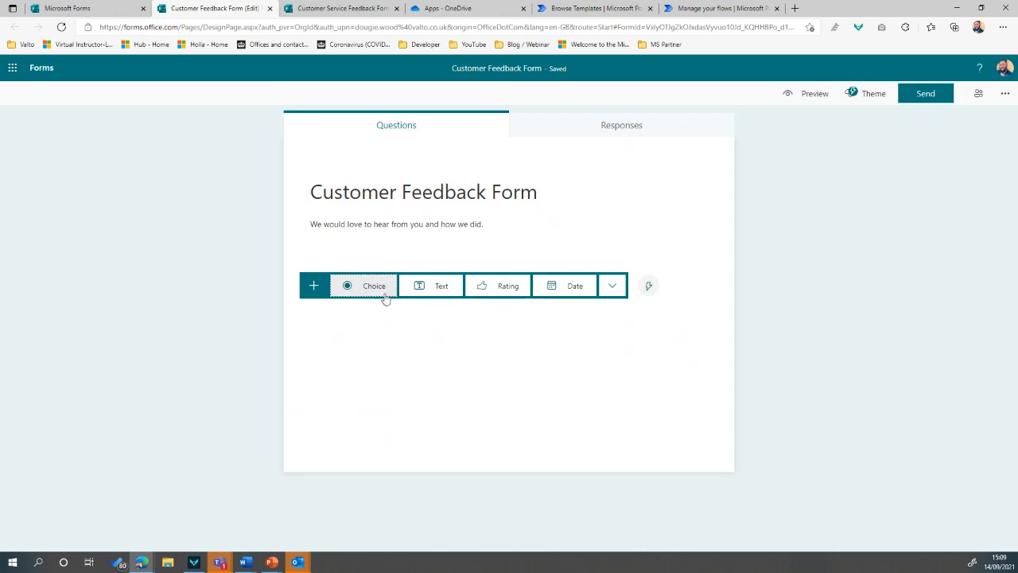
Add choice question 1 'Did we do a good job?' with single-answer options Yes and No
left_click(381, 288)
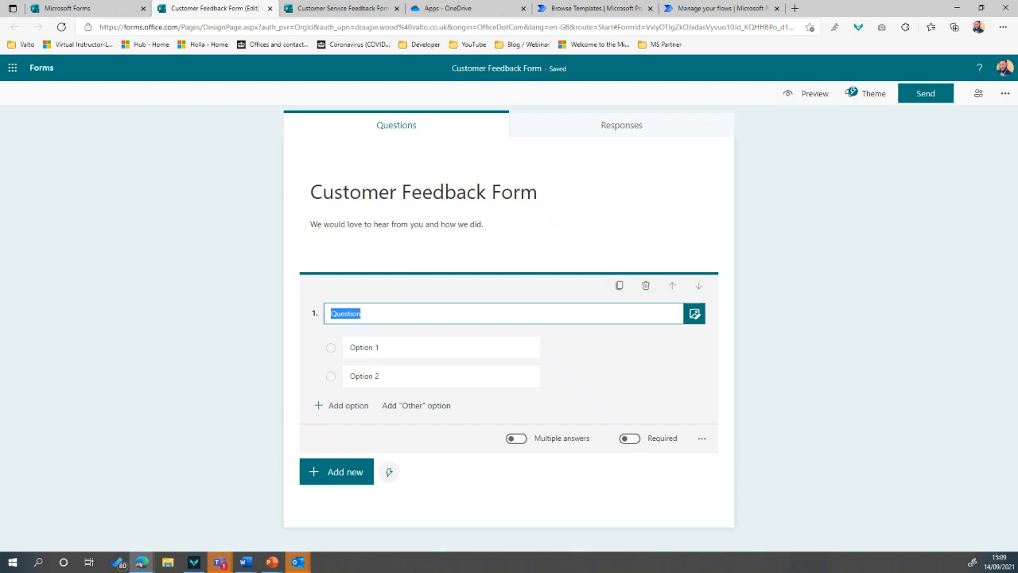
double_click(350, 316)
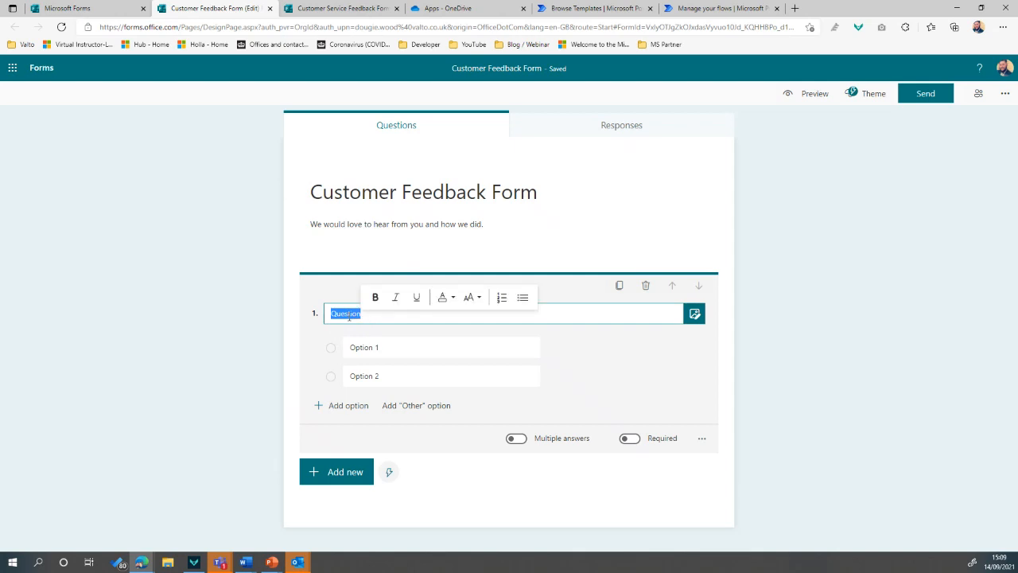
type("Did we do a good job?")
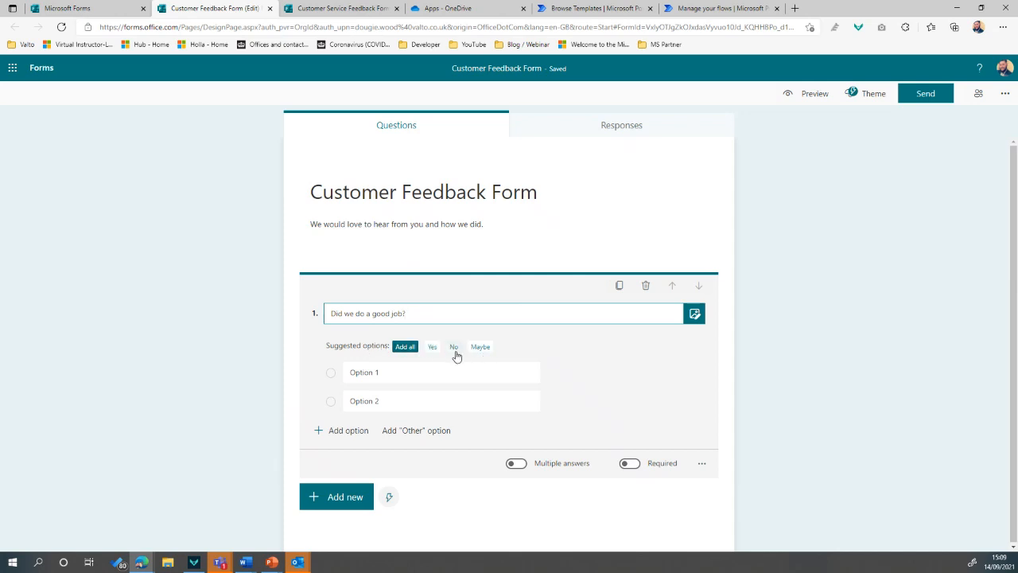
left_click(430, 350)
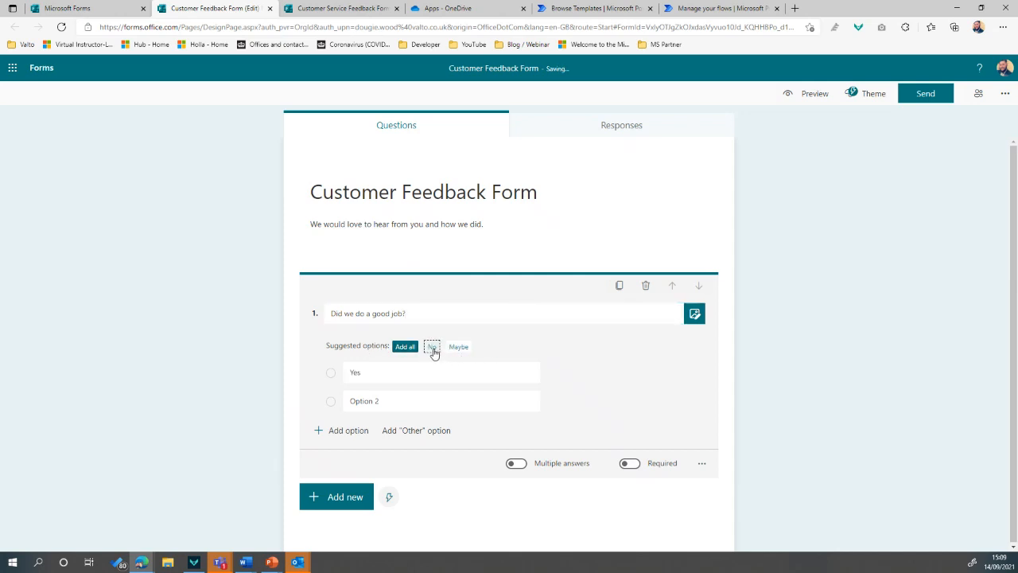
left_click(436, 350)
left_click(412, 465)
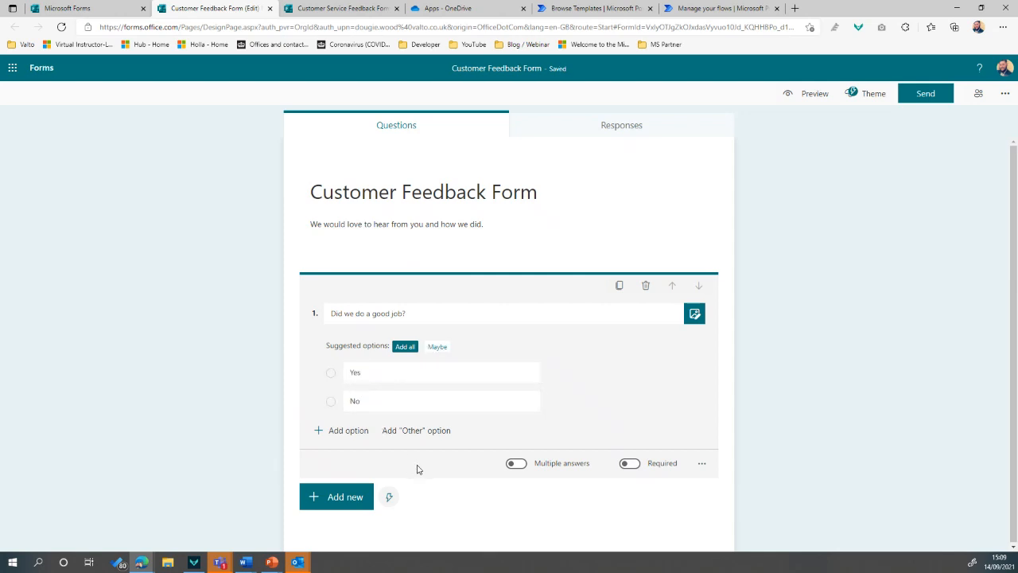
left_click(517, 464)
left_click(517, 464)
Add a text question 2 and a rating question 3
left_click(337, 498)
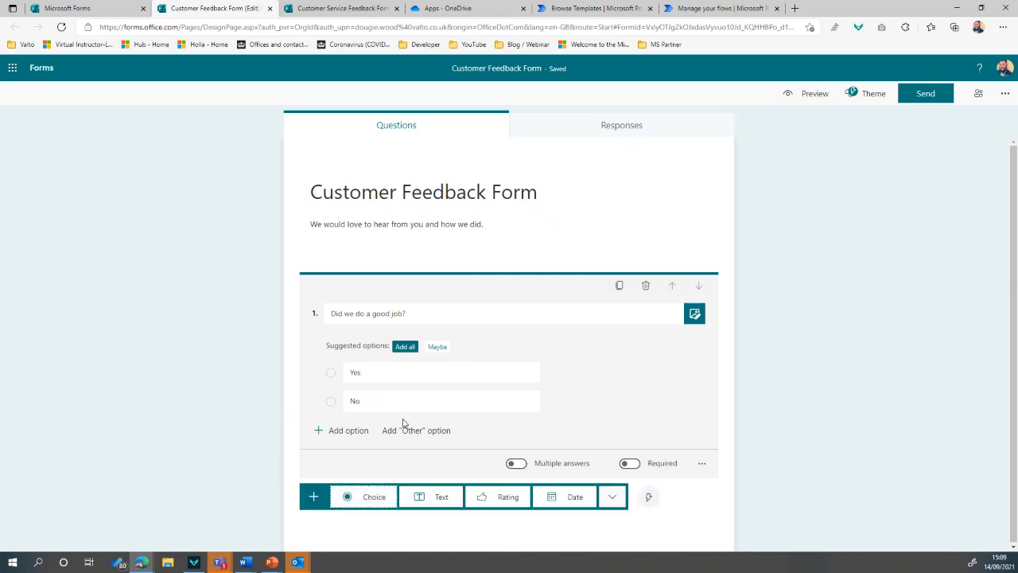
left_click(436, 498)
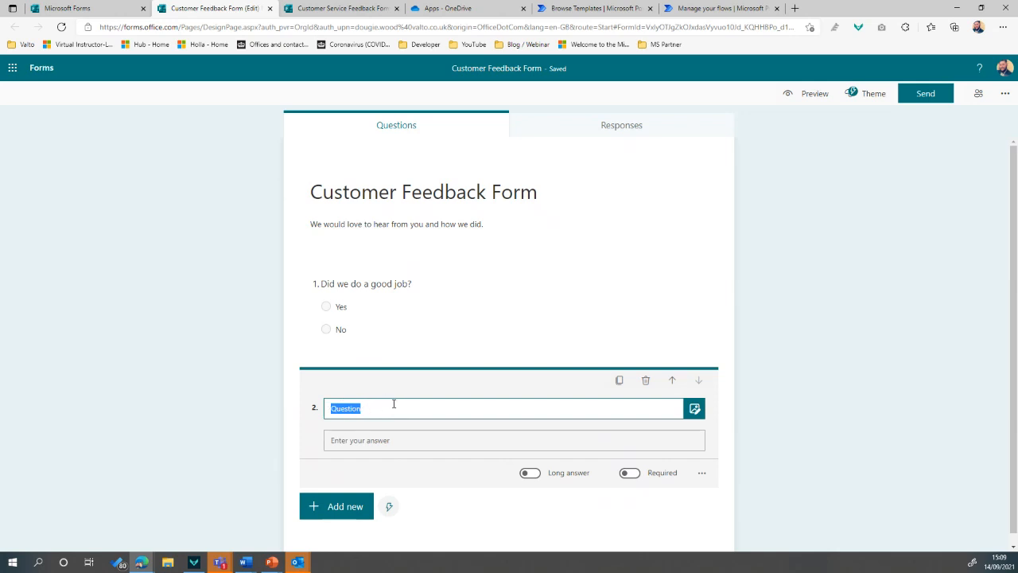
left_click(357, 507)
left_click(508, 506)
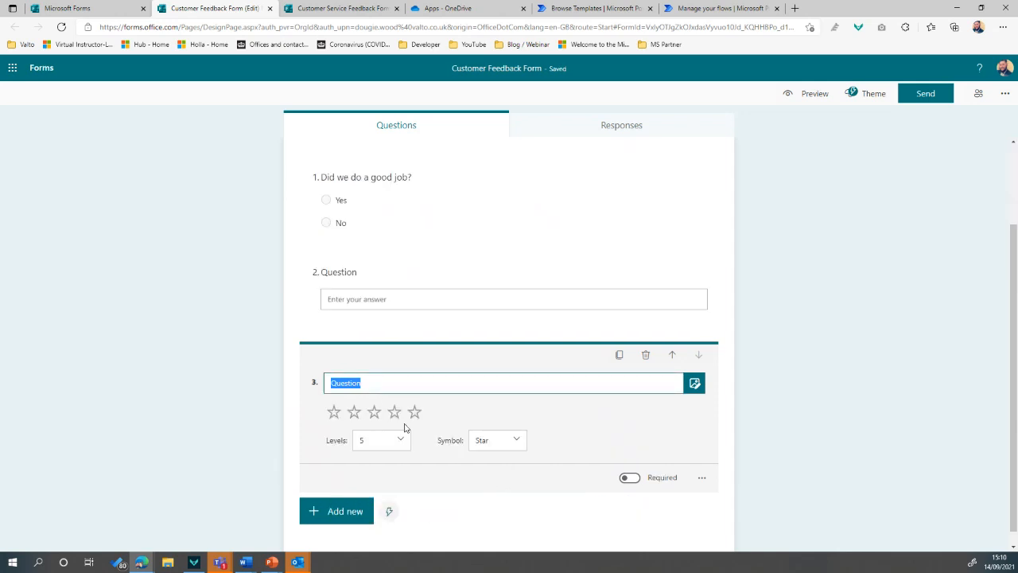
Set the rating question to use numbers instead of stars, keeping 5 levels
left_click(508, 448)
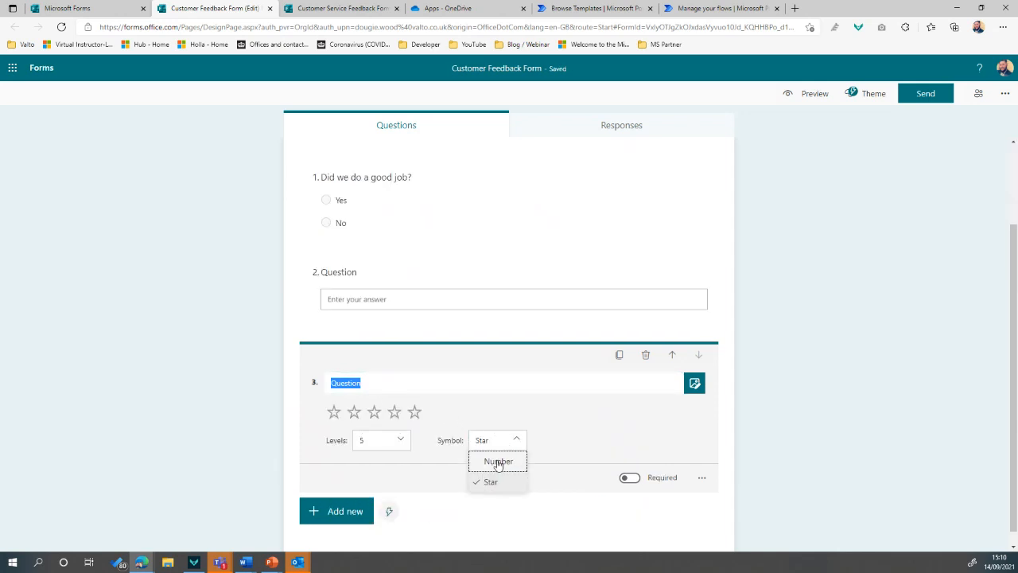
left_click(499, 462)
left_click(395, 463)
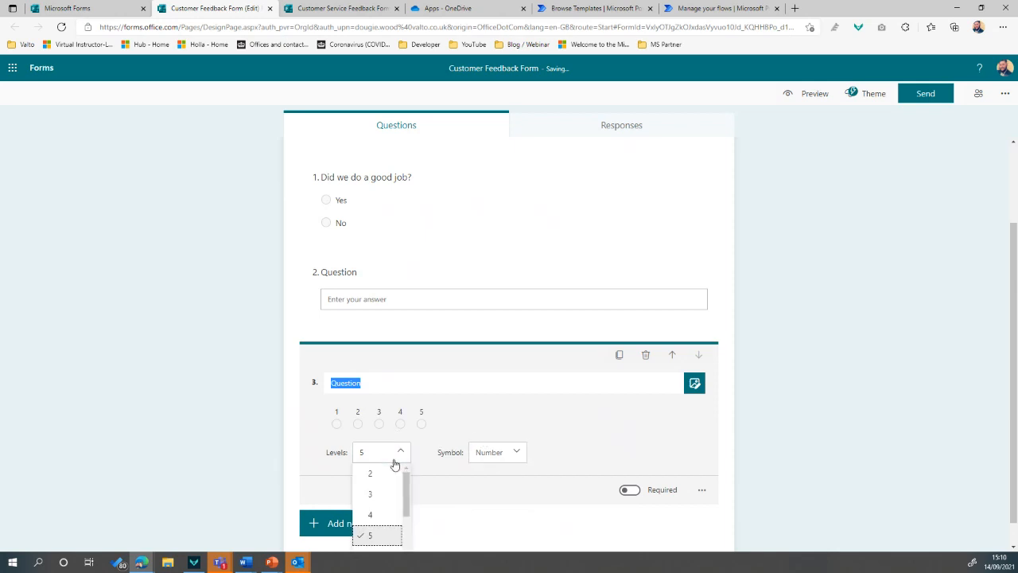
scroll(395, 501, "down", 5)
scroll(397, 485, "up", 4)
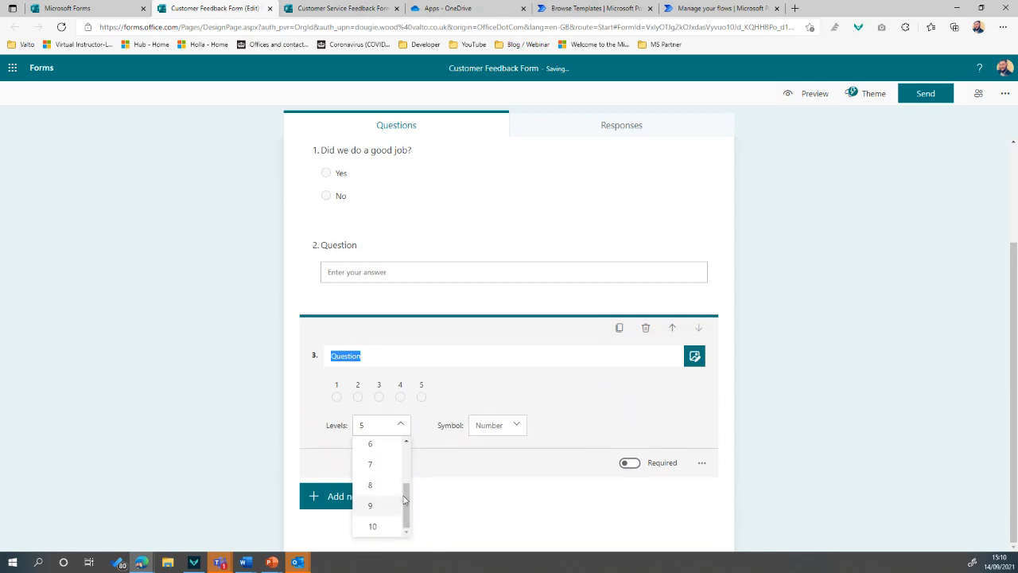
left_click(444, 405)
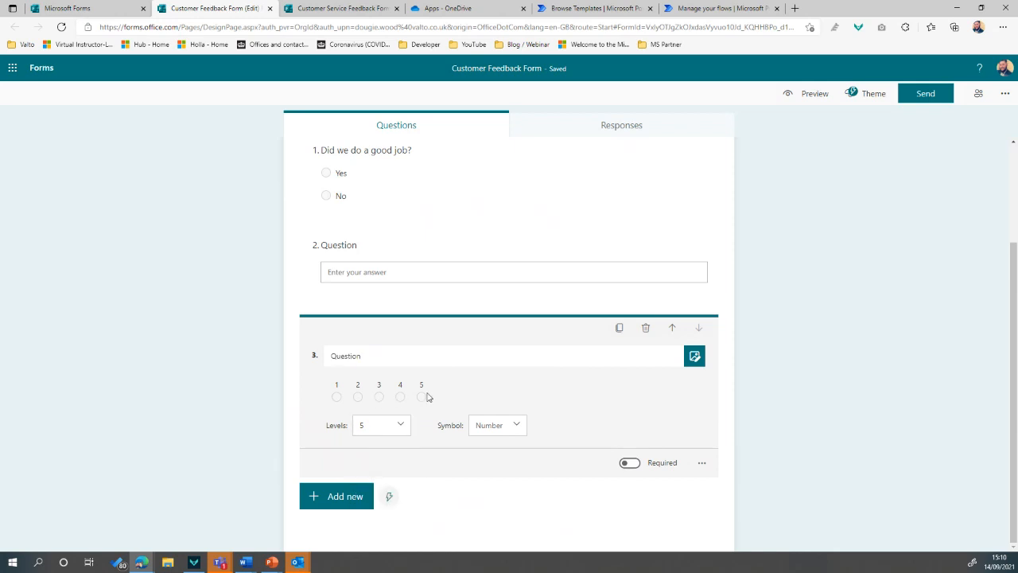
left_click(355, 506)
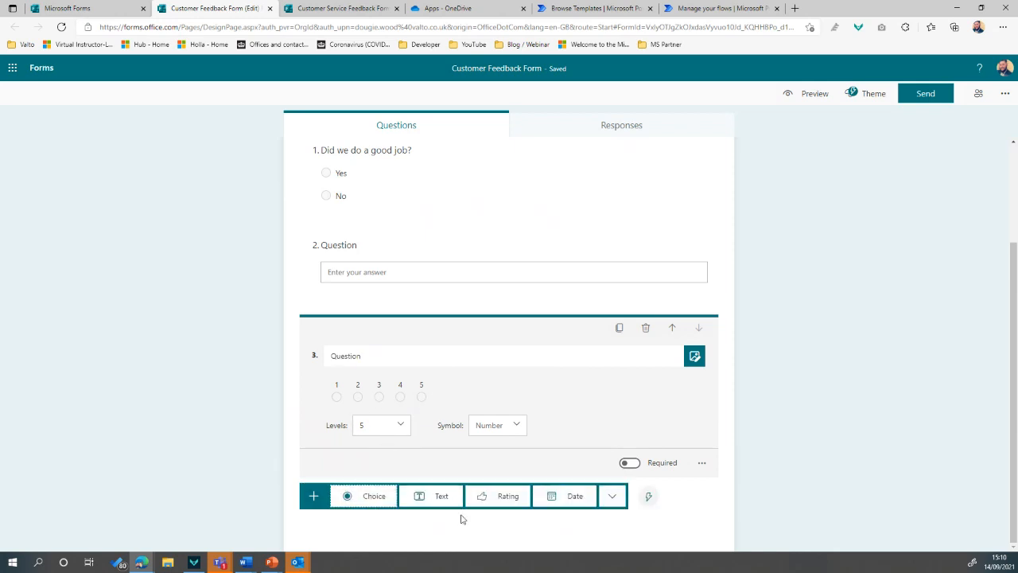
Add a date question 4 and a ranking question 5 with Options 1–3
left_click(556, 503)
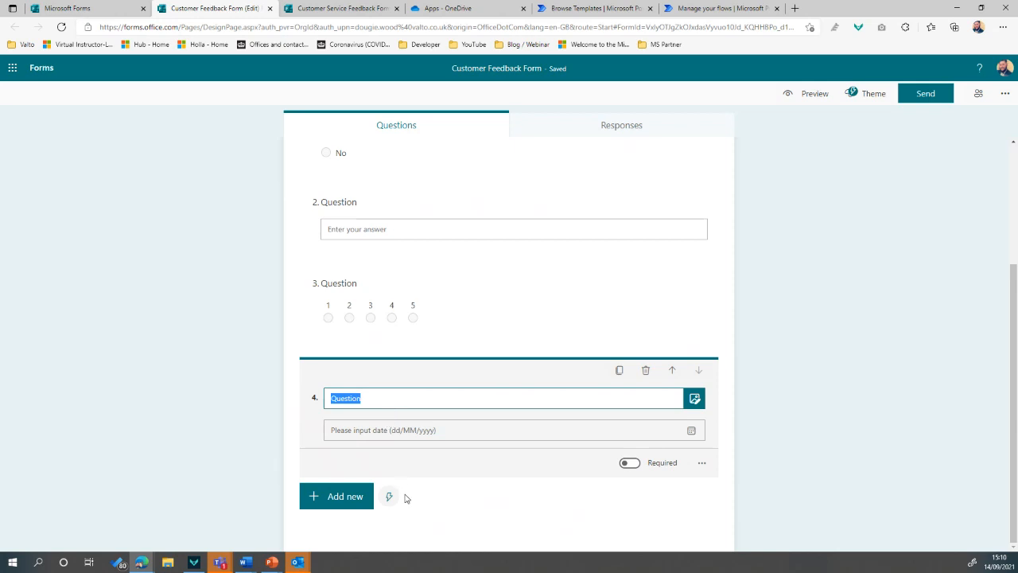
left_click(359, 502)
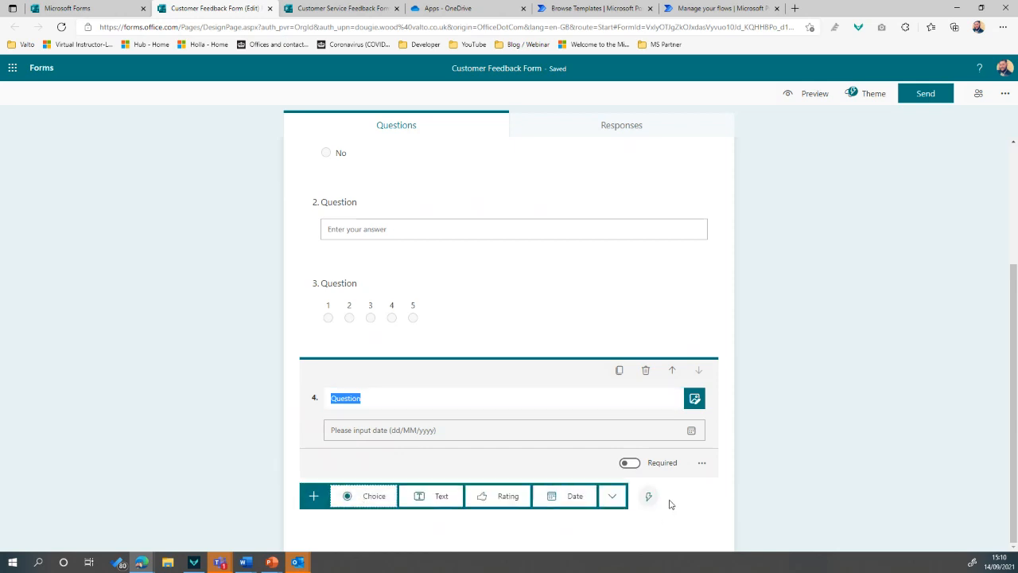
left_click(613, 496)
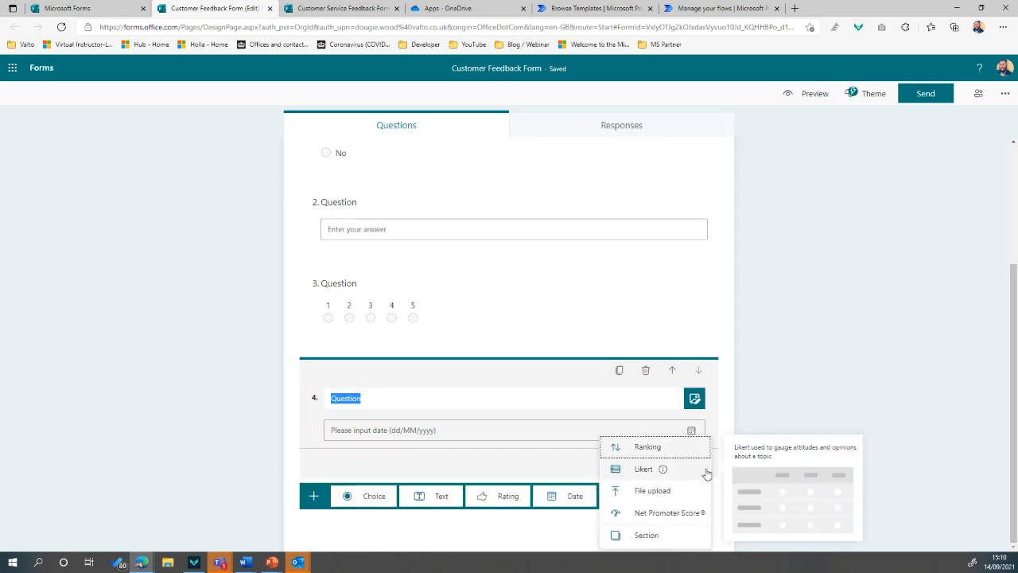
left_click(669, 448)
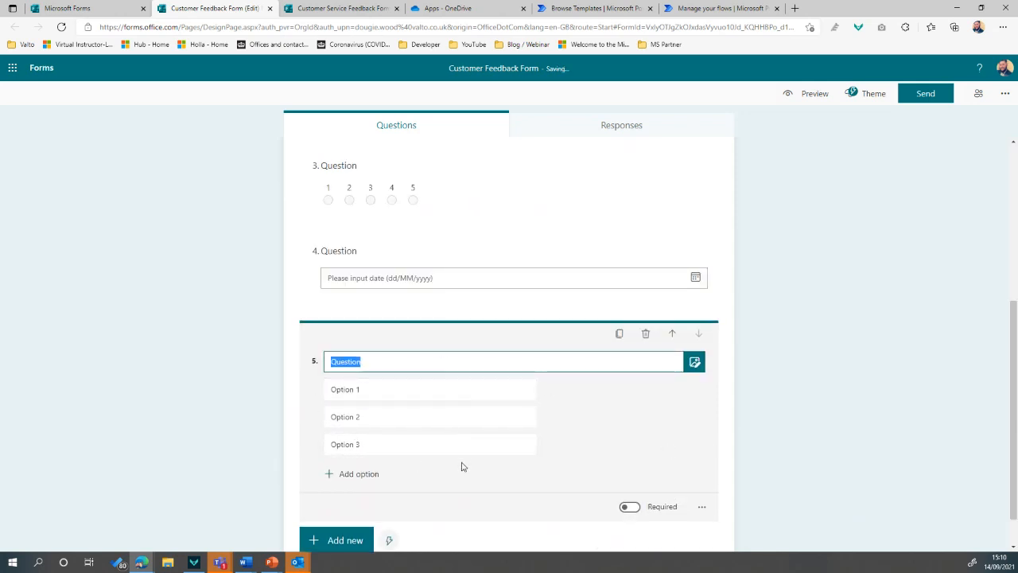
scroll(461, 467, "down", 1)
Begin adding a file-upload question, bringing up the OneDrive upload-folder notice
left_click(358, 498)
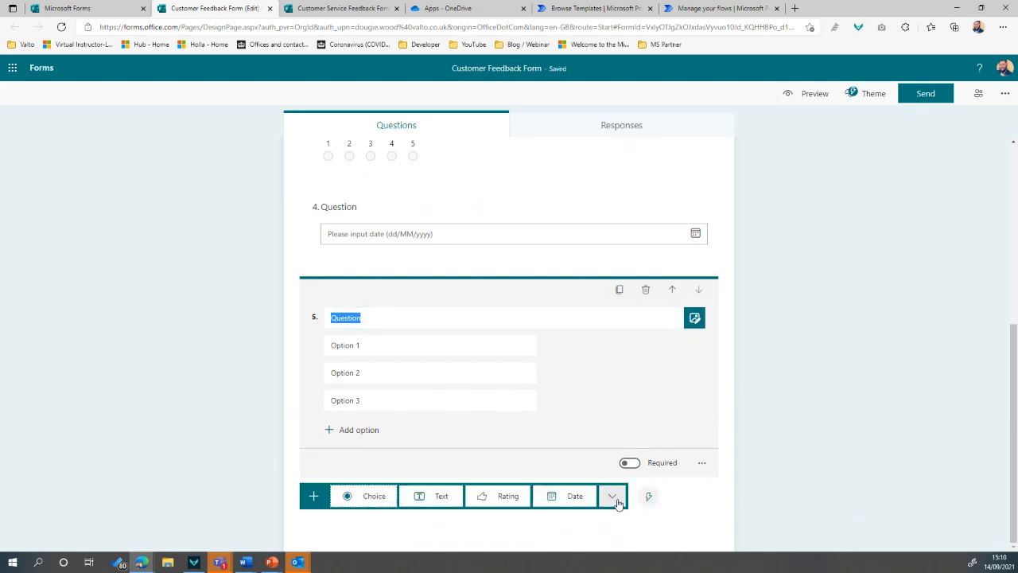
left_click(612, 495)
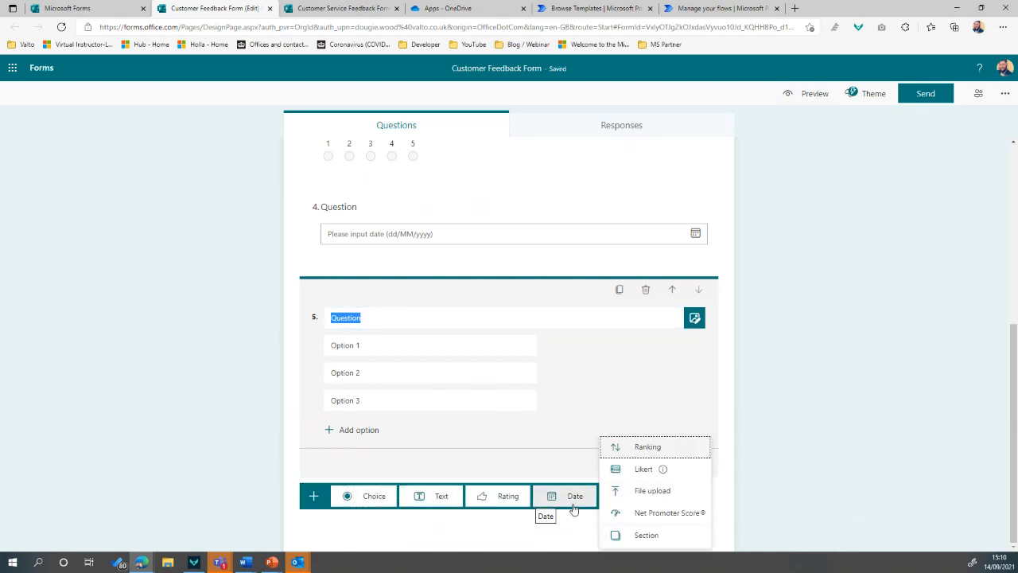
left_click(689, 494)
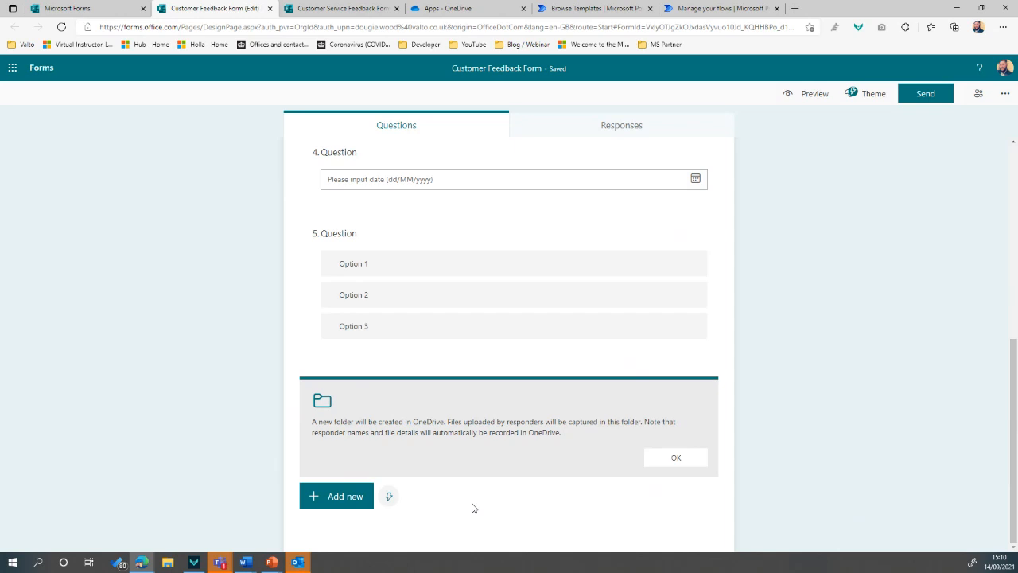
scroll(473, 507, "up", 5)
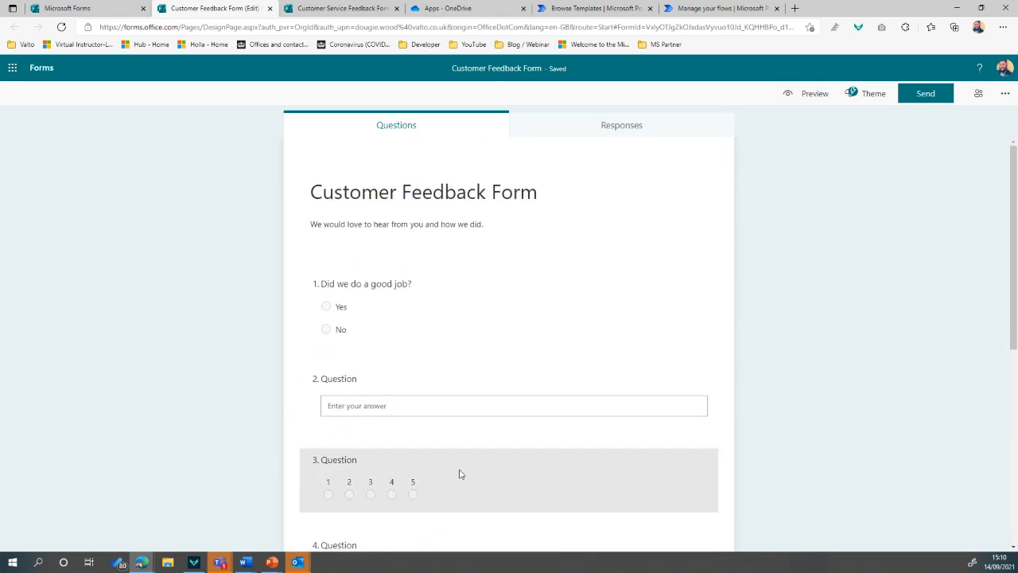
left_click(99, 10)
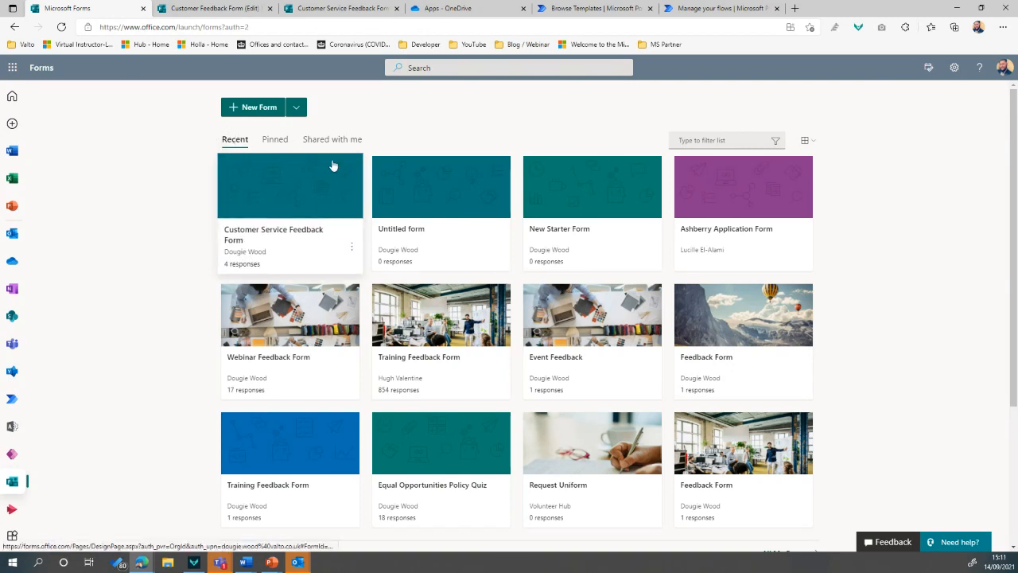
left_click(204, 10)
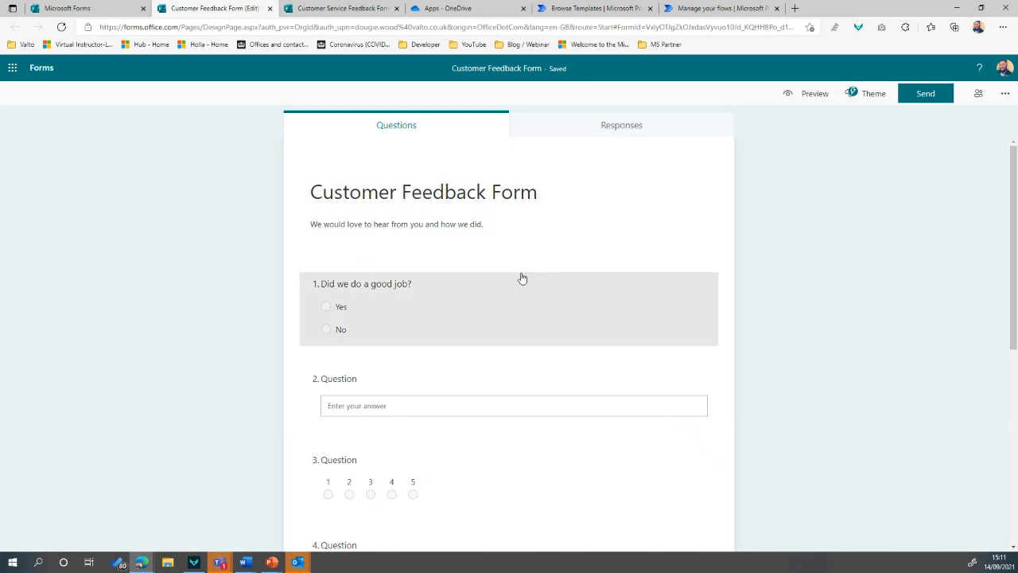
scroll(509, 314, "down", 5)
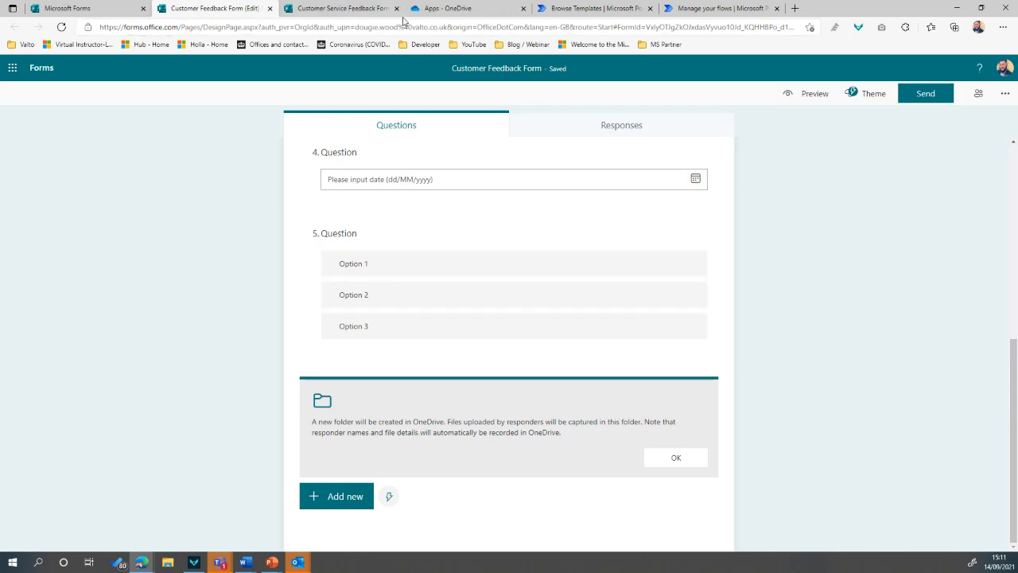
View the Customer Service Feedback Form's OneDrive Question folder of three .docx uploads, then return to that form's editor
left_click(440, 9)
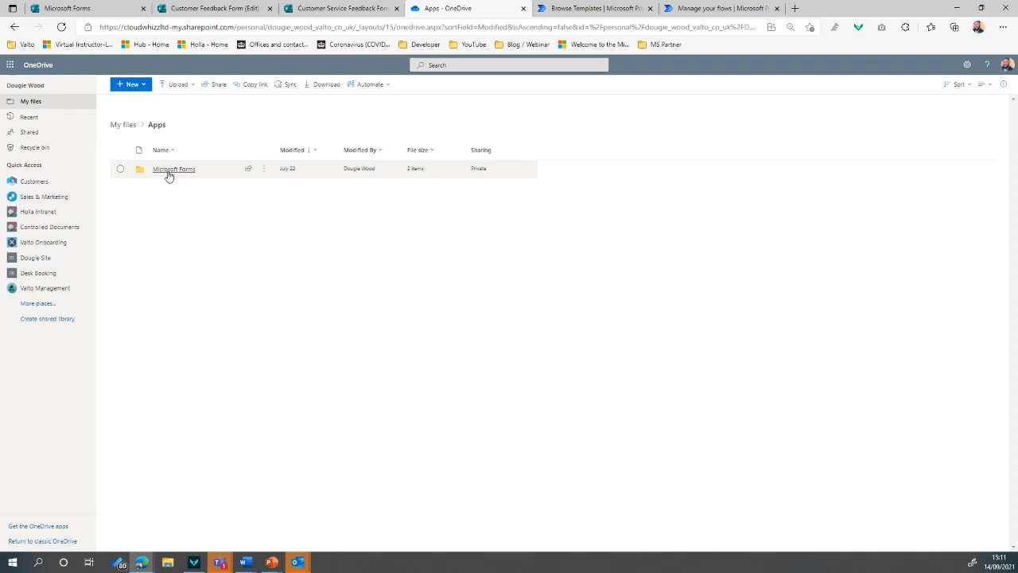
left_click(172, 170)
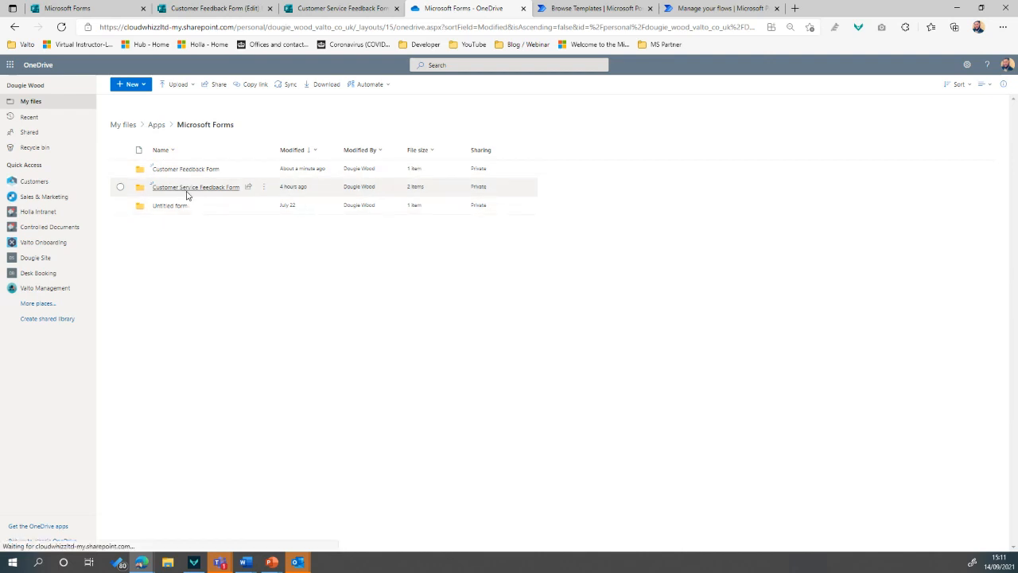
left_click(185, 191)
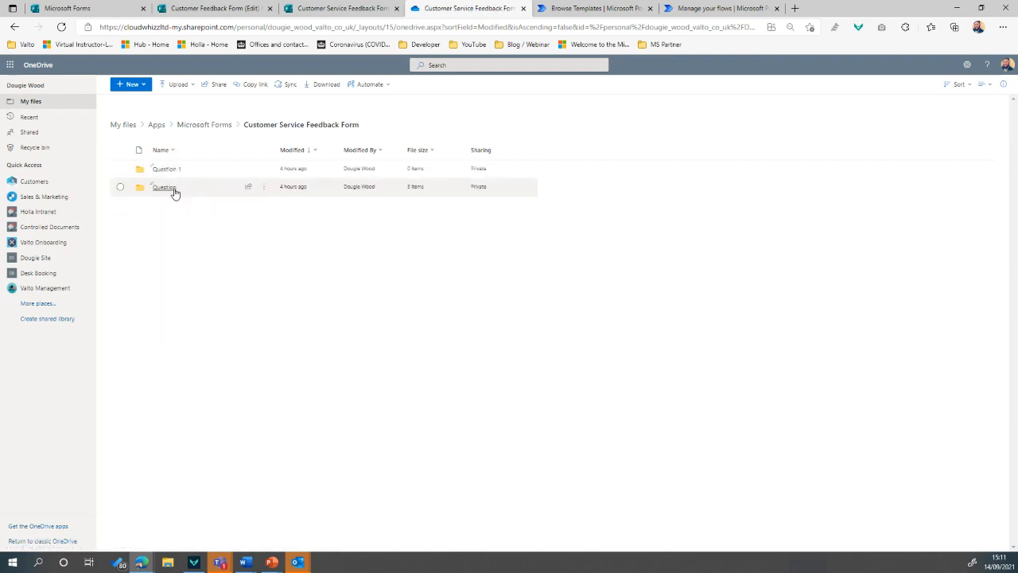
left_click(173, 192)
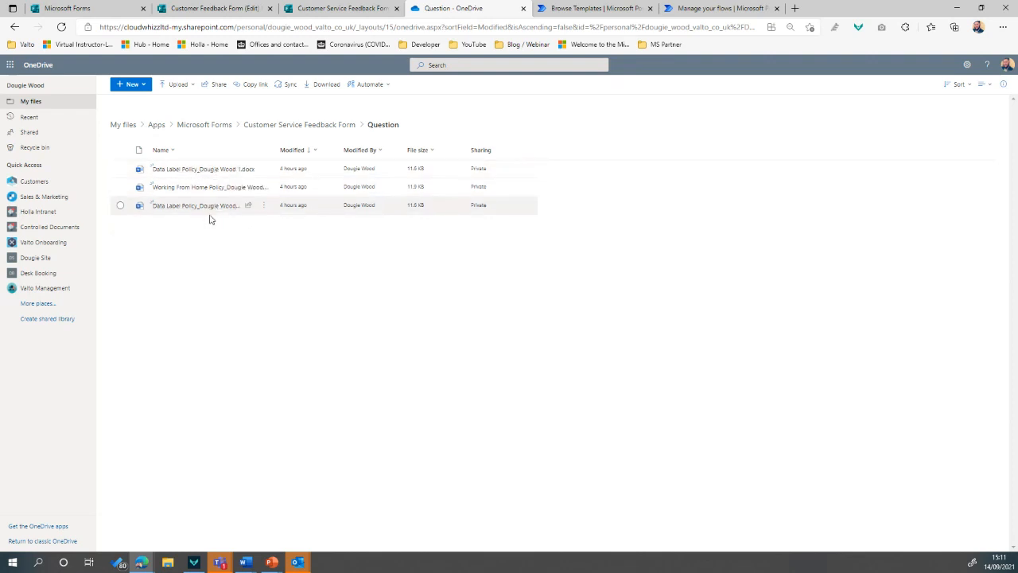
left_click(344, 12)
scroll(368, 293, "down", 5)
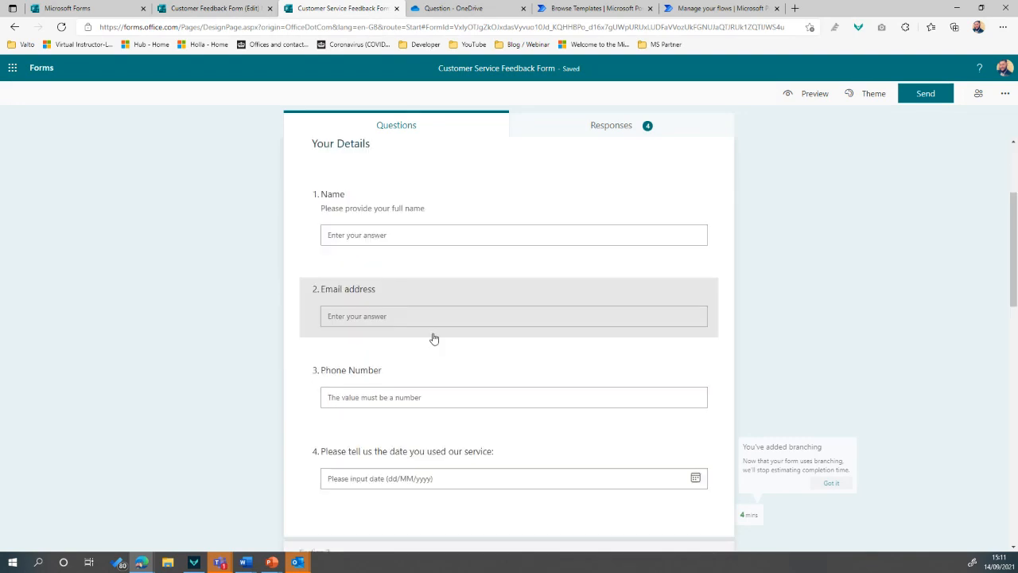
In Customer Feedback Form, accept the OneDrive notice to add file-upload question 6 (1 file, 10MB)
left_click(229, 8)
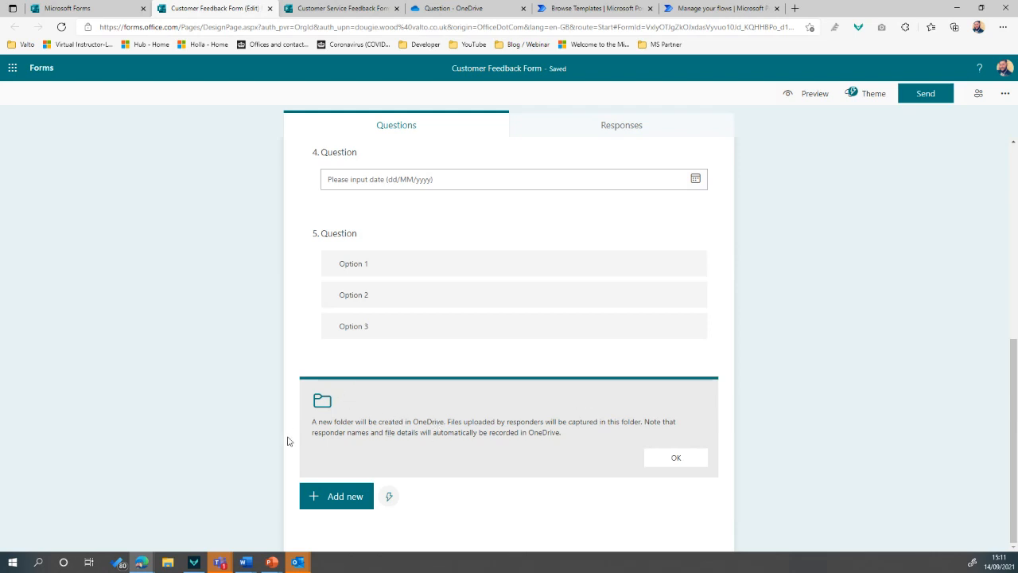
scroll(288, 440, "up", 3)
scroll(288, 440, "down", 3)
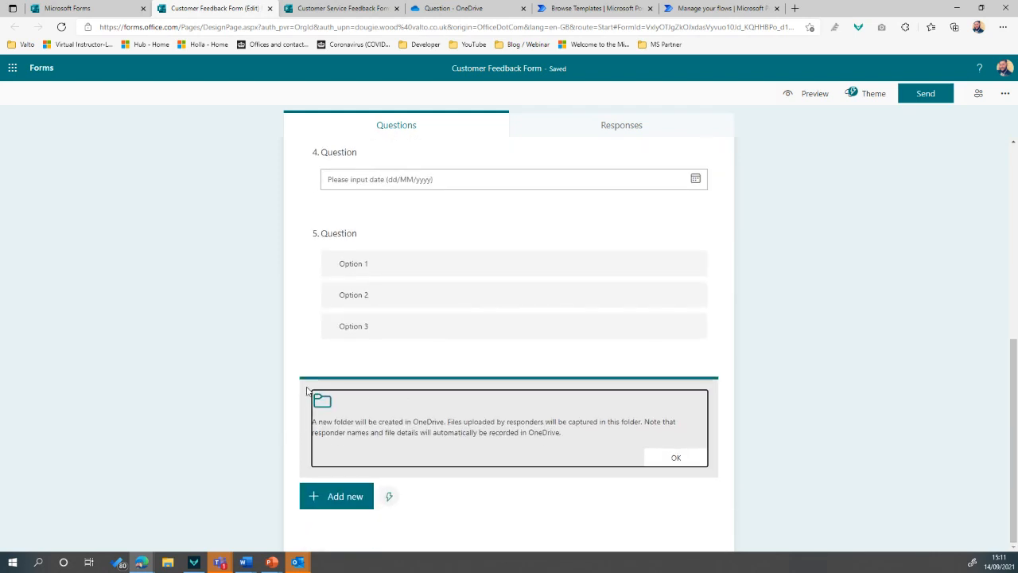
left_click(682, 457)
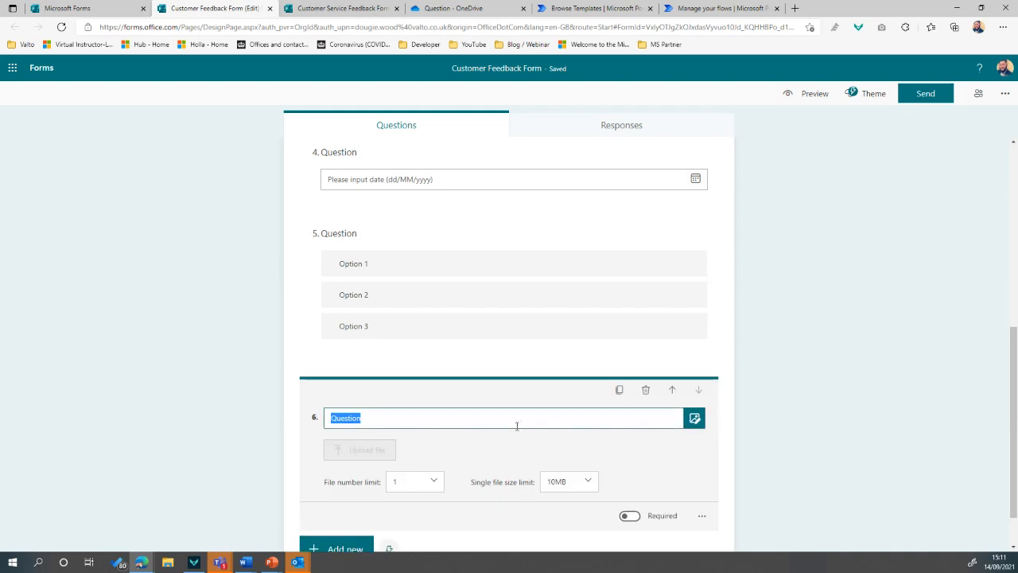
left_click(344, 497)
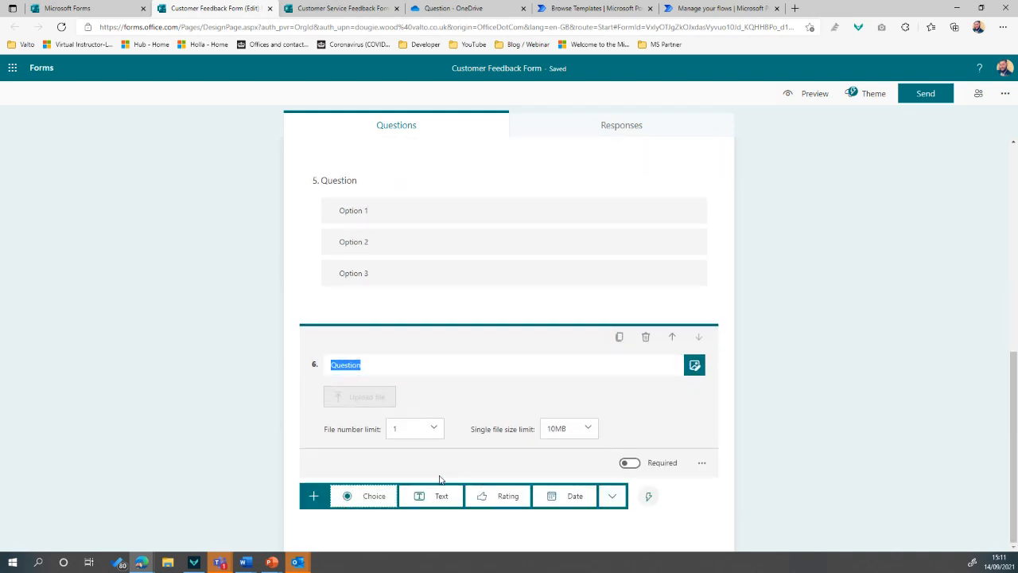
scroll(295, 323, "up", 10)
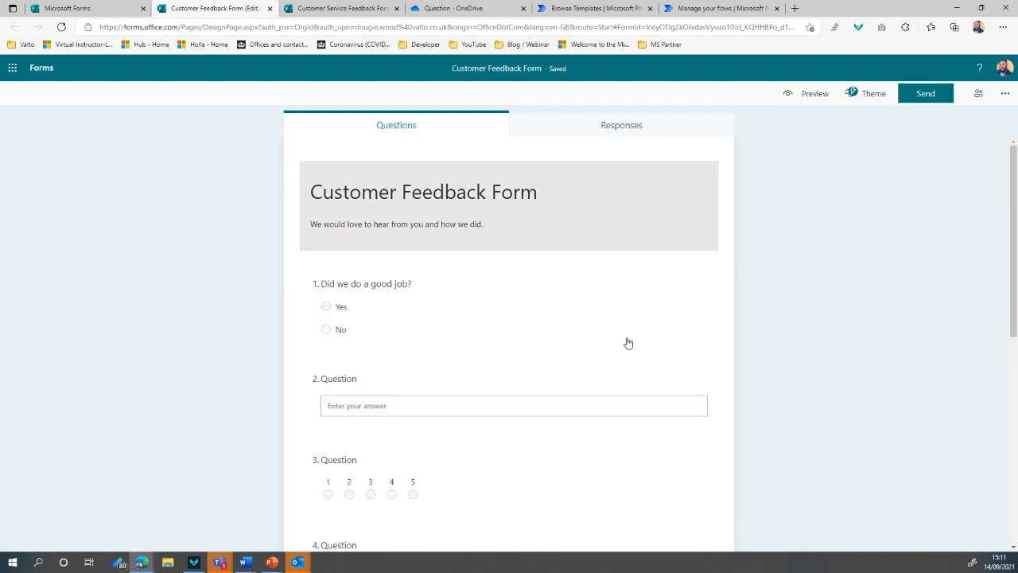
scroll(319, 354, "down", 4)
Insert Section 2 after question 6, so Section 1 now heads question 1
scroll(314, 348, "down", 2)
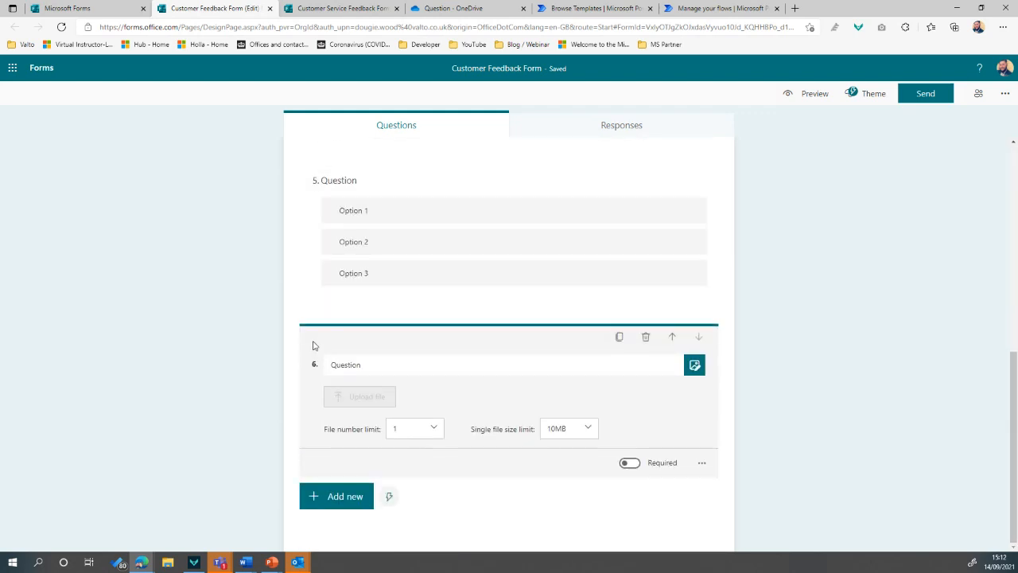
left_click(345, 495)
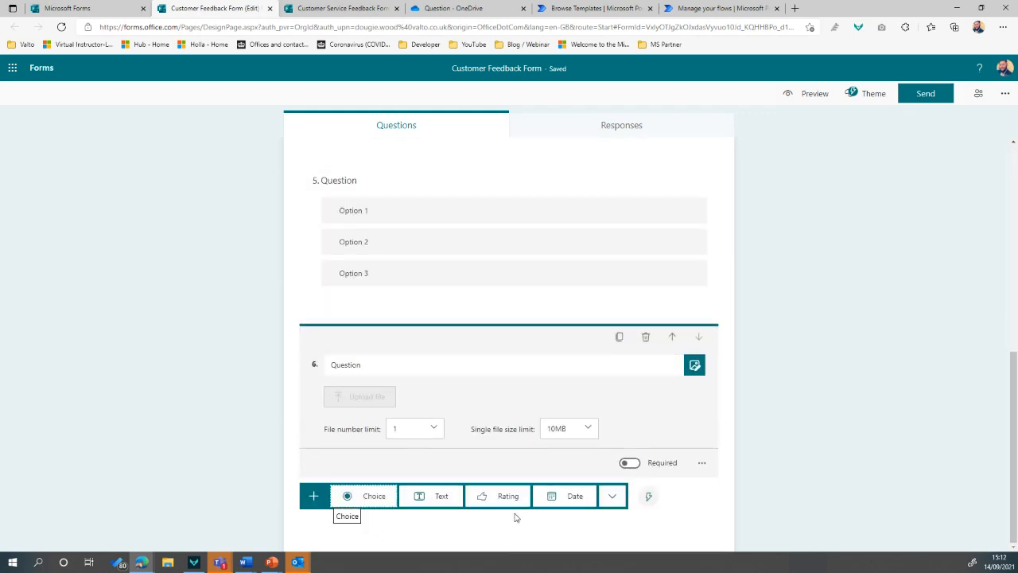
left_click(611, 496)
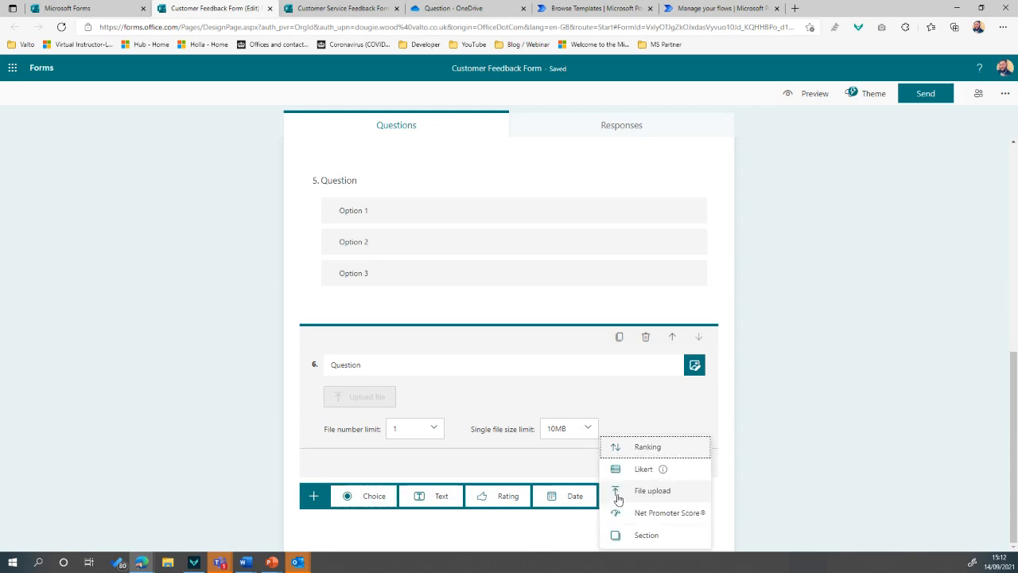
left_click(646, 535)
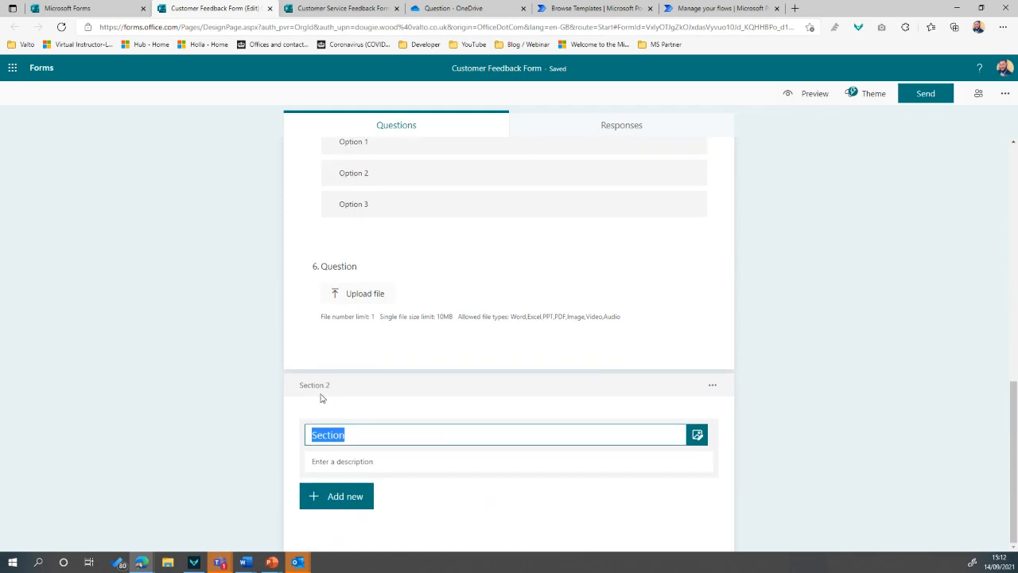
scroll(322, 397, "up", 15)
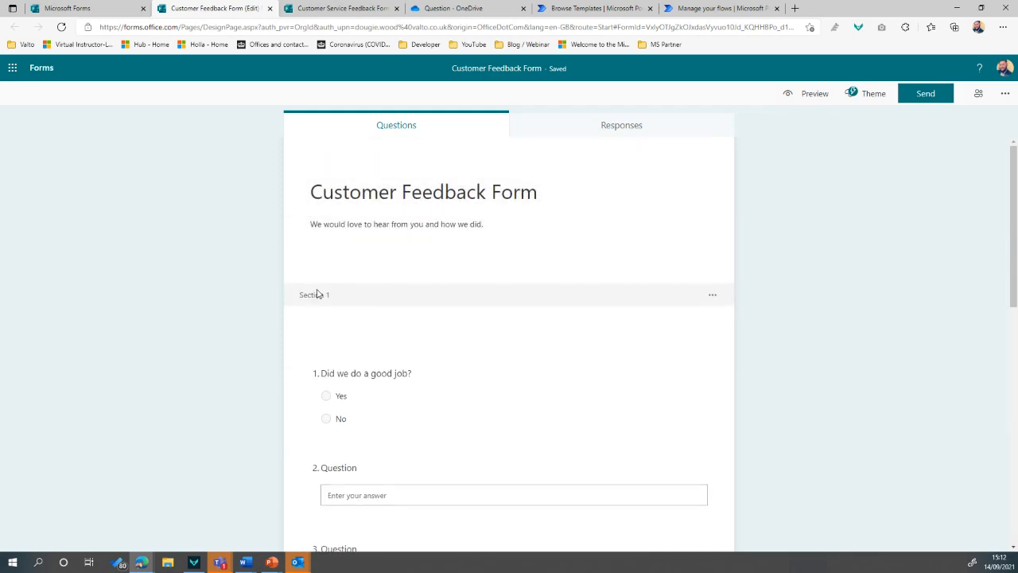
scroll(316, 294, "down", 15)
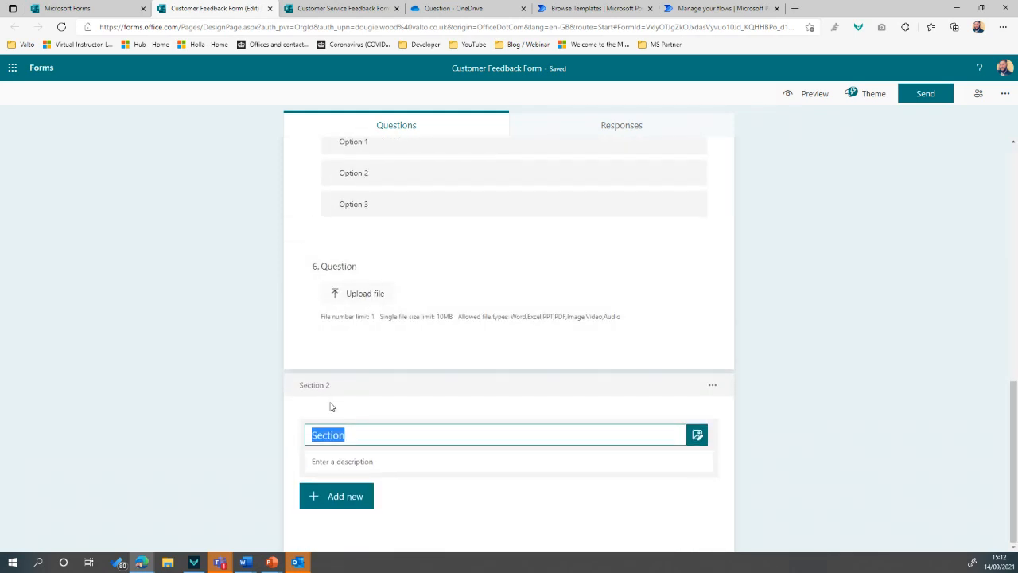
left_click(460, 513)
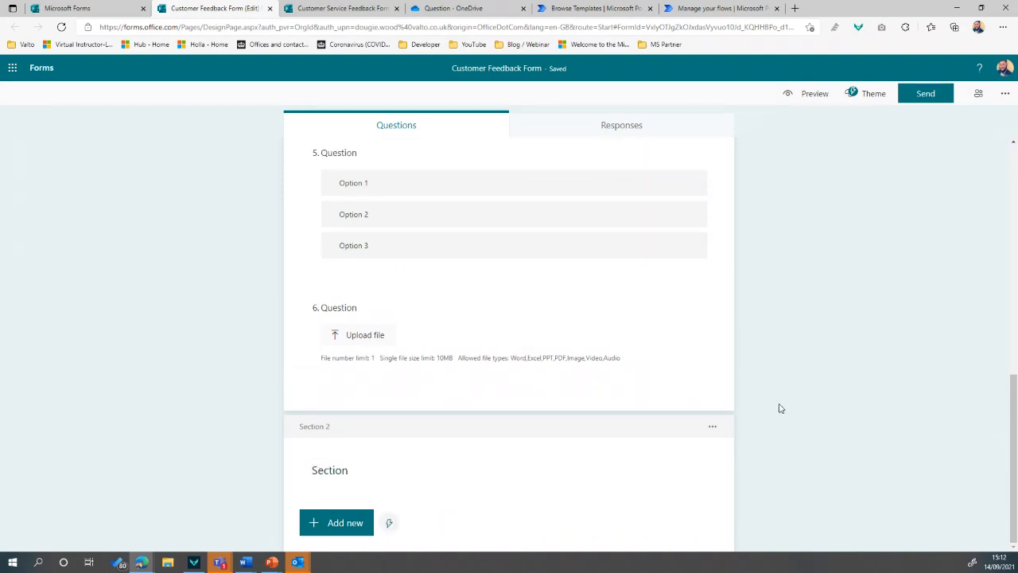
scroll(780, 408, "up", 15)
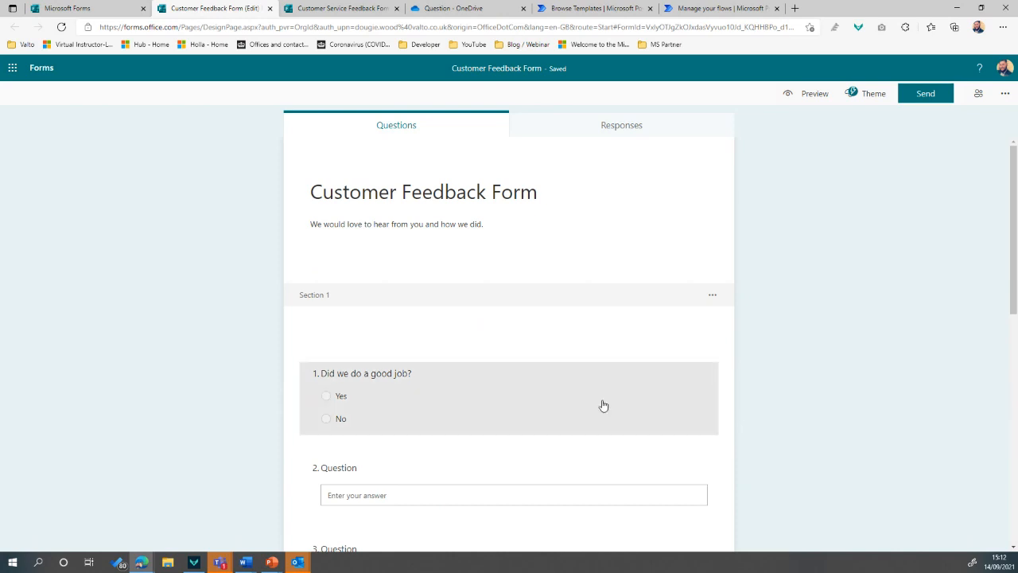
Open the Section 1 header and put the cursor in its empty title box
left_click(373, 345)
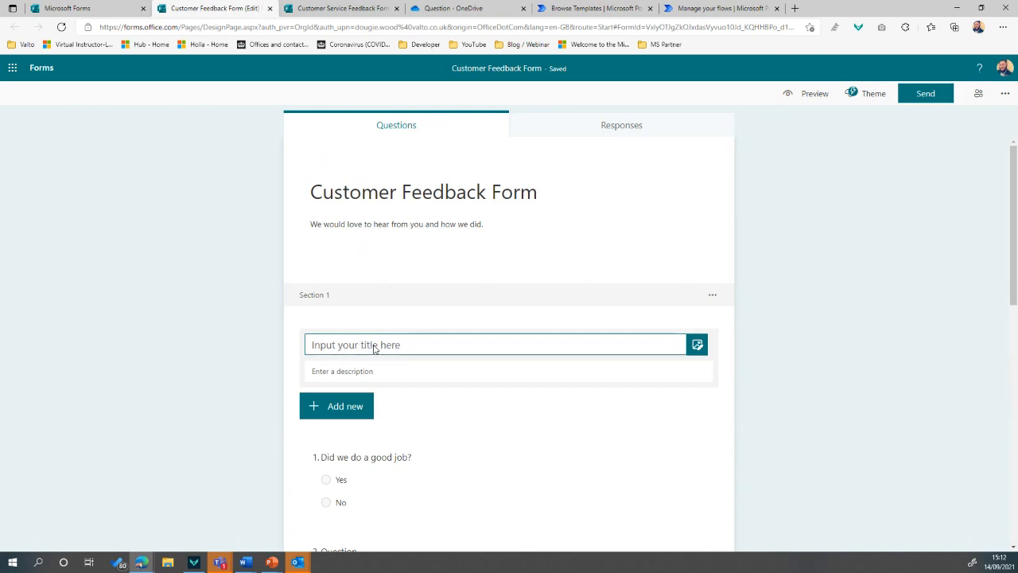
left_click(395, 345)
scroll(453, 360, "down", 8)
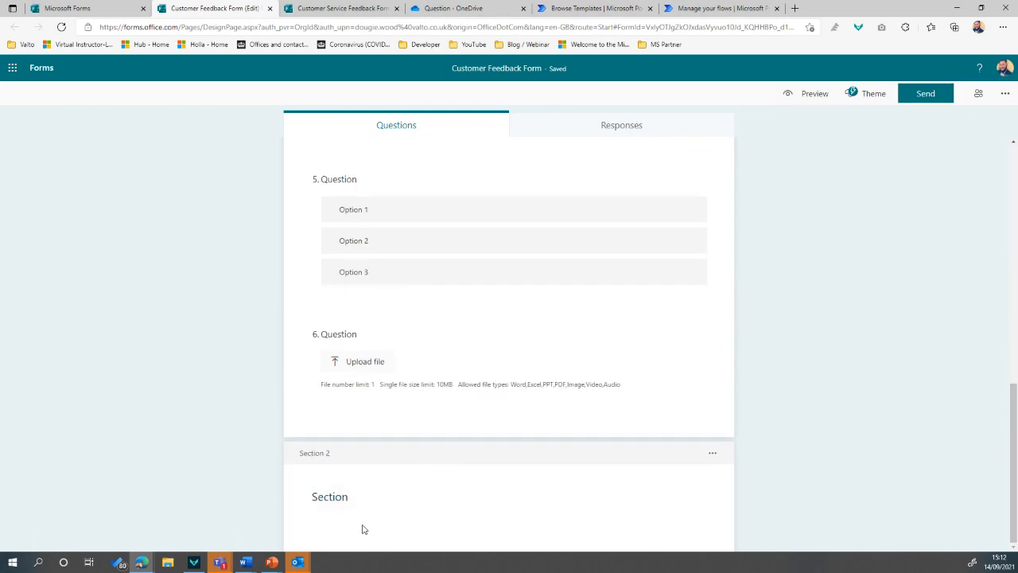
scroll(781, 385, "up", 8)
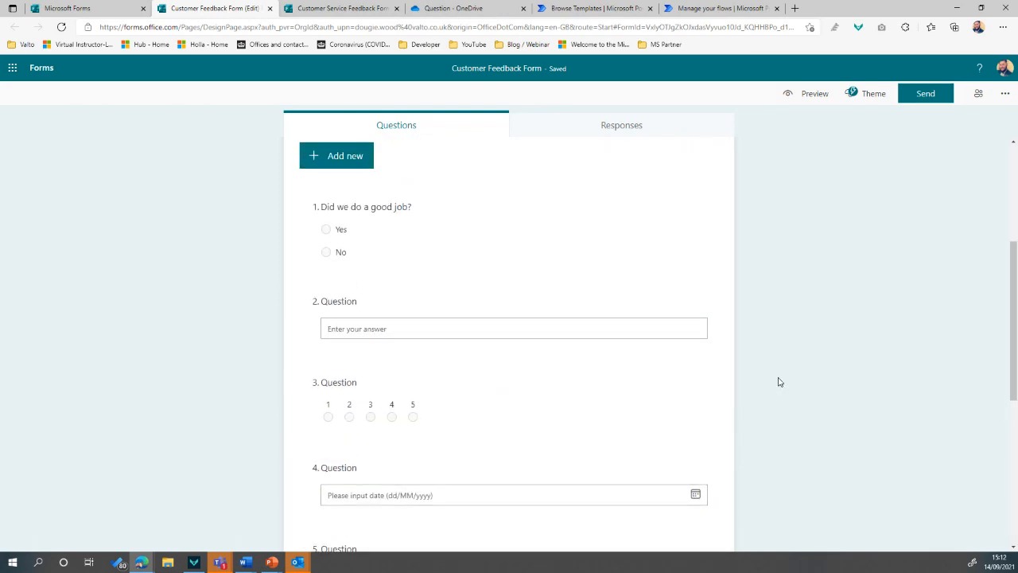
scroll(778, 383, "up", 2)
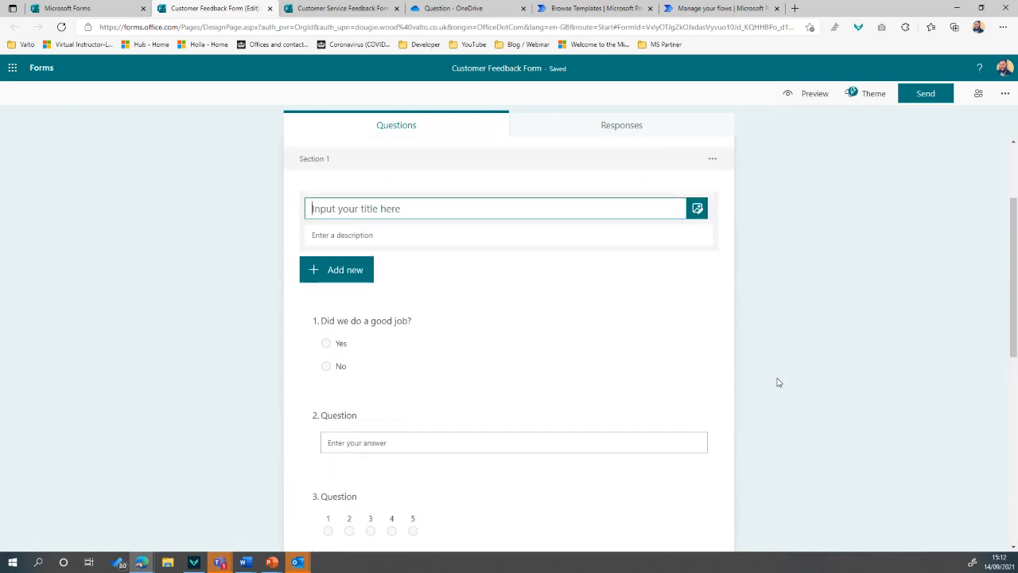
scroll(779, 382, "up", 1)
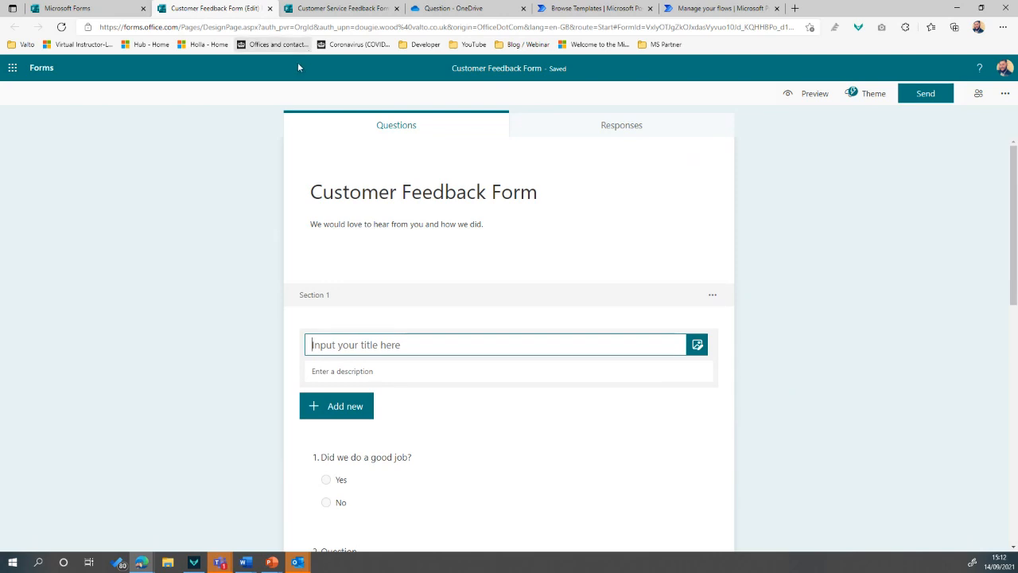
left_click(338, 9)
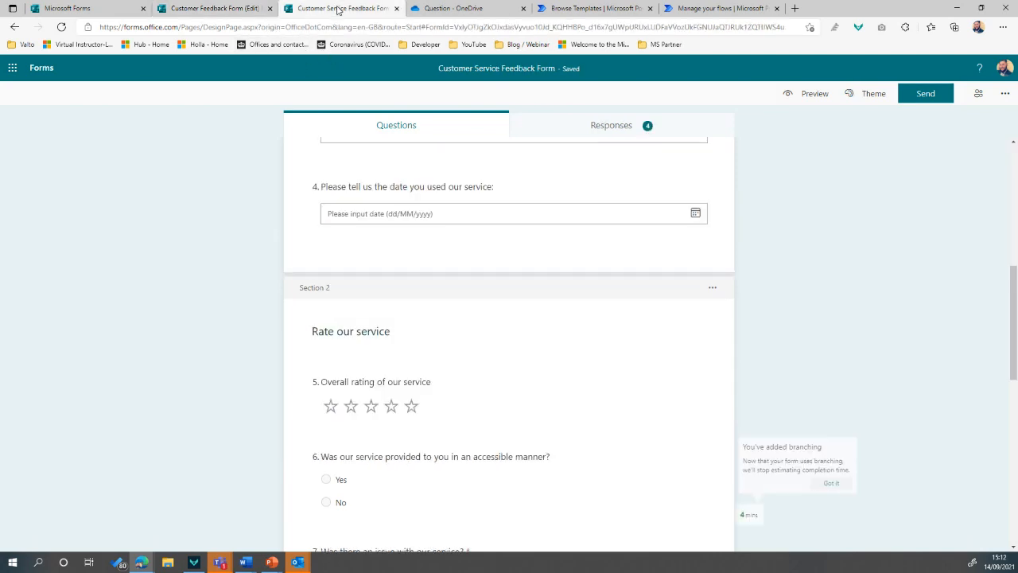
scroll(773, 282, "up", 5)
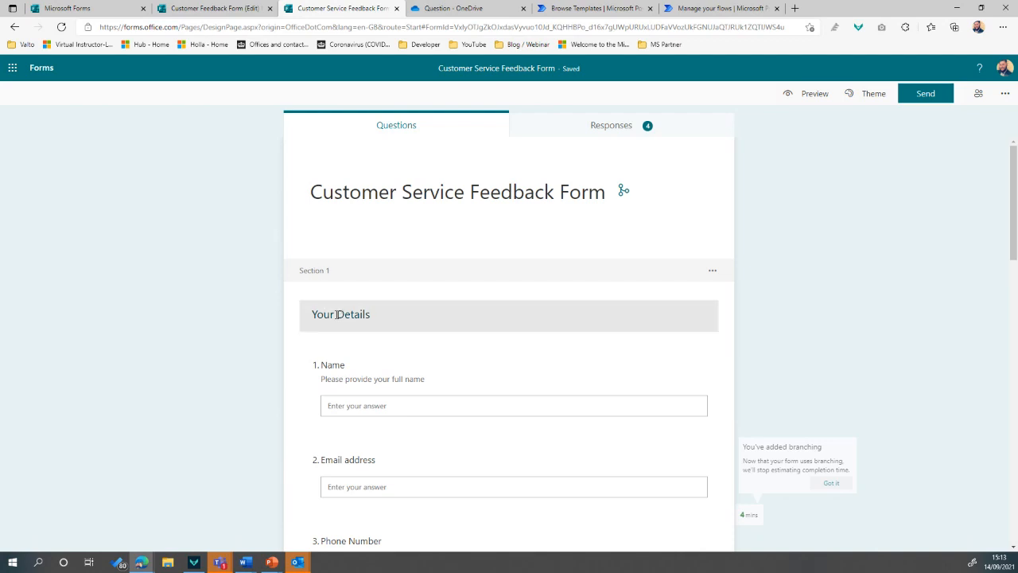
scroll(398, 294, "down", 2)
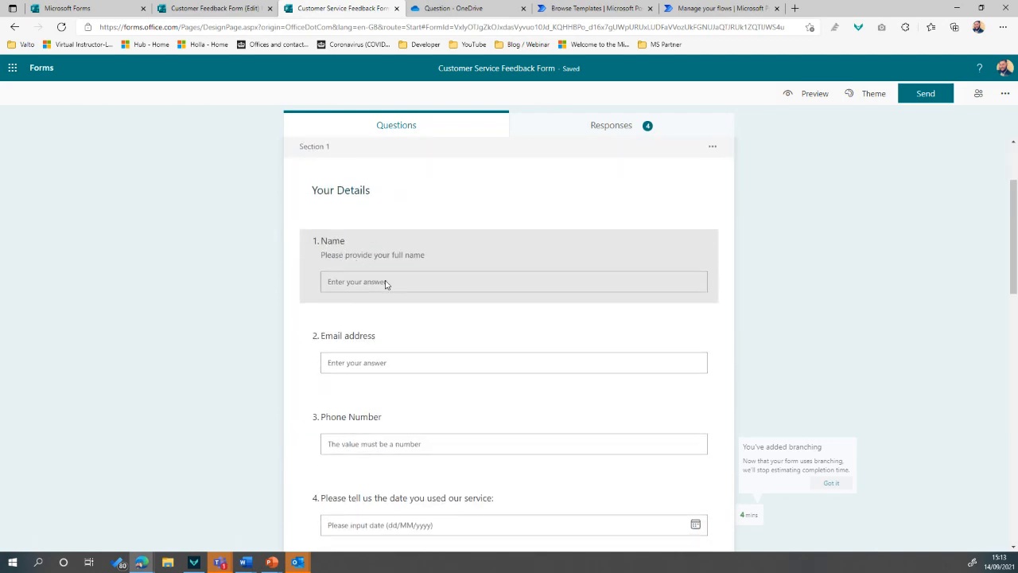
scroll(389, 279, "down", 1)
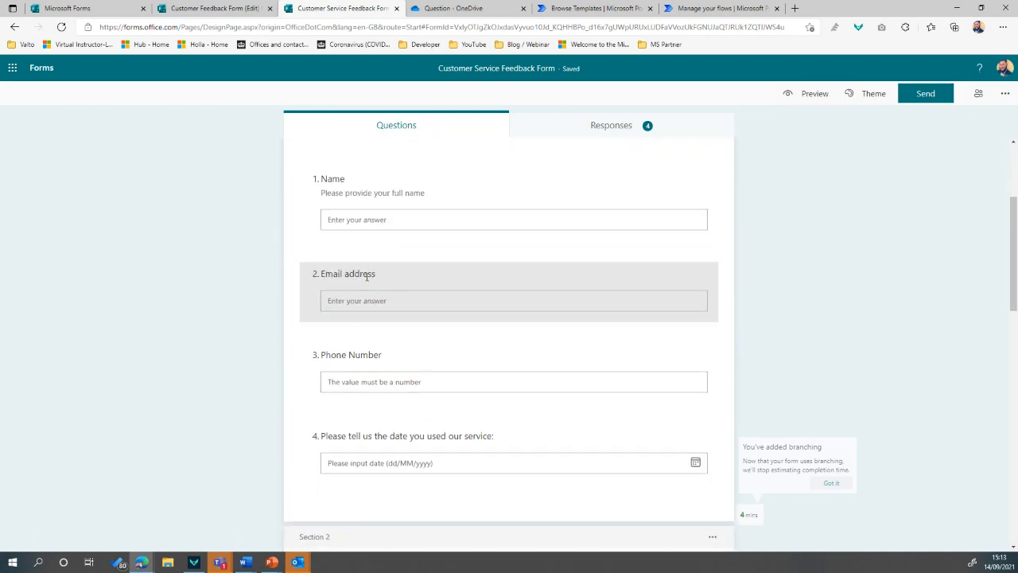
scroll(370, 276, "down", 1)
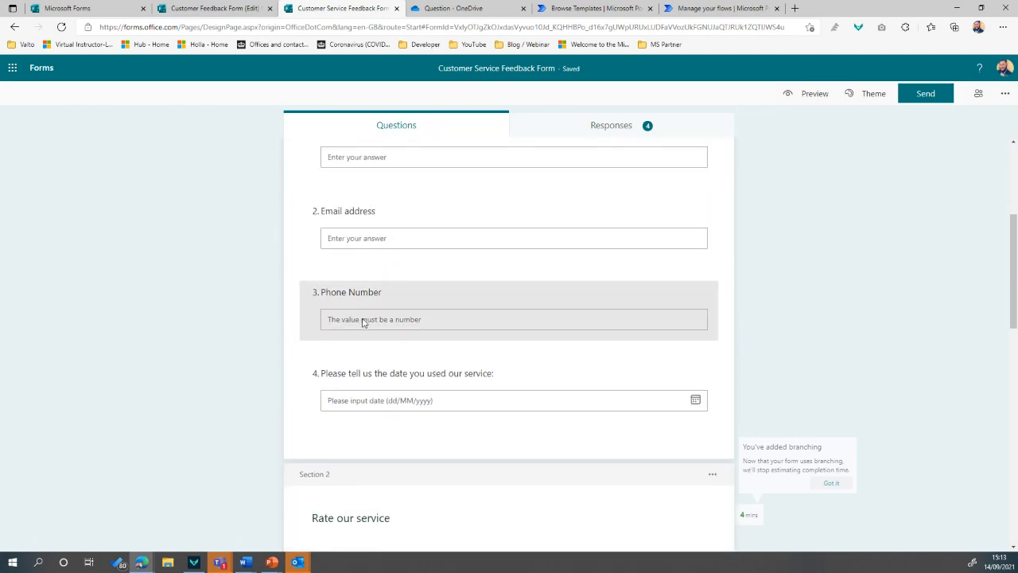
scroll(365, 322, "down", 1)
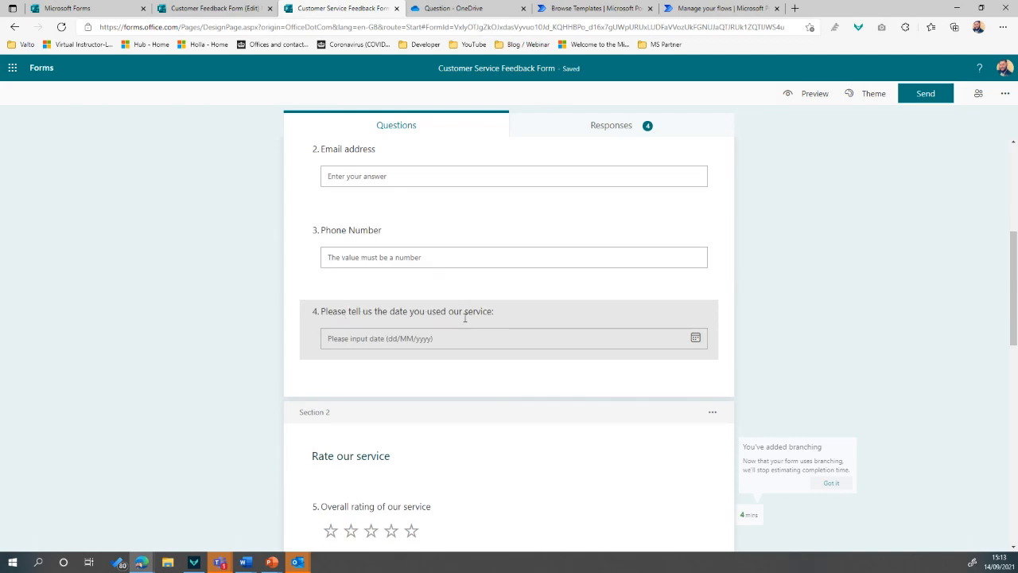
scroll(466, 317, "down", 3)
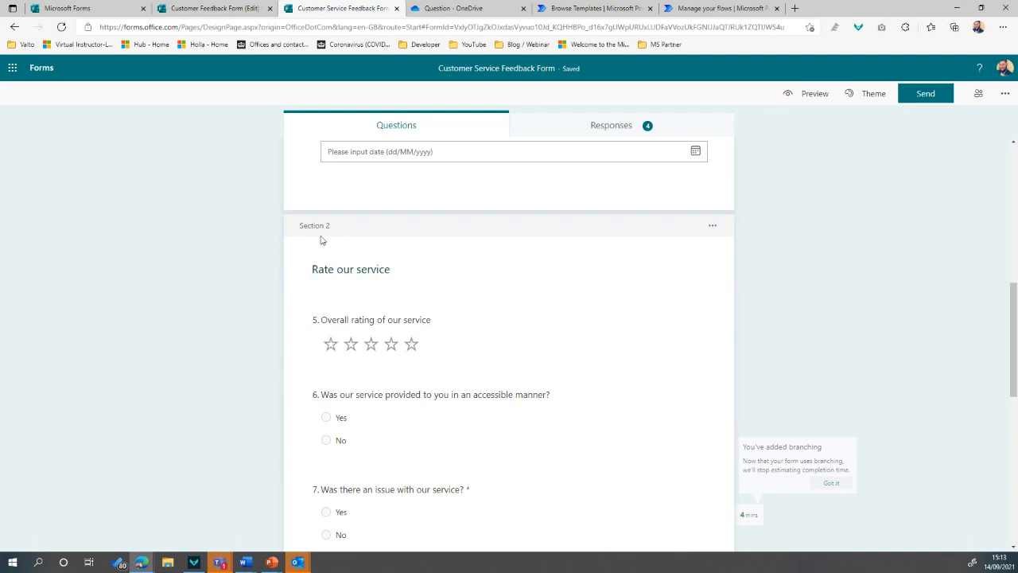
scroll(358, 263, "up", 4)
scroll(405, 326, "down", 2)
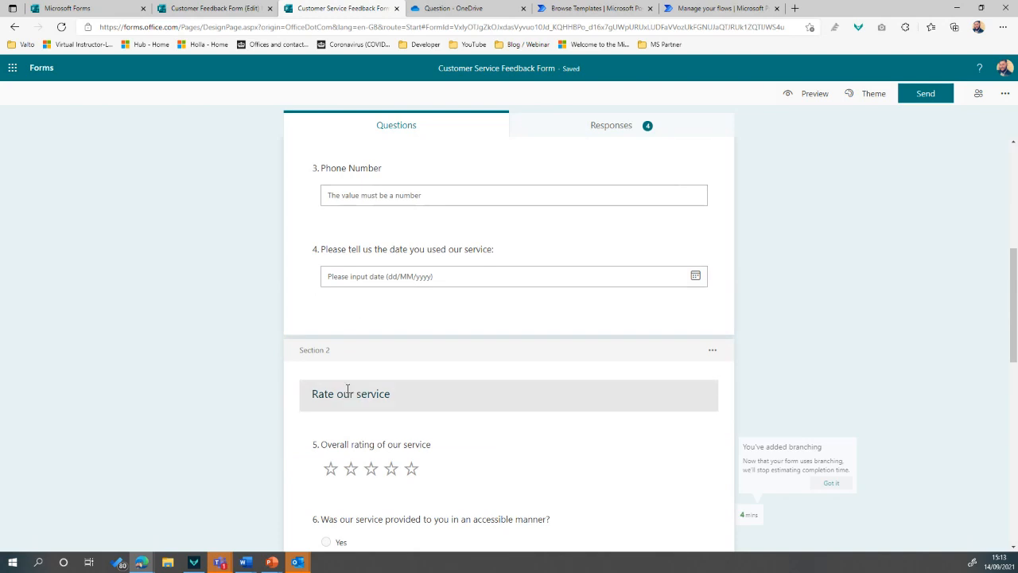
scroll(352, 371, "down", 2)
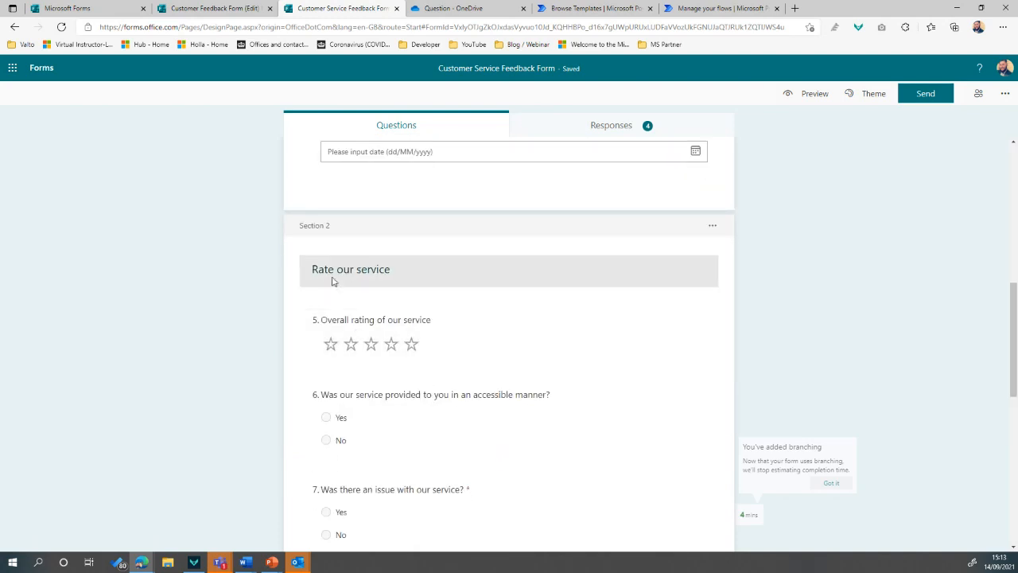
scroll(350, 296, "down", 1)
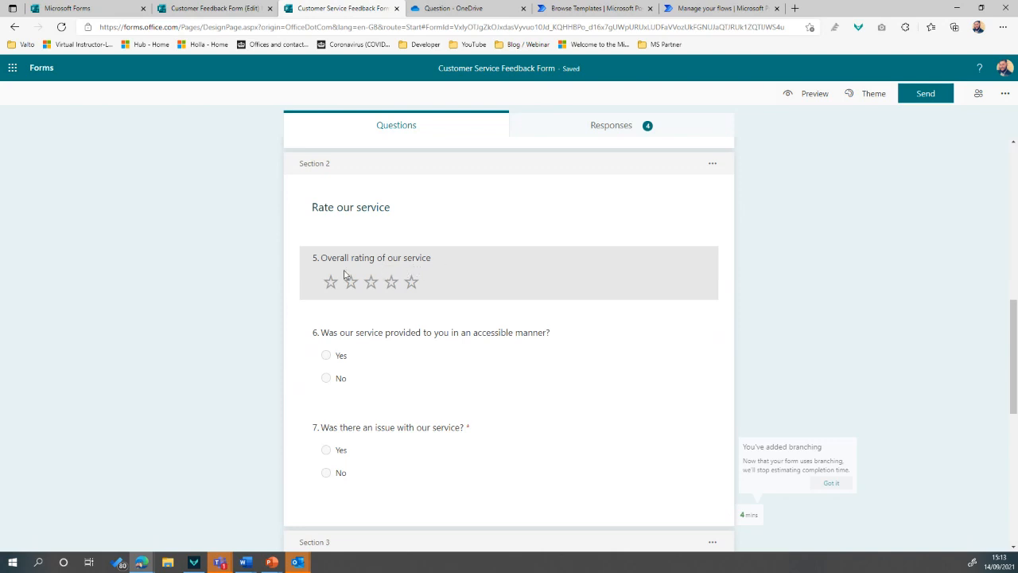
scroll(340, 285, "down", 1)
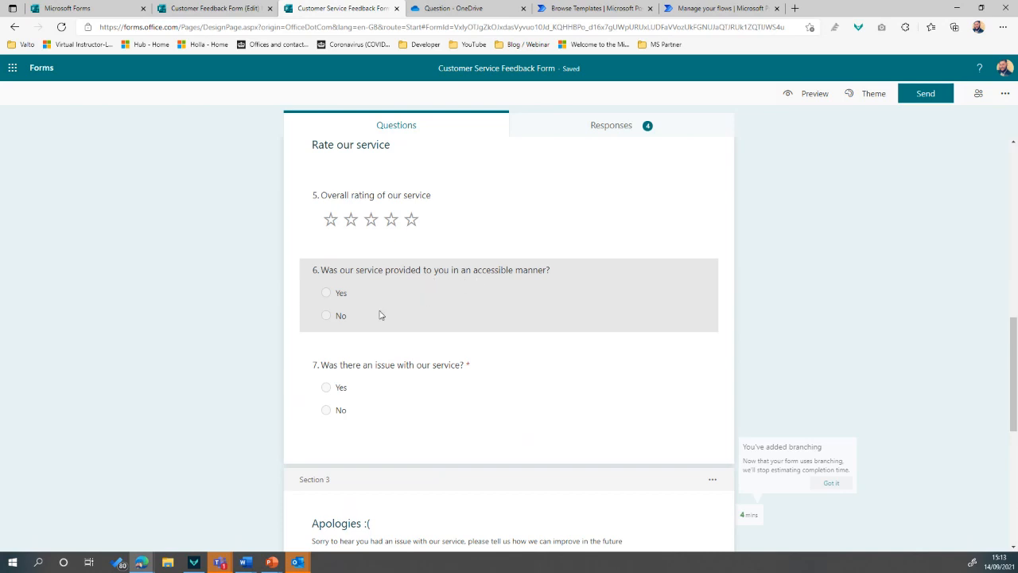
scroll(378, 358, "down", 1)
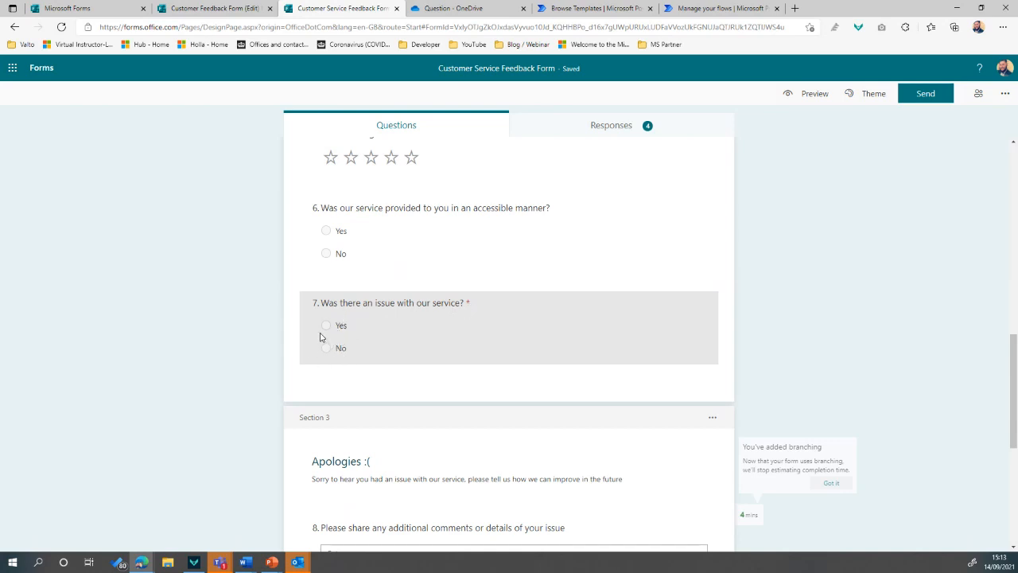
scroll(404, 319, "down", 1)
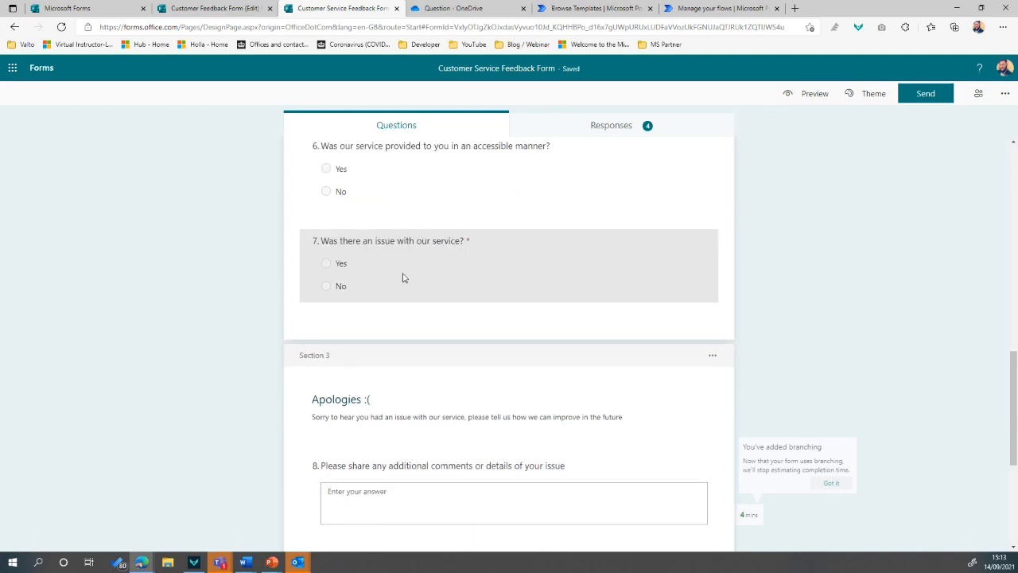
scroll(393, 318, "up", 1)
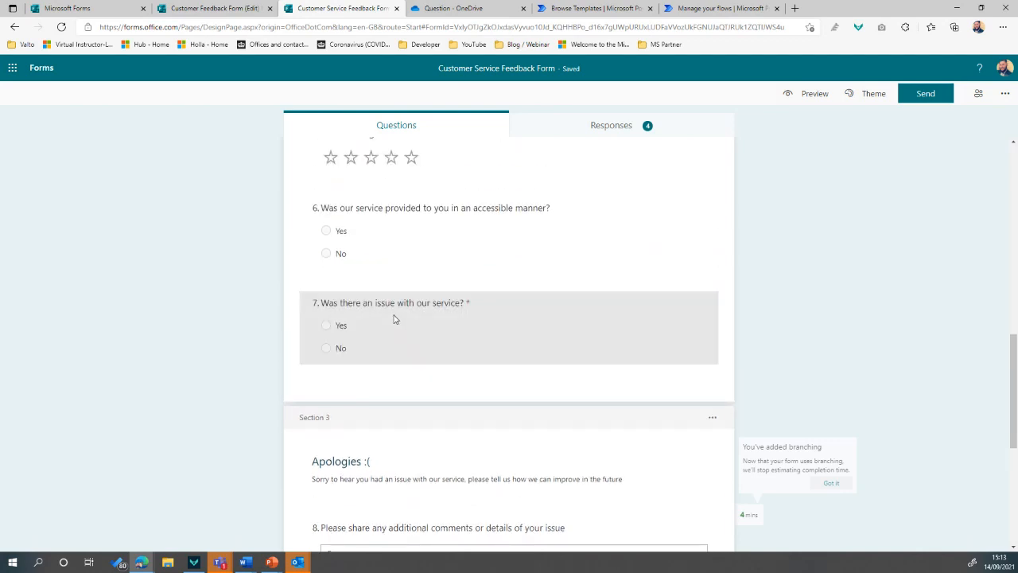
scroll(273, 350, "down", 2)
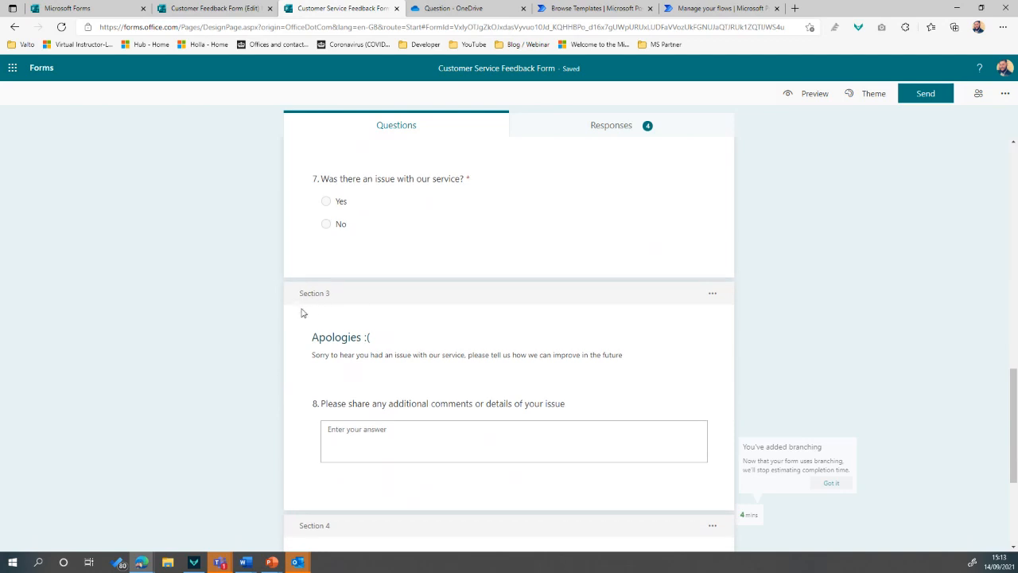
scroll(326, 295, "down", 1)
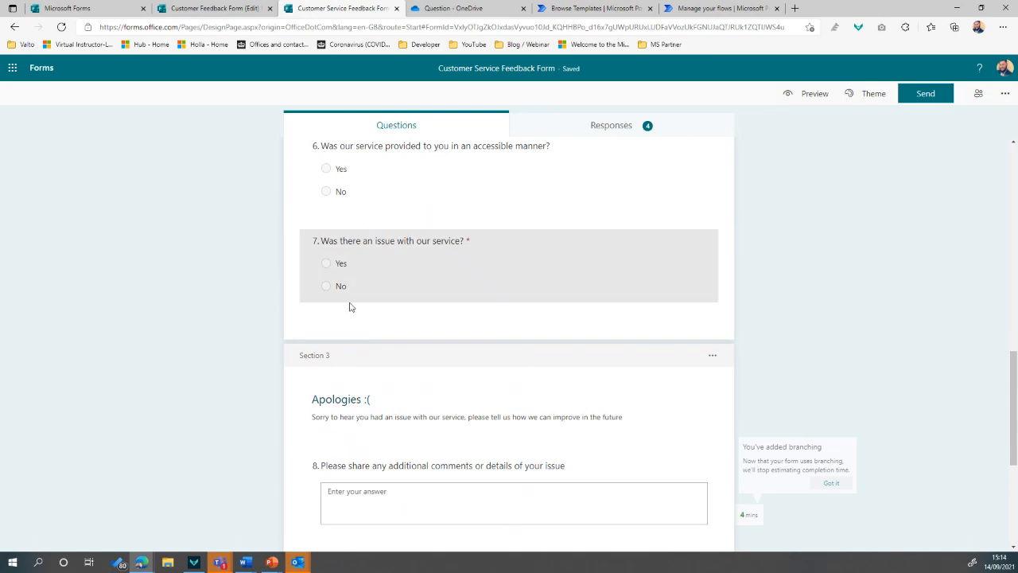
scroll(304, 276, "down", 2)
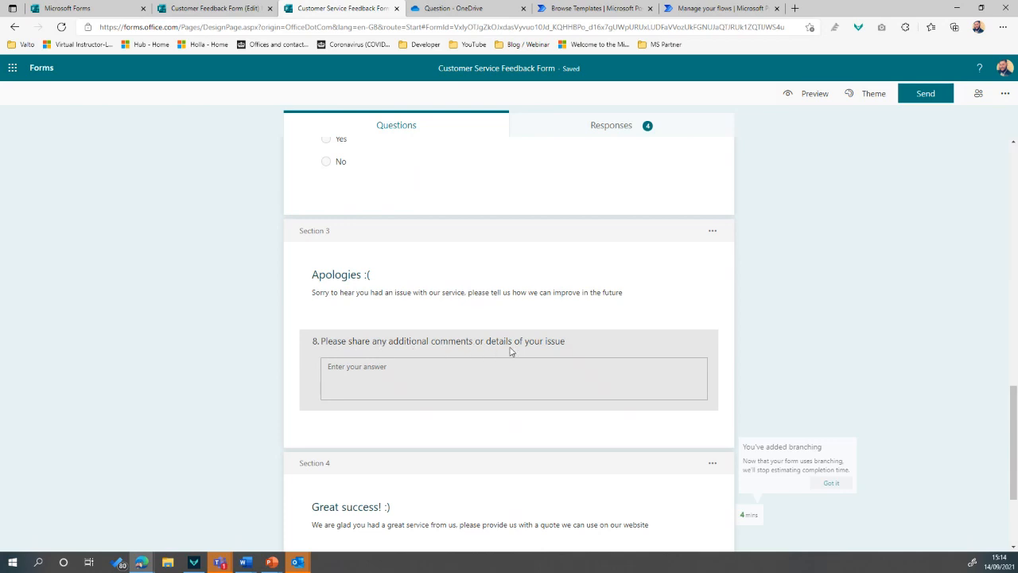
scroll(302, 345, "down", 2)
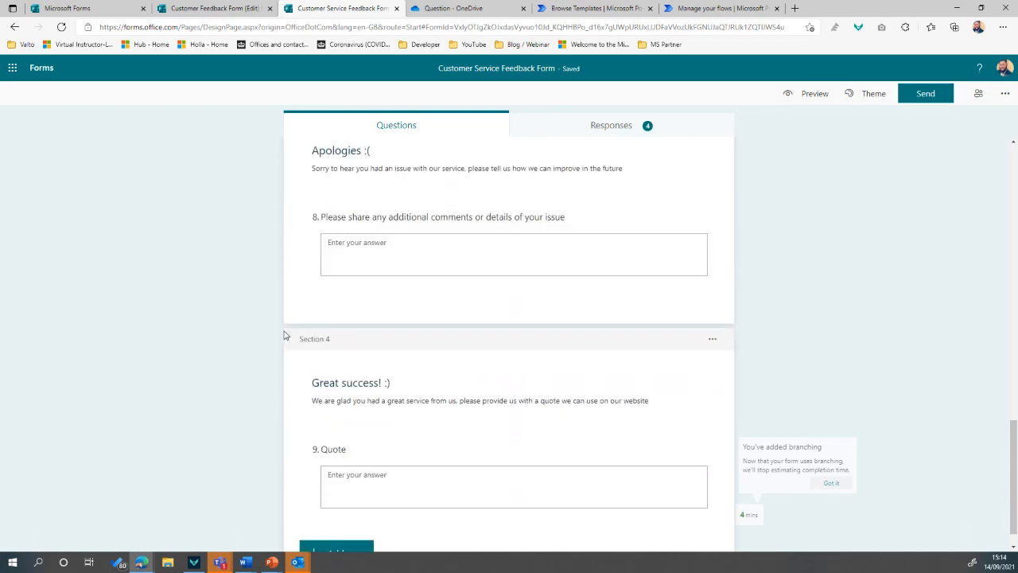
scroll(321, 355, "down", 1)
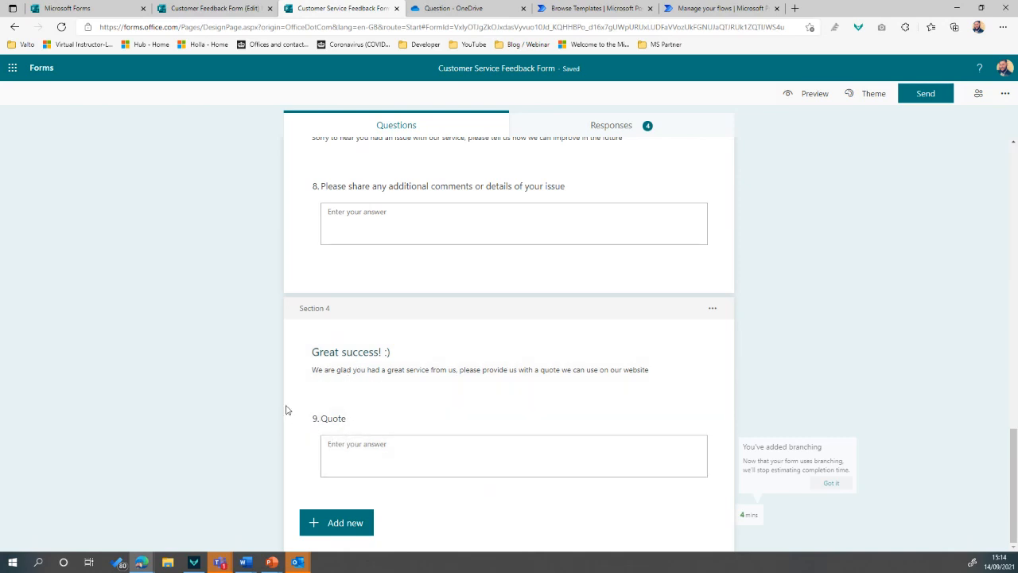
scroll(254, 372, "up", 6)
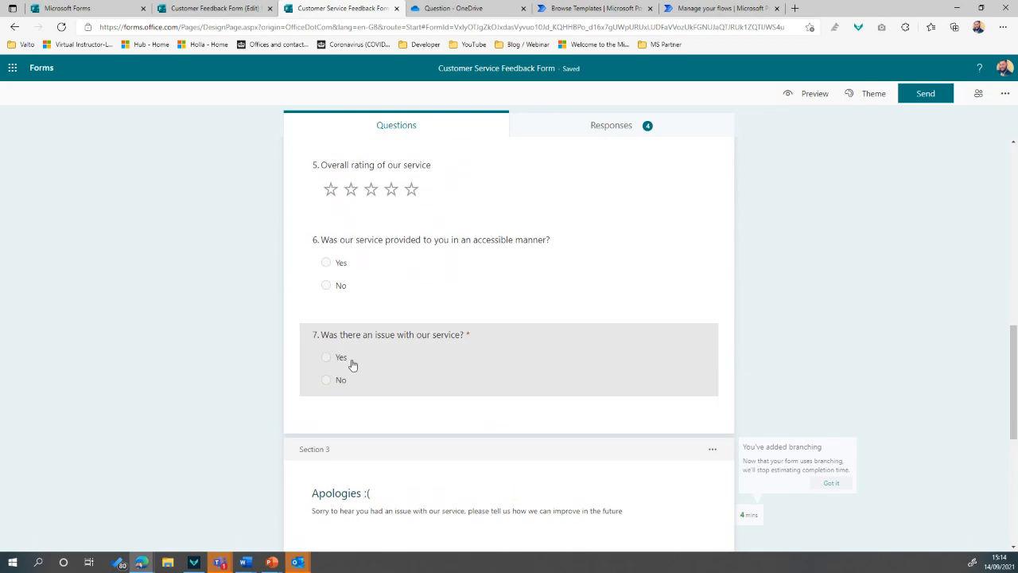
Add branching to question 7: Yes goes to Section 3 Apologies, No to Section 4 Great success
left_click(513, 336)
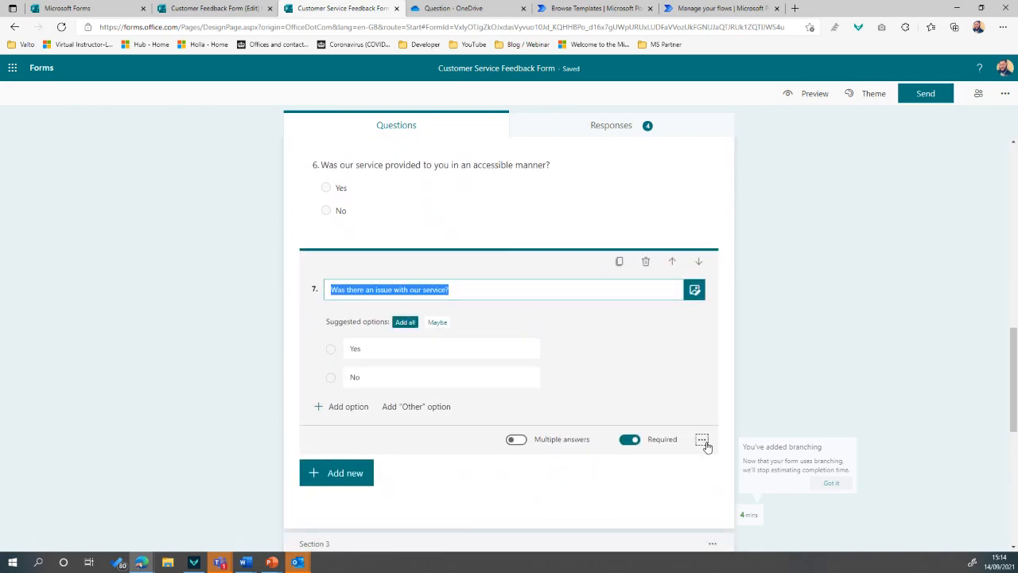
left_click(705, 444)
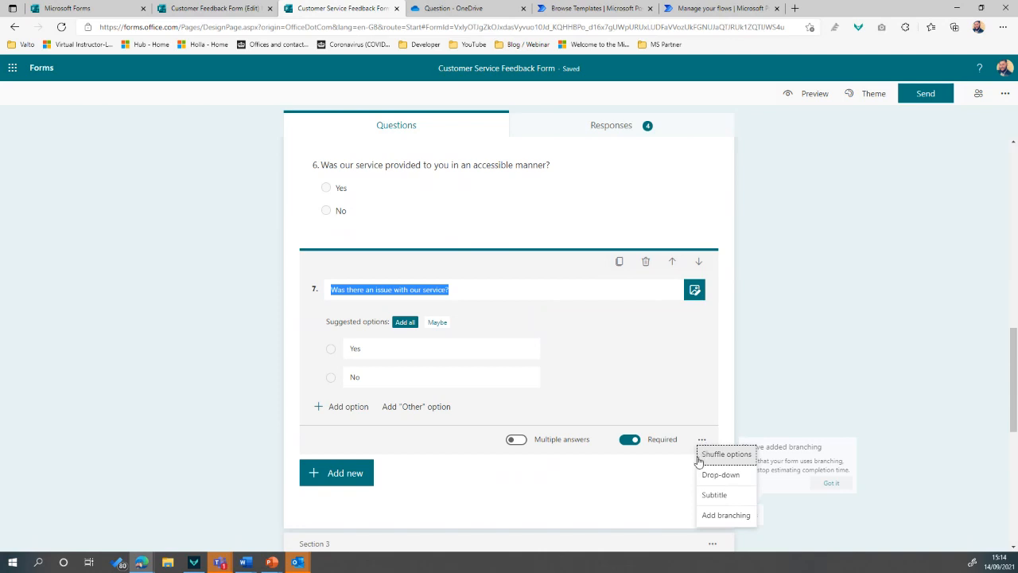
left_click(726, 515)
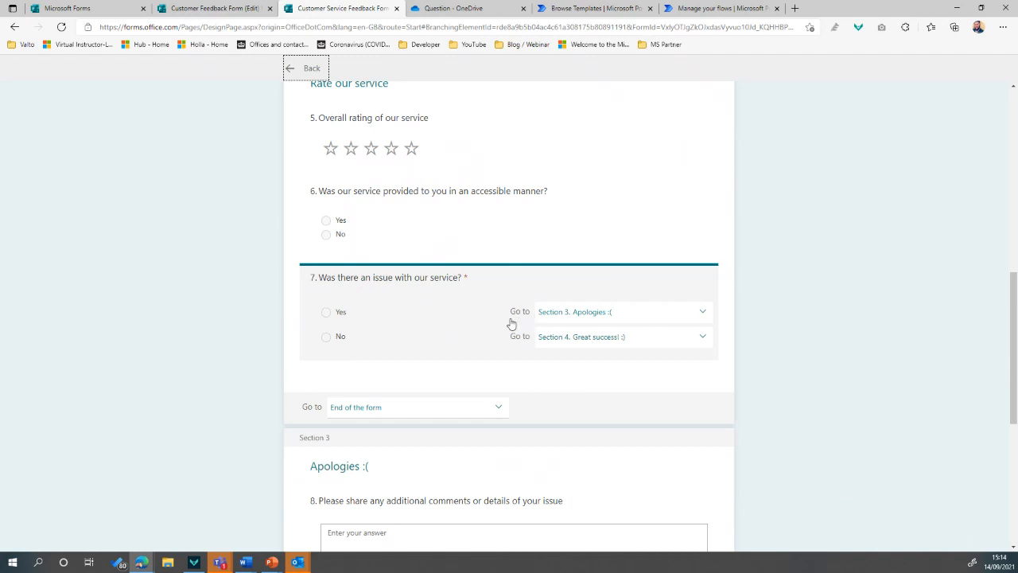
left_click(609, 319)
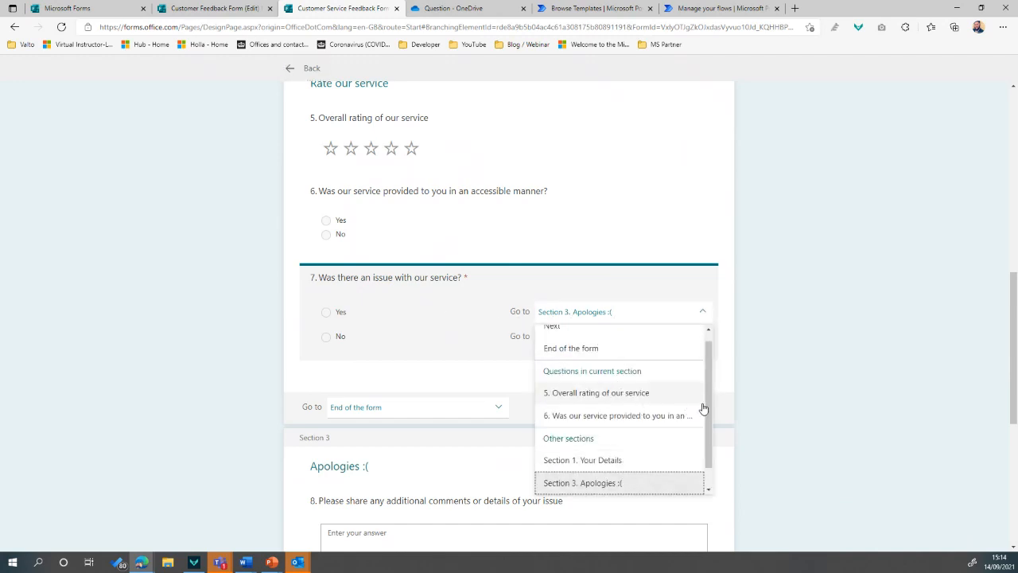
left_click_drag(707, 408, 714, 429)
scroll(710, 440, "up", 1)
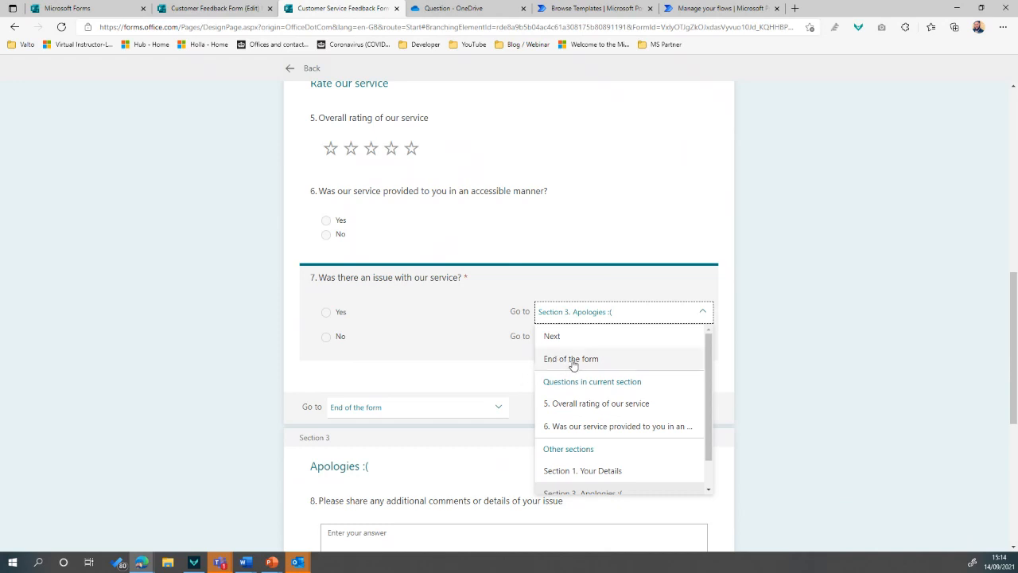
left_click(468, 395)
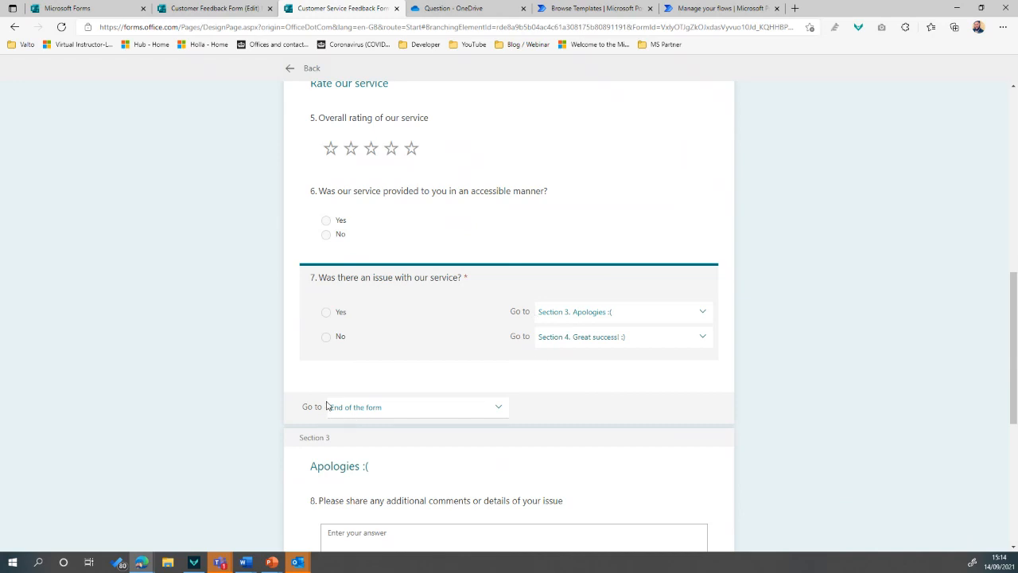
scroll(314, 419, "down", 3)
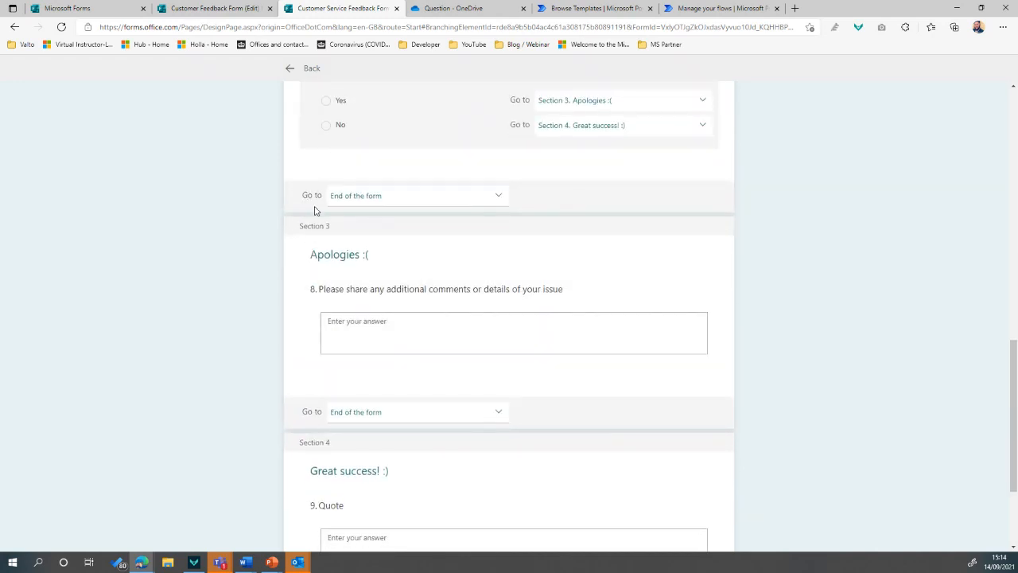
scroll(319, 271, "down", 2)
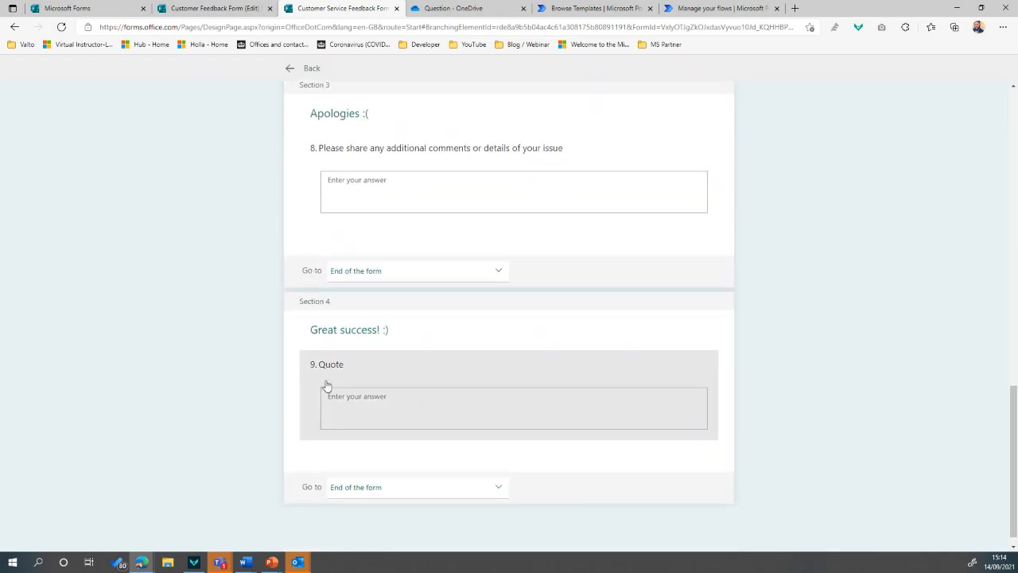
scroll(334, 381, "up", 4)
scroll(350, 374, "up", 5)
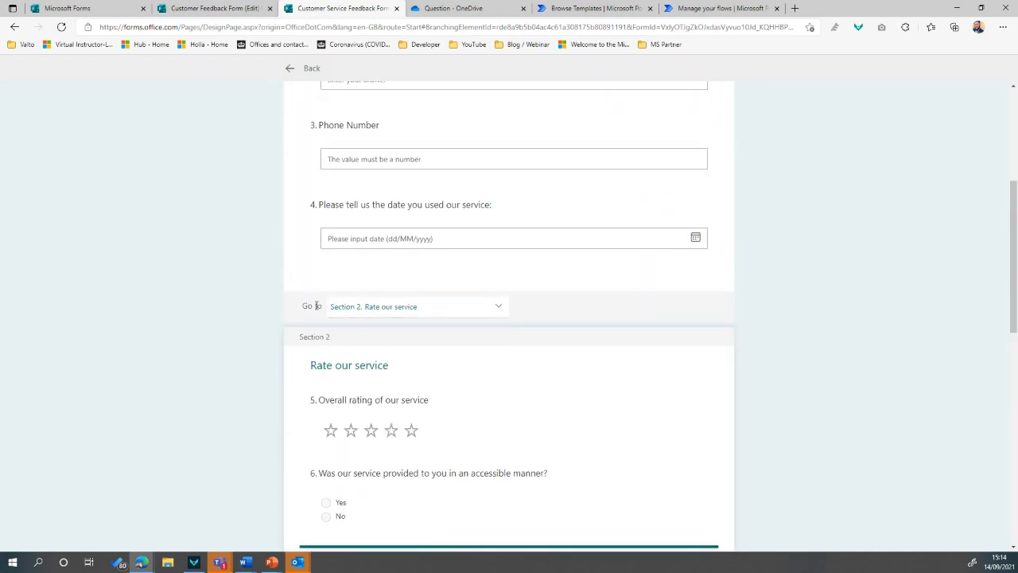
scroll(334, 318, "up", 3)
scroll(393, 395, "down", 1)
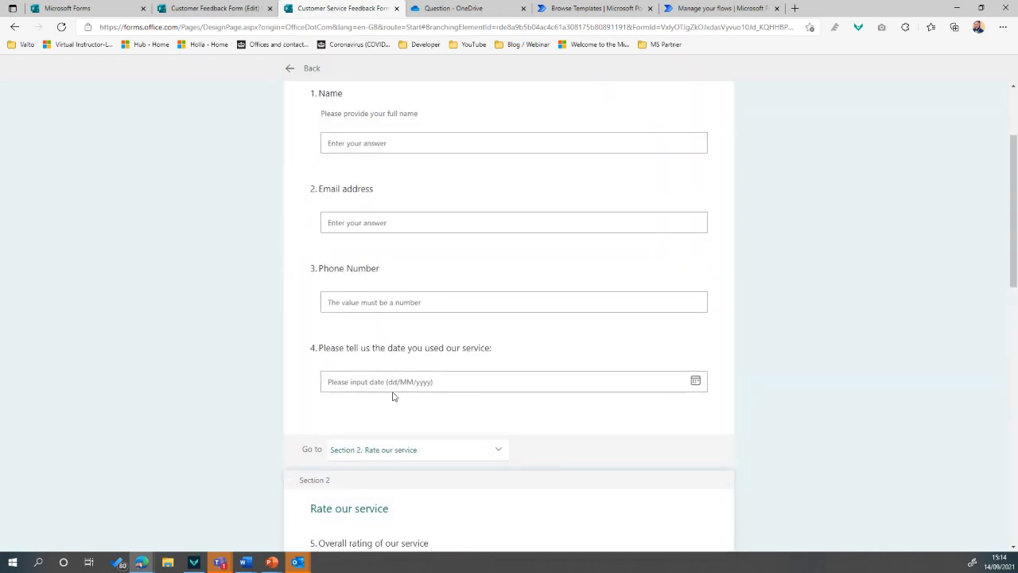
scroll(392, 456, "down", 1)
scroll(391, 456, "down", 5)
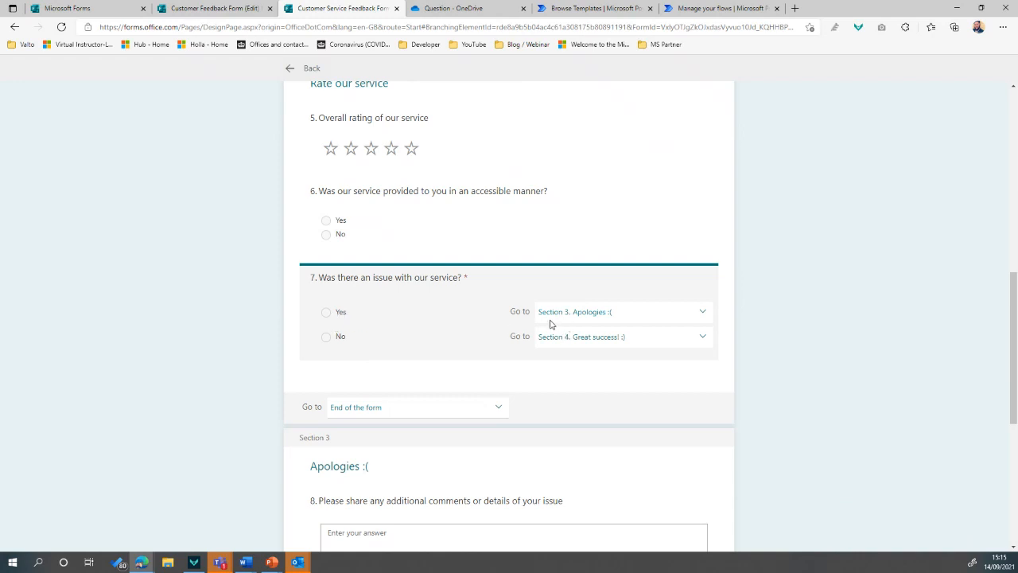
scroll(603, 320, "down", 1)
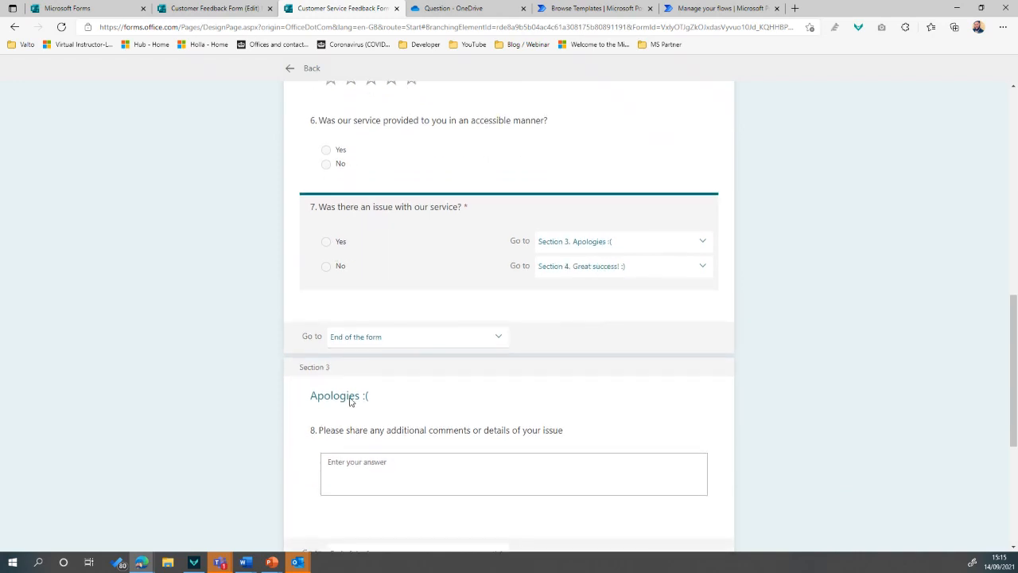
scroll(477, 380, "down", 1)
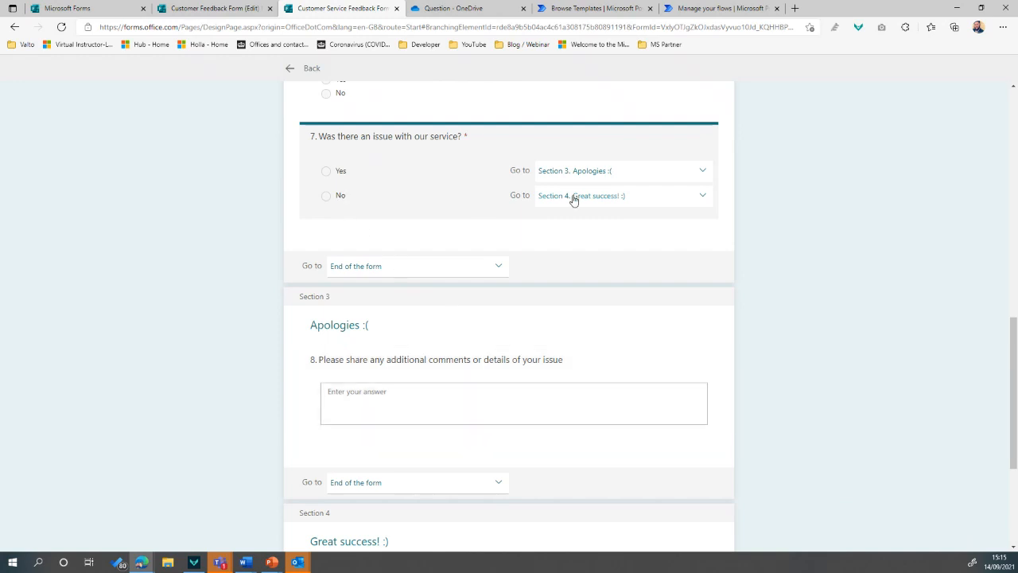
scroll(552, 323, "down", 2)
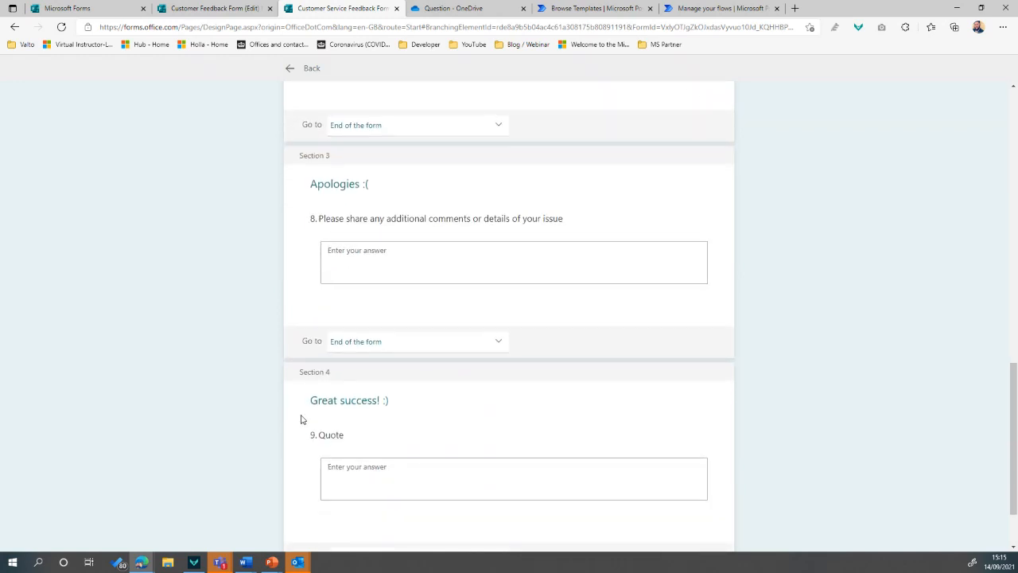
scroll(366, 462, "down", 1)
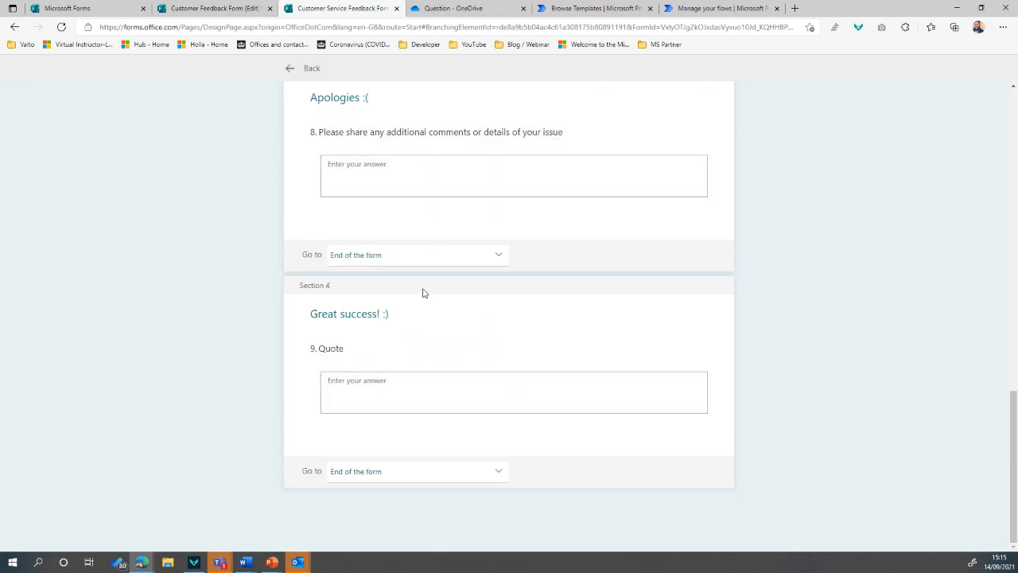
scroll(795, 412, "up", 6)
Leave the Branching options page and return to the Customer Service Feedback Form editor
scroll(806, 415, "up", 8)
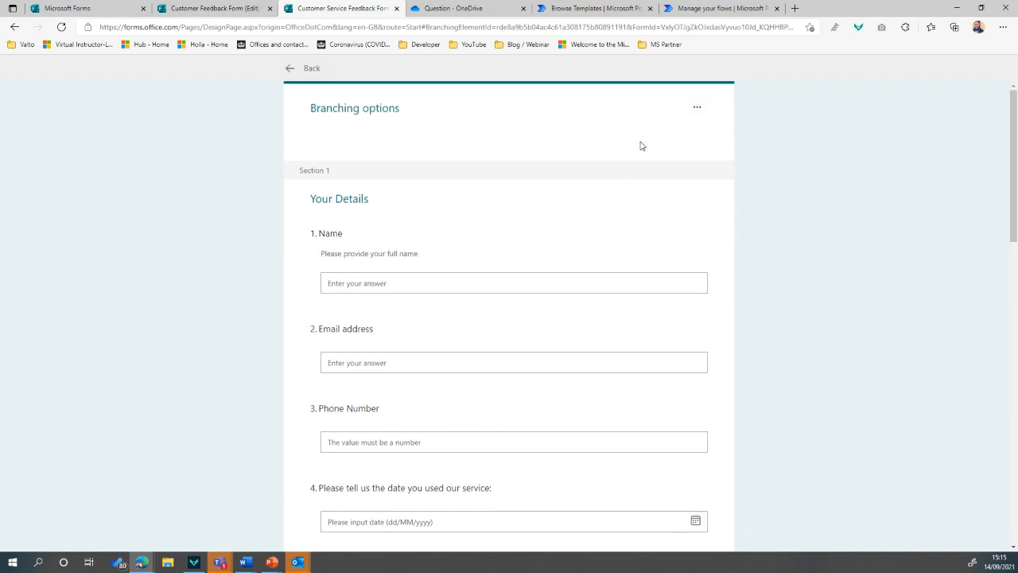
left_click(303, 69)
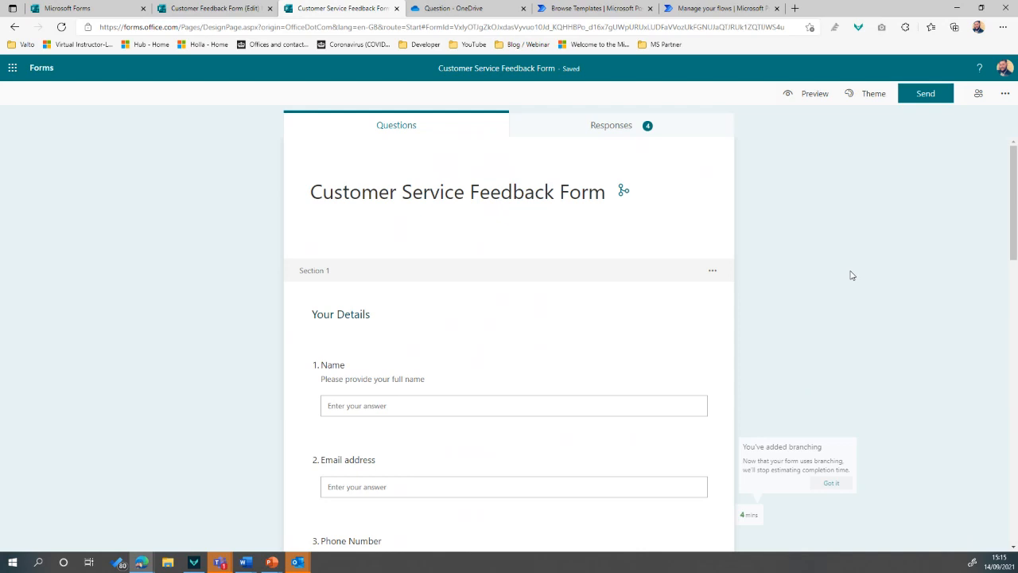
Try the orange balloons theme, then apply the library photo theme instead
left_click(870, 95)
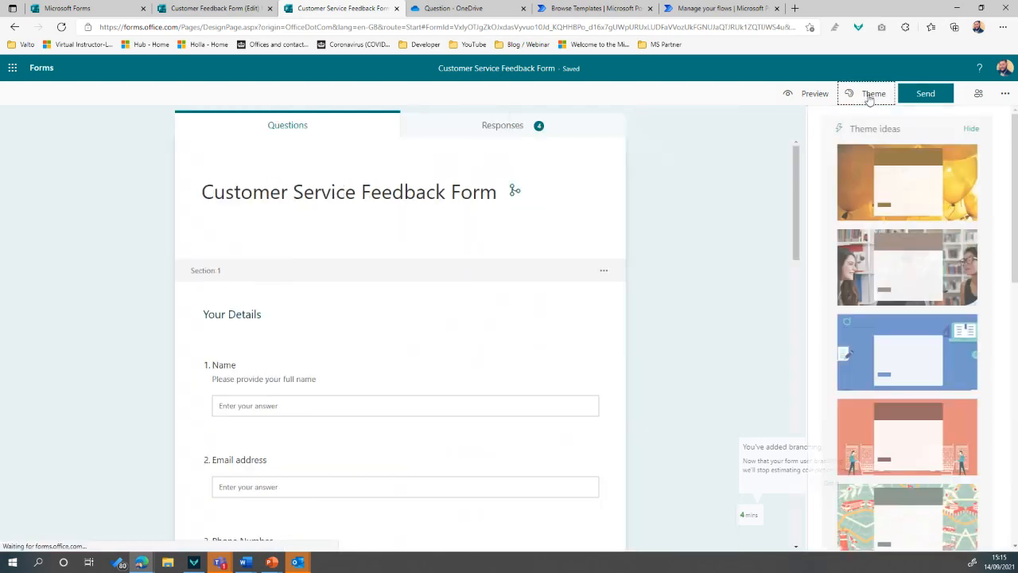
left_click(850, 185)
left_click(889, 278)
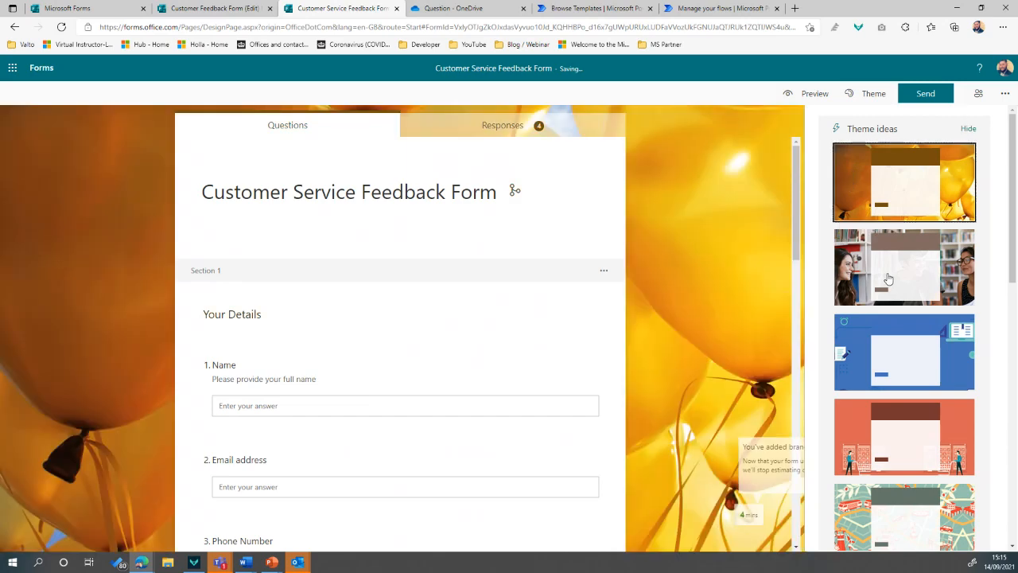
Open the Customise theme options from the bottom of the theme gallery
scroll(698, 274, "down", 3)
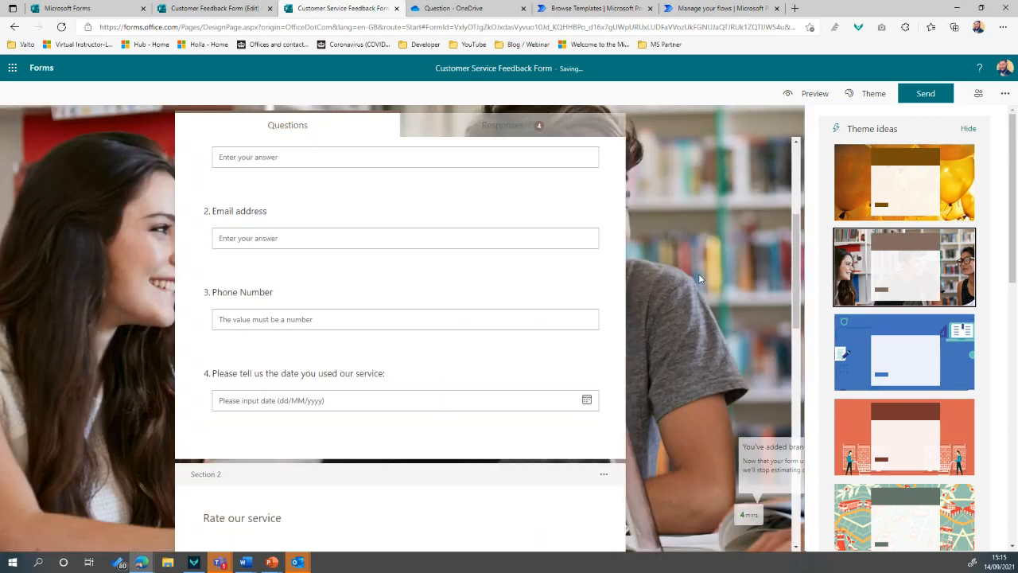
scroll(700, 274, "up", 3)
scroll(925, 275, "down", 10)
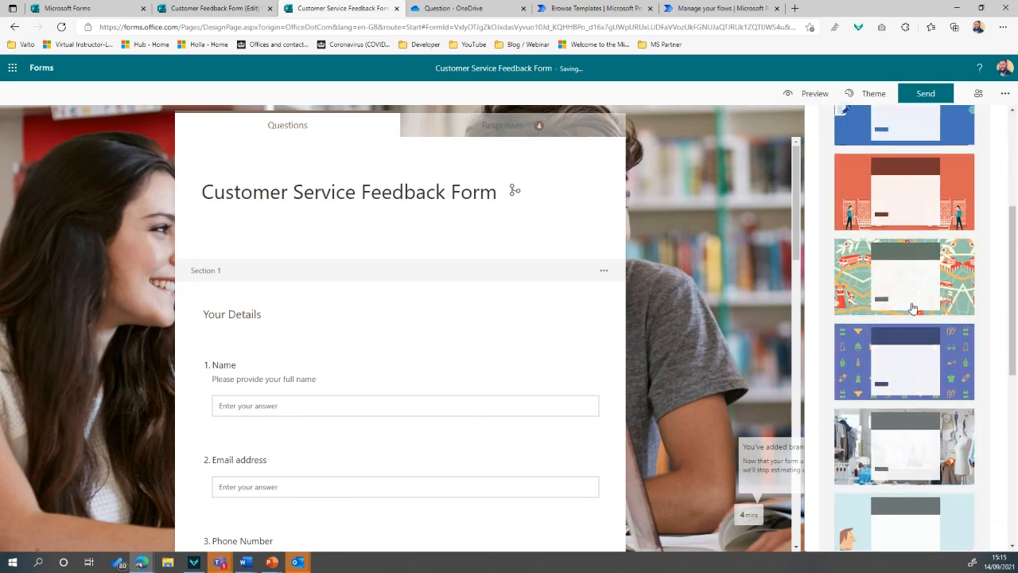
scroll(916, 342, "down", 1)
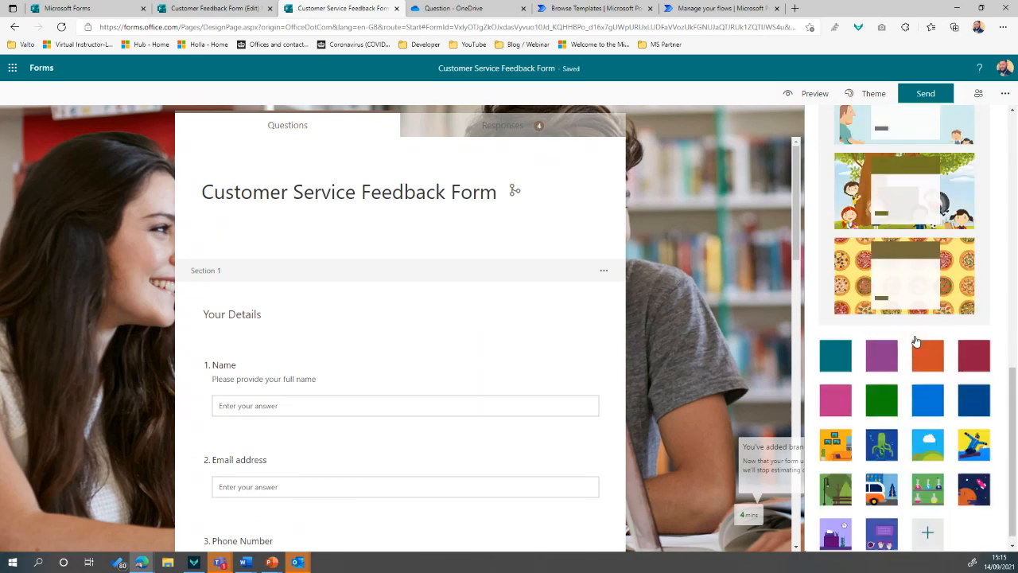
left_click(927, 521)
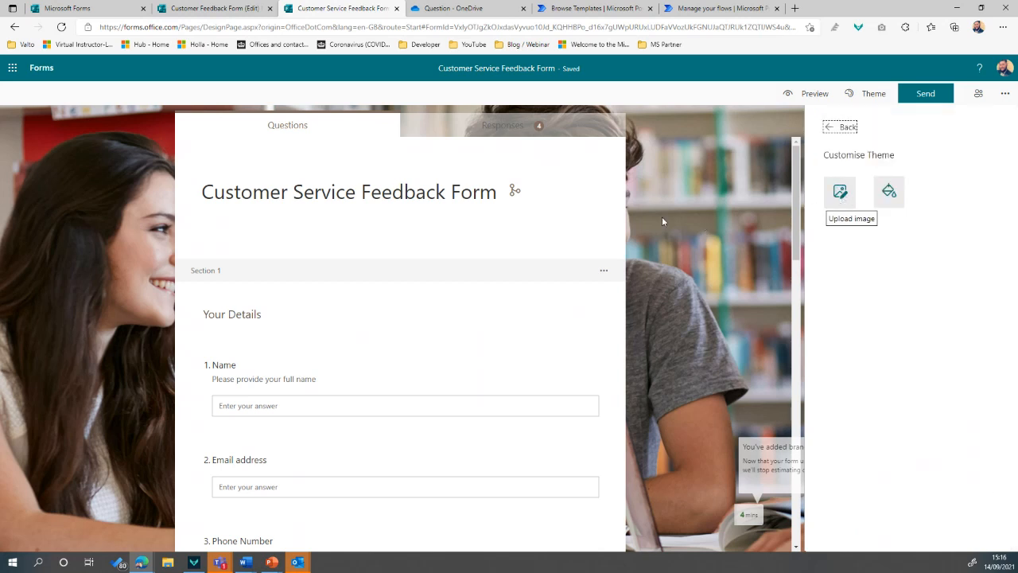
Set a custom theme colour of 58595b
left_click(894, 197)
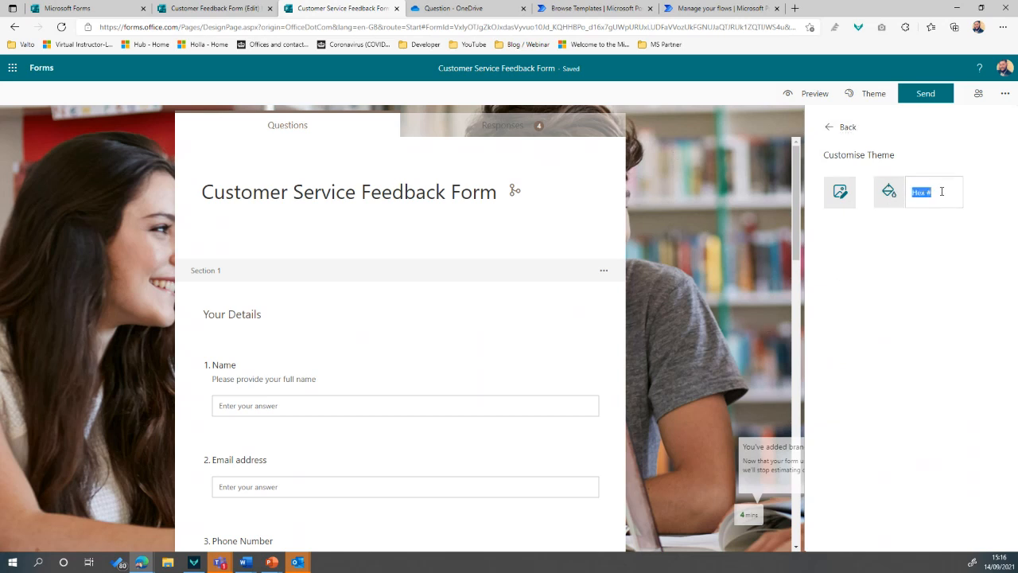
left_click(941, 191)
type("5859")
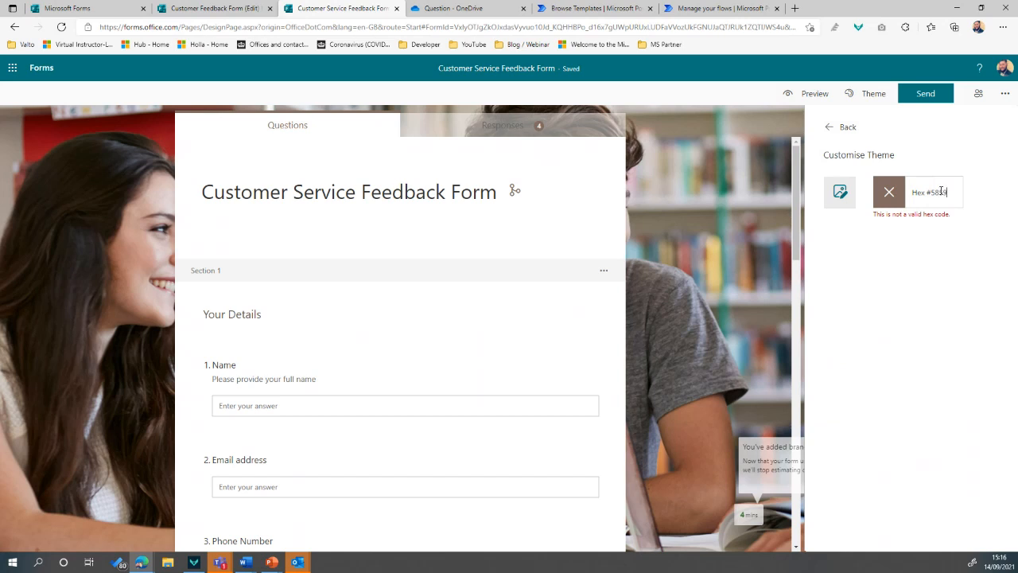
type("5b")
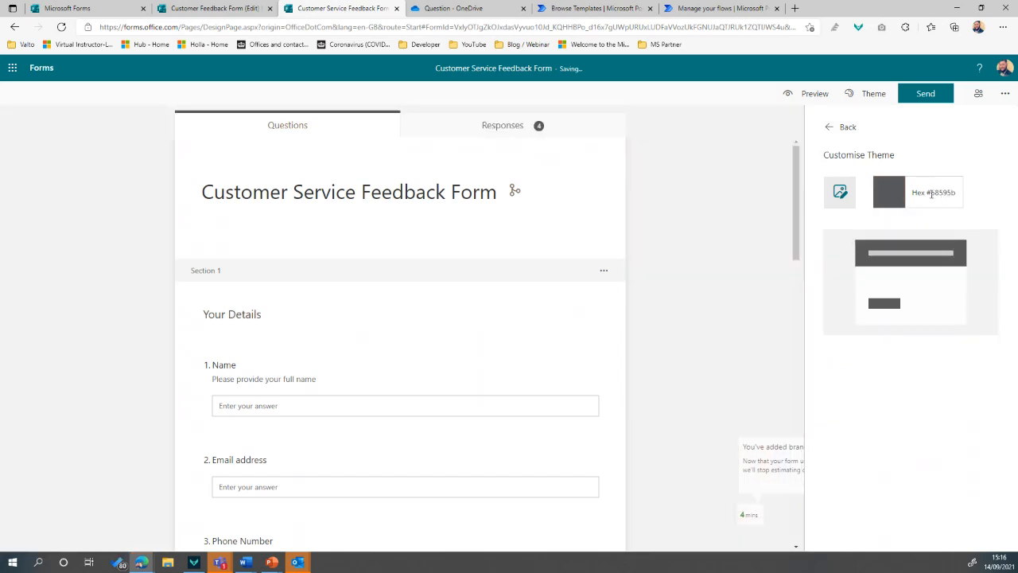
left_click_drag(931, 193, 1011, 196)
left_click(1015, 197)
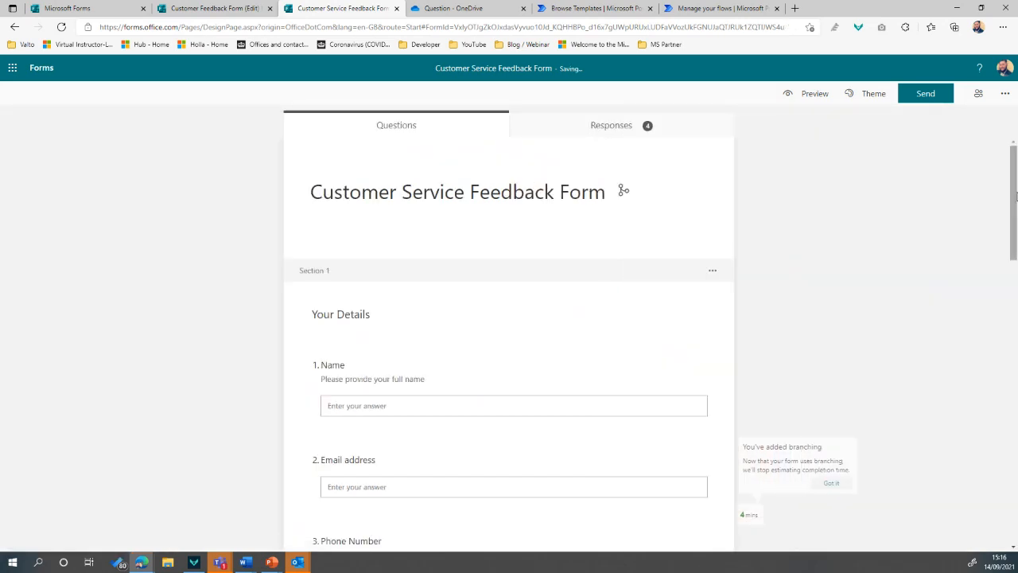
Replace the theme colour with #007eb6 and return to the Theme ideas gallery
left_click(873, 93)
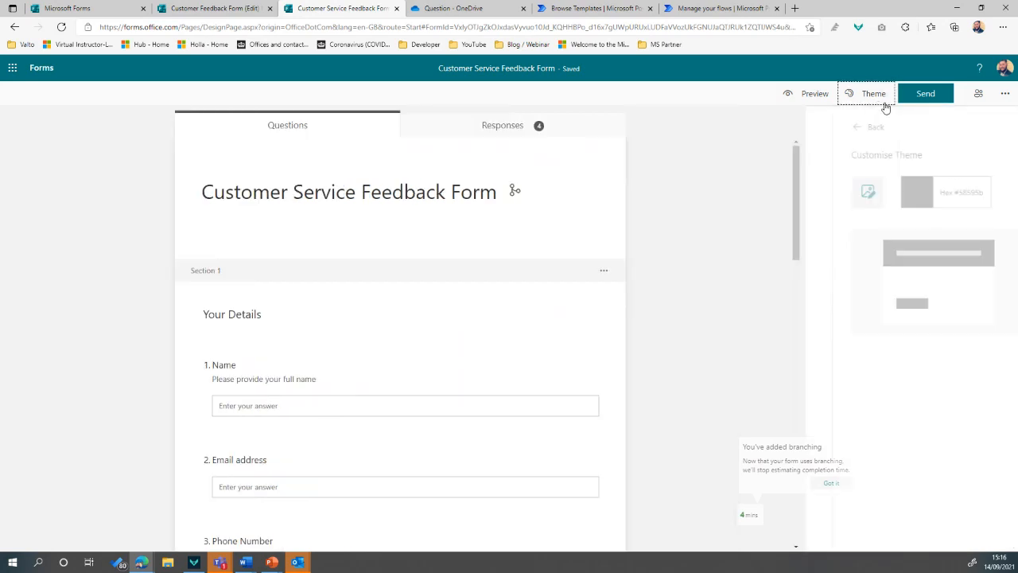
left_click(939, 192)
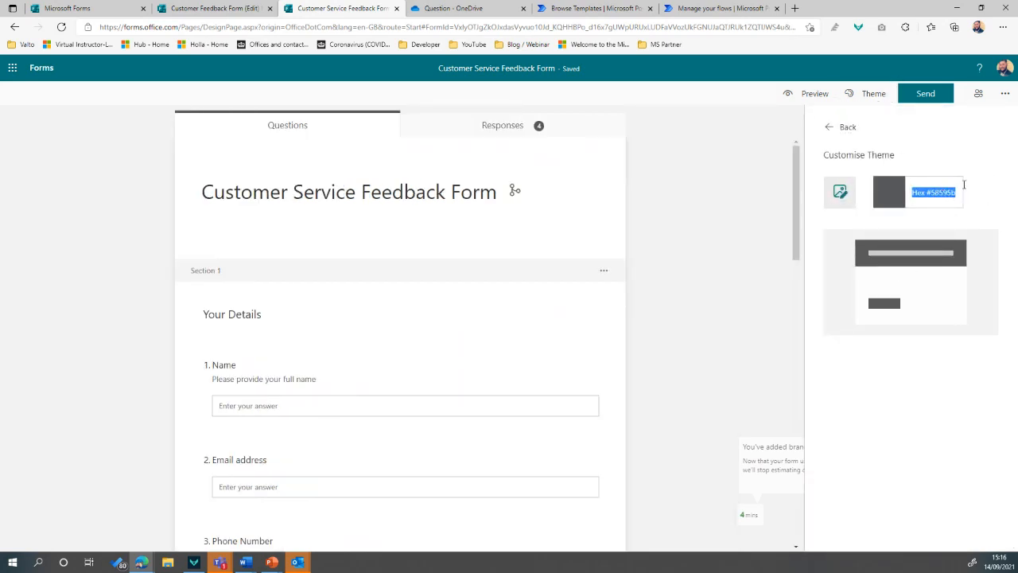
type("#007e")
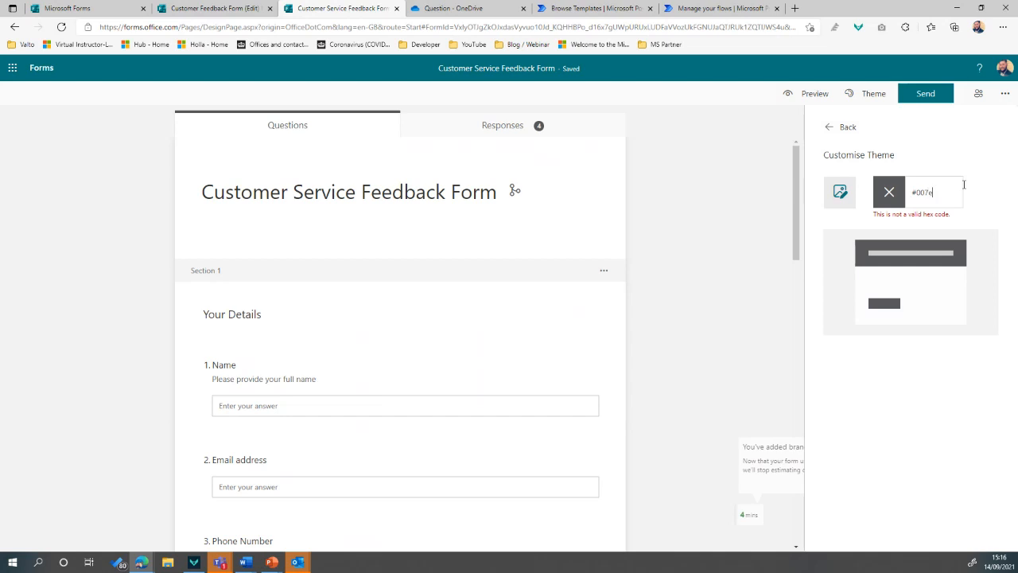
type("b6")
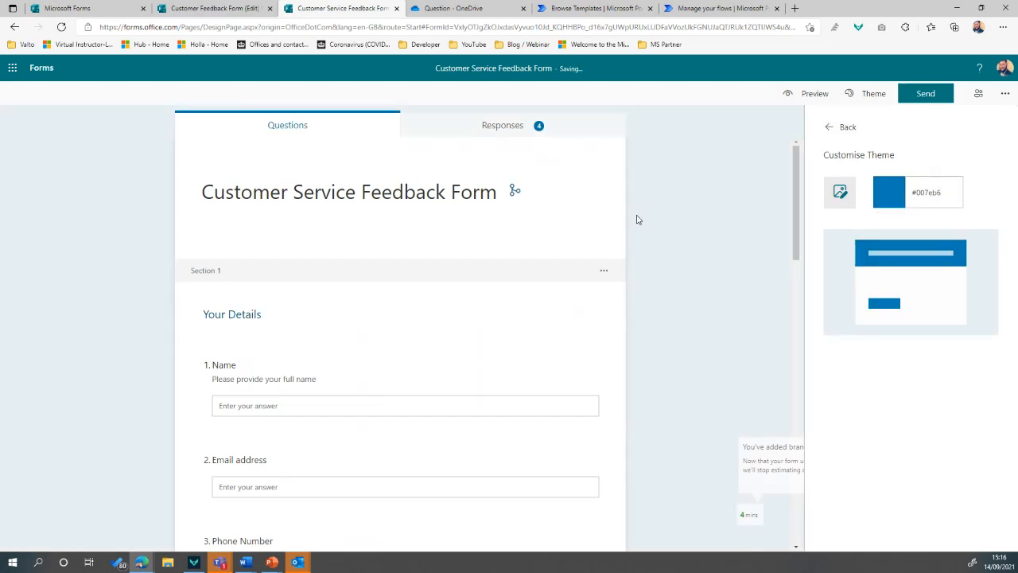
left_click(704, 210)
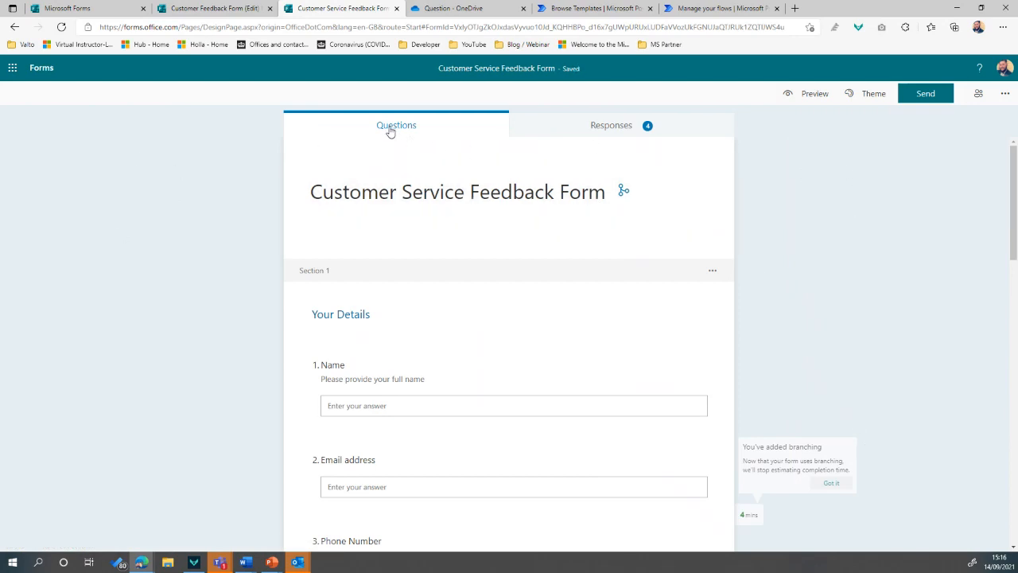
left_click(882, 97)
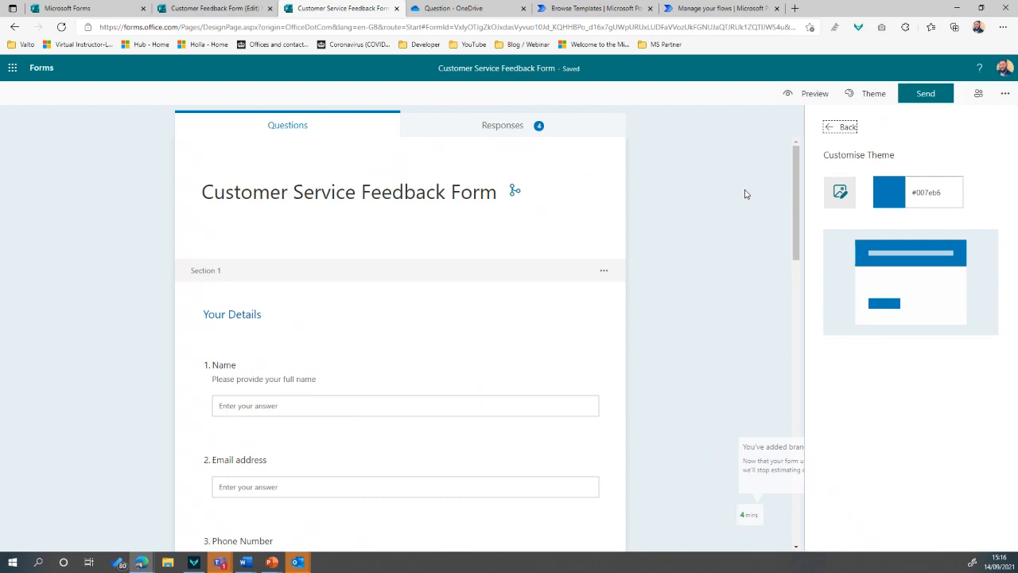
left_click(840, 129)
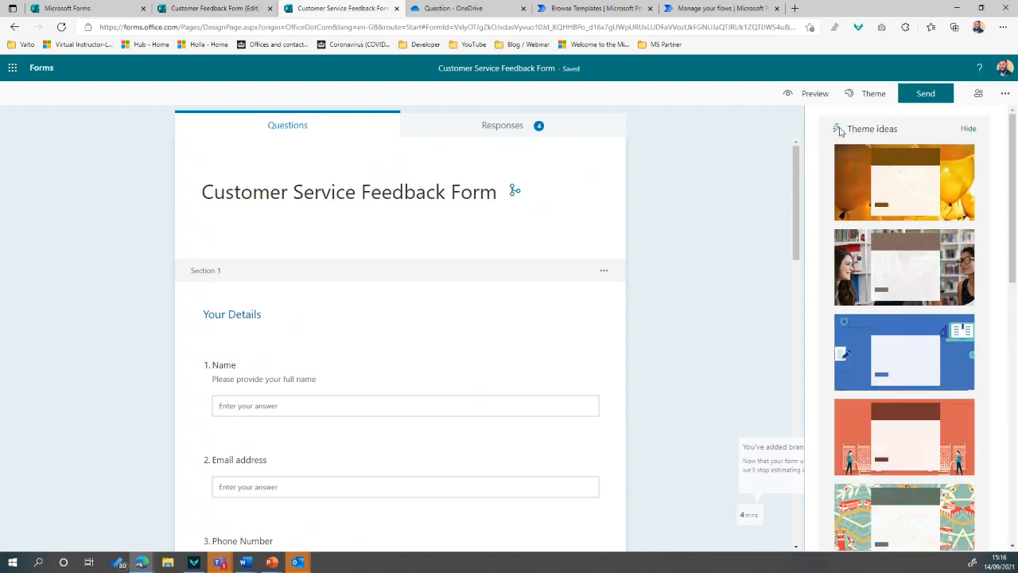
Close the theme pane, leave the form title unchanged, and open the computer preview
left_click(778, 144)
left_click(656, 199)
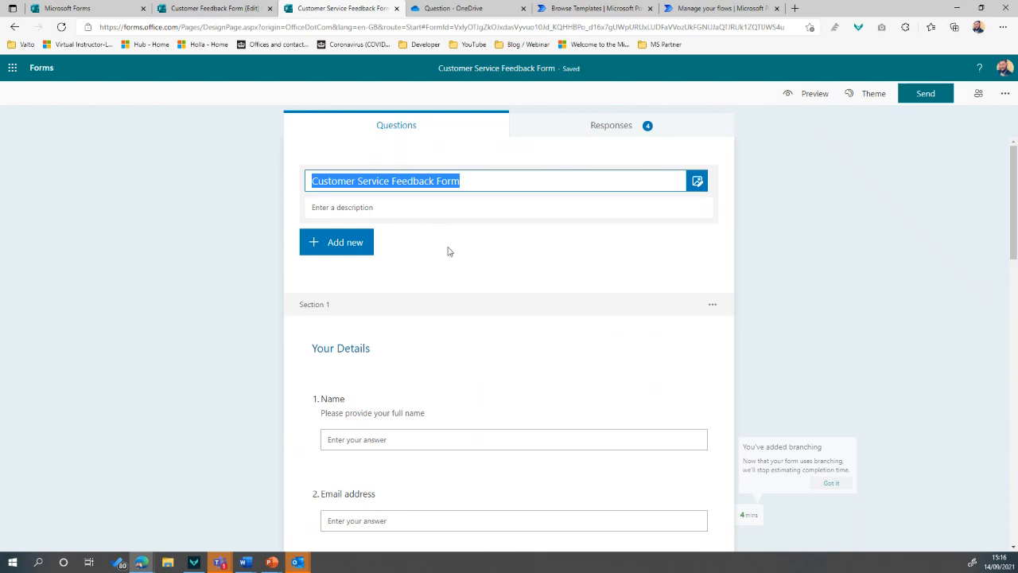
left_click(816, 264)
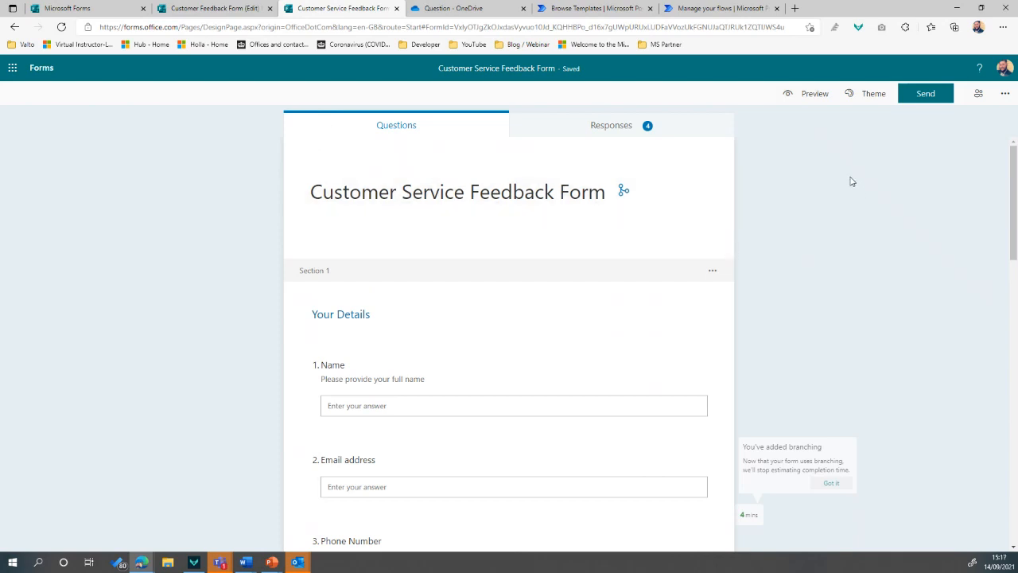
left_click(807, 95)
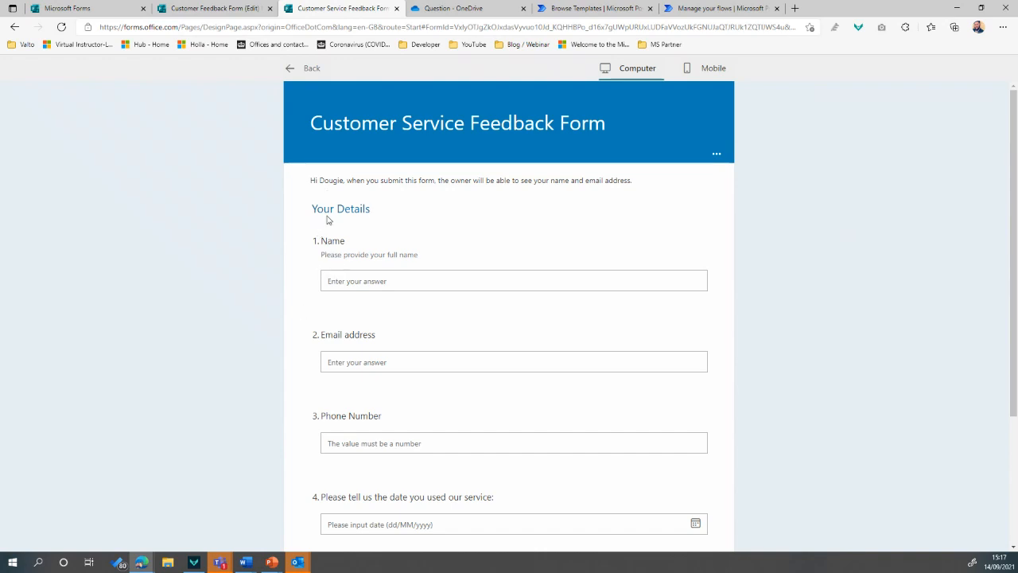
Fill in a sample respondent name and email address in the preview
left_click(364, 280)
scroll(352, 347, "down", 2)
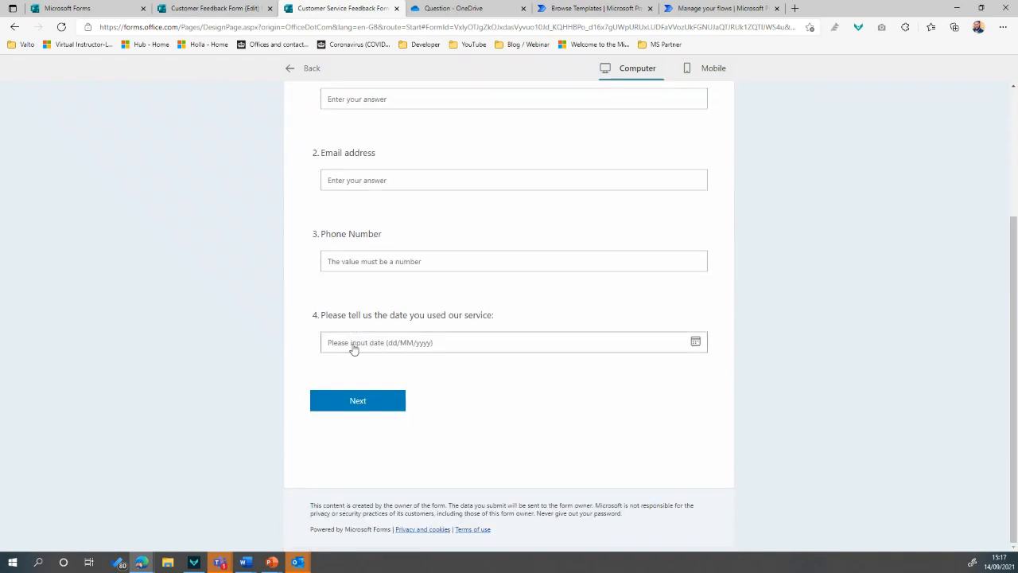
scroll(354, 342, "up", 2)
left_click(364, 281)
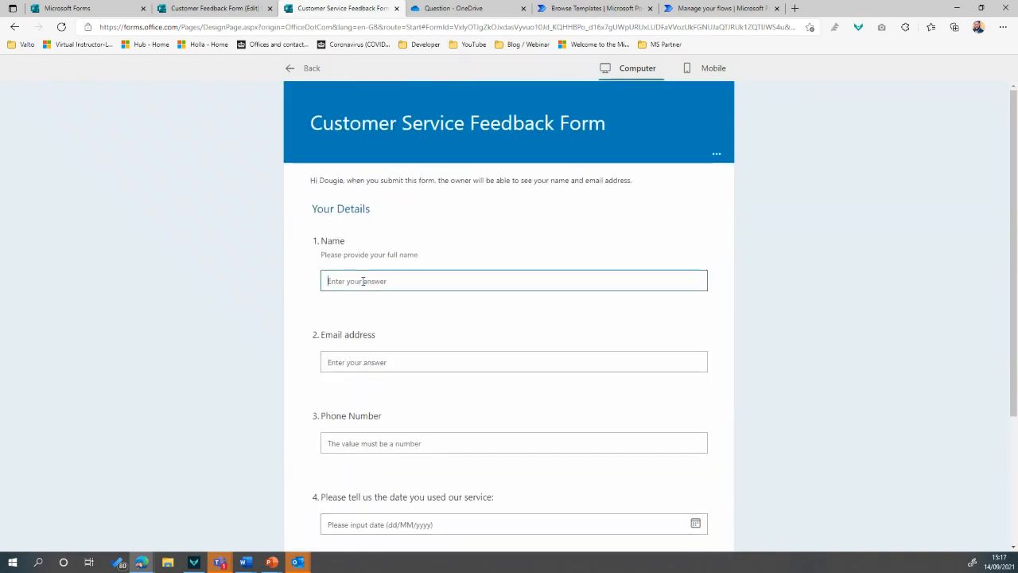
left_click(357, 362)
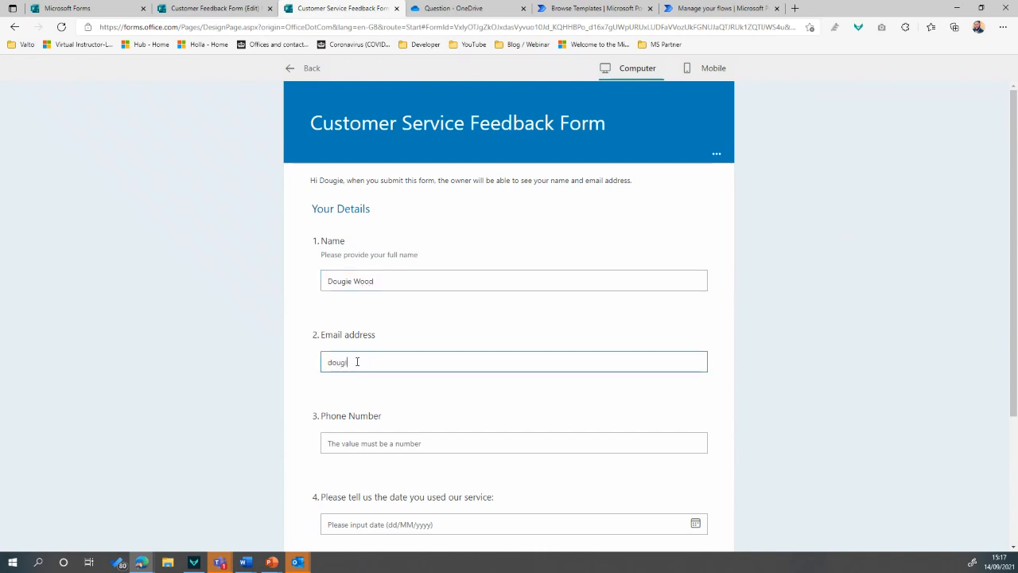
Enter a sample phone number, pick 8 September 2021 as the date, and continue
scroll(382, 350, "down", 2)
left_click(391, 302)
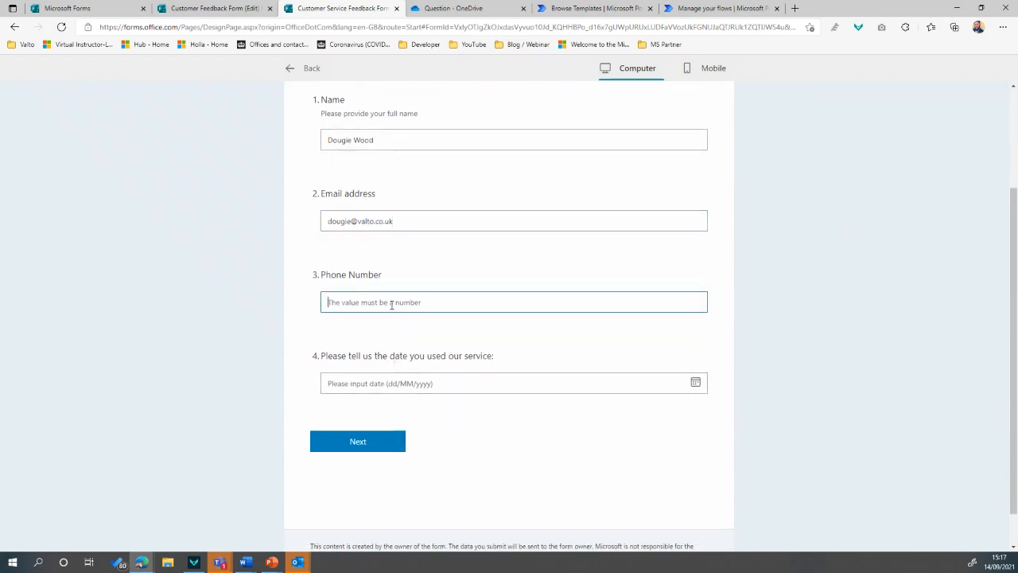
type("0123456789")
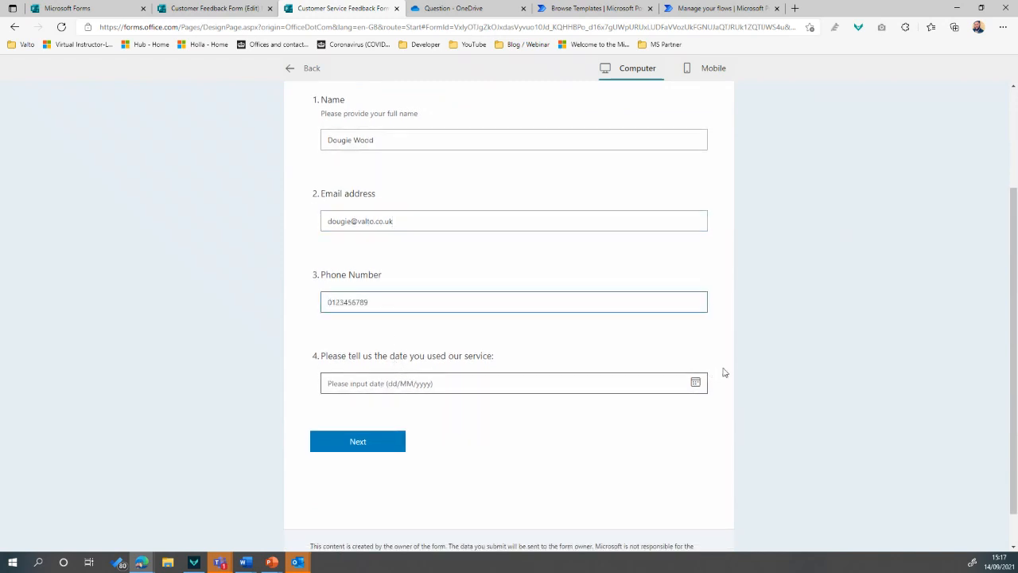
left_click(696, 383)
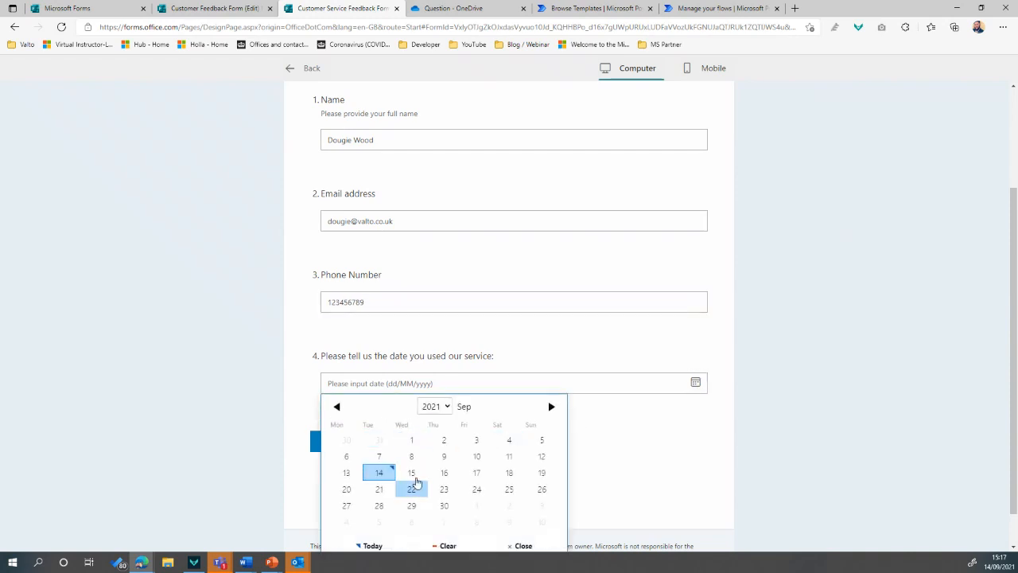
left_click(414, 458)
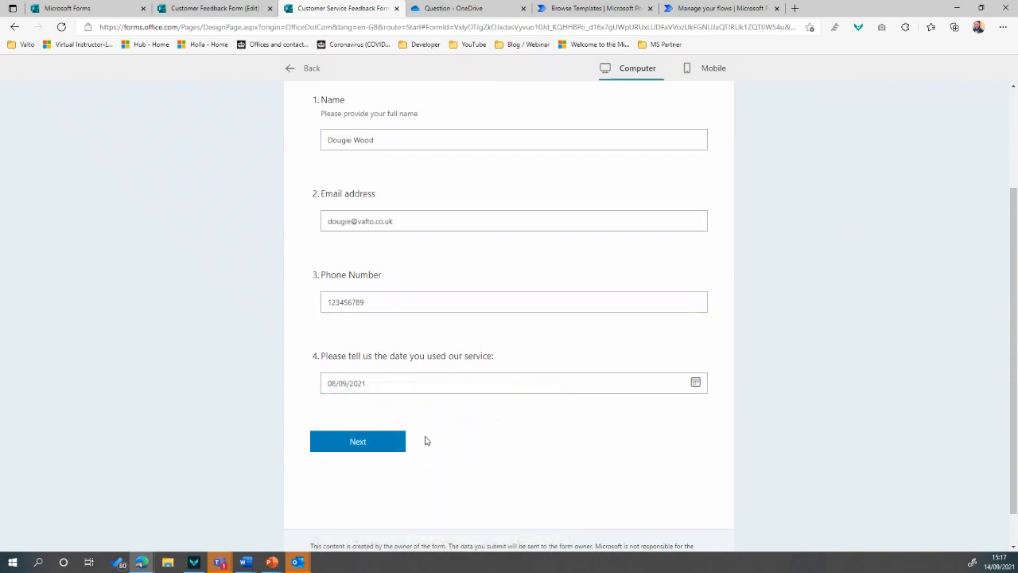
left_click(368, 446)
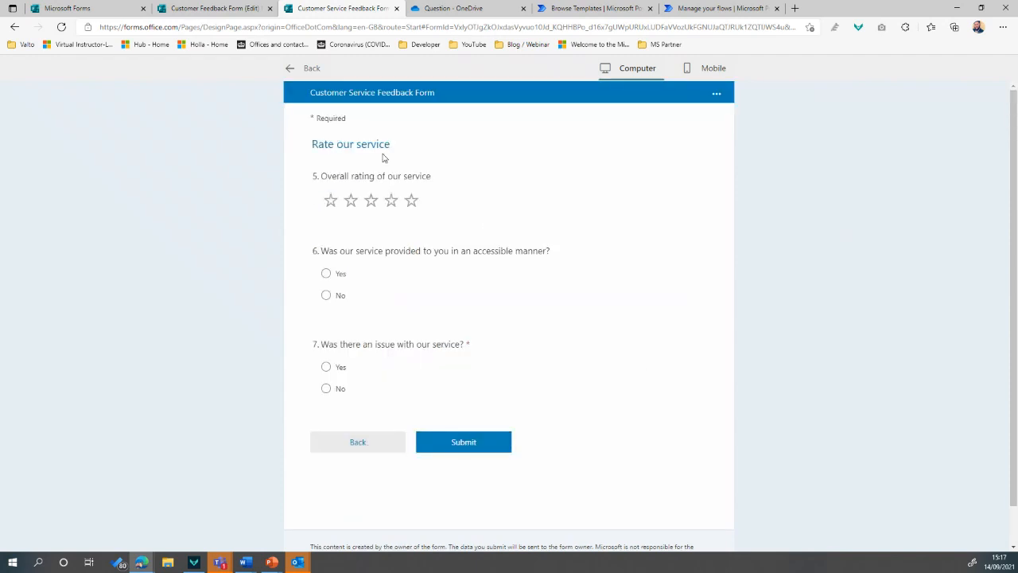
Rate the service five stars, answer Yes to accessible service and No to an issue
left_click(410, 200)
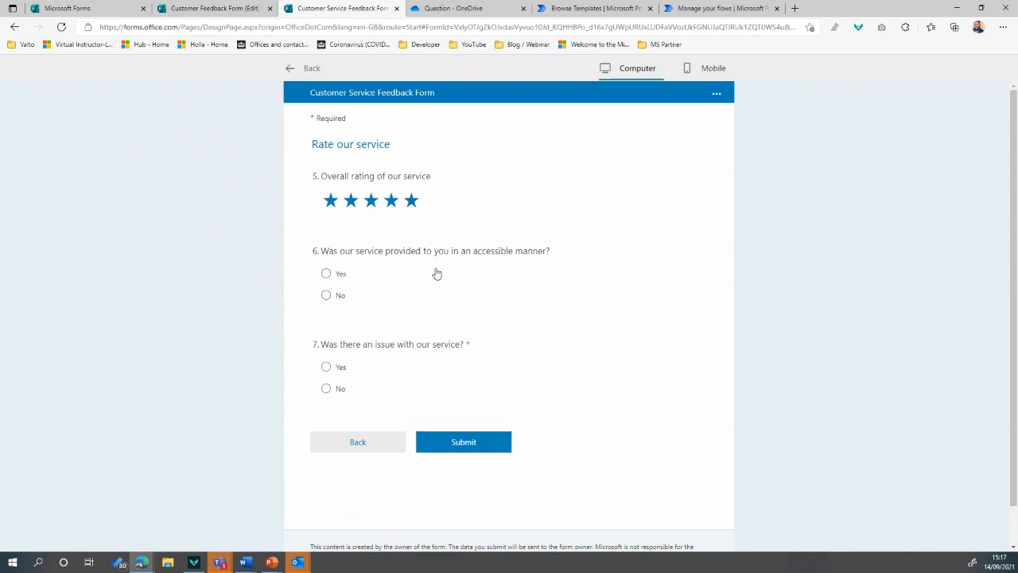
left_click(334, 275)
left_click(341, 391)
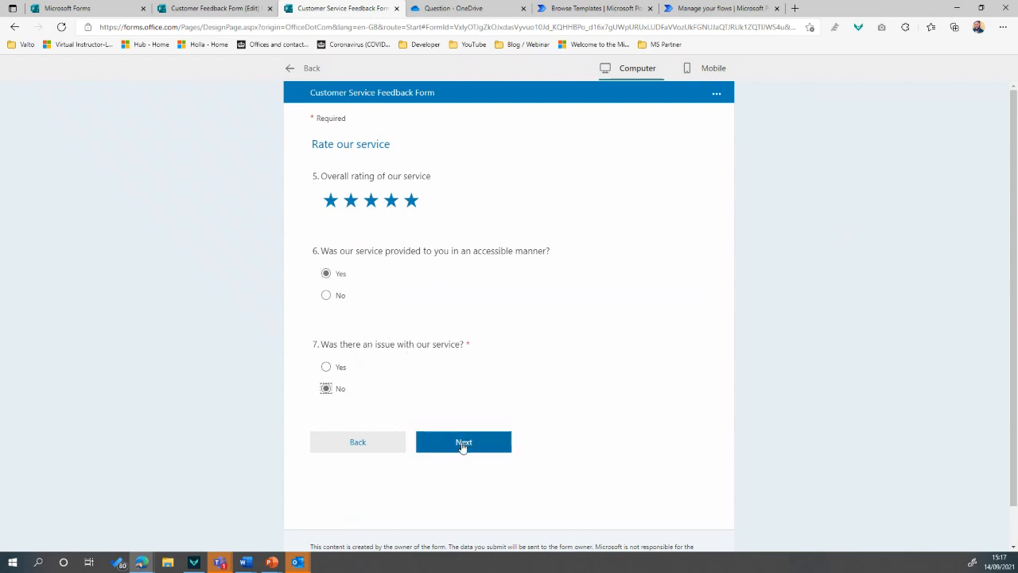
left_click(463, 444)
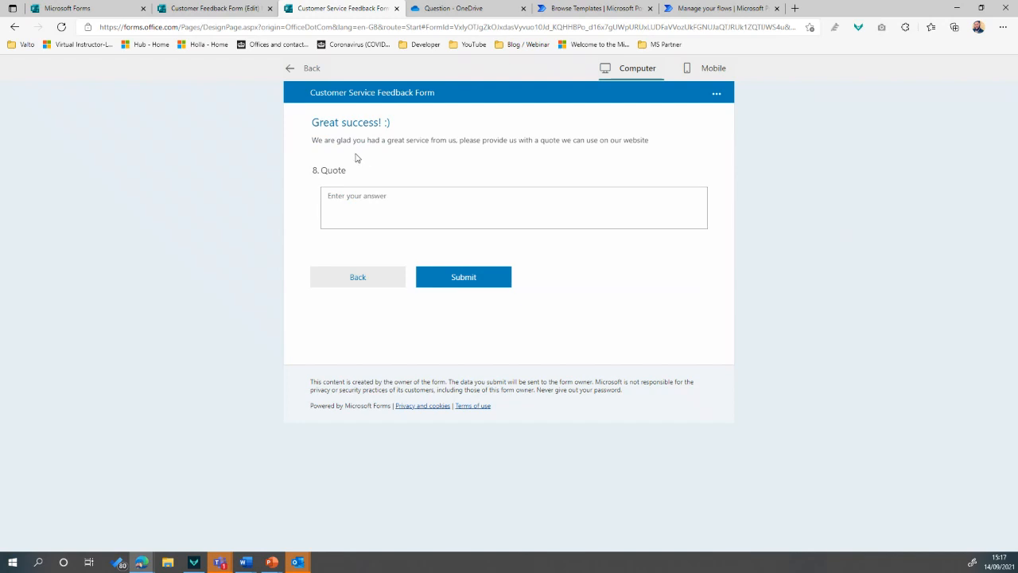
Enter the quote 'This was all really good!' and submit the test response
left_click(384, 205)
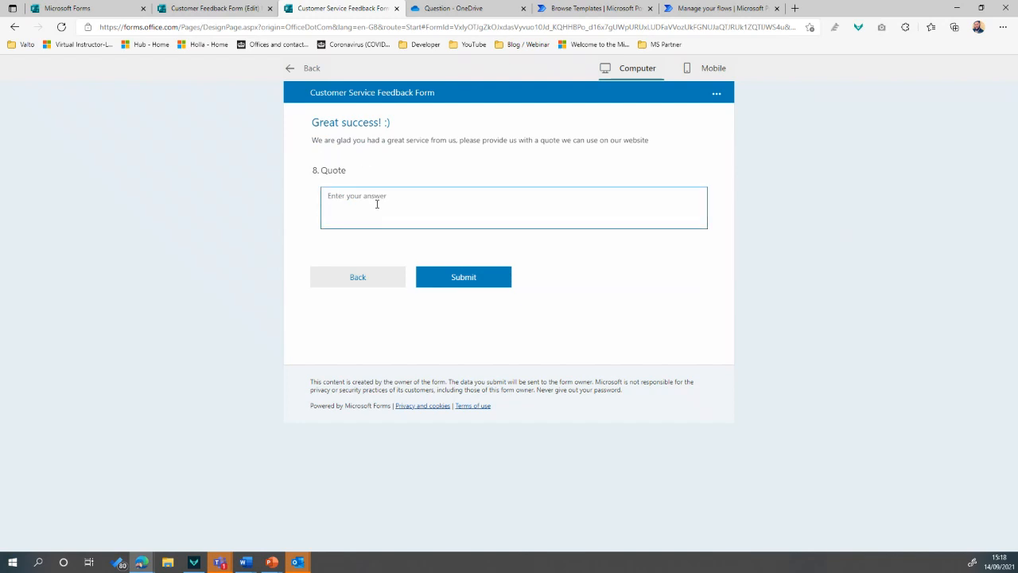
type("This was all really good!")
left_click(489, 289)
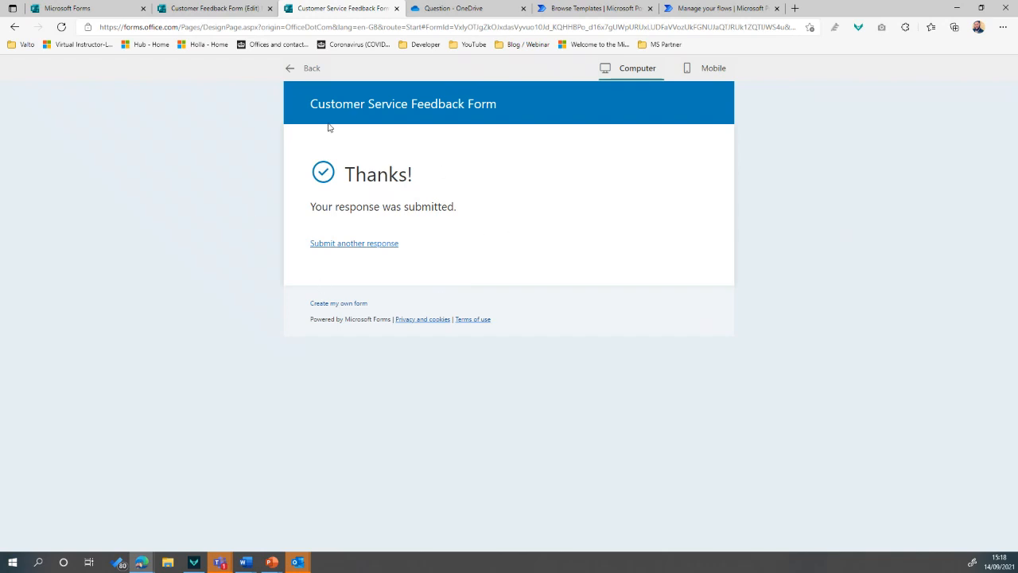
Return from the preview to the editor and show the Responses summary
left_click(290, 72)
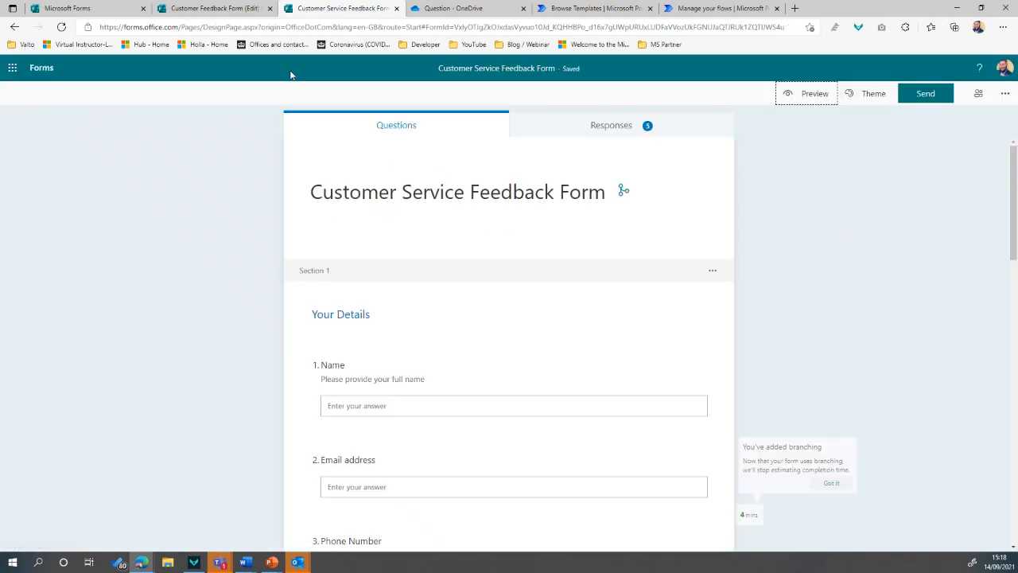
left_click(603, 128)
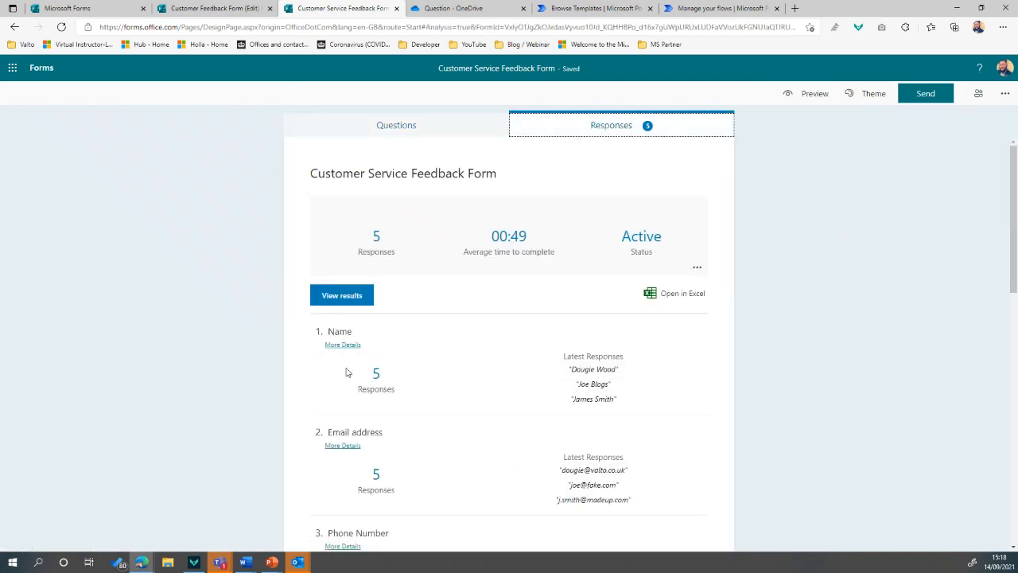
scroll(416, 302, "down", 2)
scroll(411, 303, "up", 2)
Generate a summary link for the responses, then review the summary charts
left_click(697, 267)
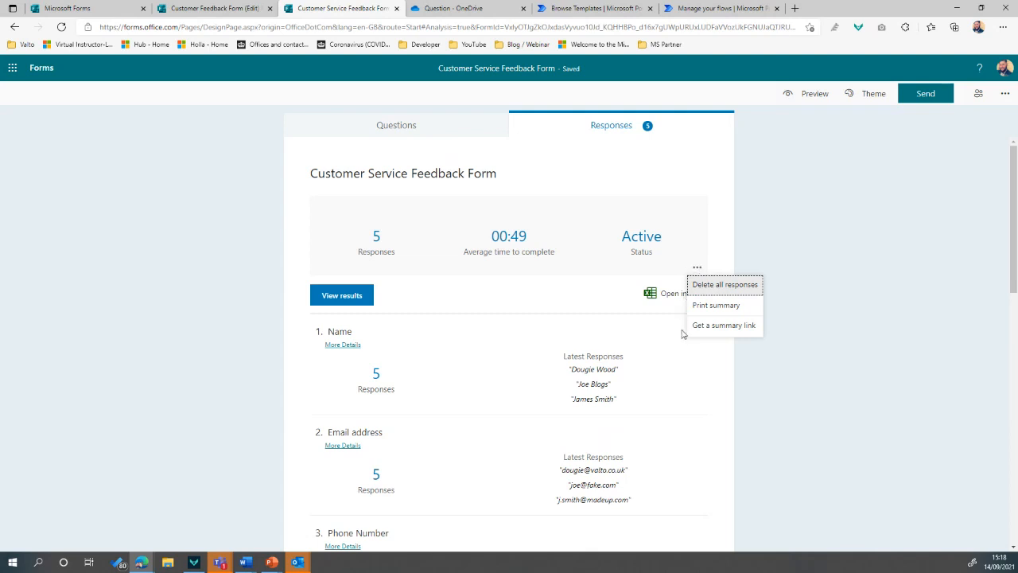
left_click(724, 326)
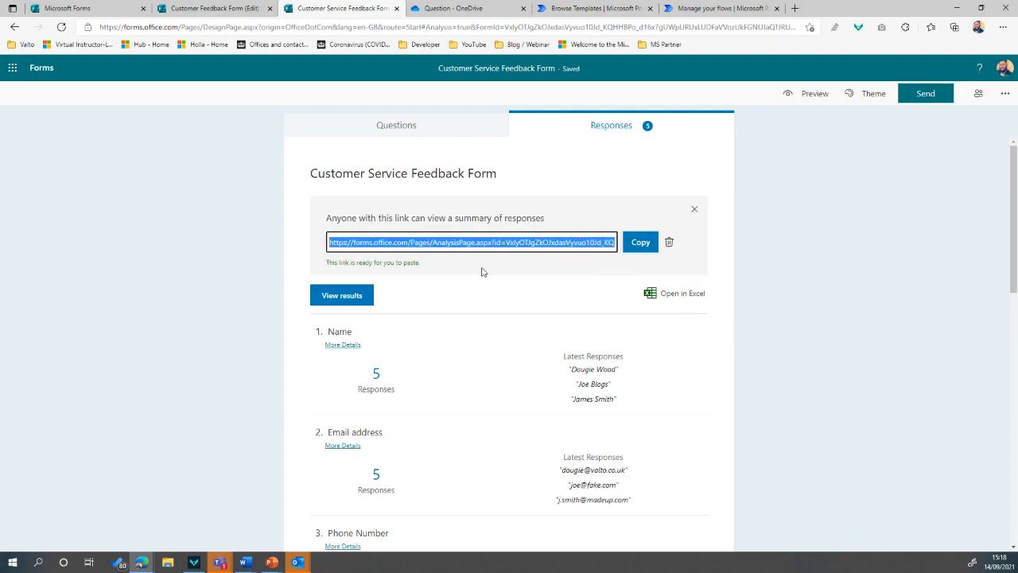
left_click(694, 209)
scroll(356, 206, "down", 2)
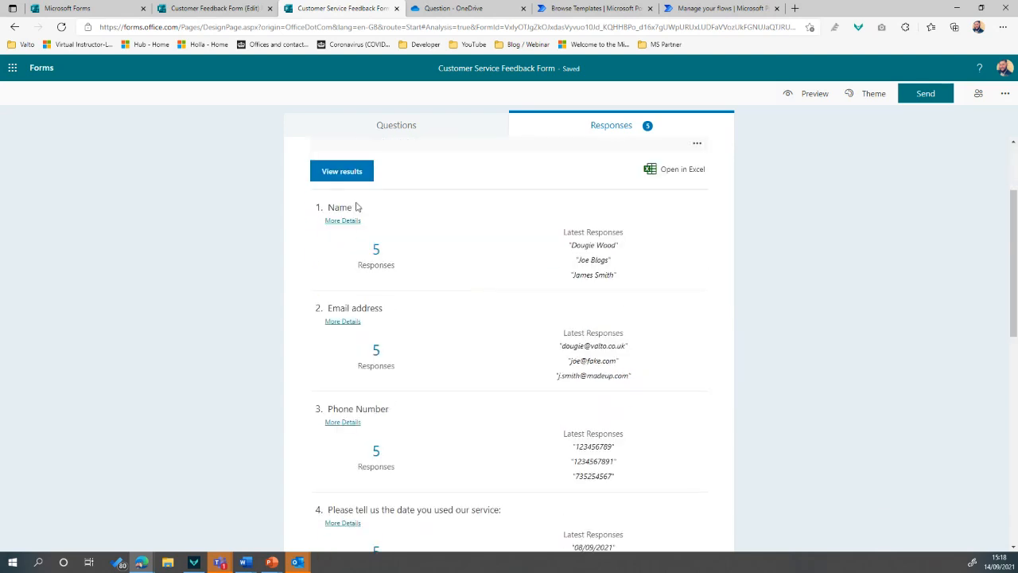
scroll(366, 231, "down", 2)
scroll(406, 209, "up", 1)
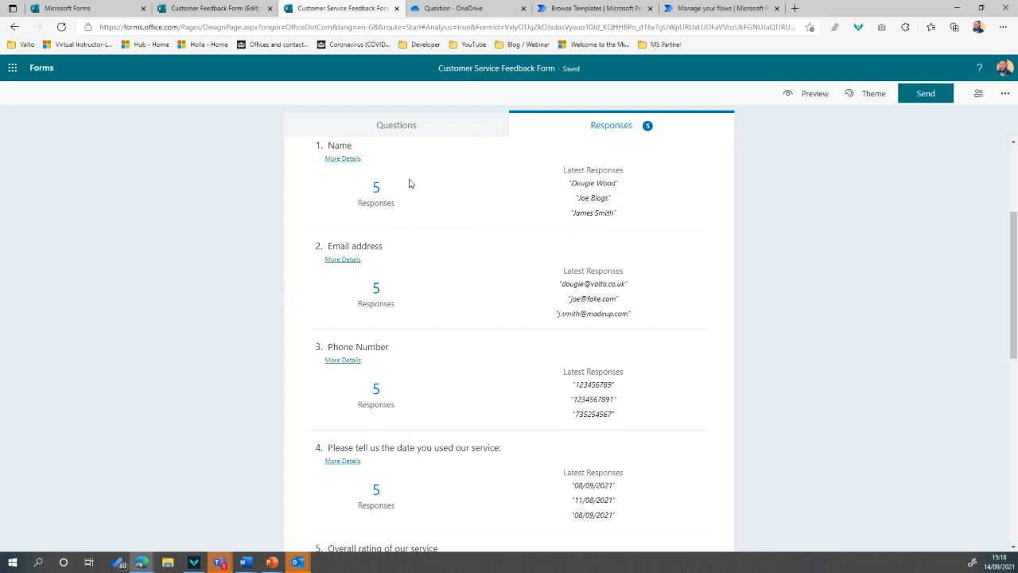
scroll(557, 286, "down", 4)
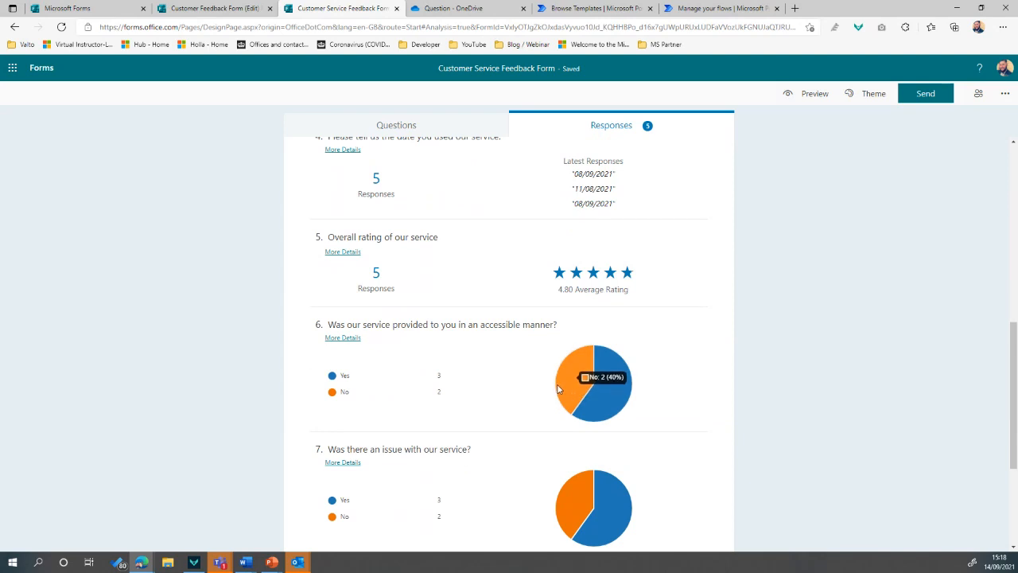
mouse_move(585, 380)
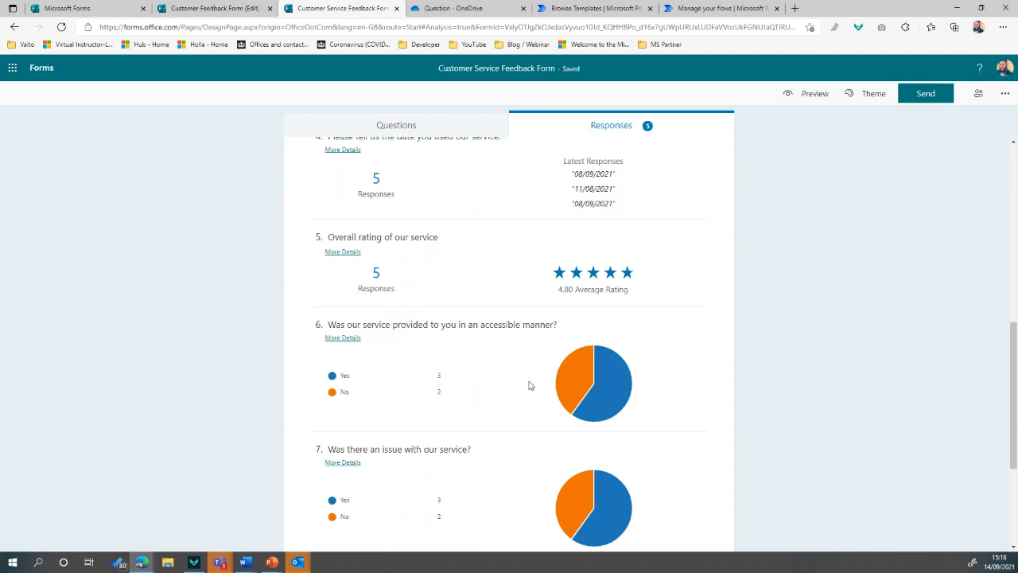
scroll(529, 385, "down", 3)
scroll(529, 386, "up", 4)
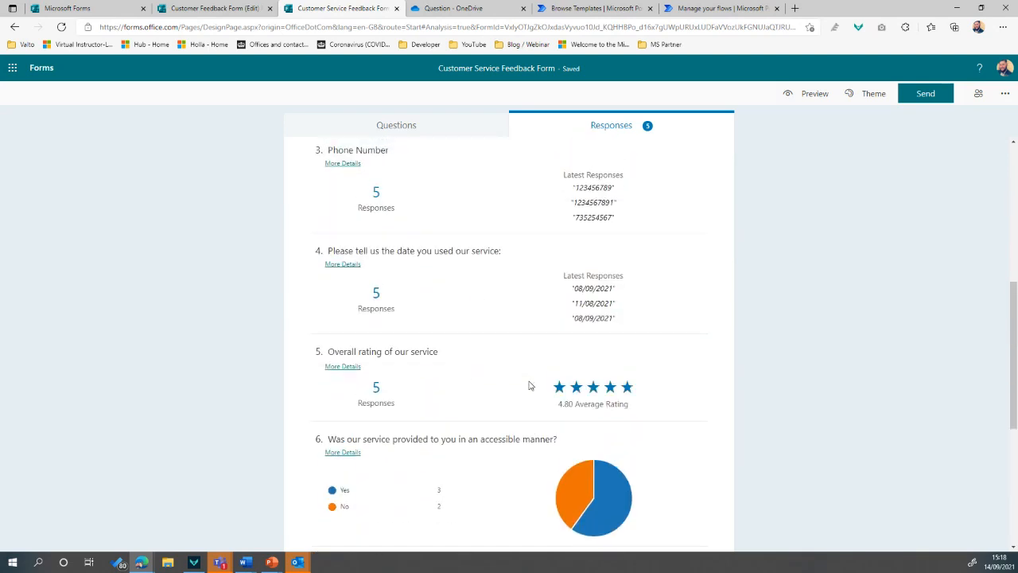
scroll(529, 386, "up", 5)
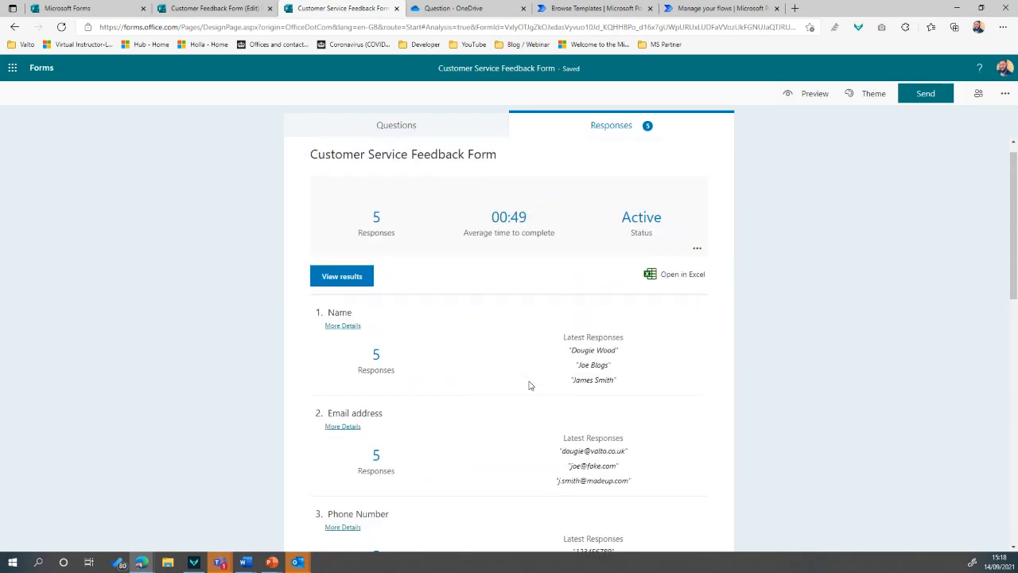
left_click(352, 278)
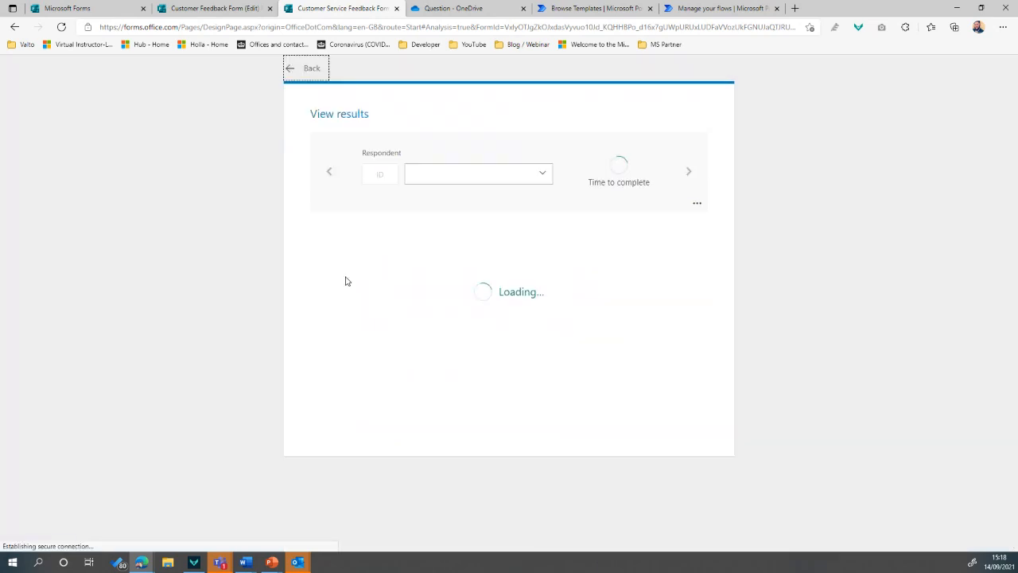
left_click(539, 176)
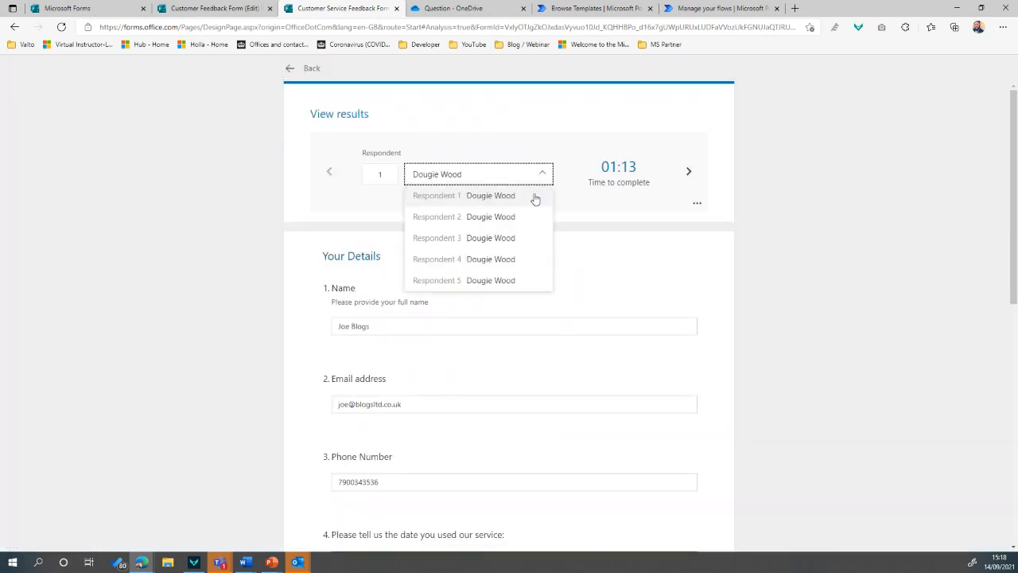
left_click(573, 184)
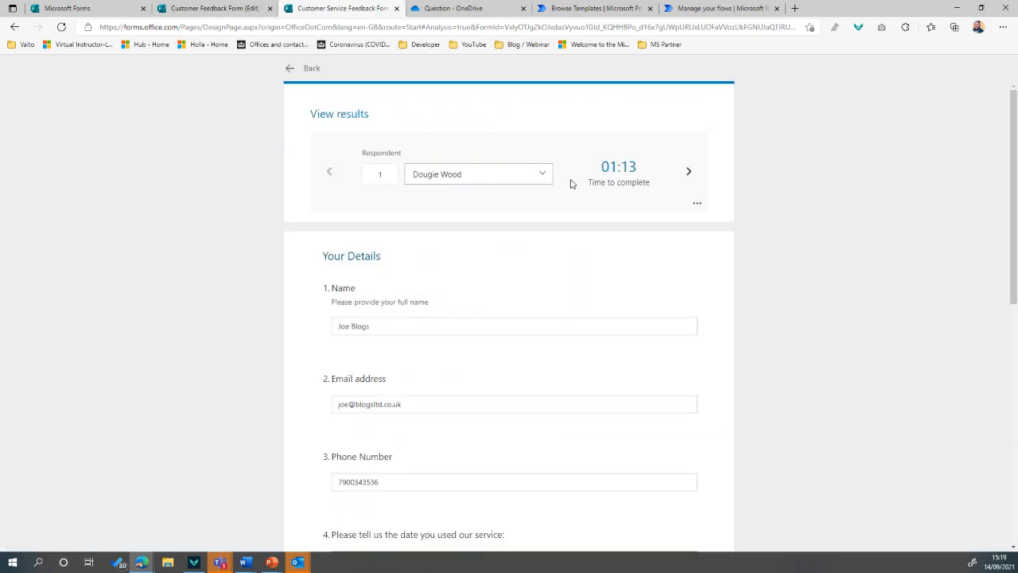
left_click(688, 173)
left_click(688, 174)
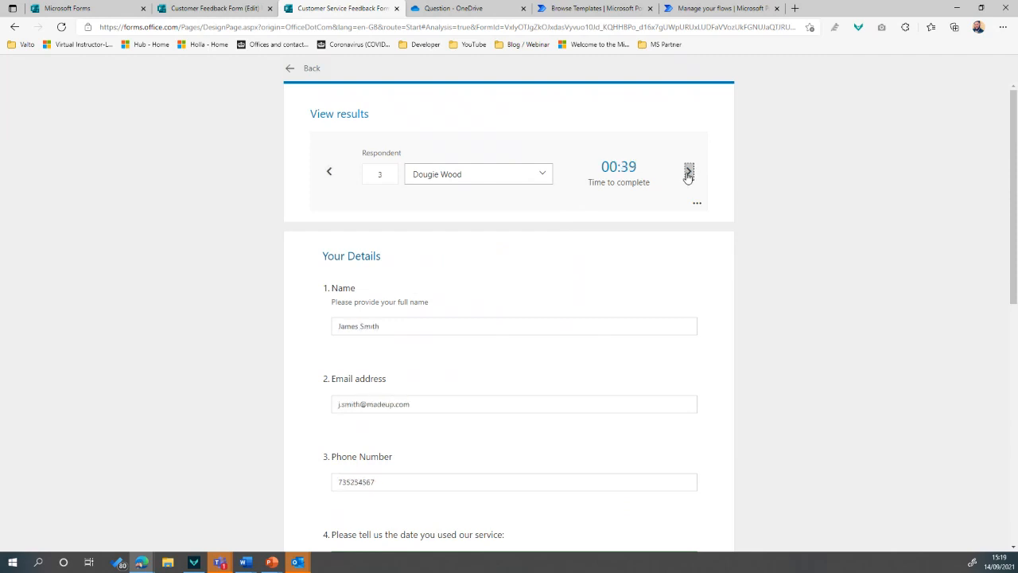
left_click(688, 174)
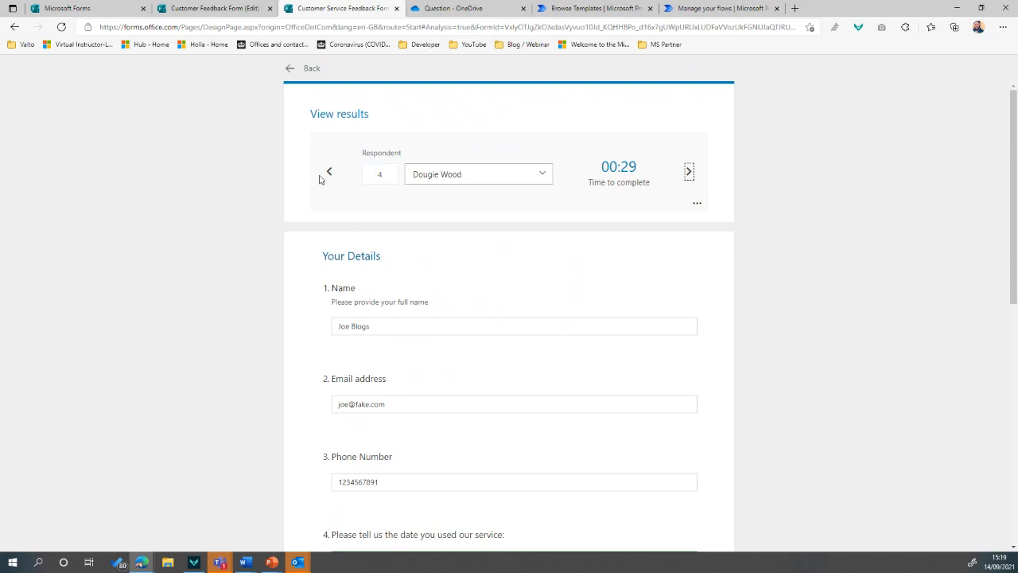
left_click(298, 68)
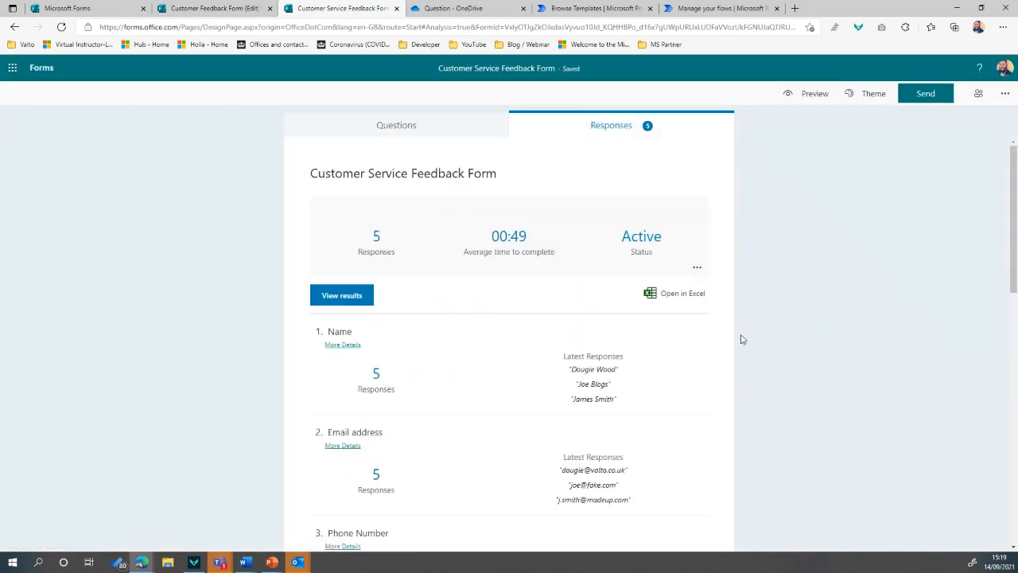
Download the responses as Customer Service Feedback Form(1-5).xlsx and open it in Excel
left_click(693, 297)
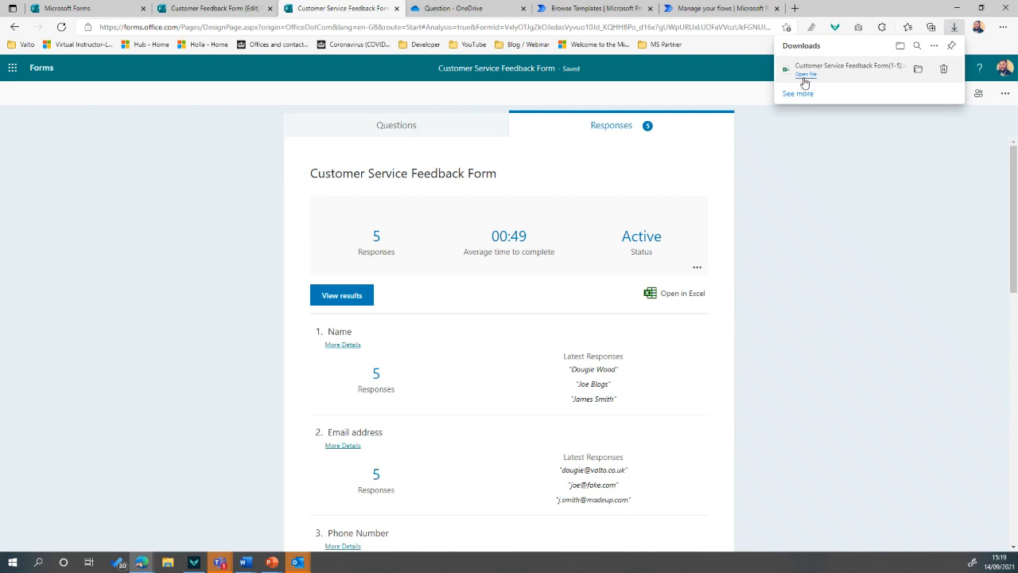
left_click(804, 76)
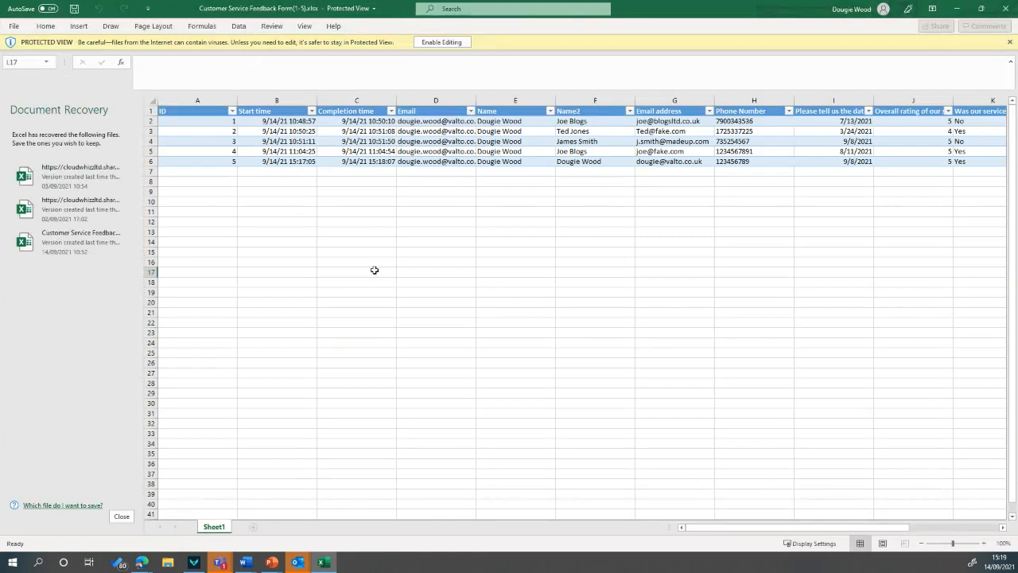
Dismiss Document Recovery and enable editing of the downloaded responses workbook
left_click(374, 271)
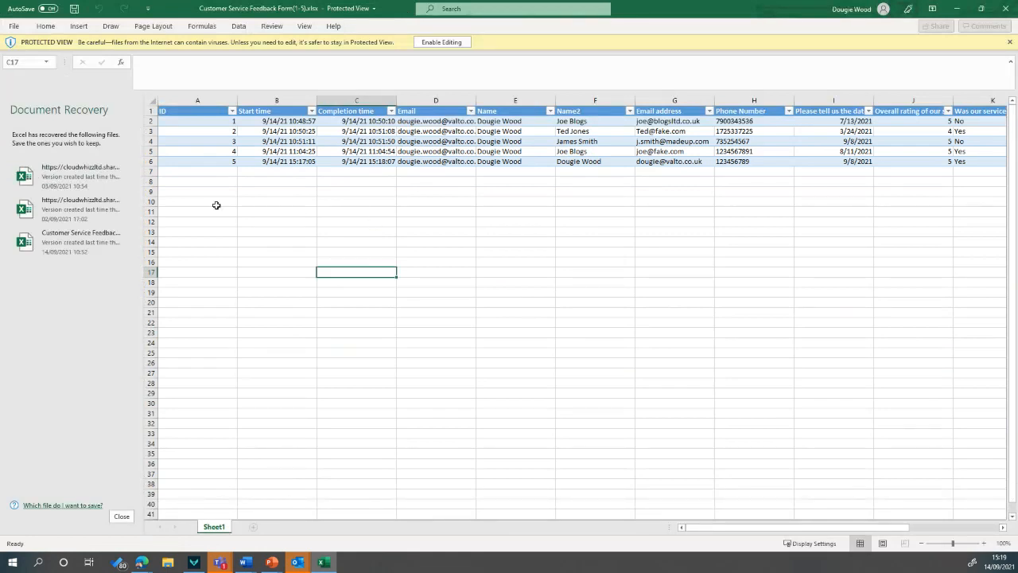
left_click(121, 517)
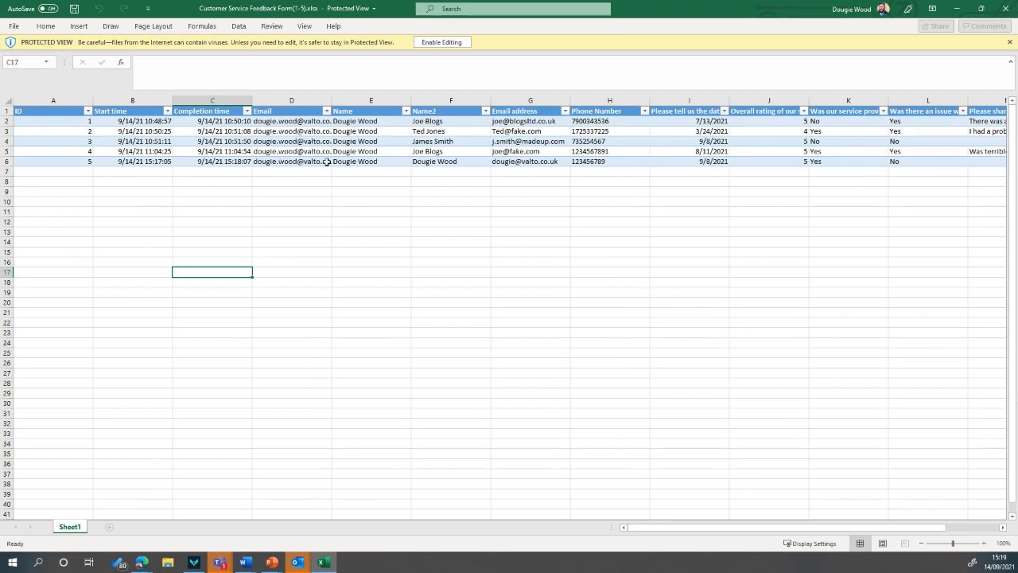
left_click(483, 113)
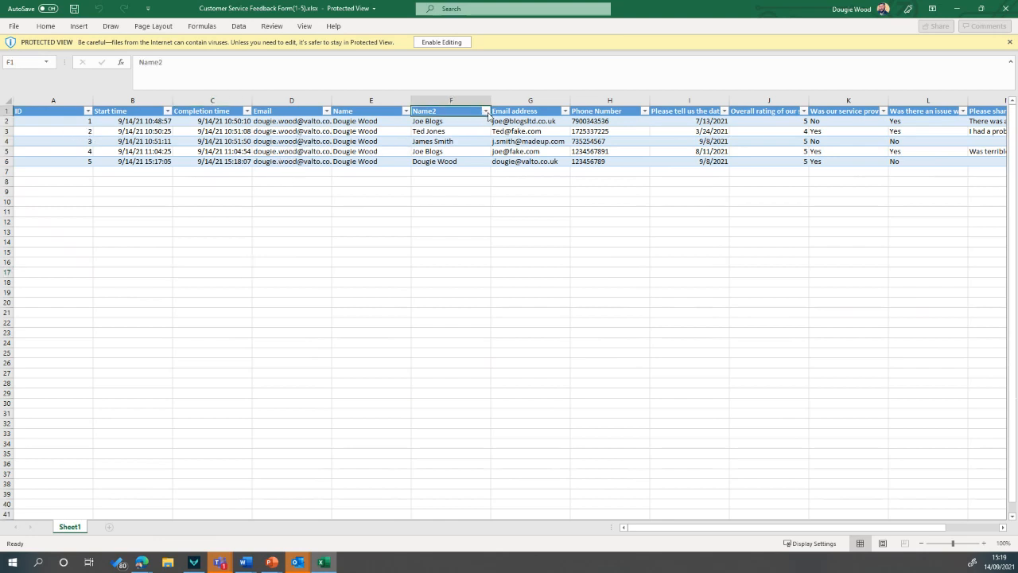
left_click(441, 42)
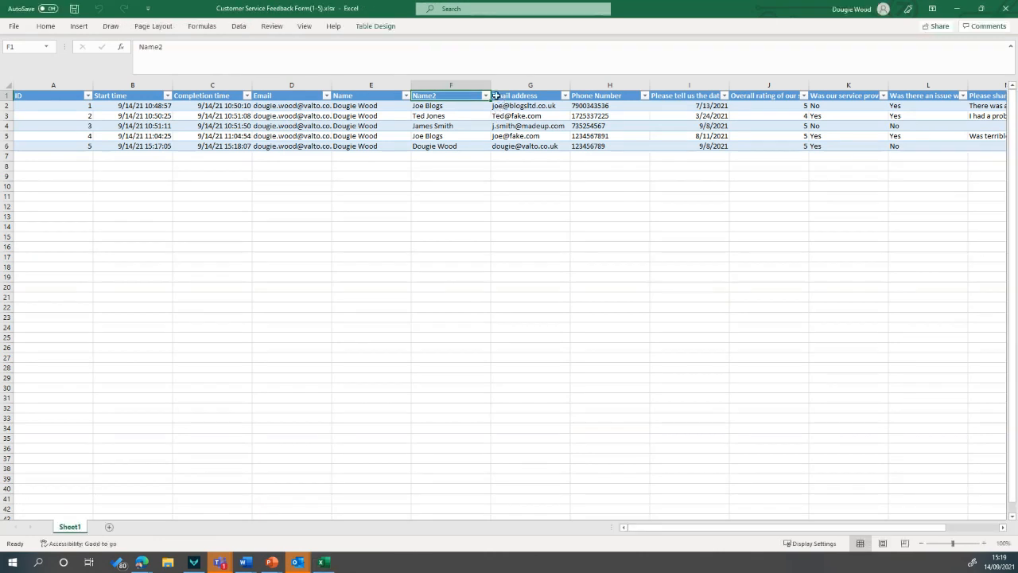
Filter the Name2 column to a single respondent's name, then minimize Excel
left_click(486, 96)
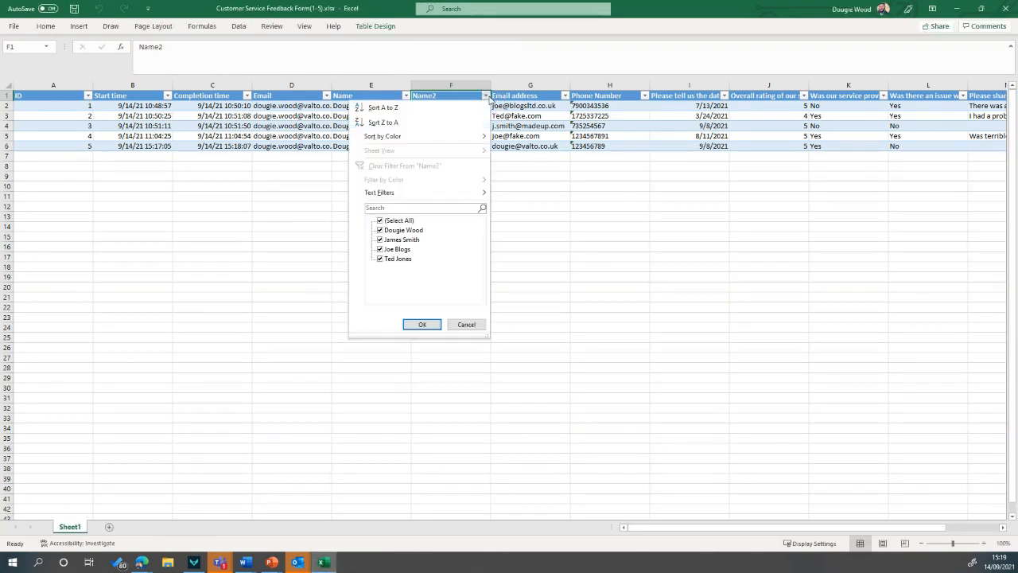
left_click(404, 222)
left_click(398, 261)
left_click(417, 324)
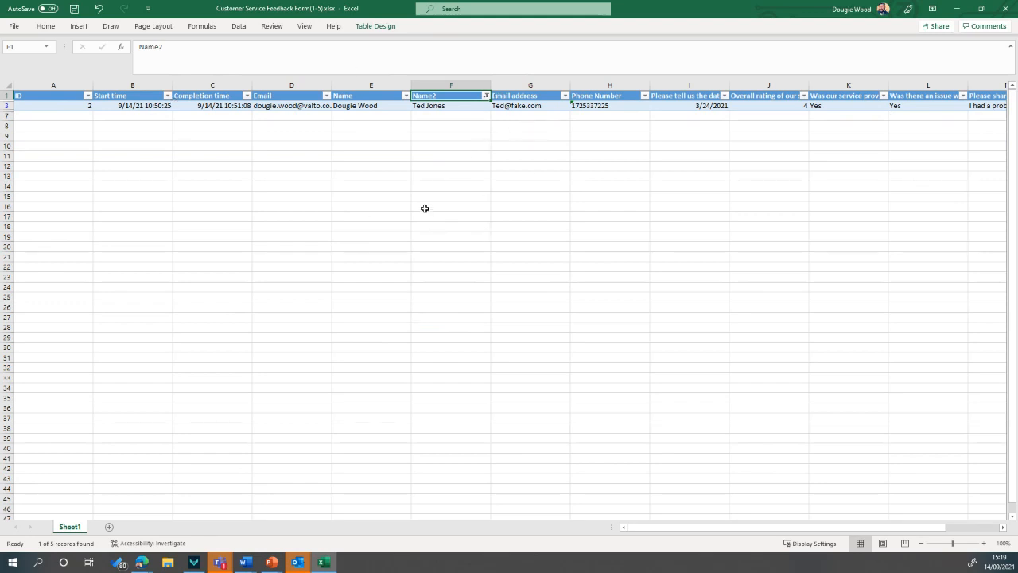
left_click(959, 10)
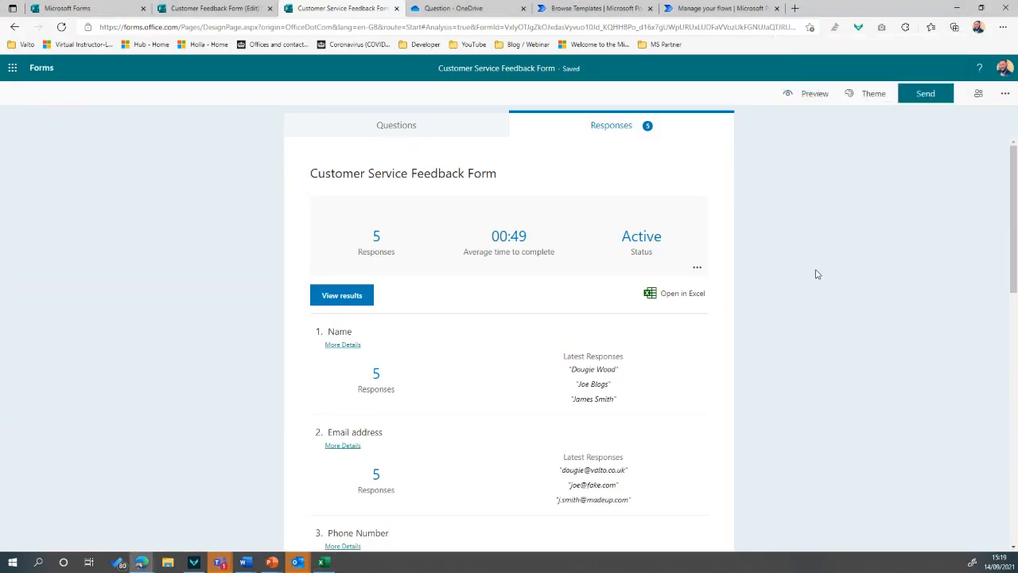
Preview the form in mobile layout, page forward, then return to the Questions editor
left_click(402, 130)
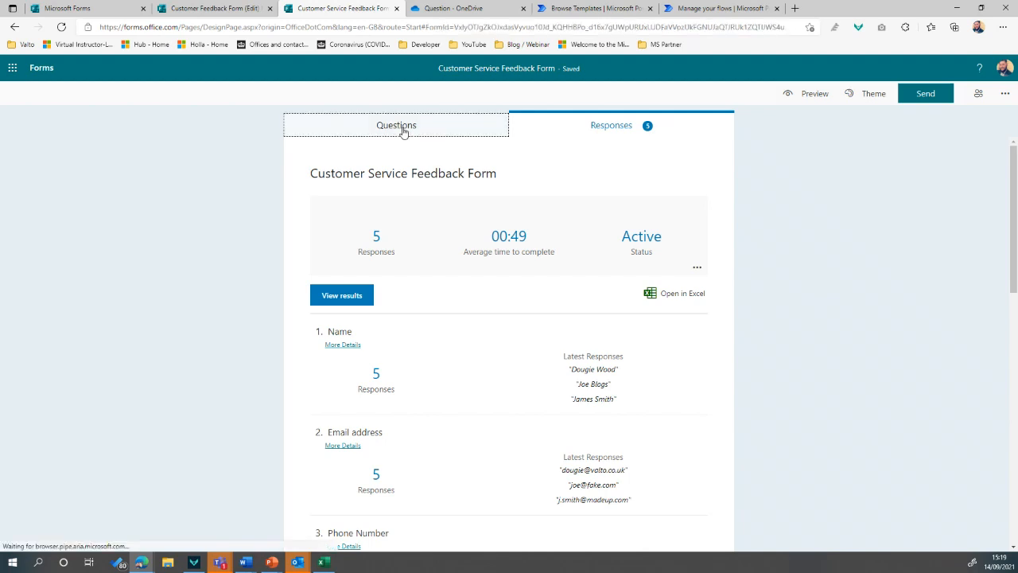
left_click(806, 96)
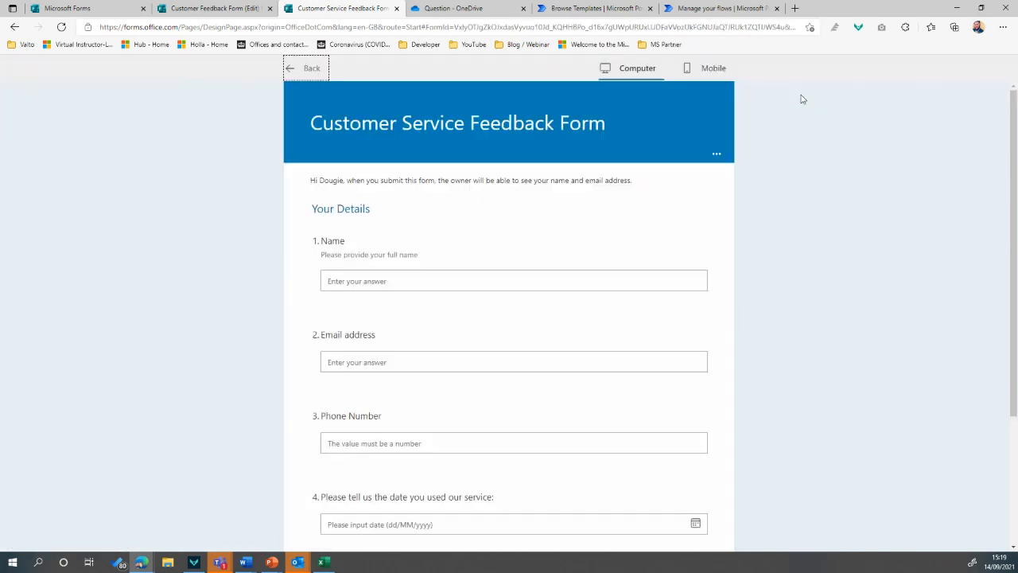
left_click(713, 69)
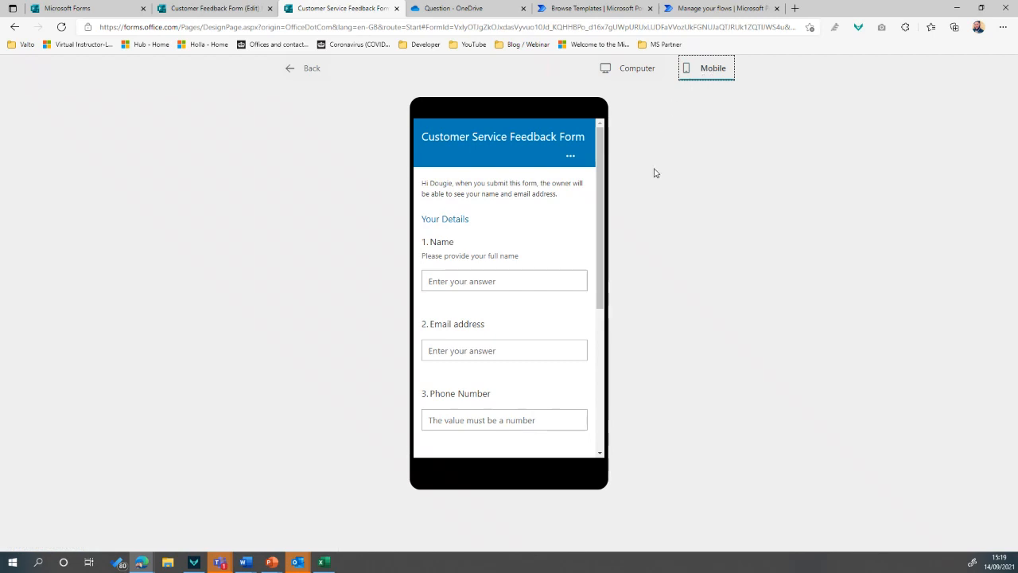
mouse_move(600, 151)
left_mouse_down()
mouse_move(606, 305)
mouse_move(607, 157)
left_mouse_up()
left_click(543, 366)
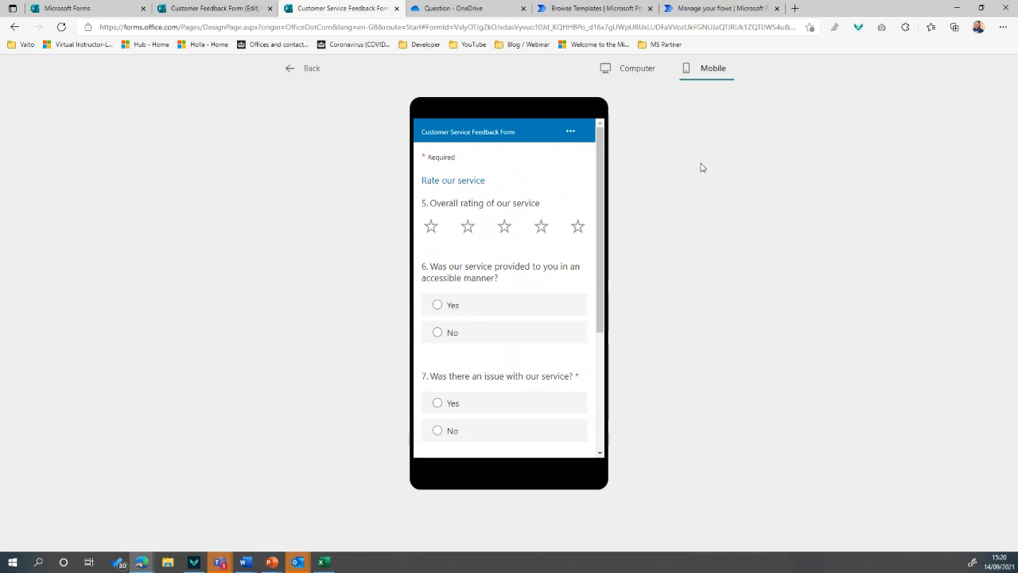
left_click(291, 68)
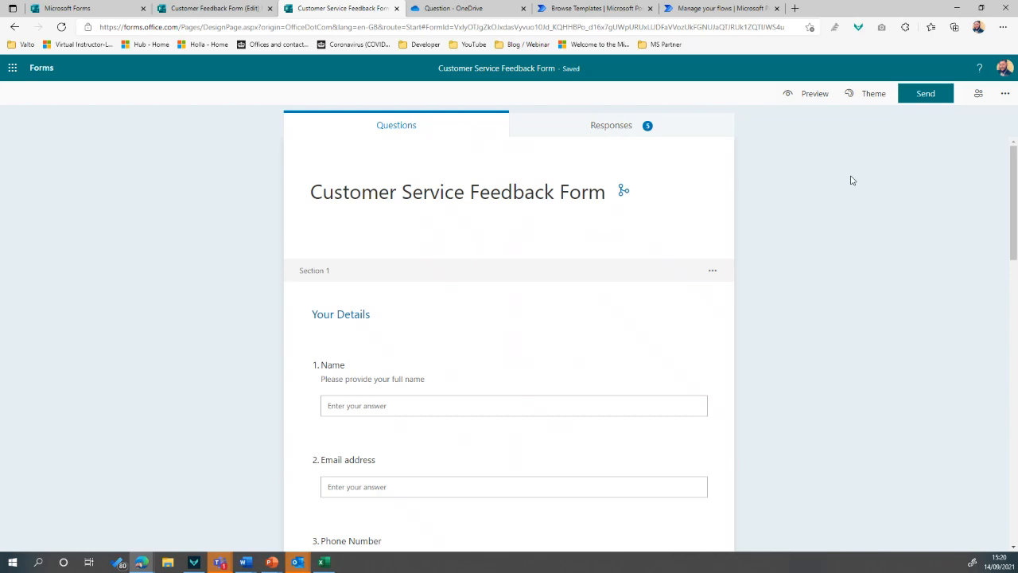
Preview the form as respondents see it, then reopen the Send panel's who-can-respond choices
left_click(934, 97)
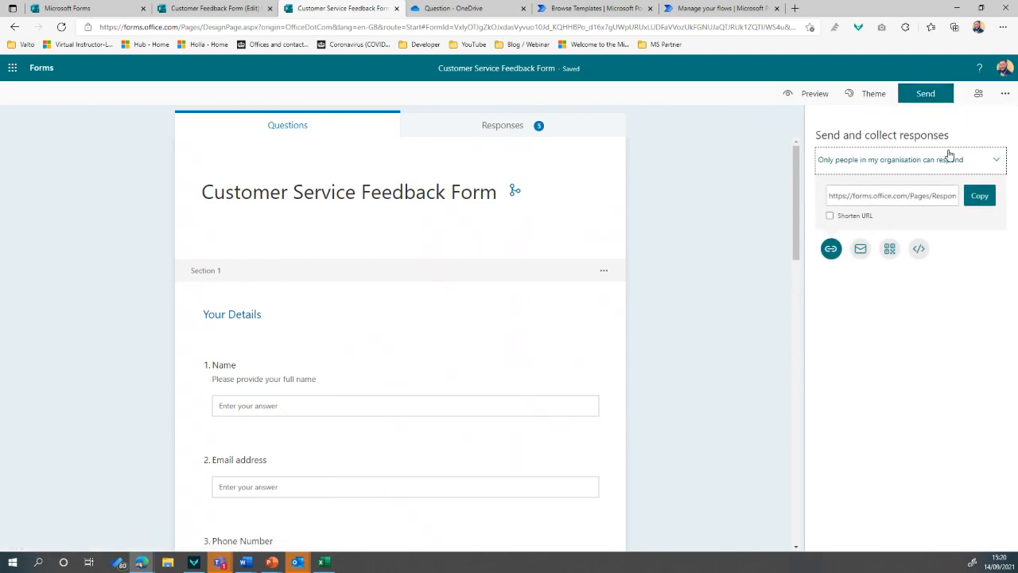
left_click(924, 170)
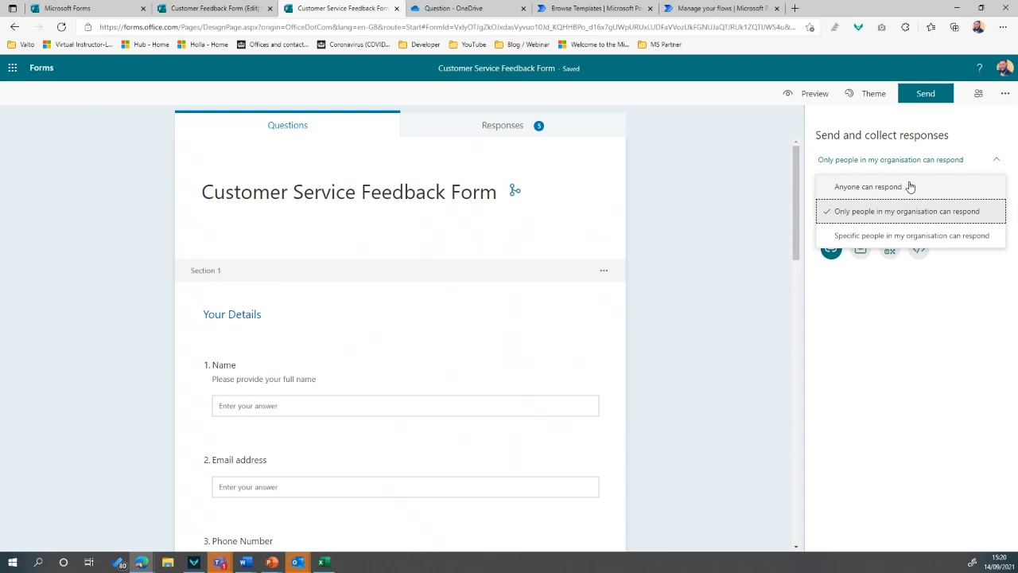
left_click(805, 94)
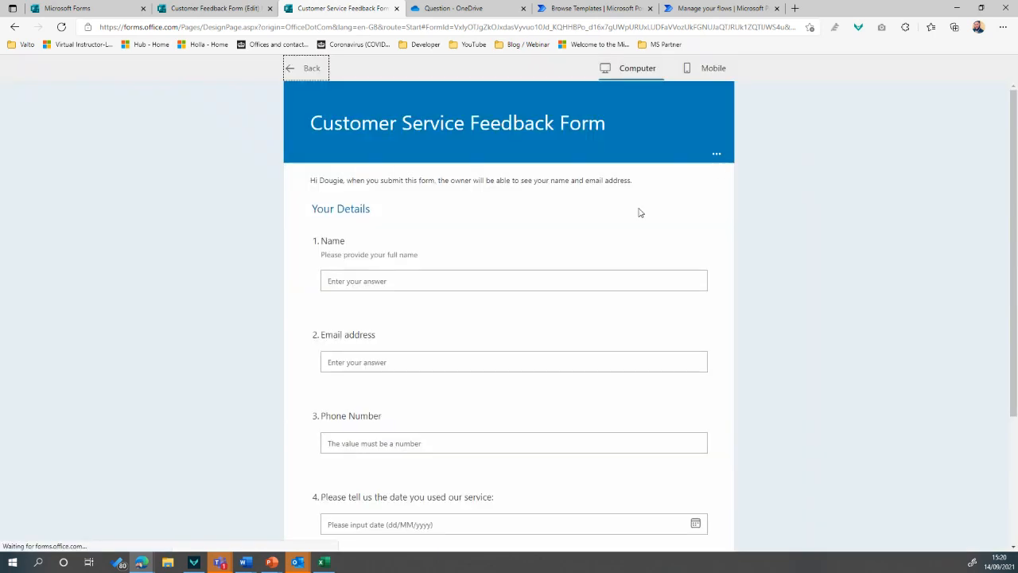
scroll(580, 343, "down", 3)
scroll(573, 278, "up", 3)
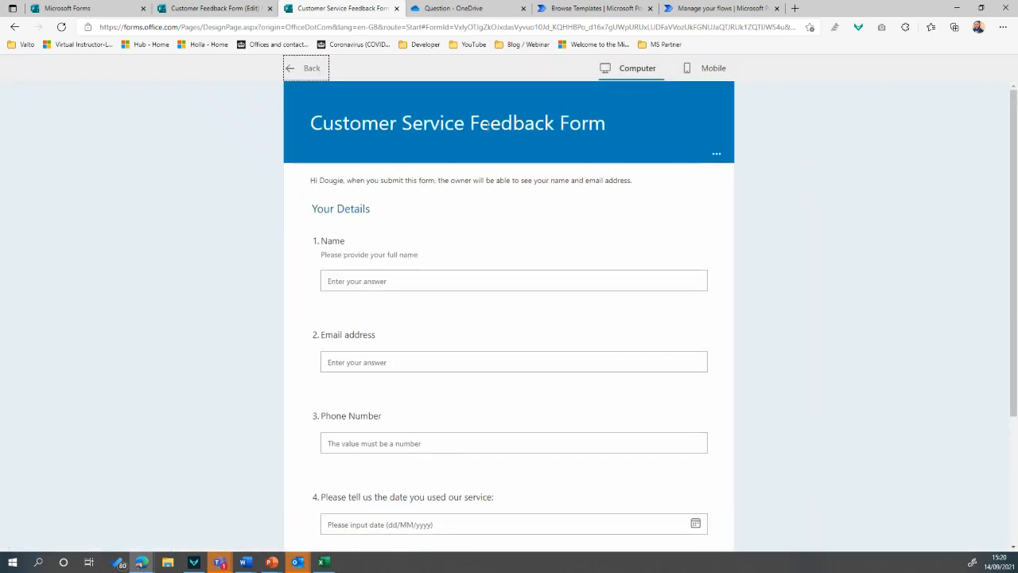
left_click(303, 69)
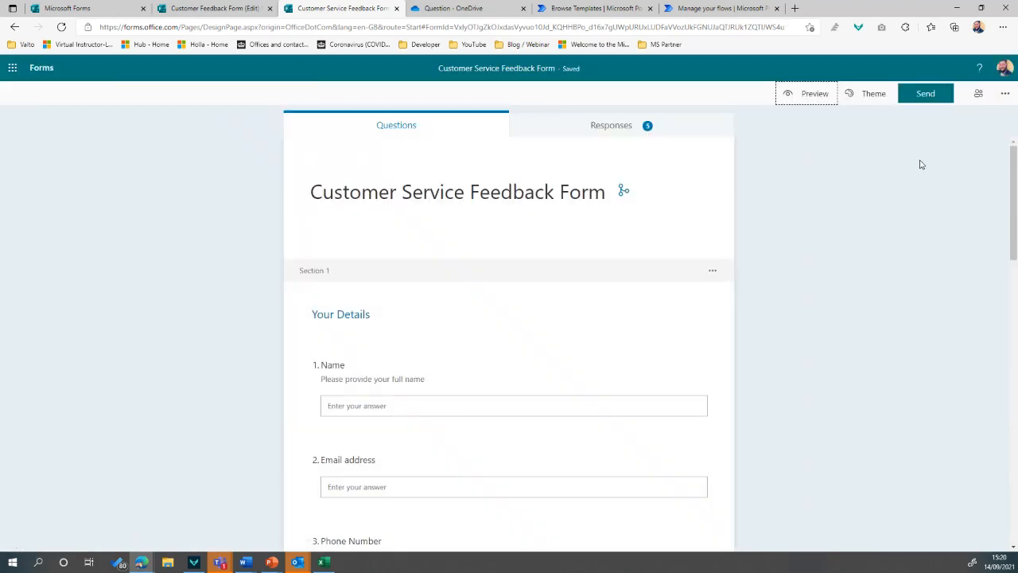
left_click(924, 98)
left_click(906, 162)
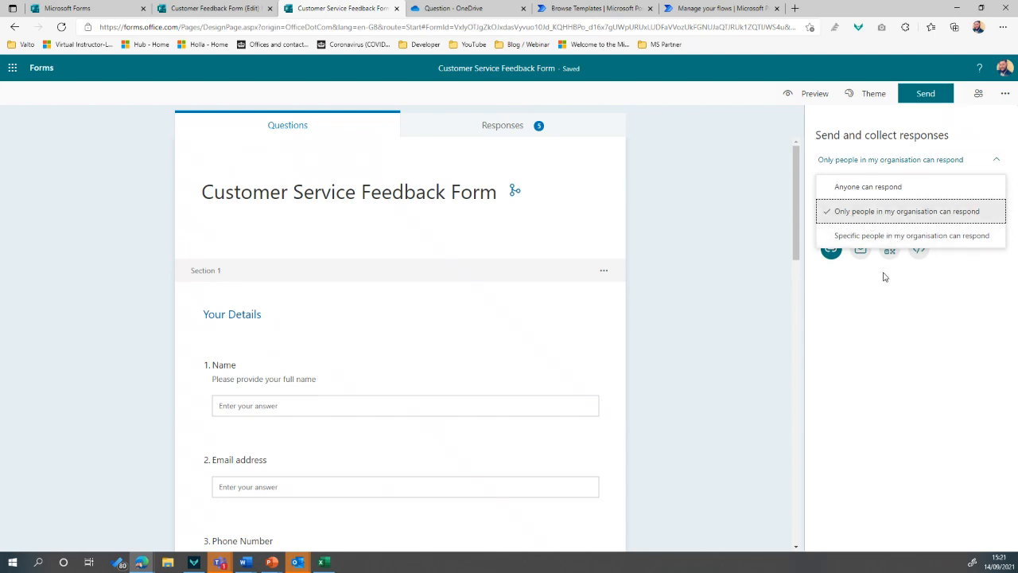
Change the response permission to 'Anyone can respond'
left_click(928, 237)
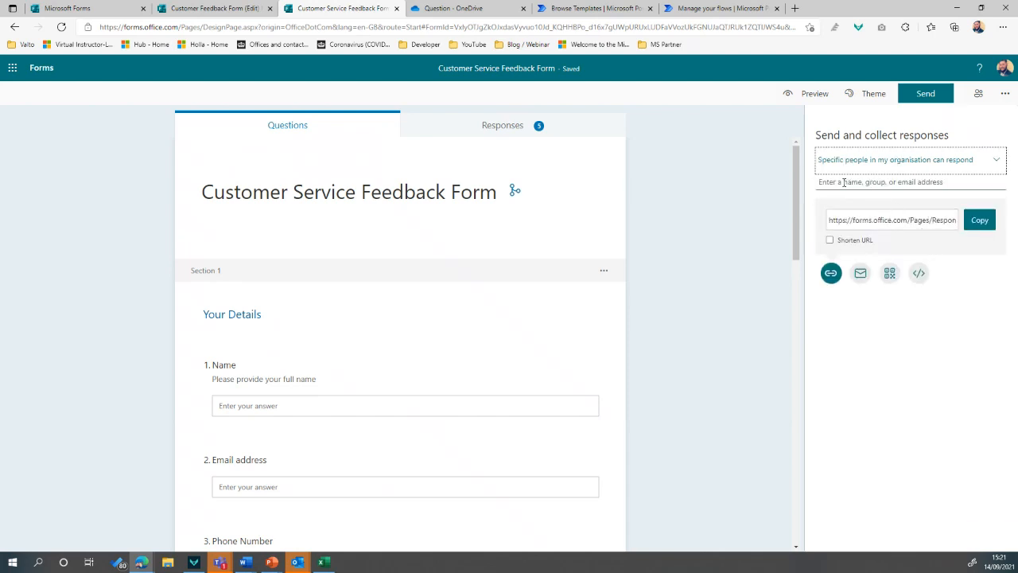
left_click(842, 181)
left_click(864, 160)
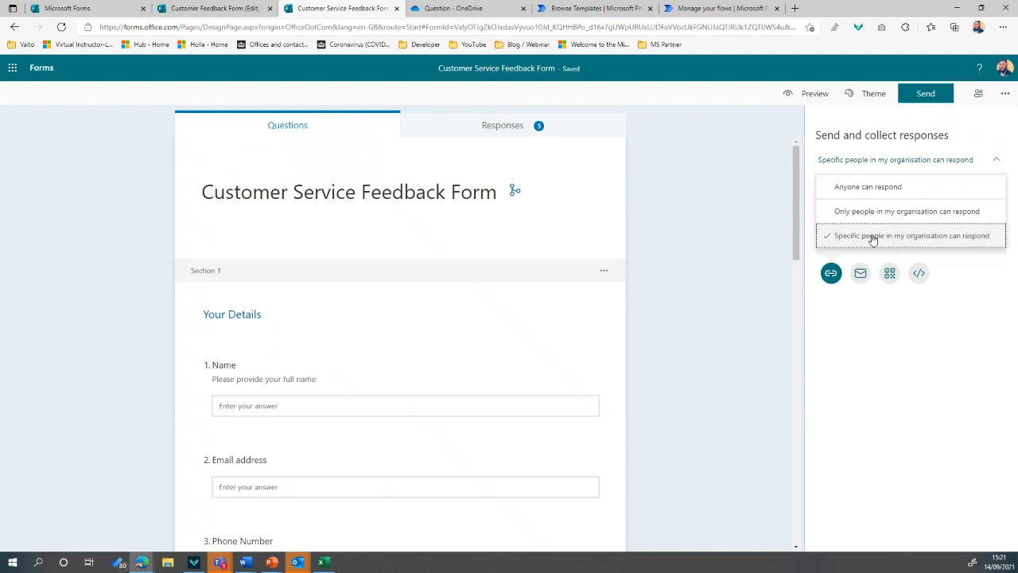
left_click(883, 186)
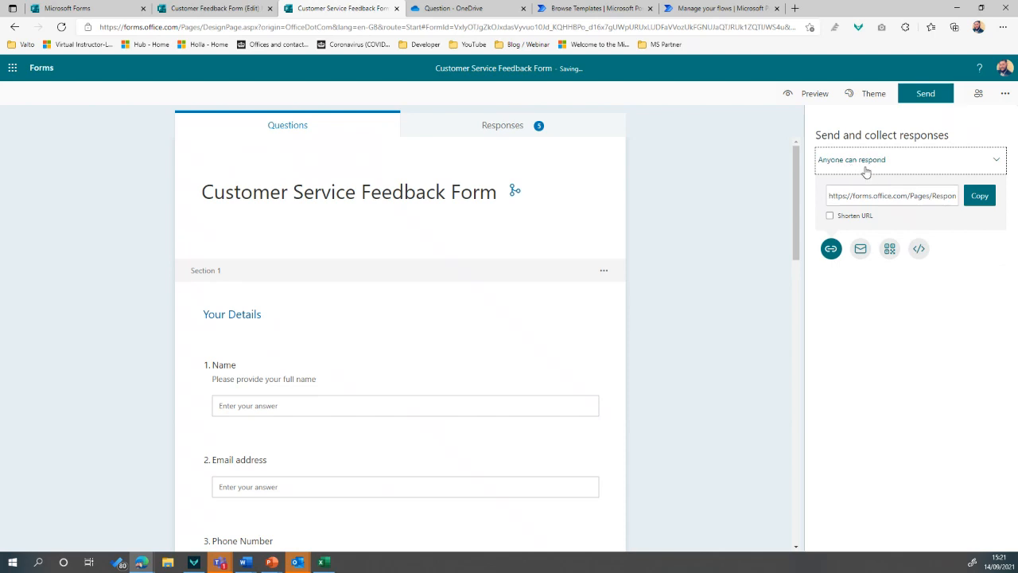
Shorten the form's share link to a forms.office.com/r/ URL and copy it
left_click_drag(853, 197, 927, 197)
left_click(865, 218)
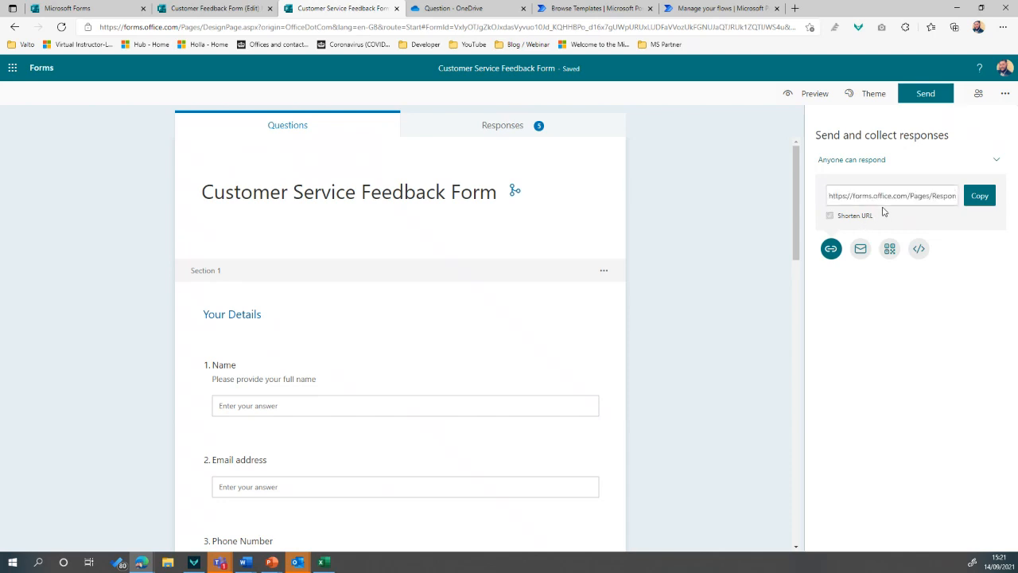
left_click(902, 196)
left_click(852, 220)
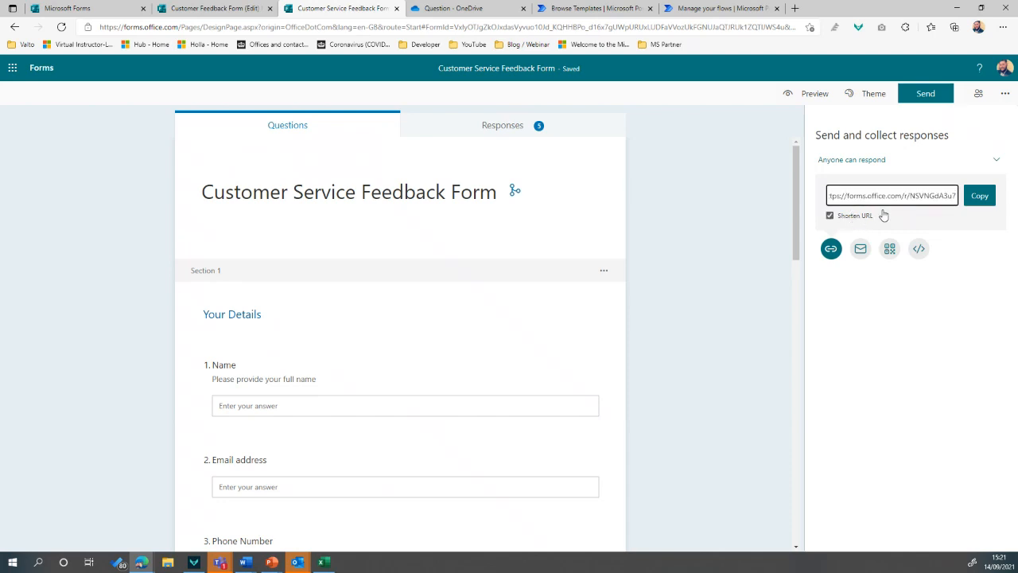
left_click(977, 197)
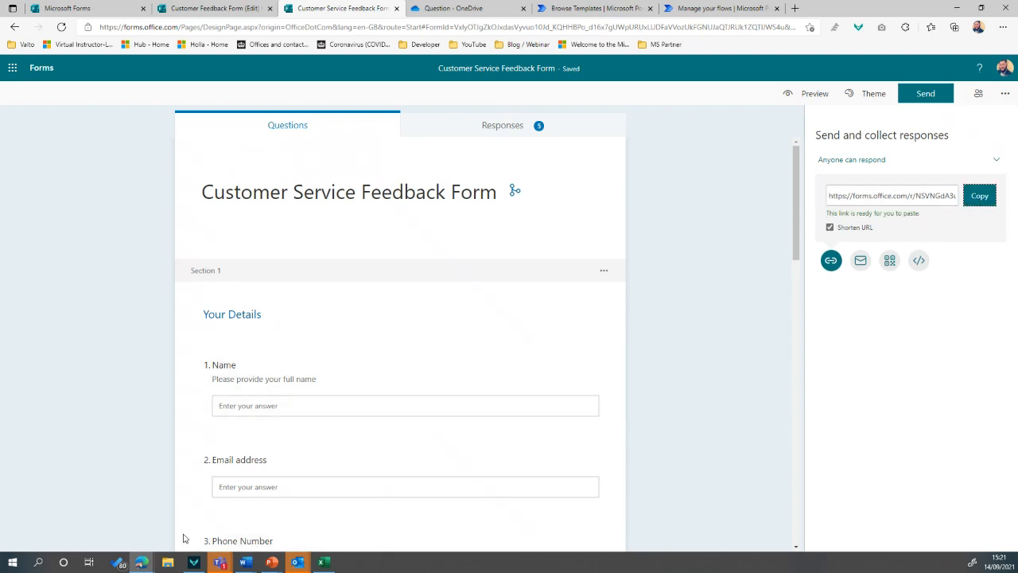
Open the copied short link in a new InPrivate Edge window to check the live form, then minimize it
right_click(140, 563)
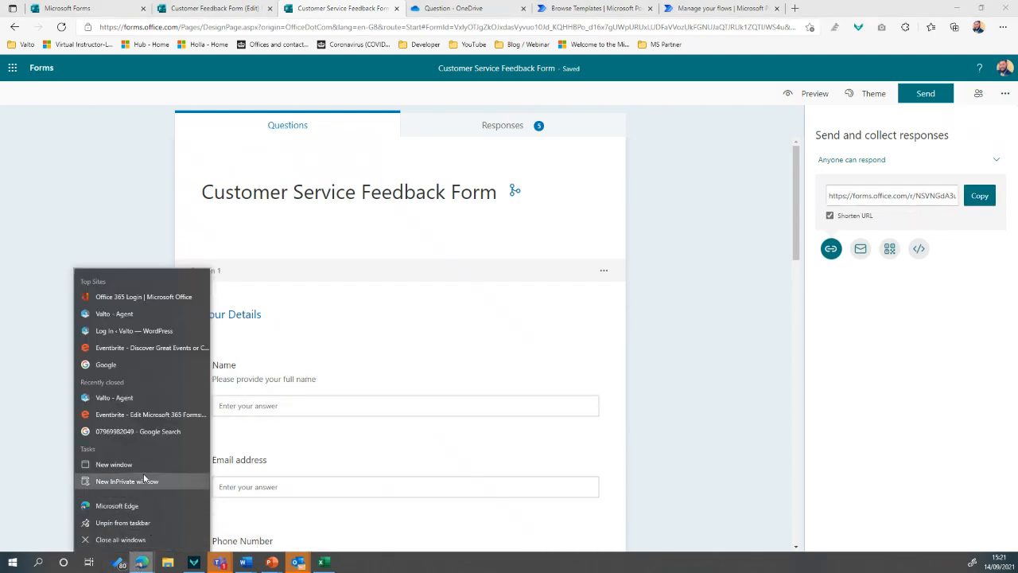
left_click(149, 481)
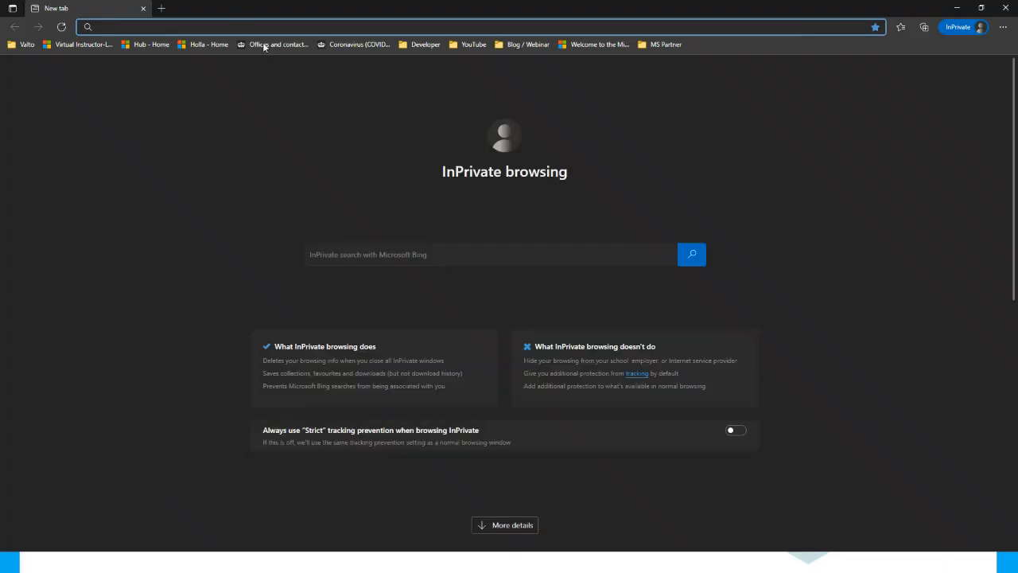
key("ctrl+v")
key("Return")
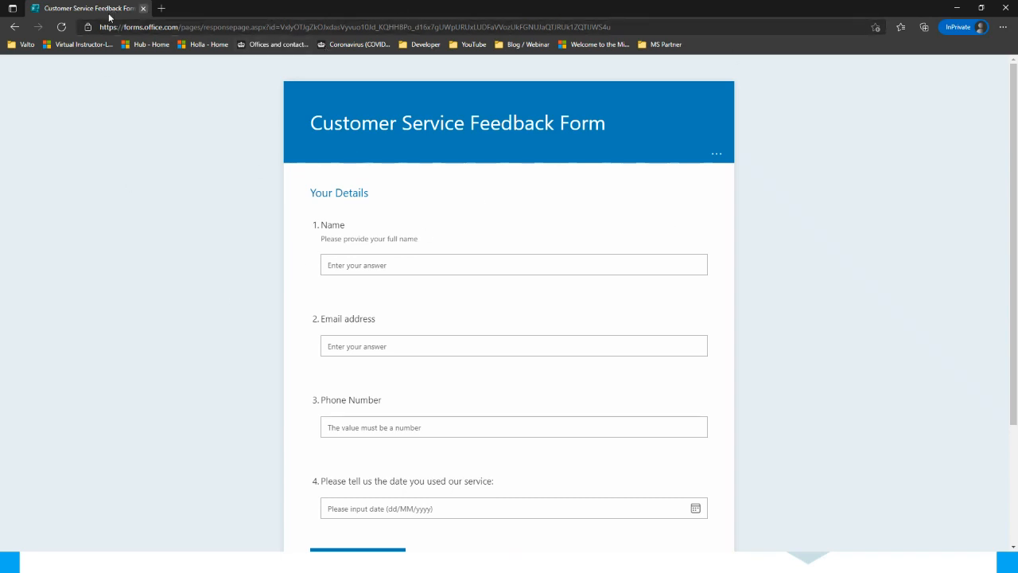
scroll(204, 197, "down", 2)
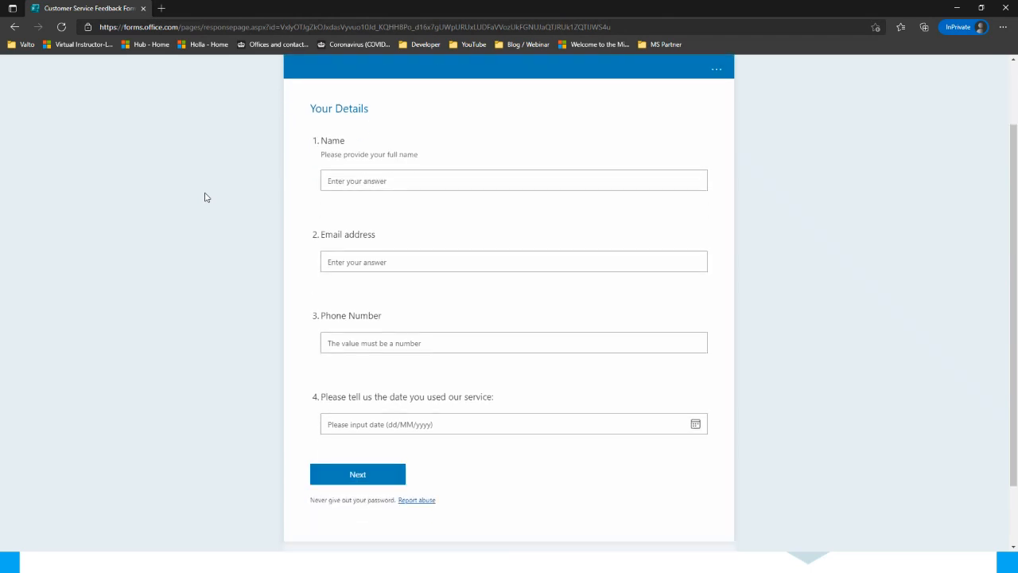
scroll(204, 197, "up", 2)
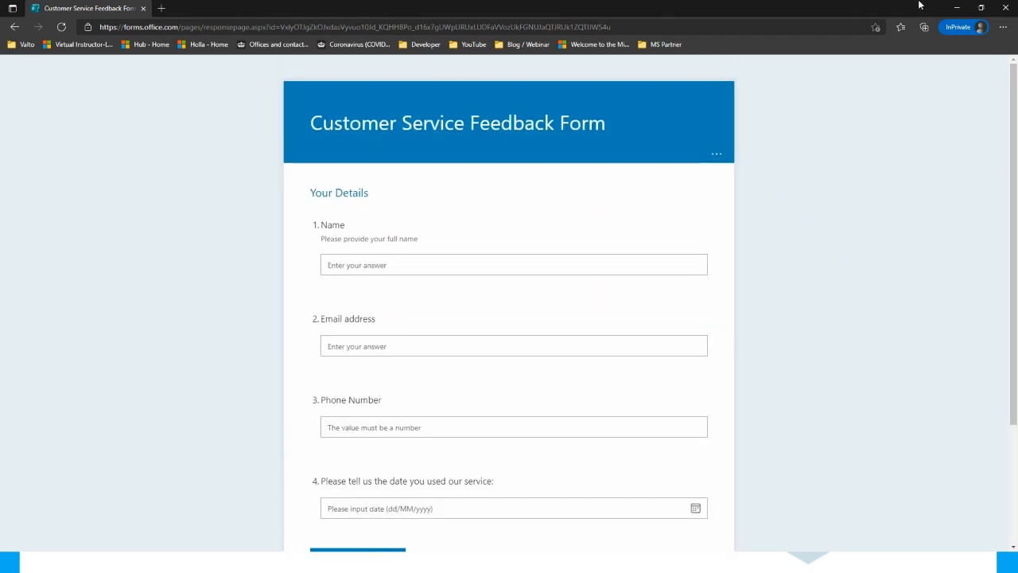
left_click(955, 8)
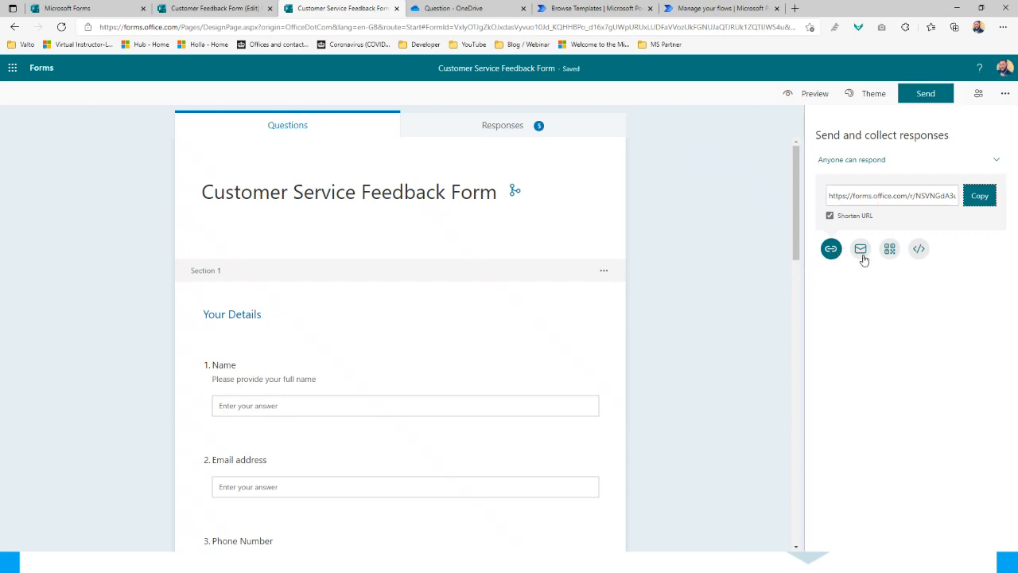
Draft a Mail invitation containing the form's short link, minimize it, and display the form's QR code
left_click(862, 255)
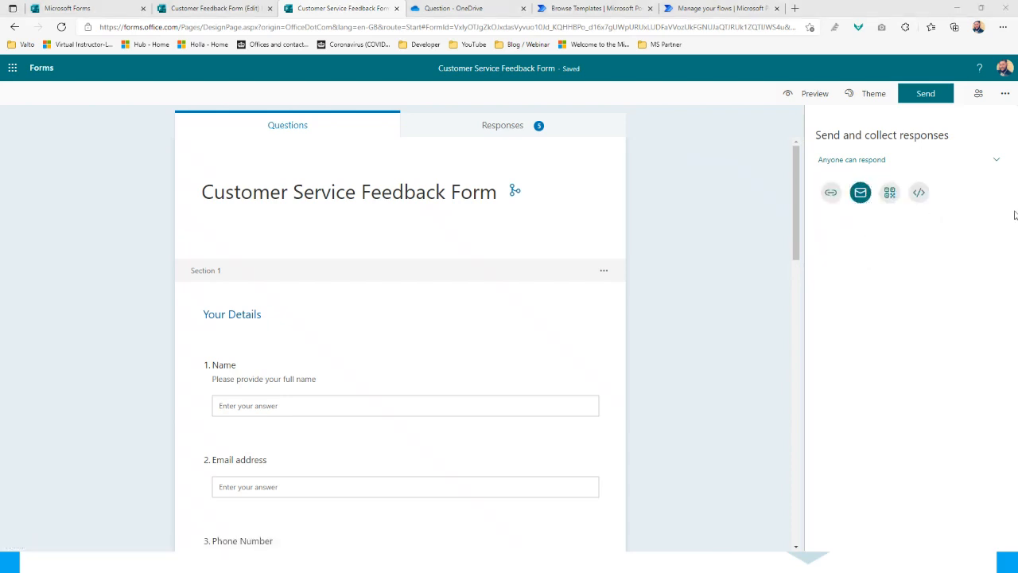
left_click_drag(1017, 293, 509, 1)
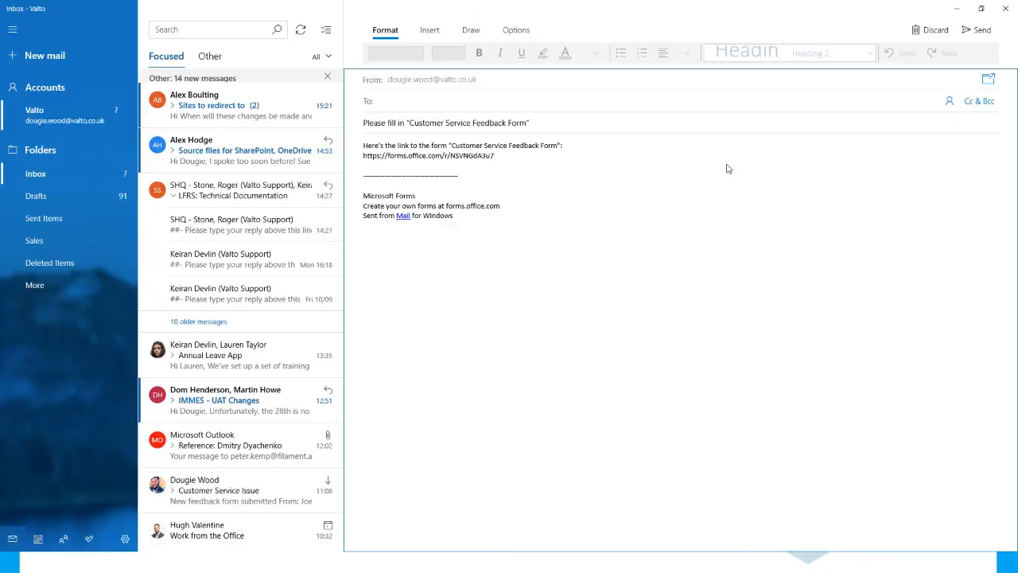
left_click(956, 8)
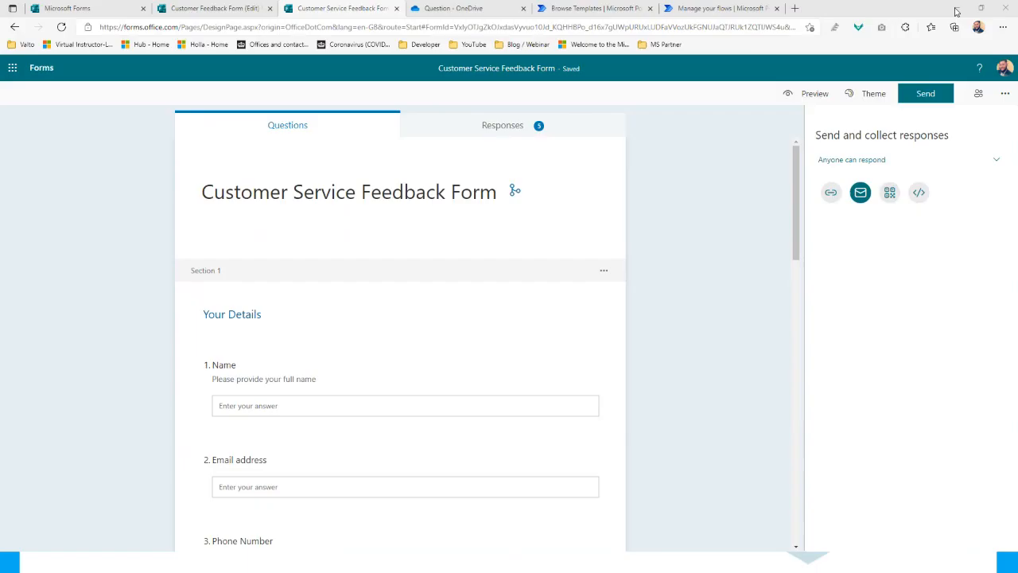
left_click(891, 194)
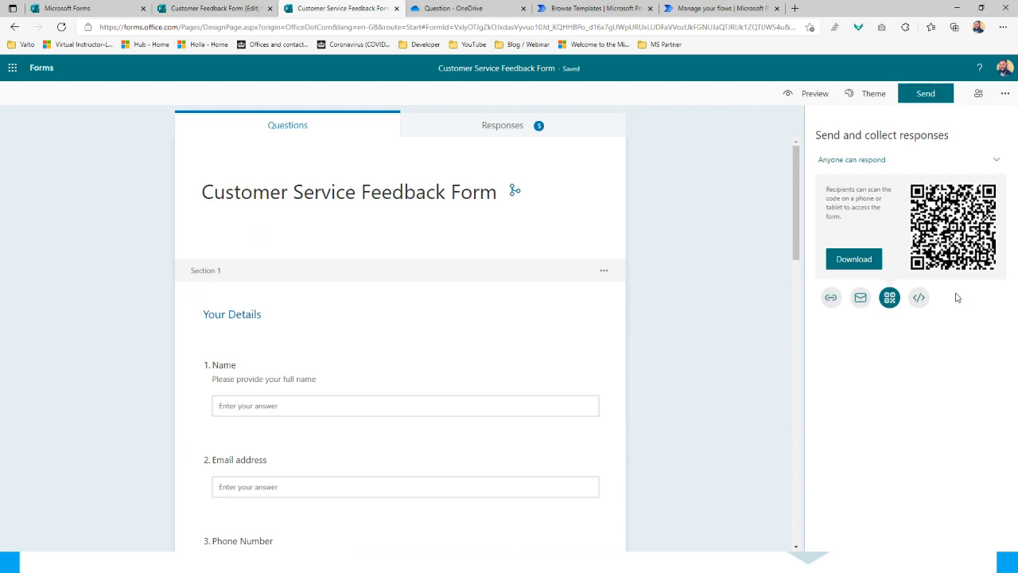
Show and select the form's embed code to review it
left_click(919, 298)
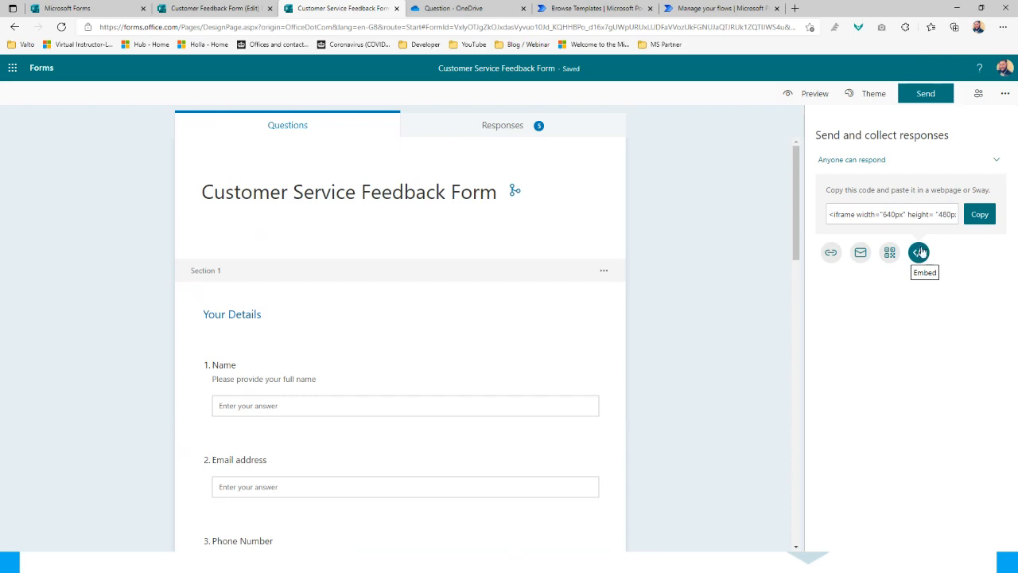
left_click_drag(836, 214, 957, 216)
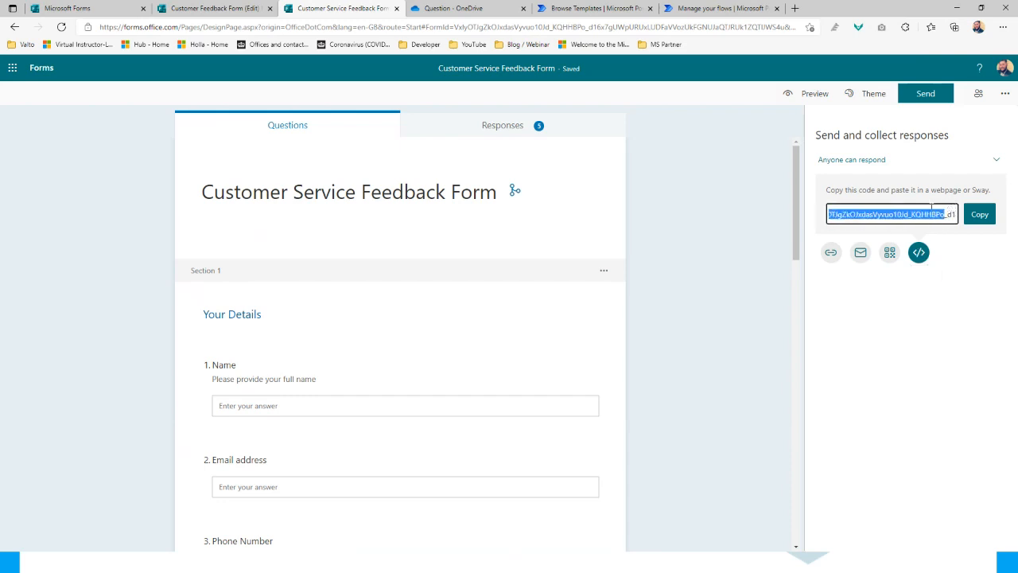
left_click(977, 259)
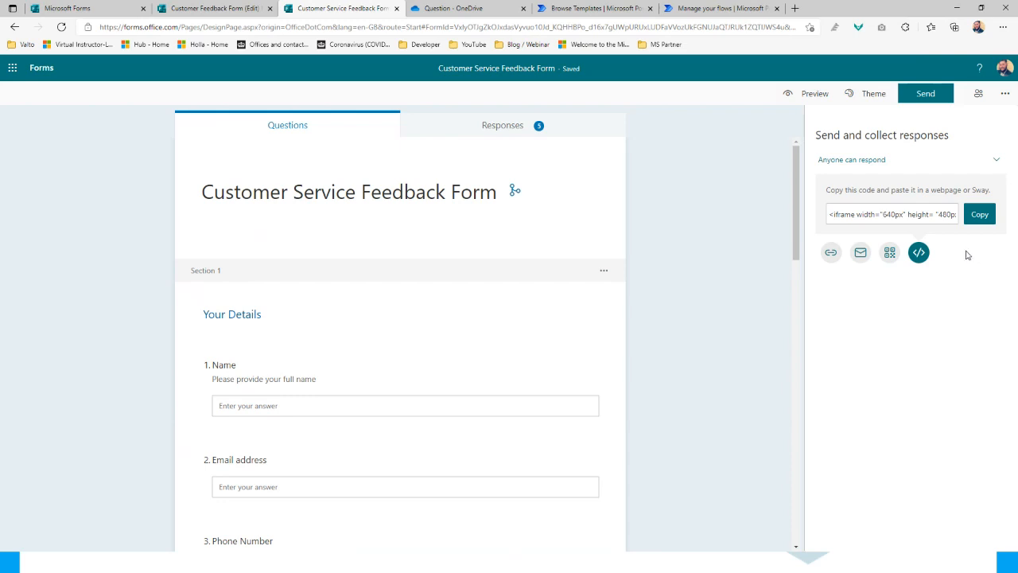
Copy the form's share link, then advance the slideshow to the Power Automate slide
left_click(832, 252)
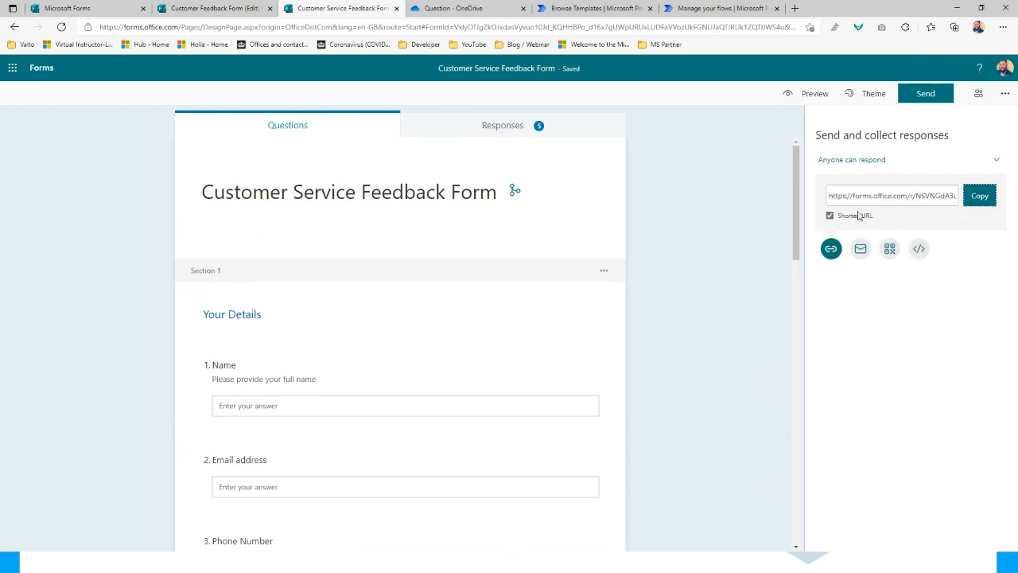
left_click(986, 199)
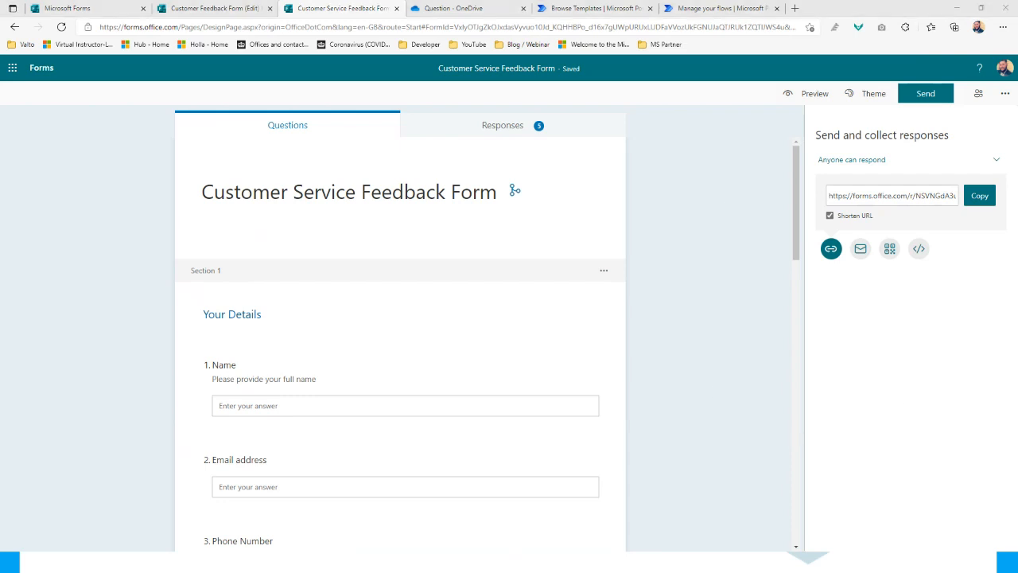
key("alt+Tab")
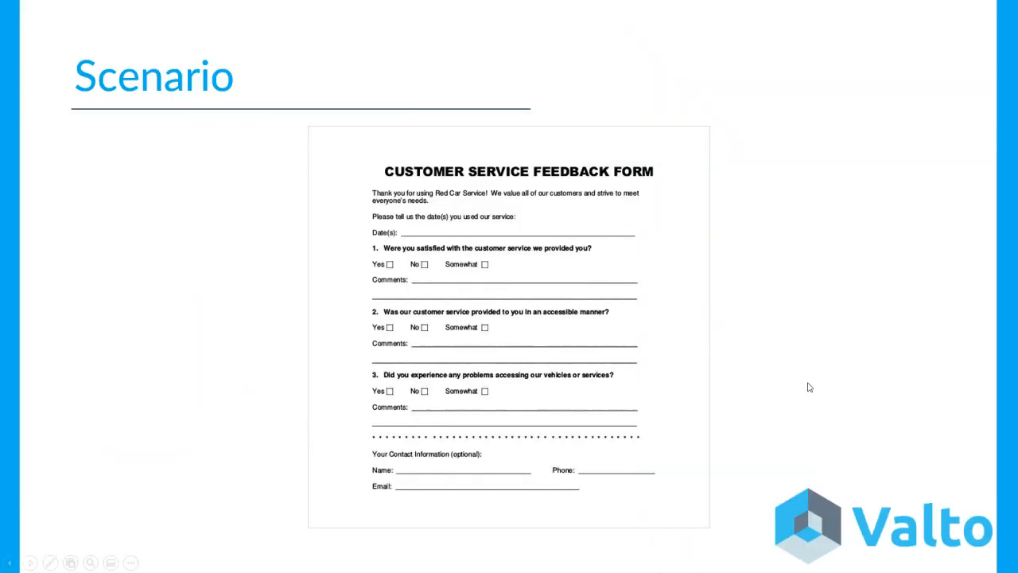
left_click(806, 386)
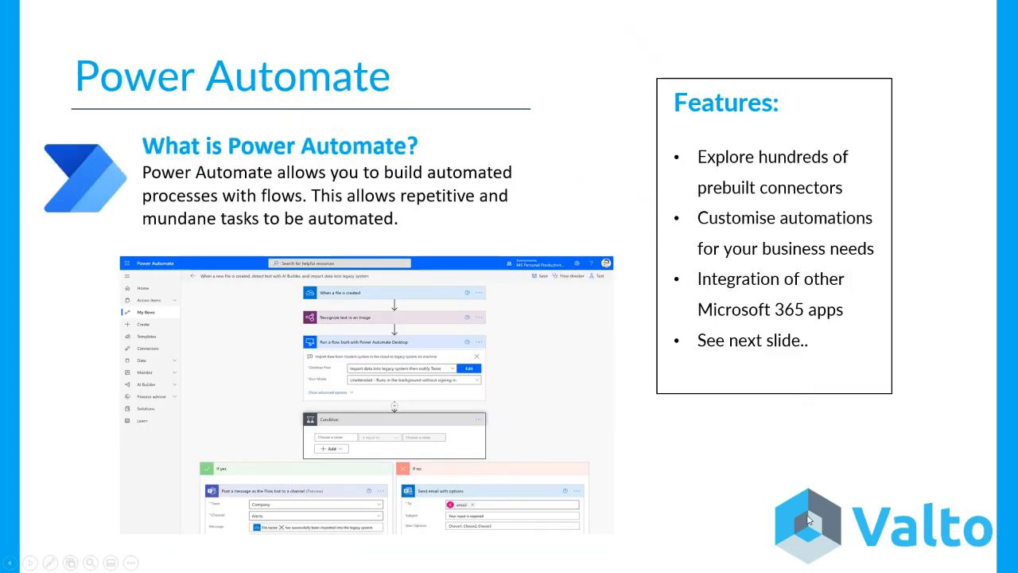
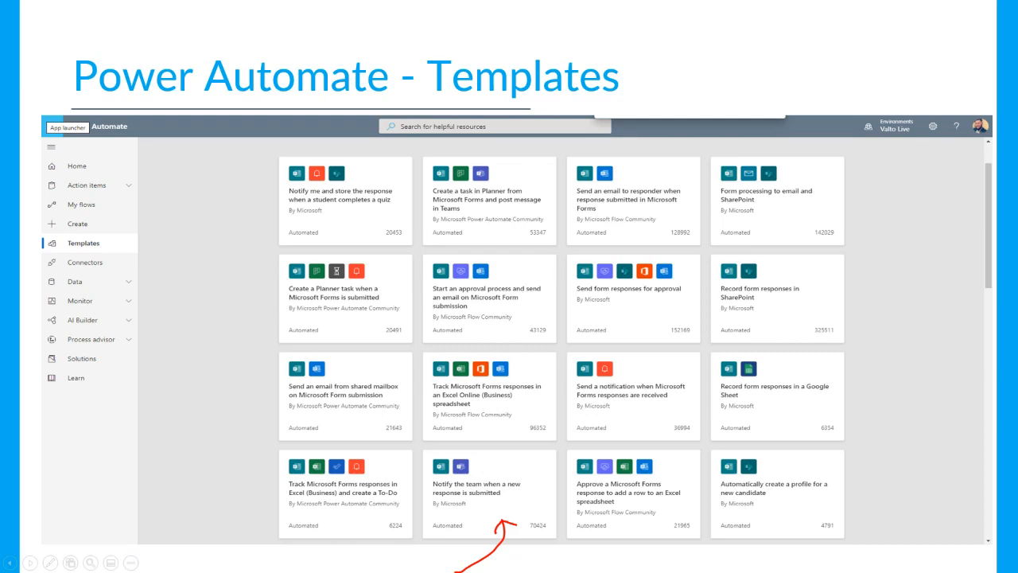
Leave the slideshow and return to the Power Automate templates tab in the browser
key("alt+Tab")
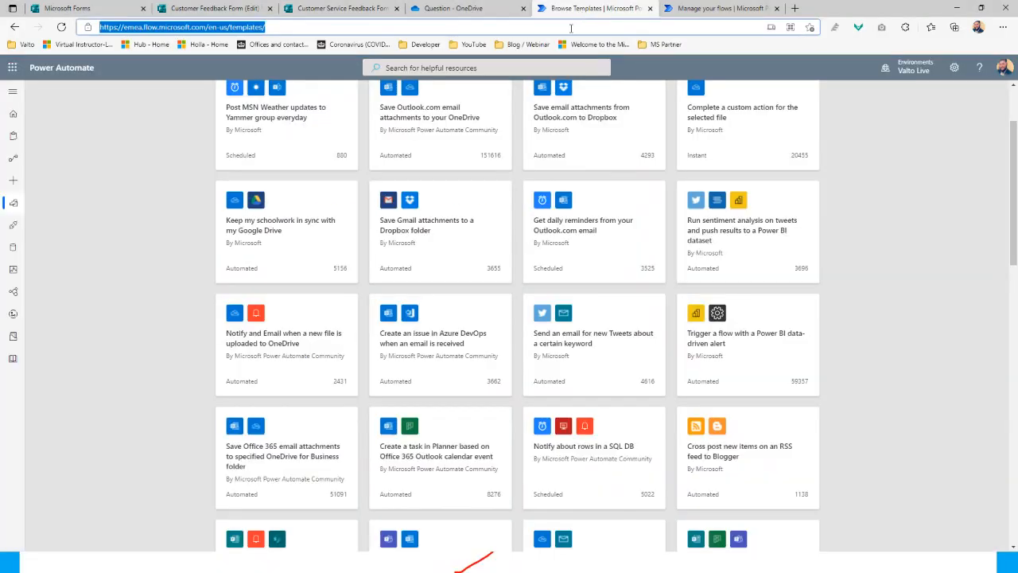
left_click(582, 11)
scroll(144, 230, "up", 2)
left_click(144, 230)
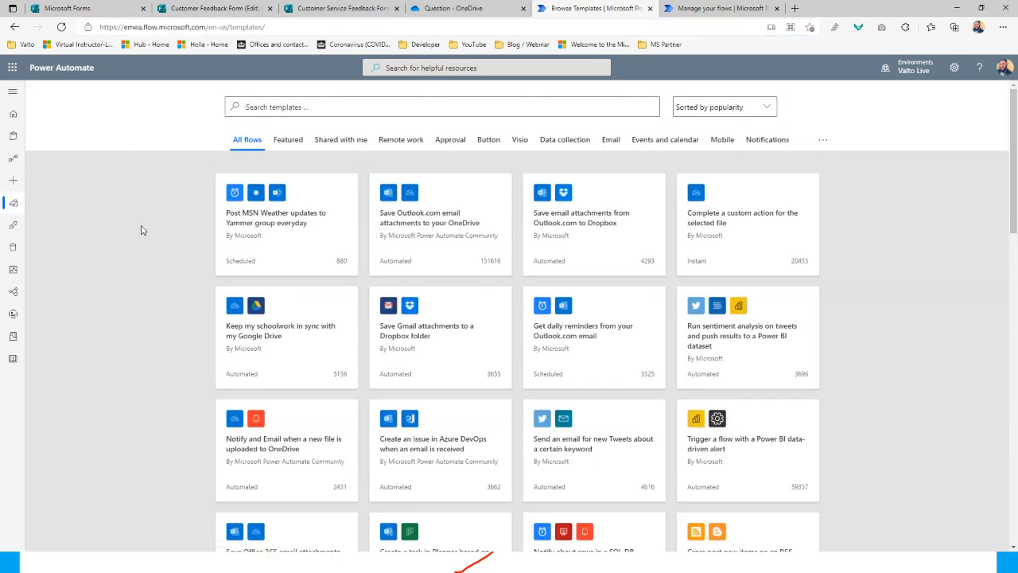
Go through the Power Automate home page to the Templates gallery
left_click(13, 70)
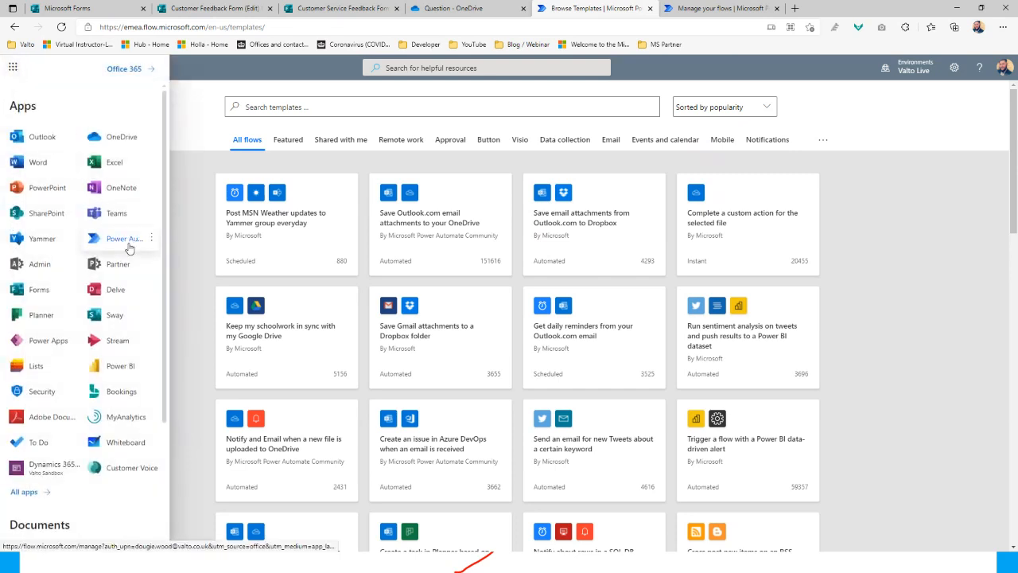
left_click(185, 176)
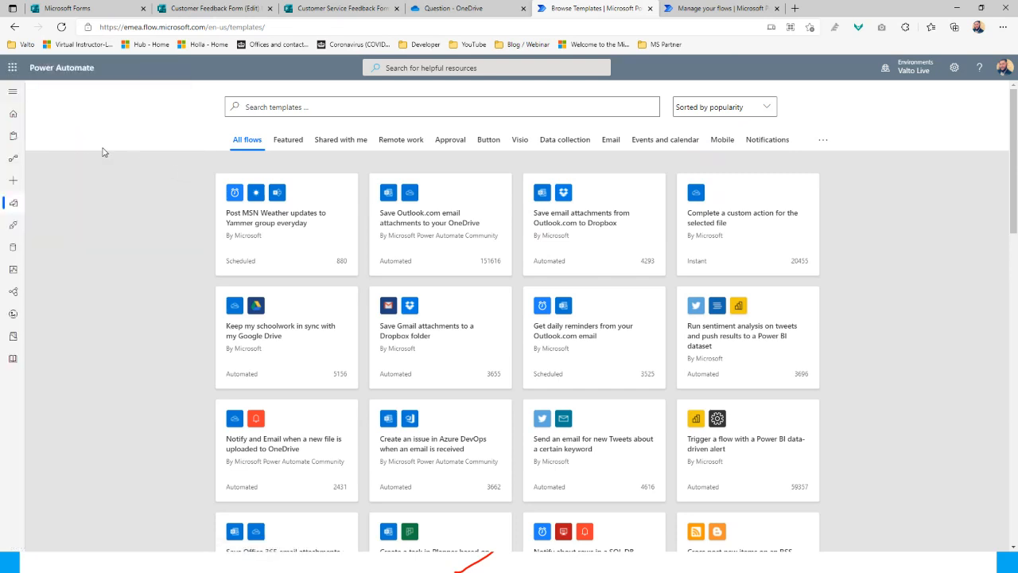
left_click(12, 115)
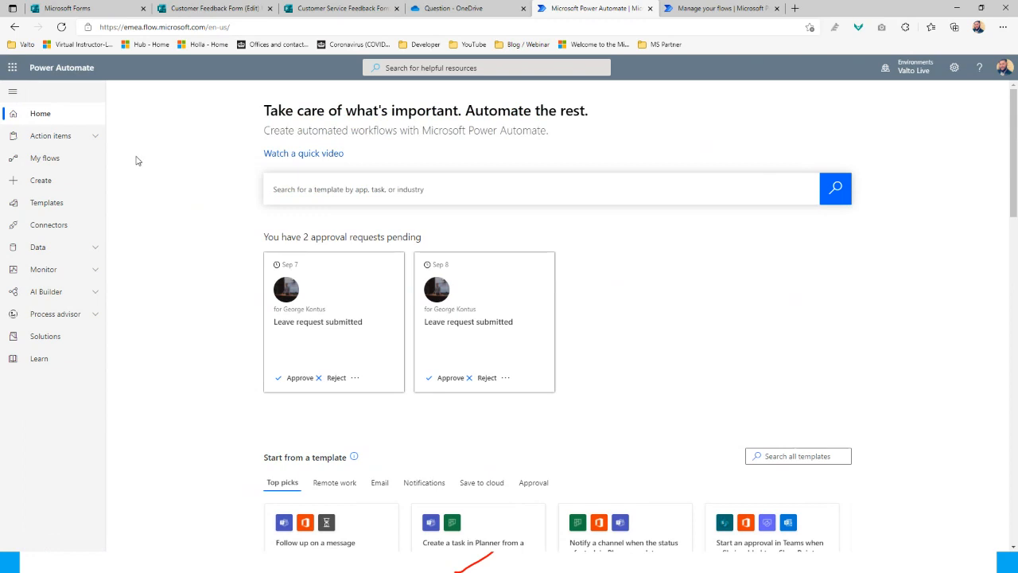
left_click(55, 209)
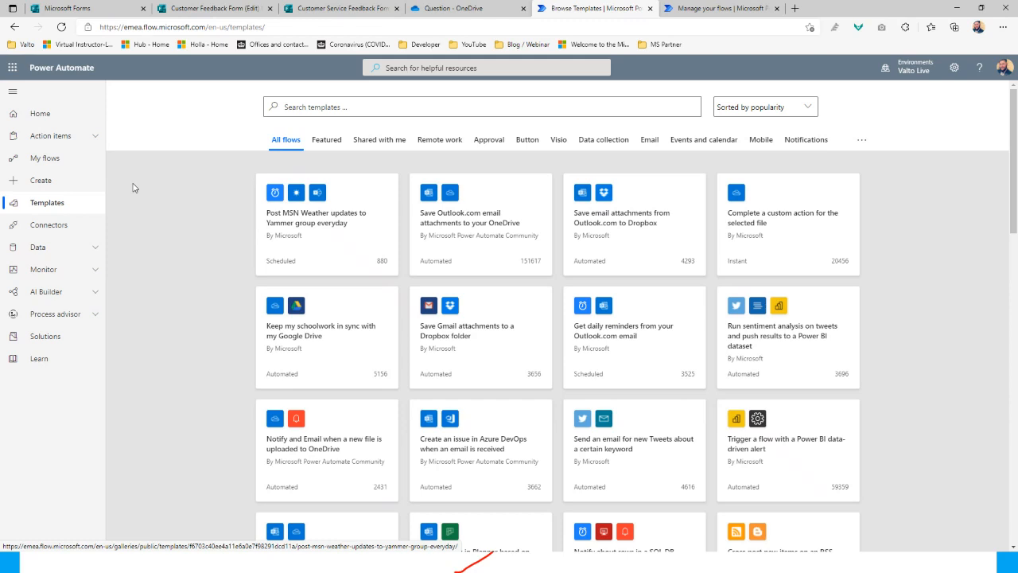
Search templates for 'salesforce', then replace the search term with 'weather'
left_click(306, 107)
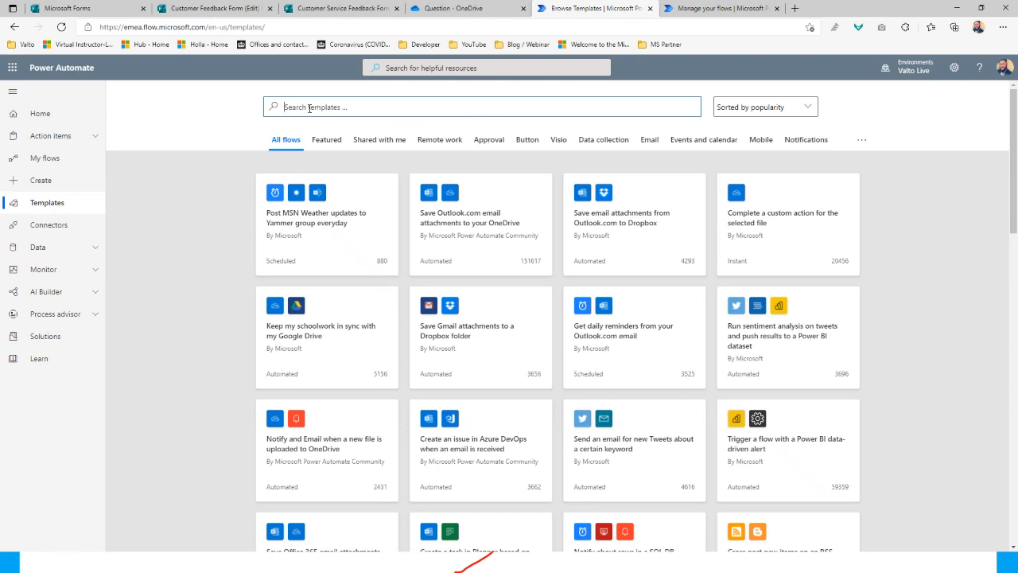
type("salesforce")
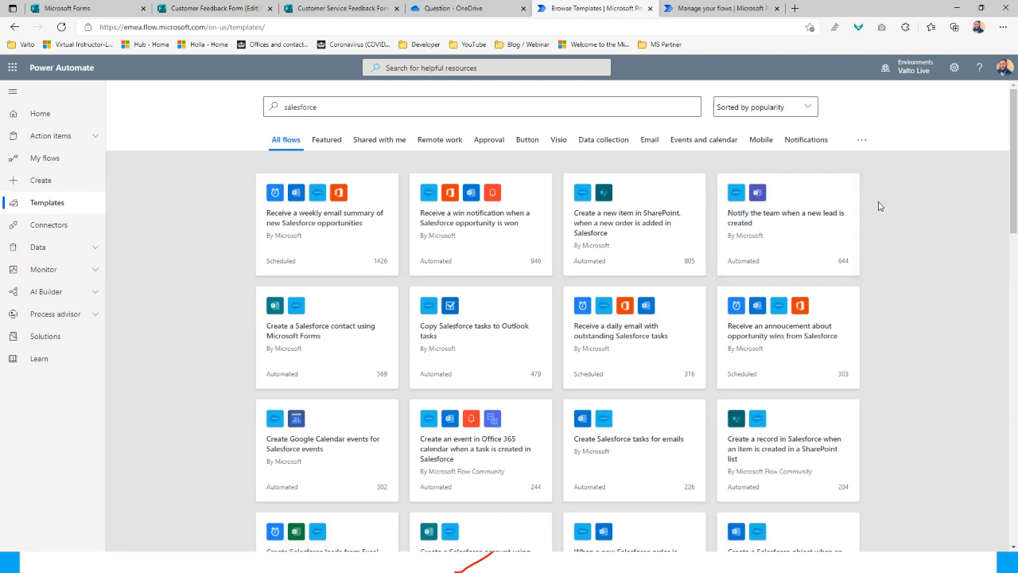
double_click(303, 109)
type("weather")
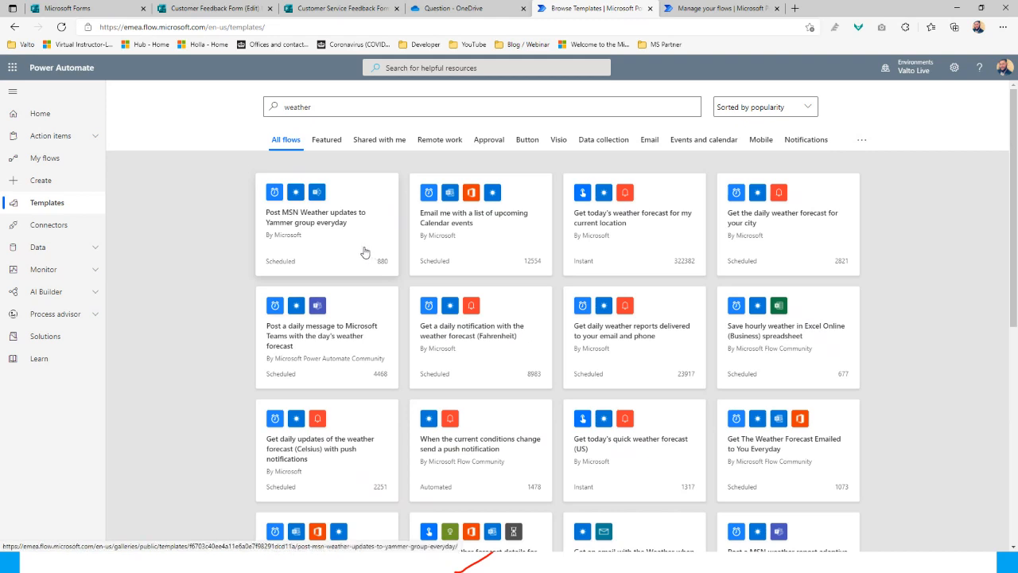
Search templates for 'forms' and open 'Notify the team when a new response is submitted'
double_click(305, 104)
type("forms")
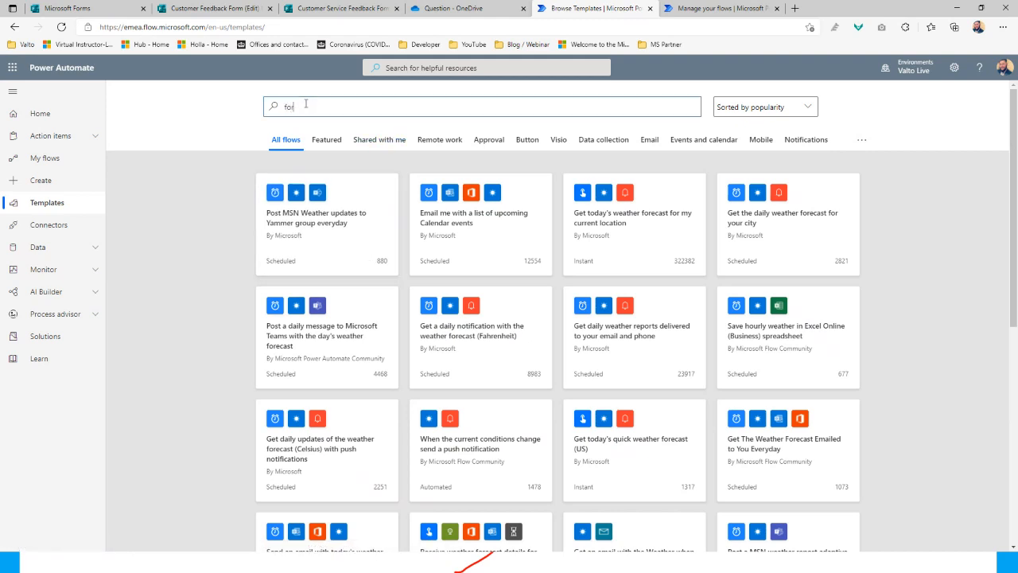
type("#")
key("BackSpace")
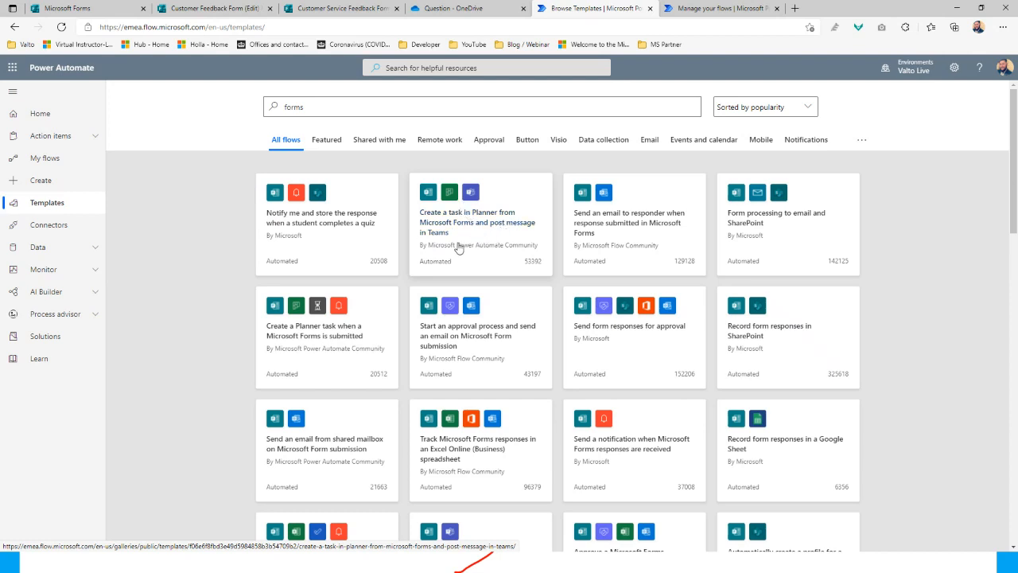
scroll(217, 284, "down", 1)
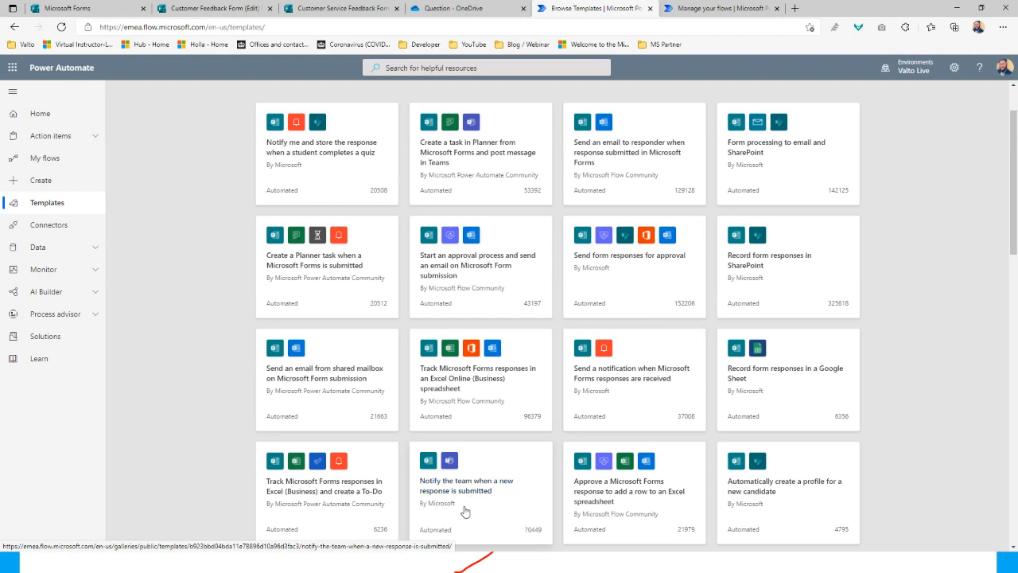
left_click(481, 491)
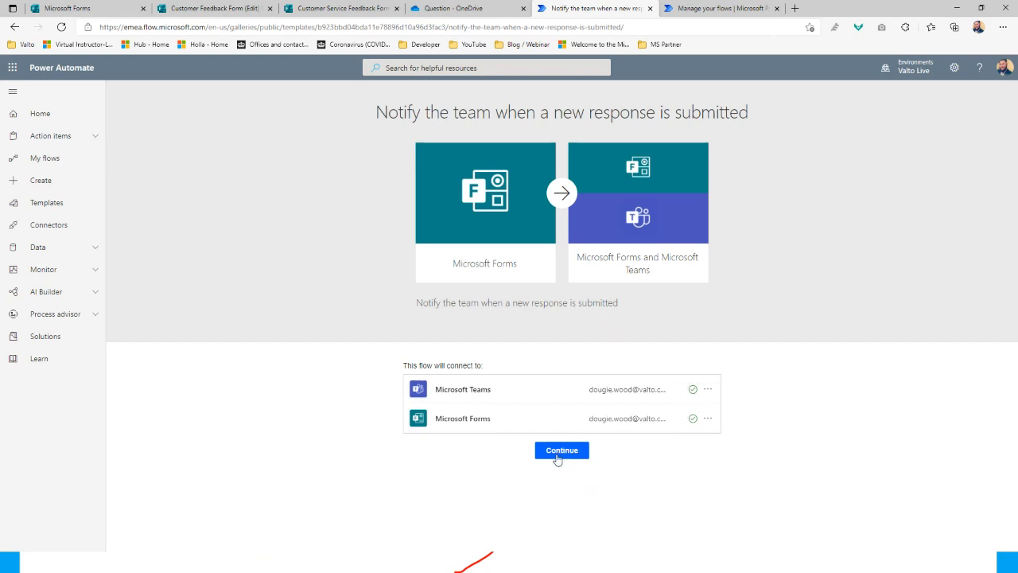
Continue into the template flow, then abandon it for the Create page despite its errors
left_click(558, 453)
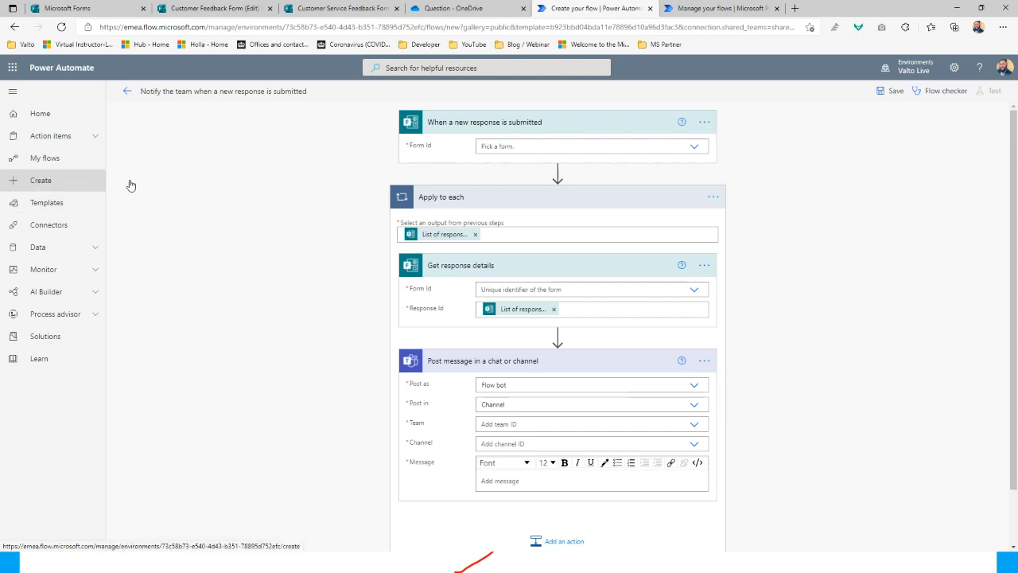
left_click(71, 186)
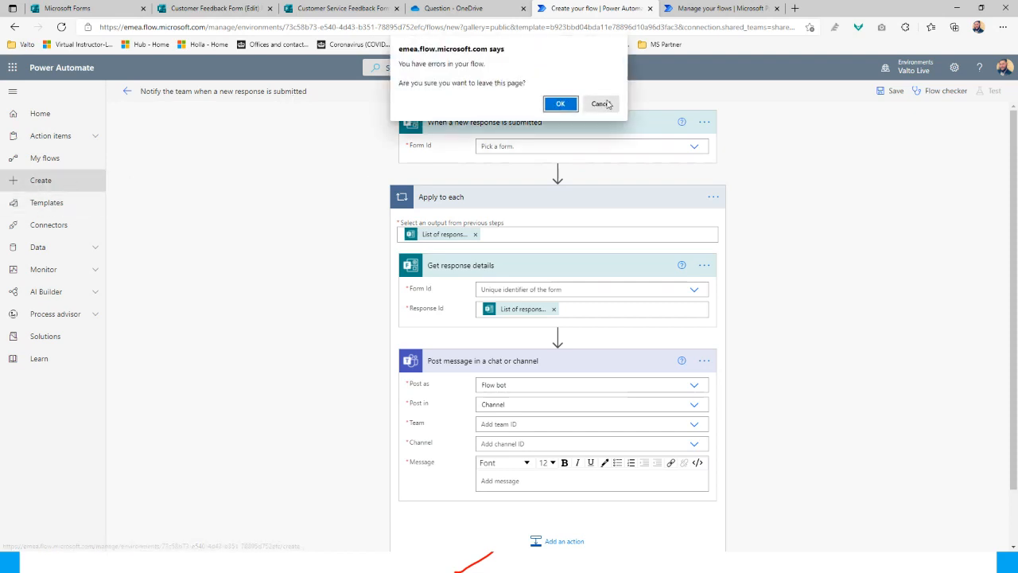
left_click(560, 103)
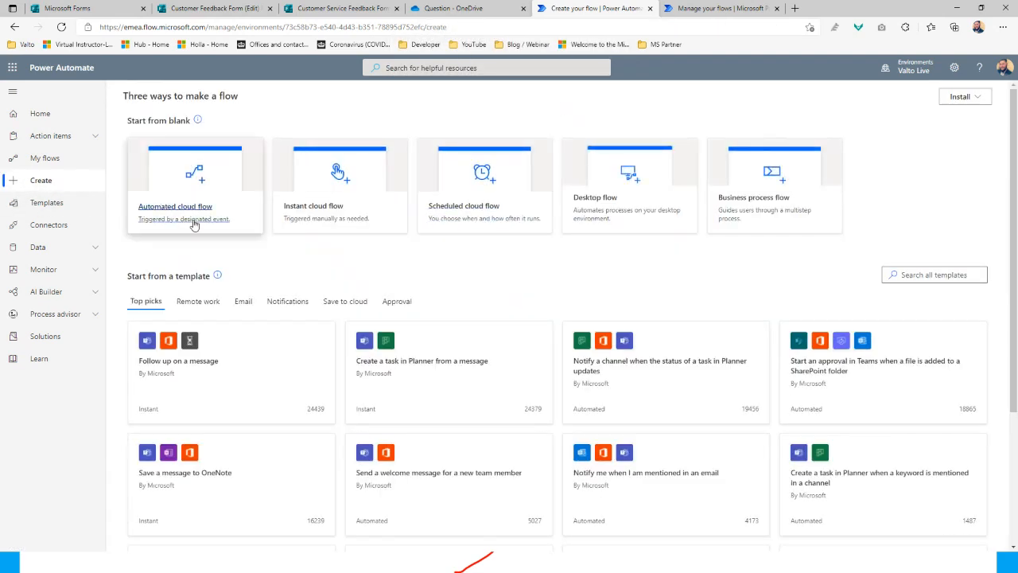
Create a blank automated cloud flow, skipping the naming and trigger dialog
left_click(194, 225)
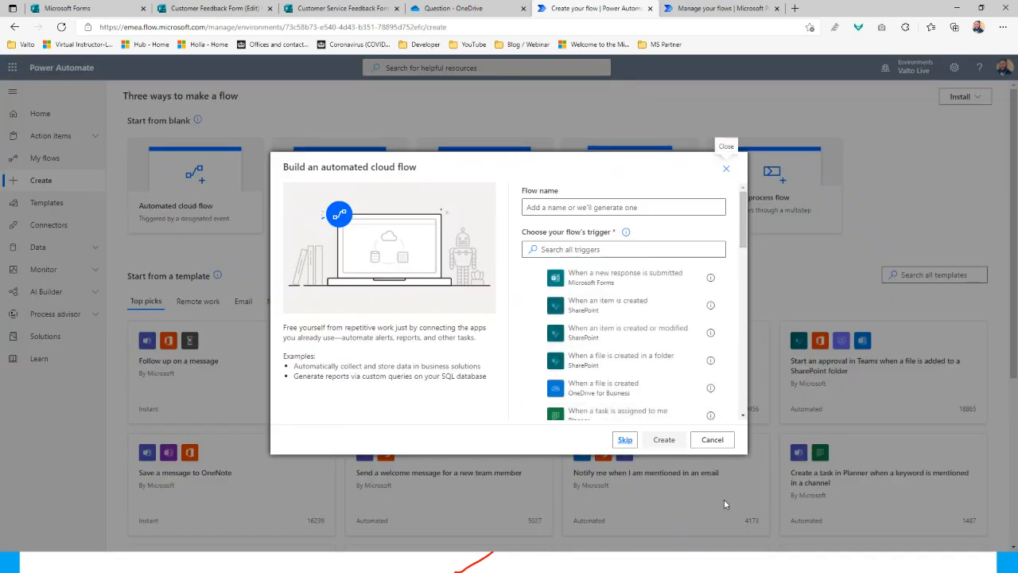
left_click(626, 439)
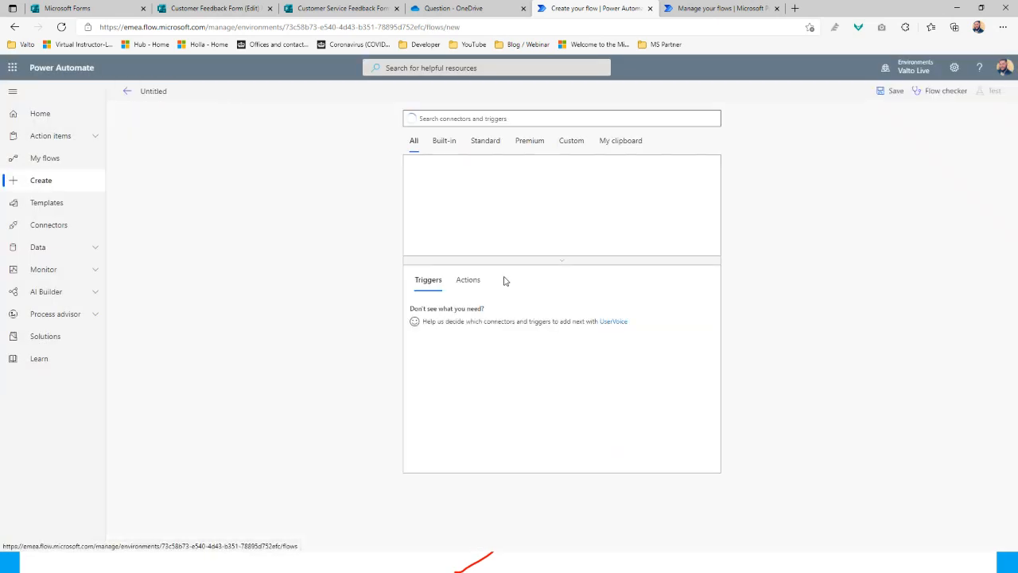
left_click(310, 178)
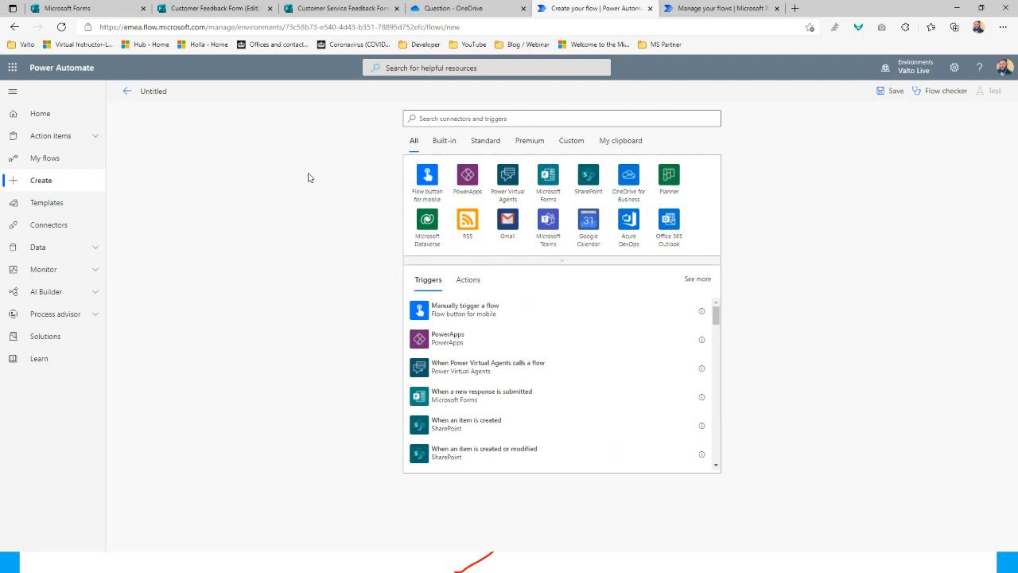
Search triggers for 'forms' to view the Microsoft Forms triggers, then return to all connectors
left_click(511, 121)
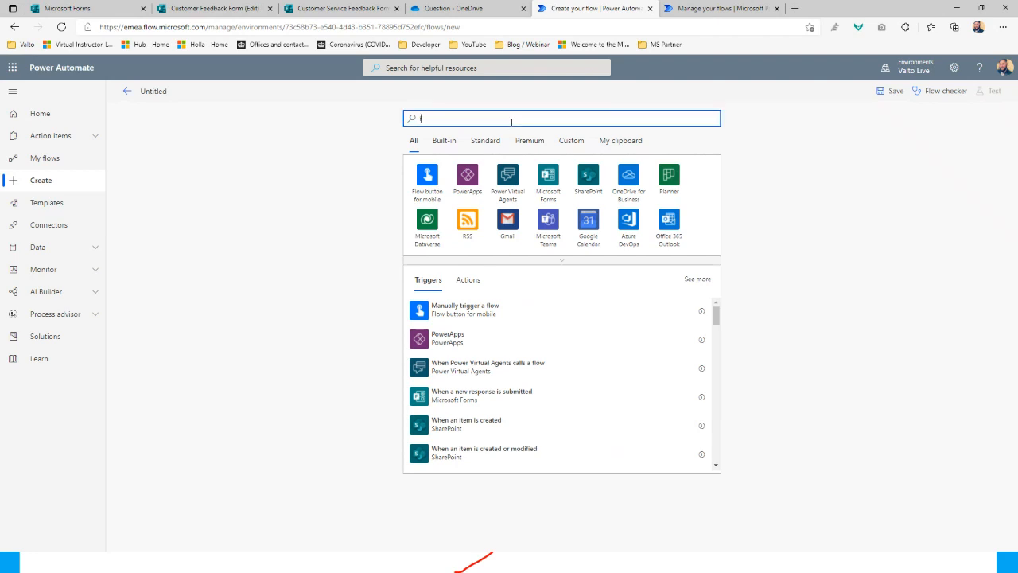
type("forms")
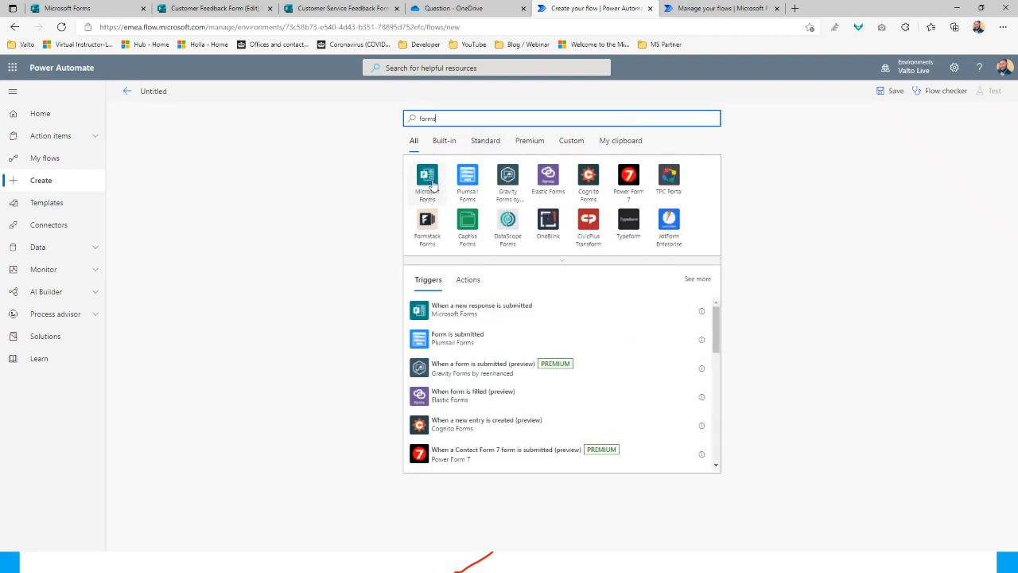
left_click(434, 184)
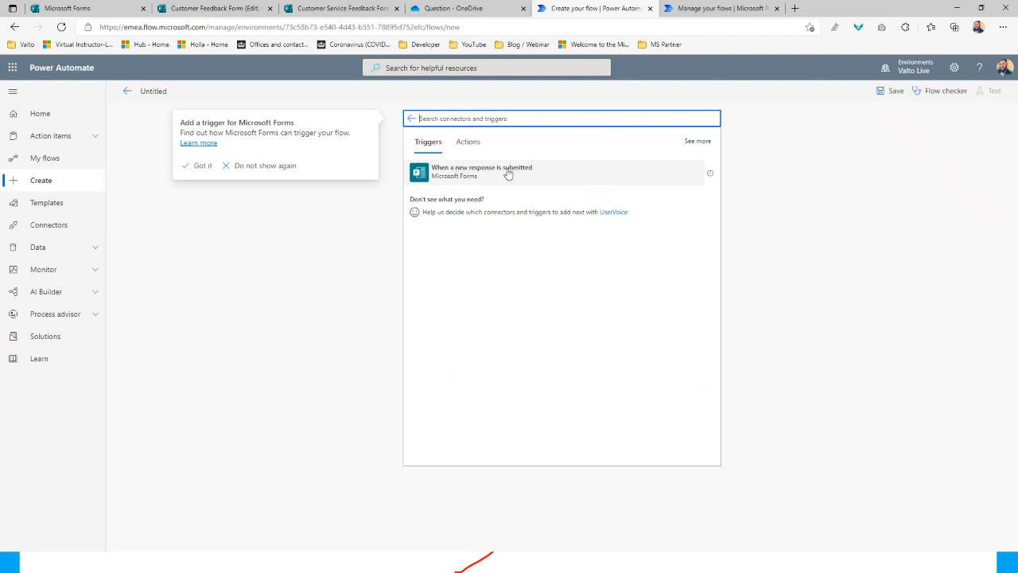
left_click(411, 118)
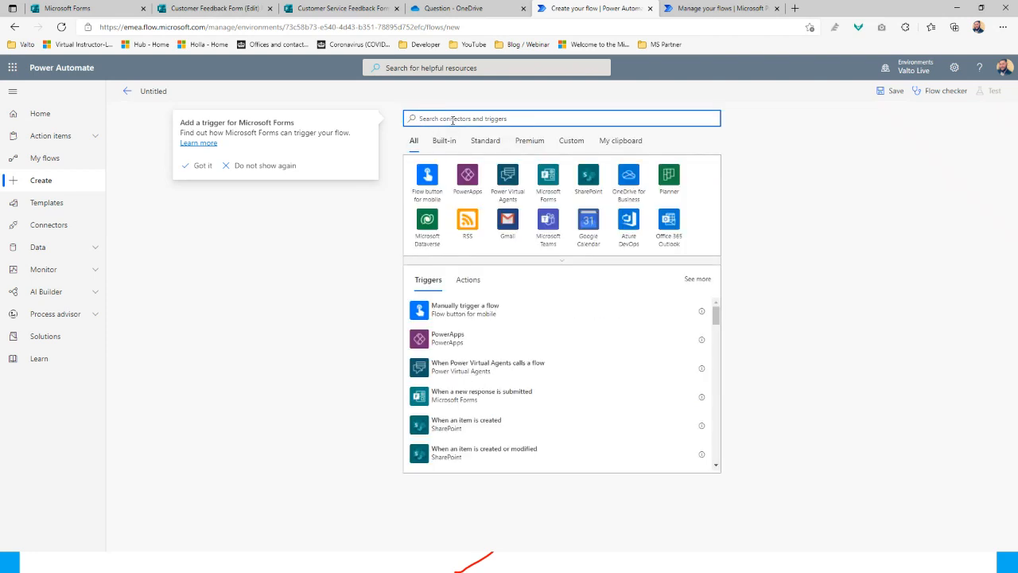
Expand the connector grid and scroll through the full catalogue of connectors
left_click(568, 267)
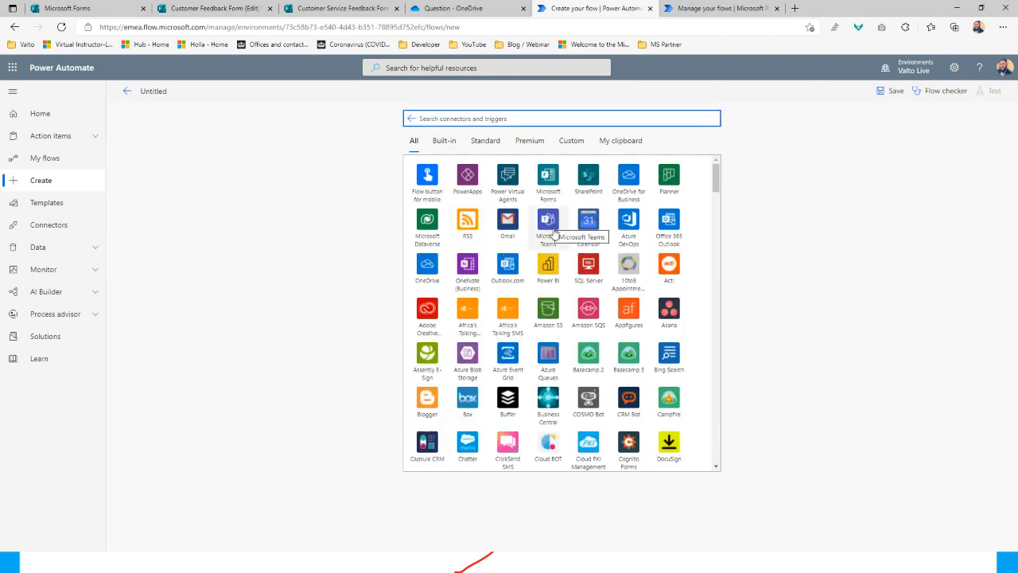
scroll(505, 294, "down", 2)
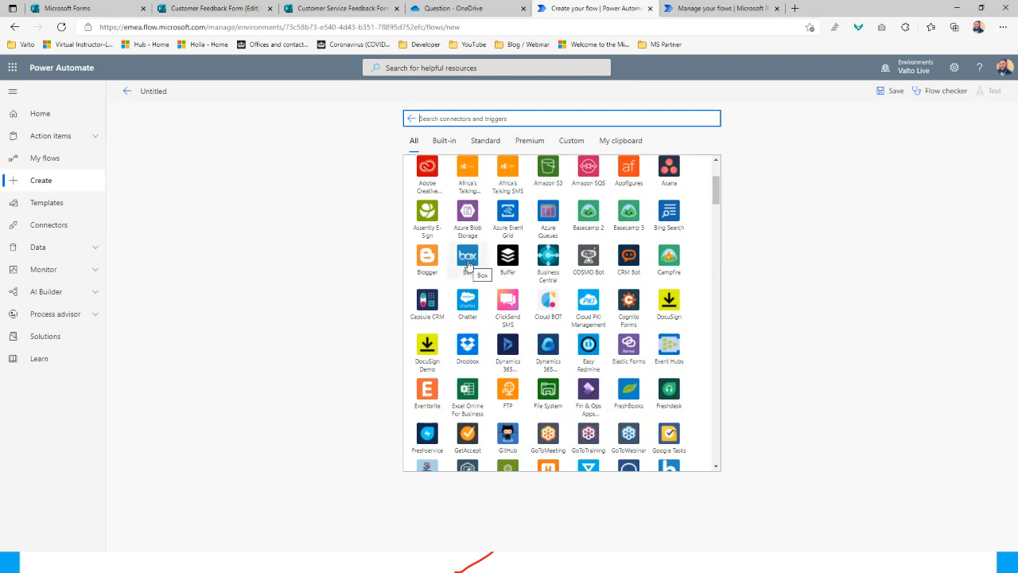
scroll(645, 340, "down", 2)
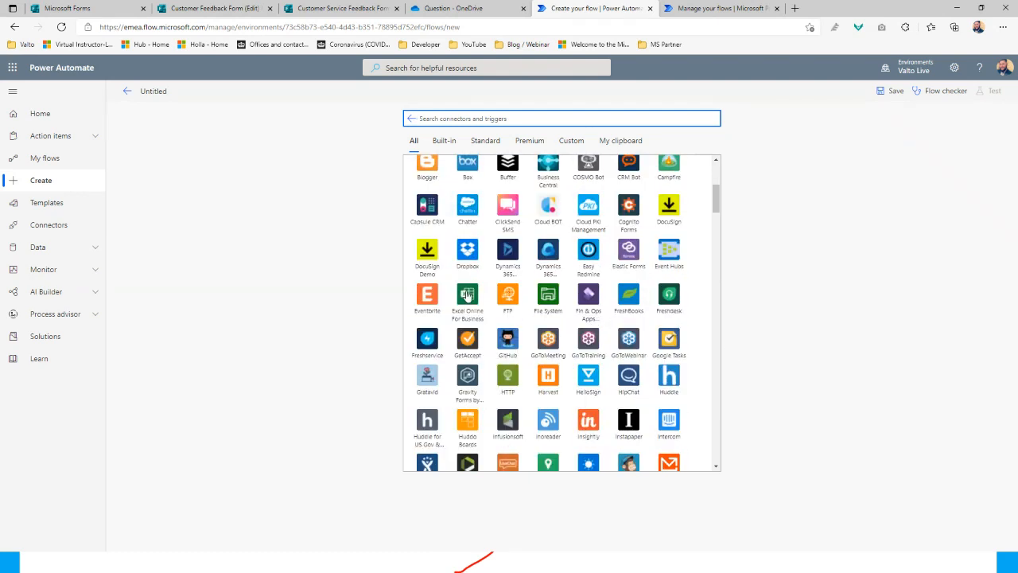
scroll(640, 385, "down", 2)
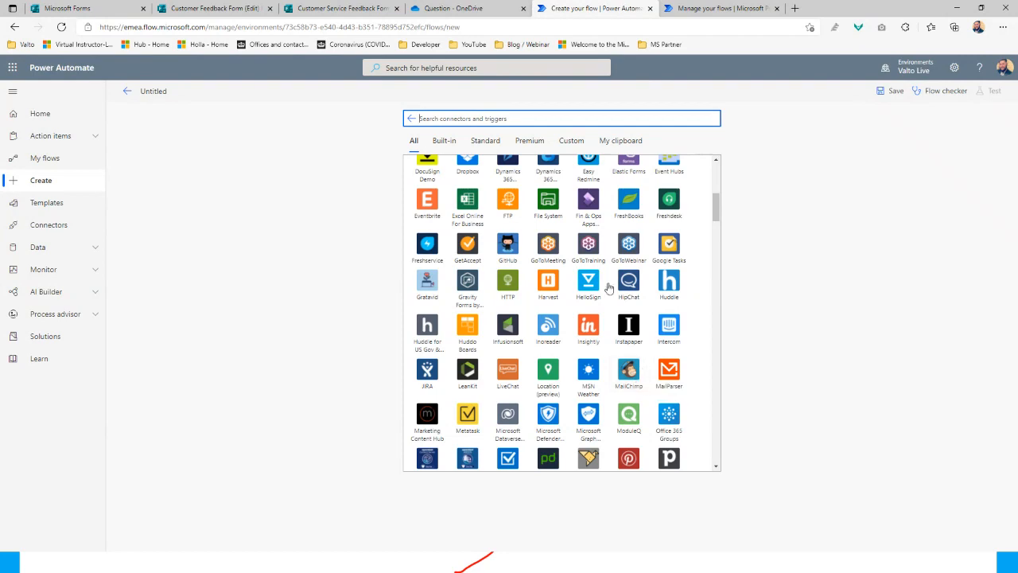
scroll(569, 314, "down", 4)
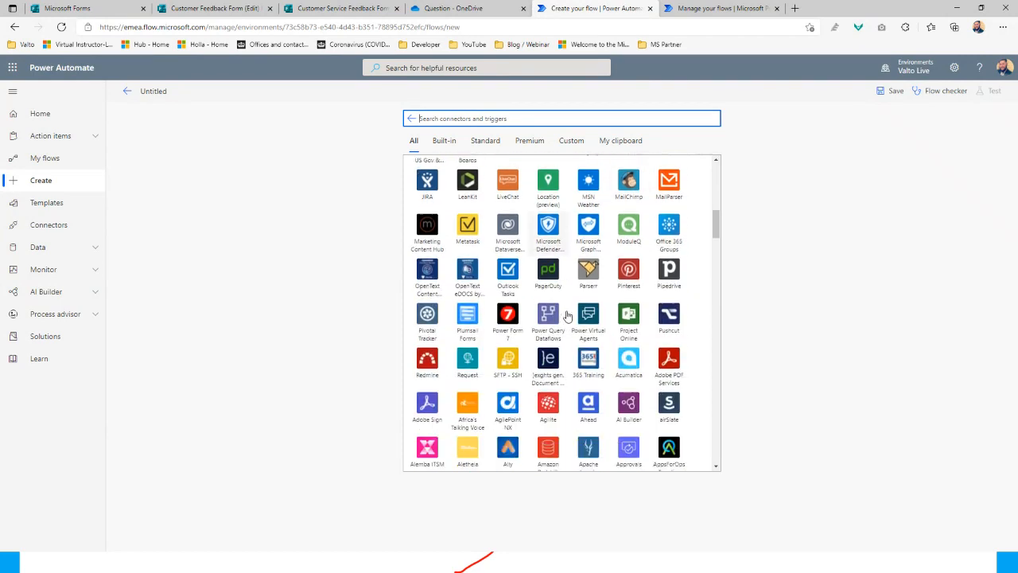
scroll(567, 316, "down", 4)
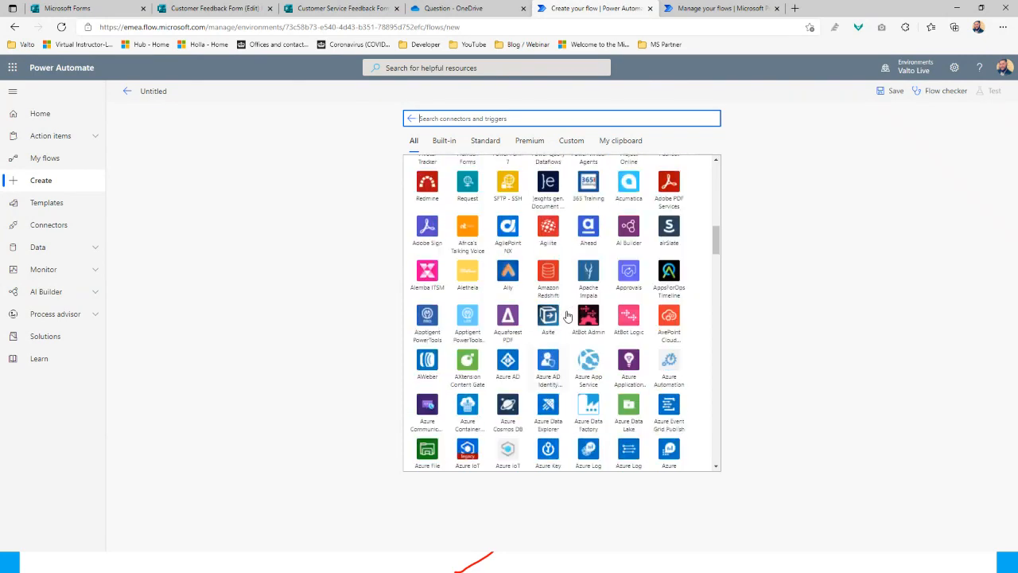
scroll(567, 316, "up", 9)
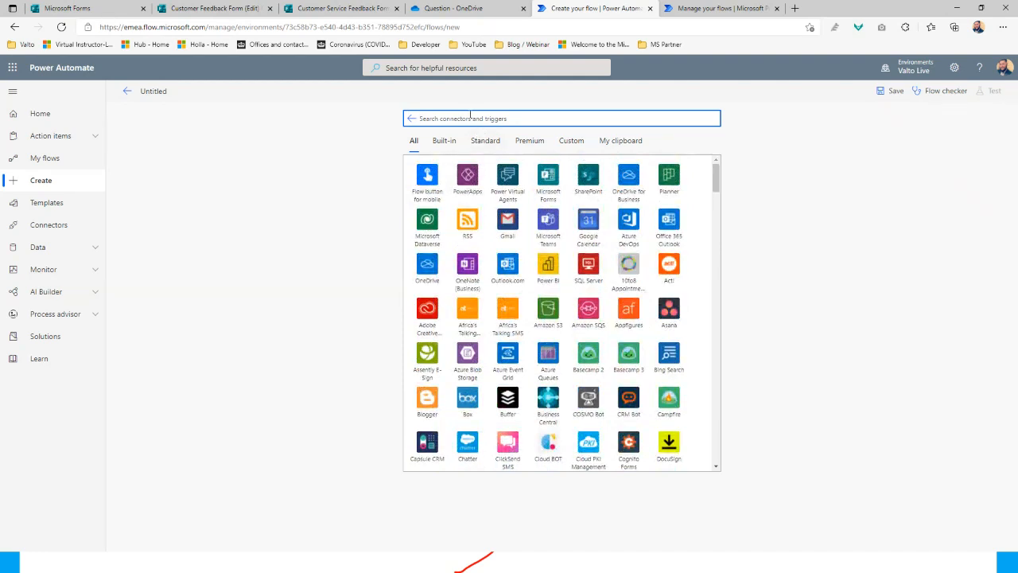
Review the SharePoint connector's triggers, then search connectors for 'scedule'
type("sharepoint")
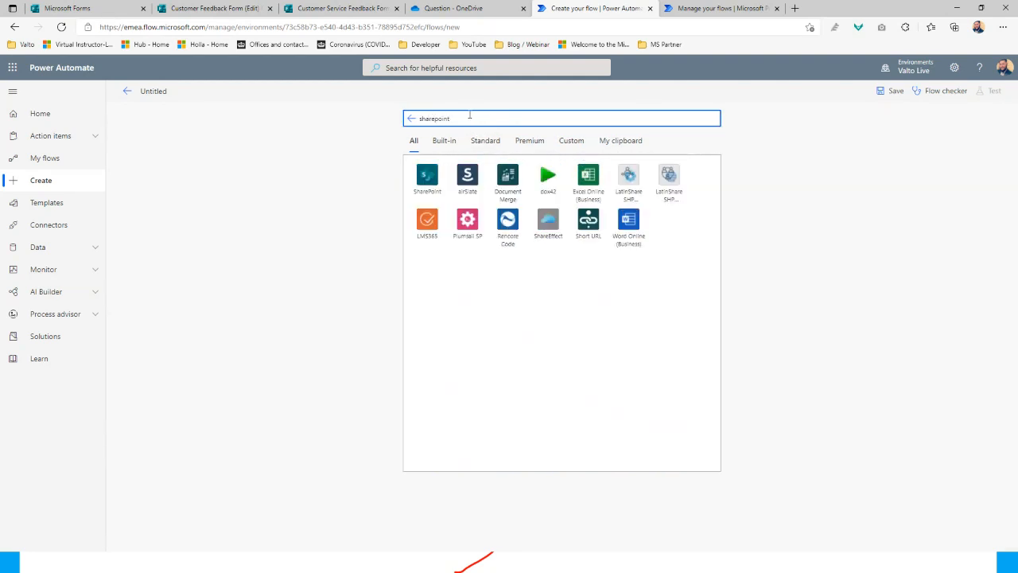
left_click(427, 176)
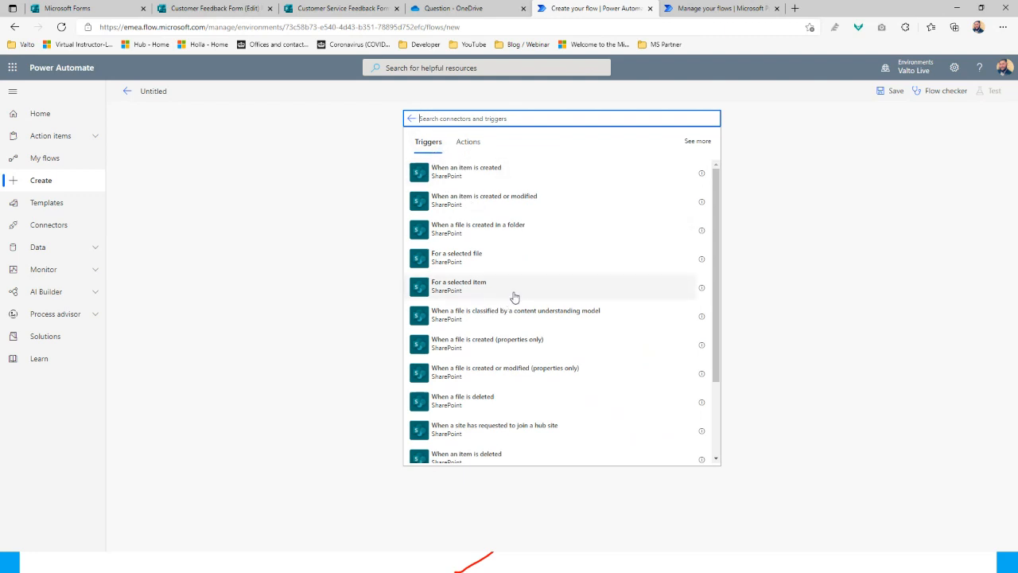
scroll(514, 296, "down", 3)
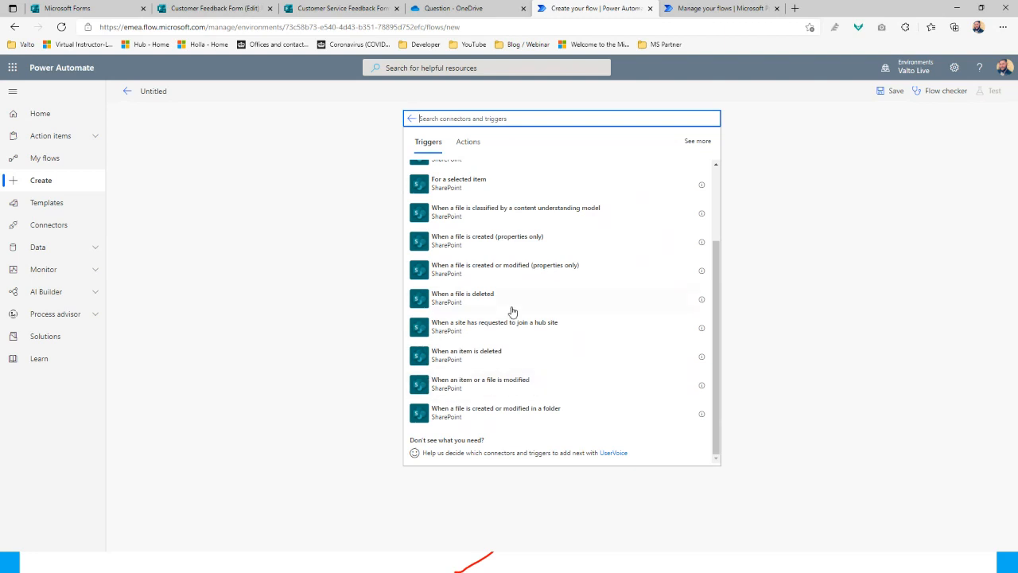
scroll(513, 311, "up", 3)
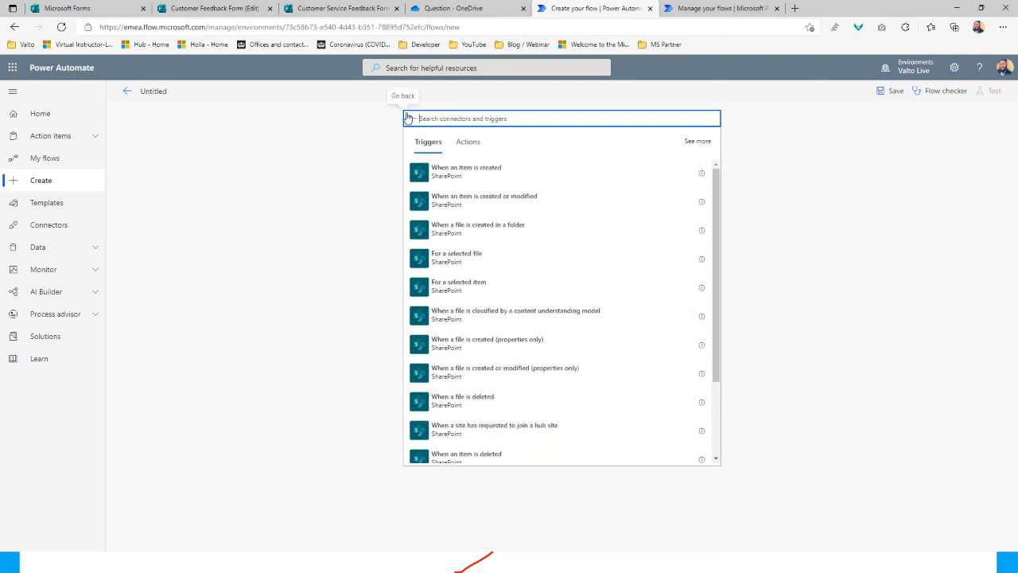
left_click(408, 118)
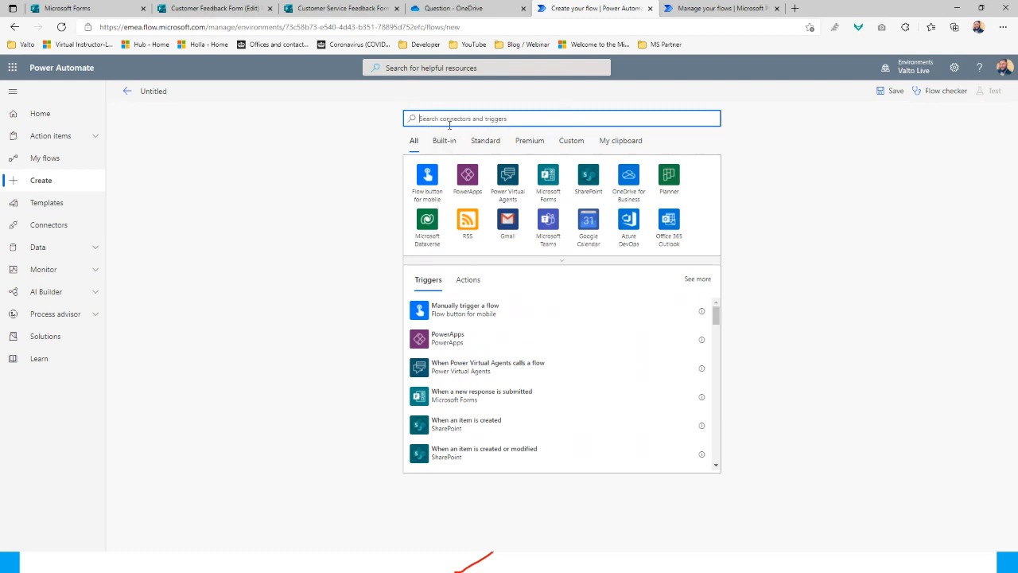
type("scedule")
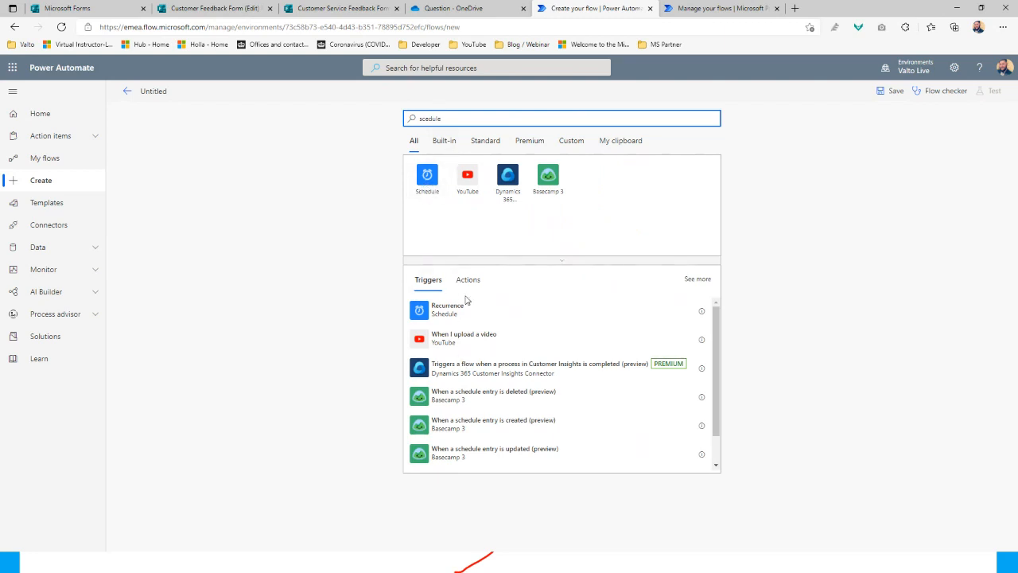
Add a Recurrence trigger with interval 1 and frequency Day, show advanced options, and add a new step
left_click(468, 312)
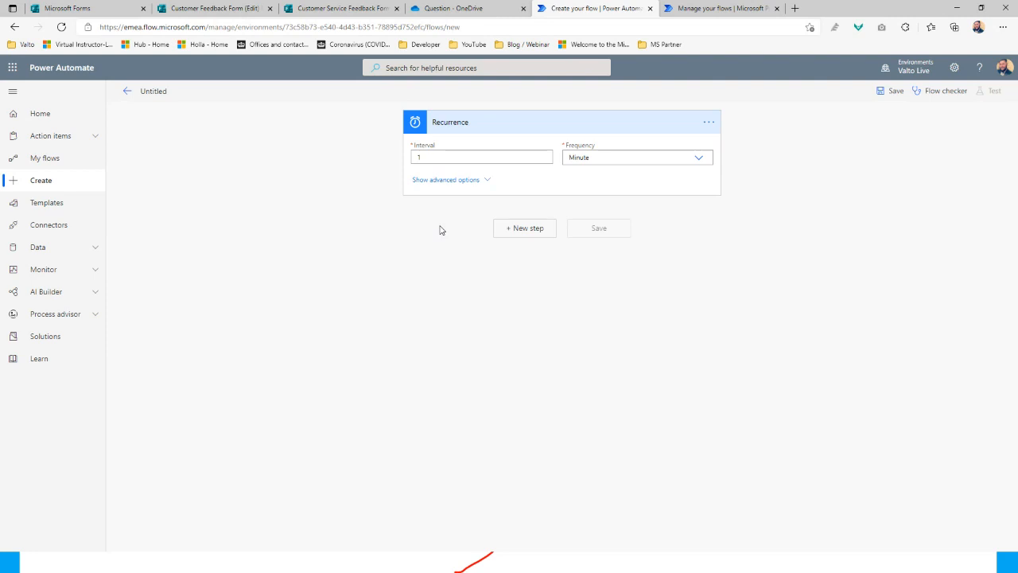
left_click(434, 157)
double_click(430, 156)
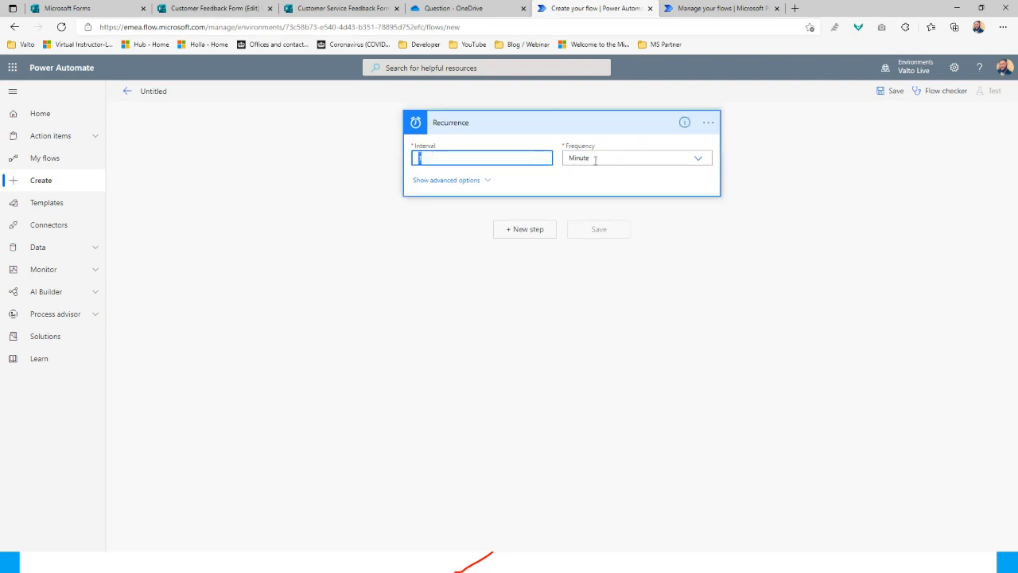
left_click(621, 158)
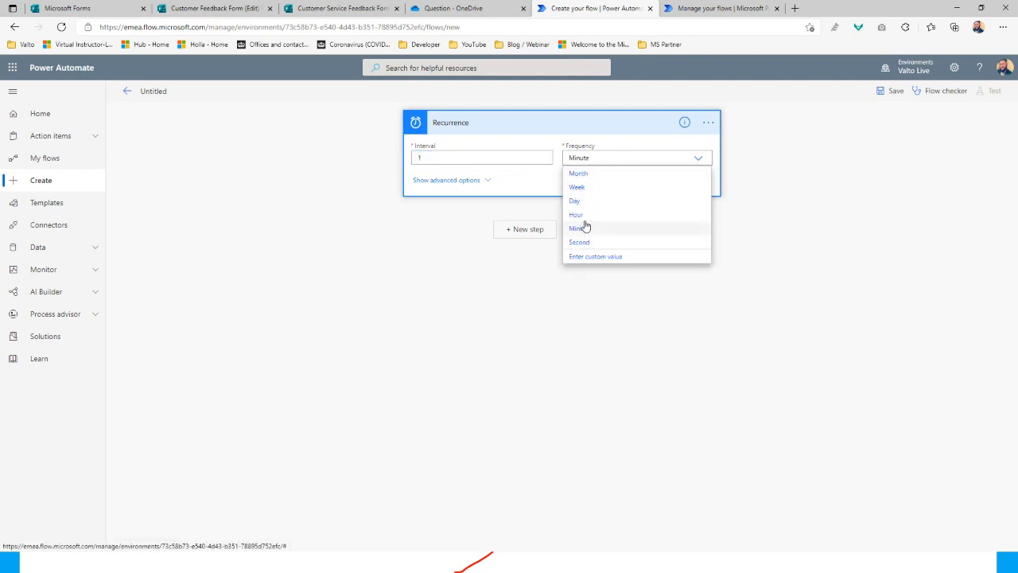
left_click(585, 173)
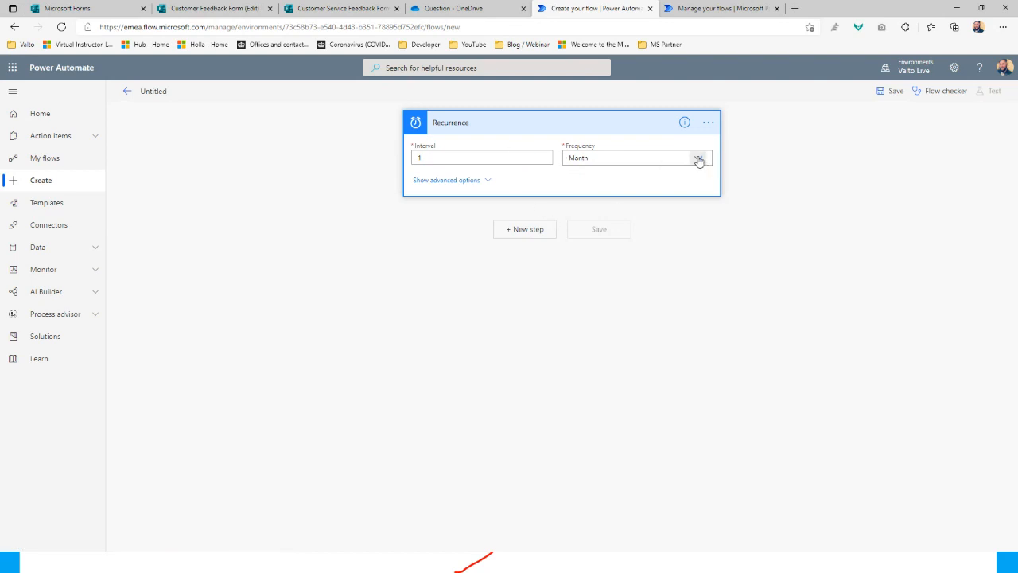
left_click(699, 158)
left_click(575, 202)
left_click(450, 182)
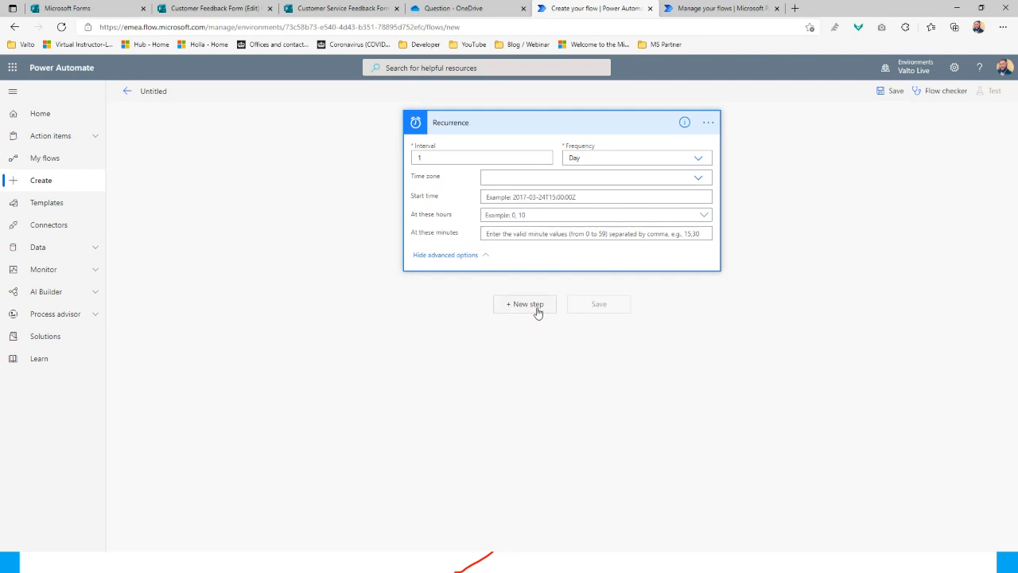
left_click(538, 310)
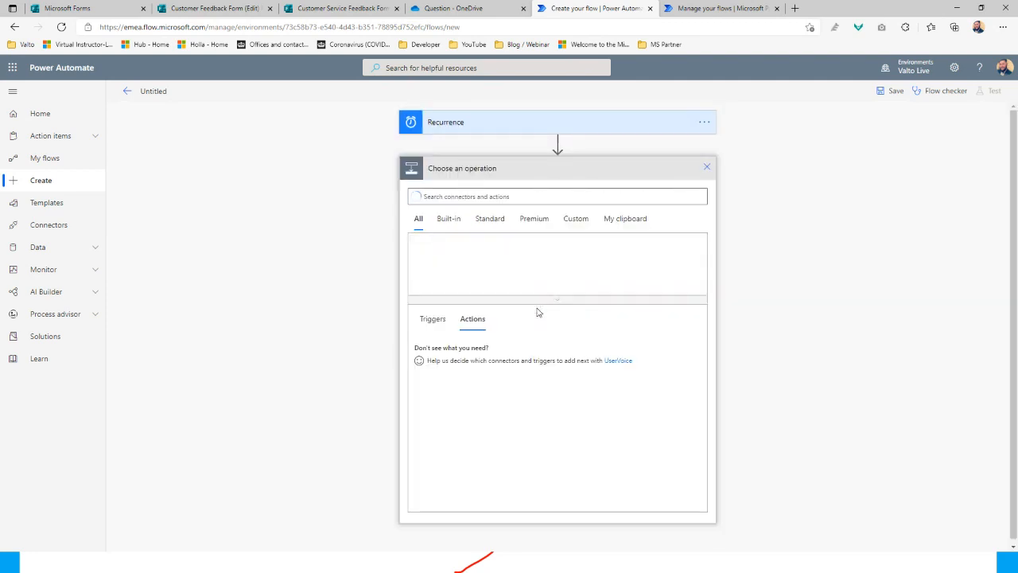
Expand the Recurrence trigger's details again and review them
left_click(476, 125)
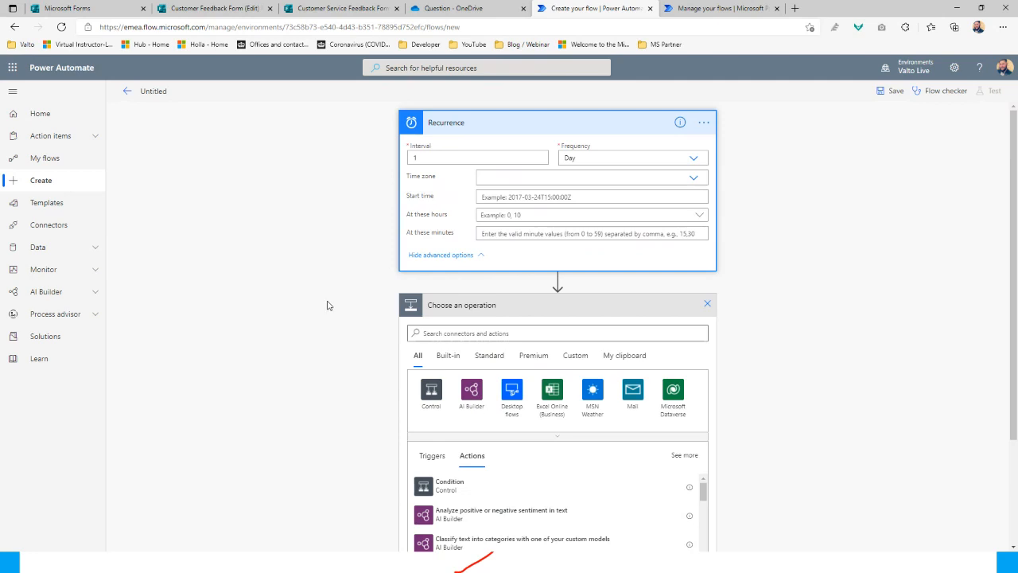
scroll(397, 366, "down", 2)
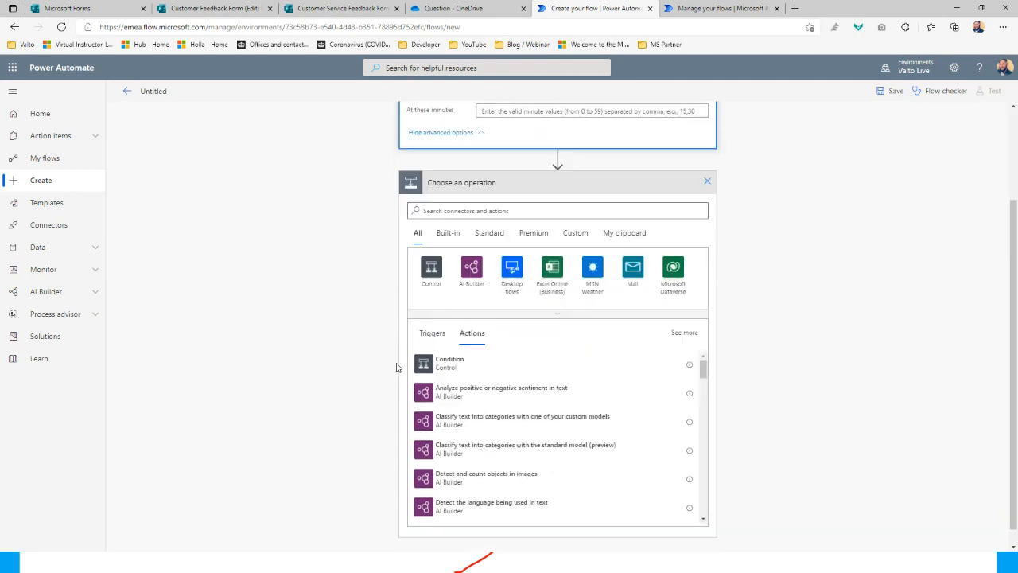
scroll(494, 219, "up", 2)
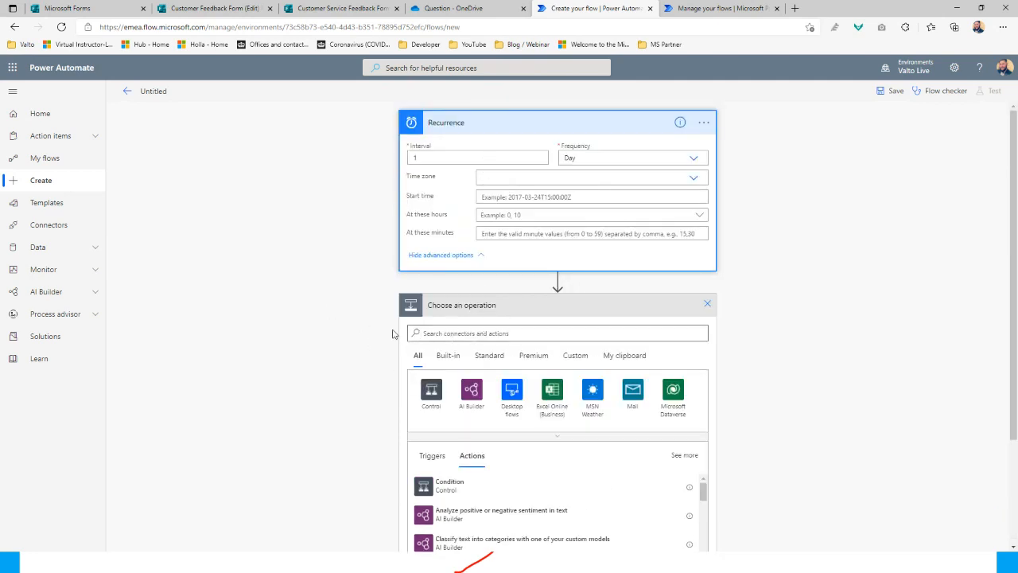
scroll(342, 349, "down", 1)
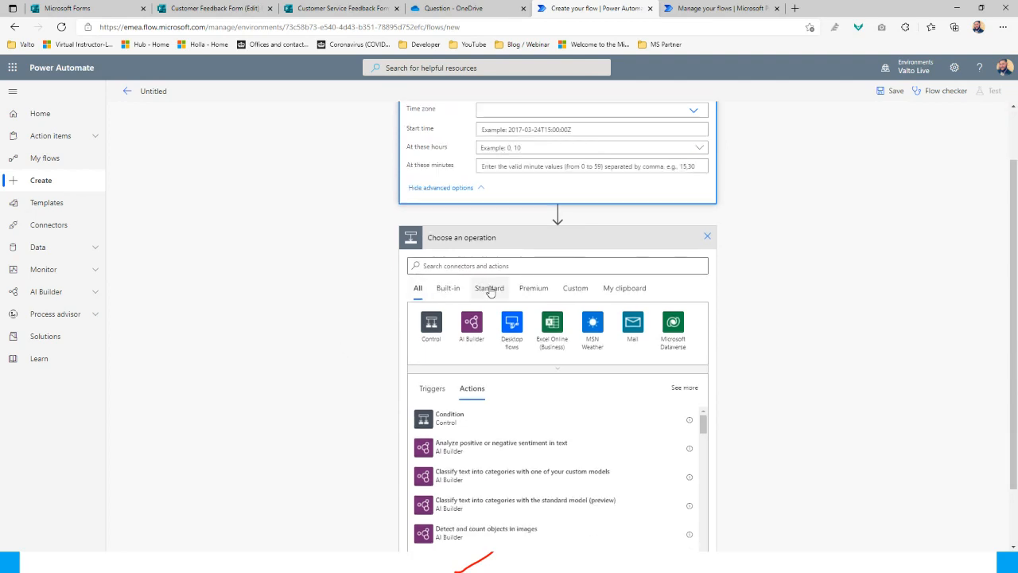
Search actions for 'sharepoint' and scroll through the SharePoint actions such as Get items and Create item
left_click(463, 265)
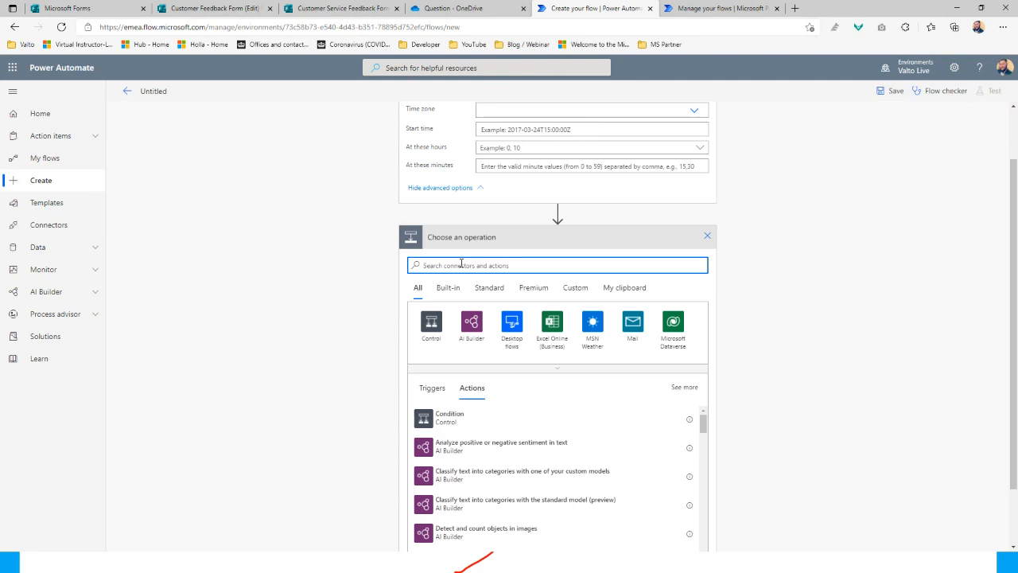
type("sharepoint")
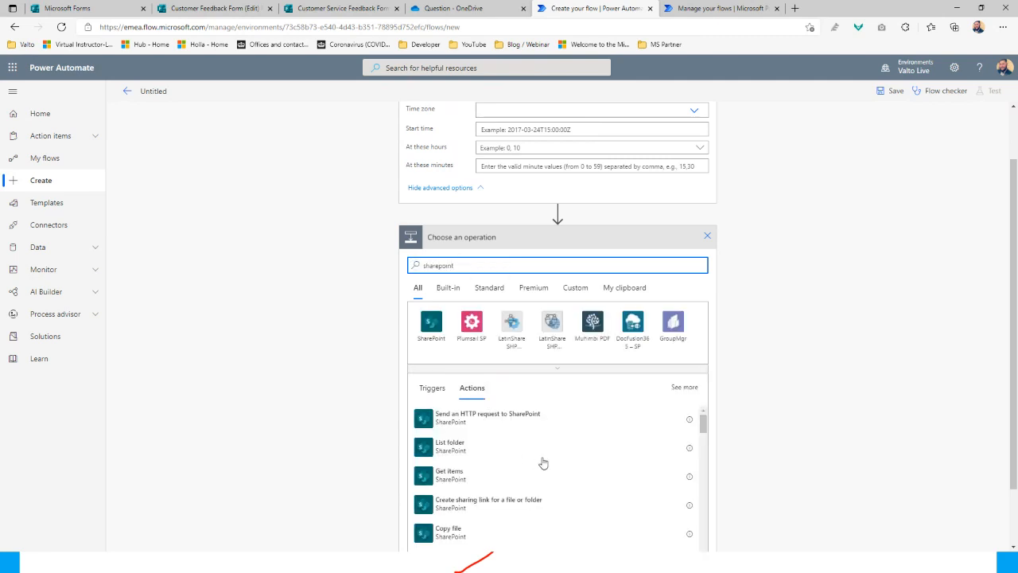
scroll(543, 457, "down", 5)
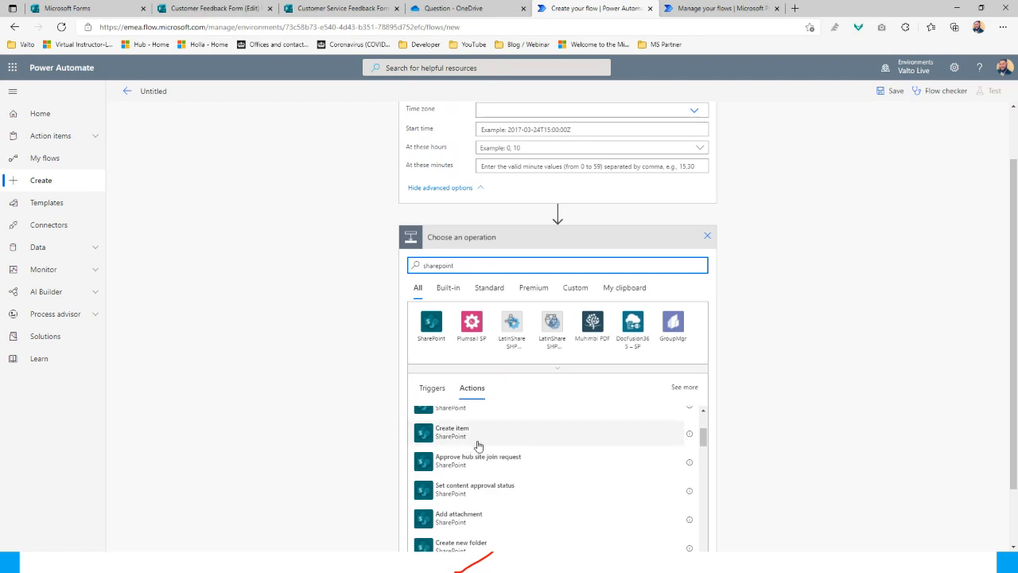
scroll(557, 469, "down", 3)
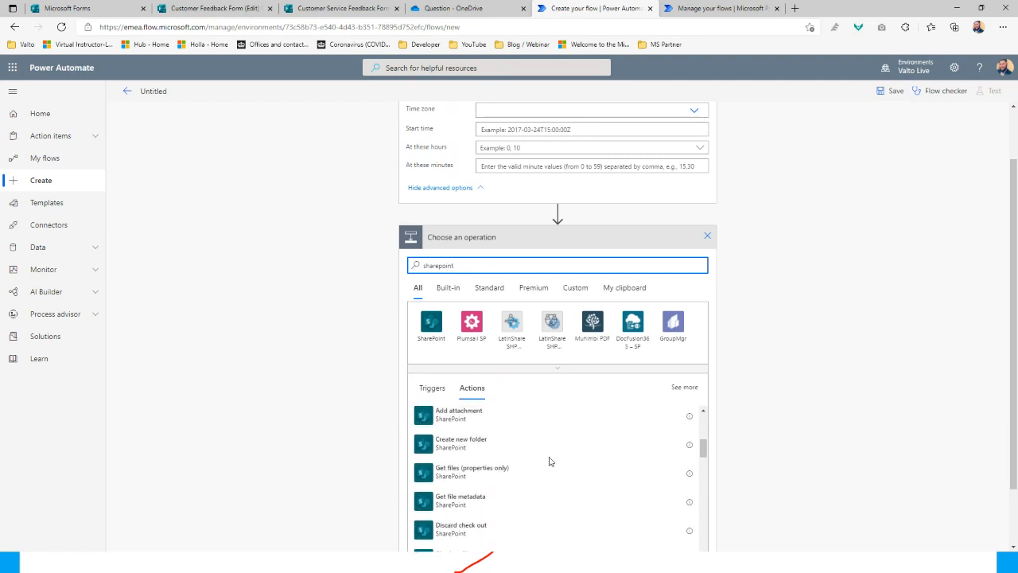
scroll(550, 482, "up", 8)
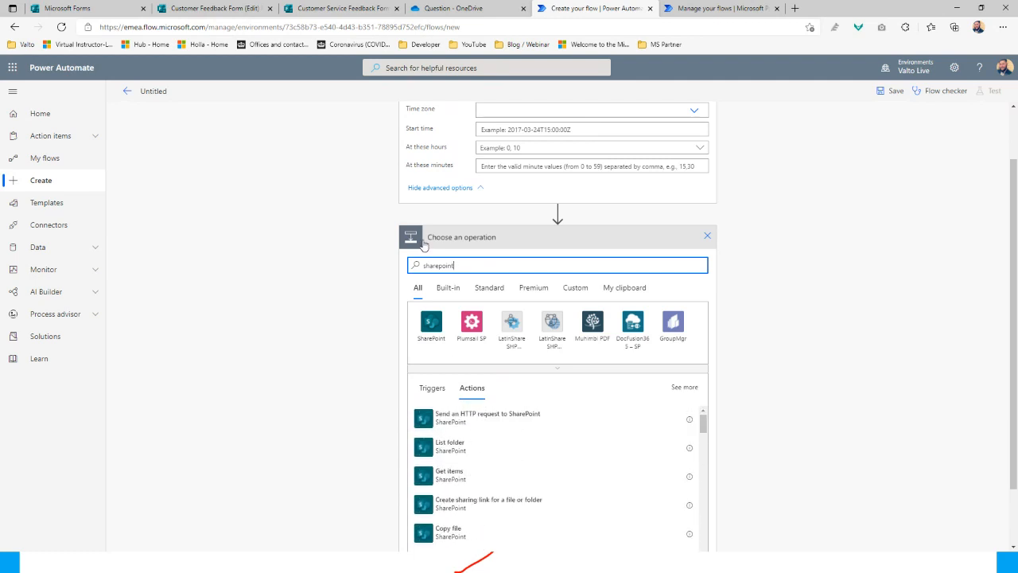
Replace the search with 'control' and add the Condition action after Recurrence
double_click(437, 265)
key("BackSpace")
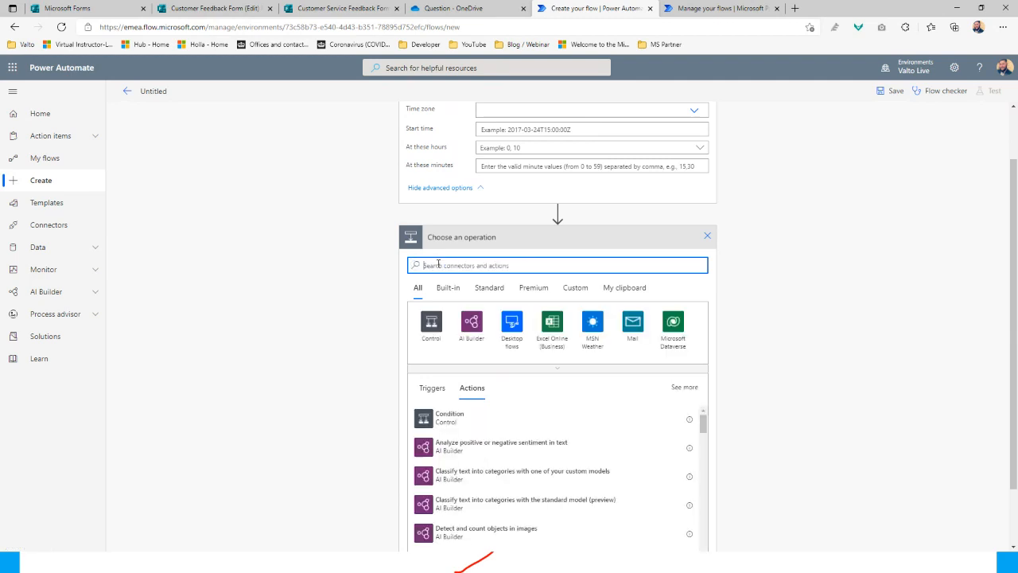
type("control")
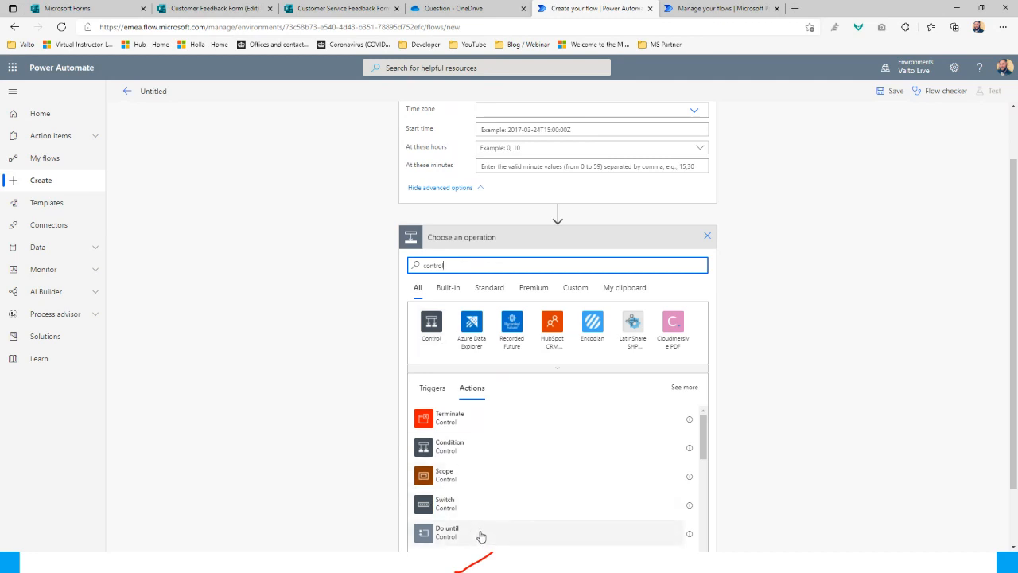
scroll(483, 533, "down", 2)
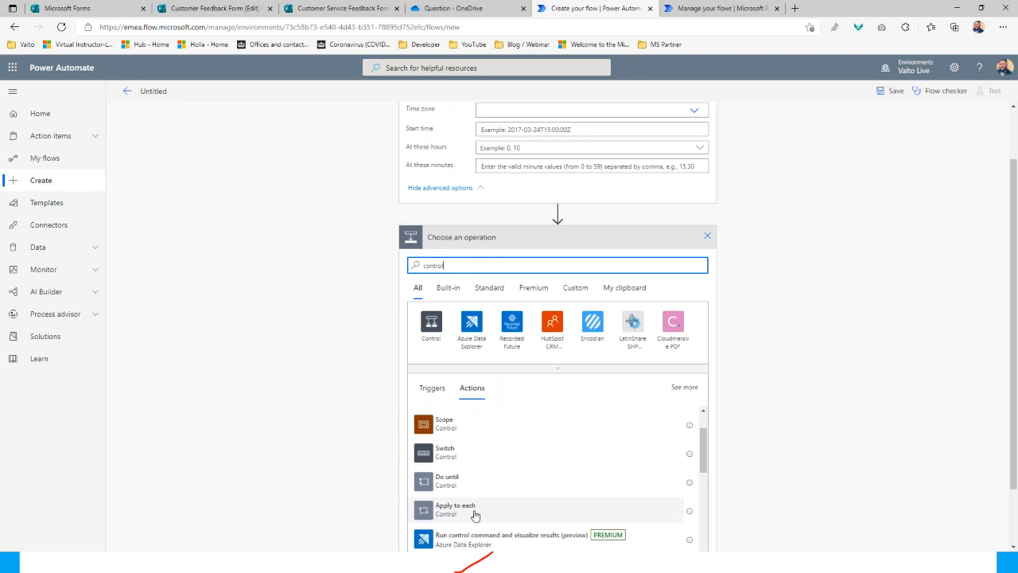
scroll(465, 505, "up", 2)
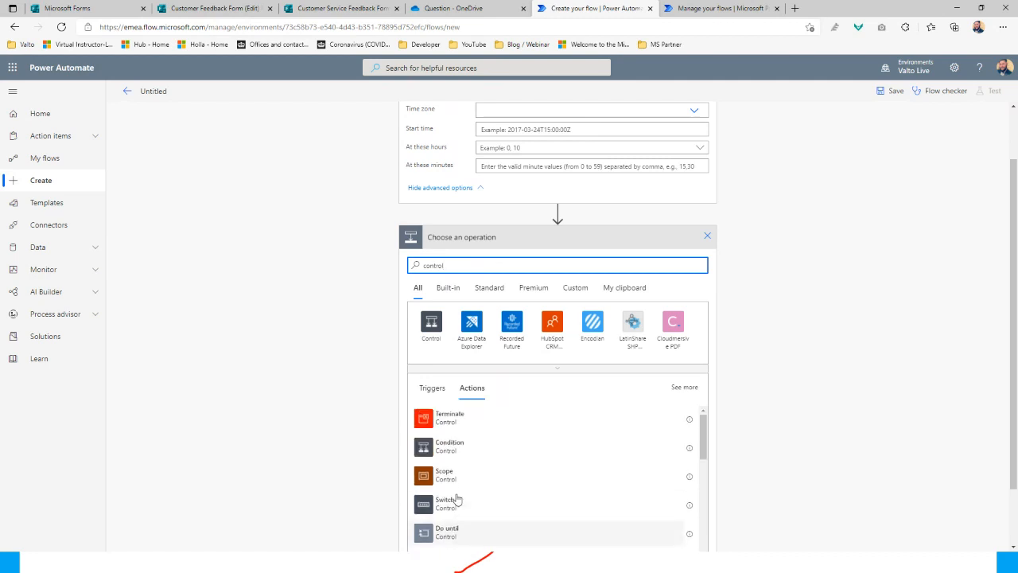
left_click(456, 452)
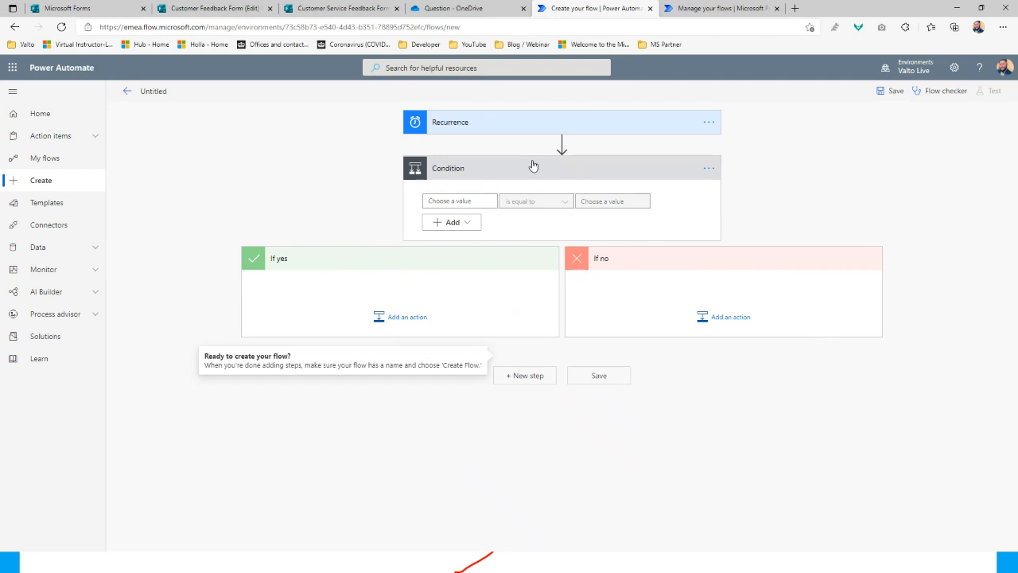
Under If yes, search 'email' and add the Office 365 Outlook Send an email (V2) action
left_click(405, 320)
type("email")
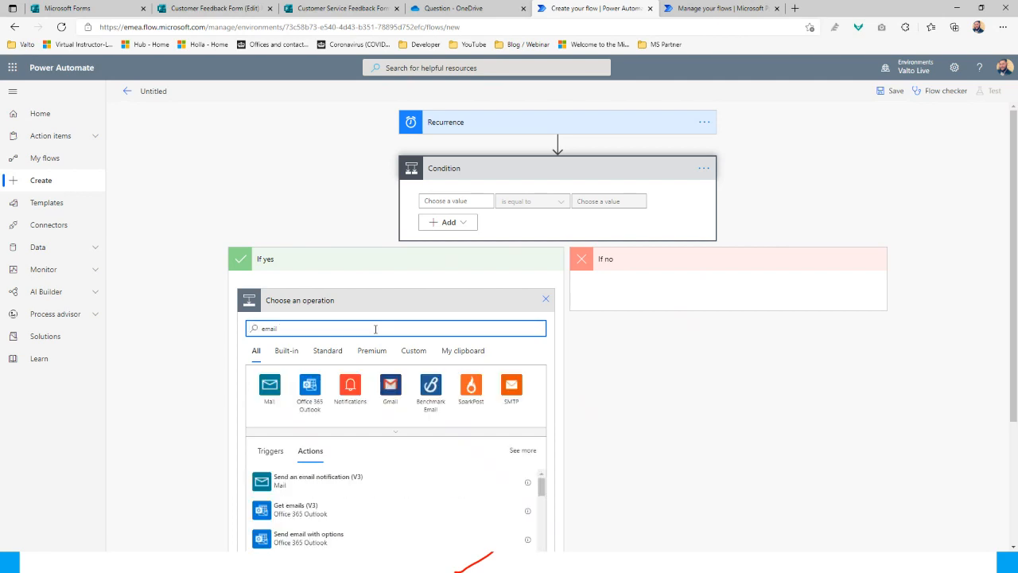
scroll(410, 449, "down", 2)
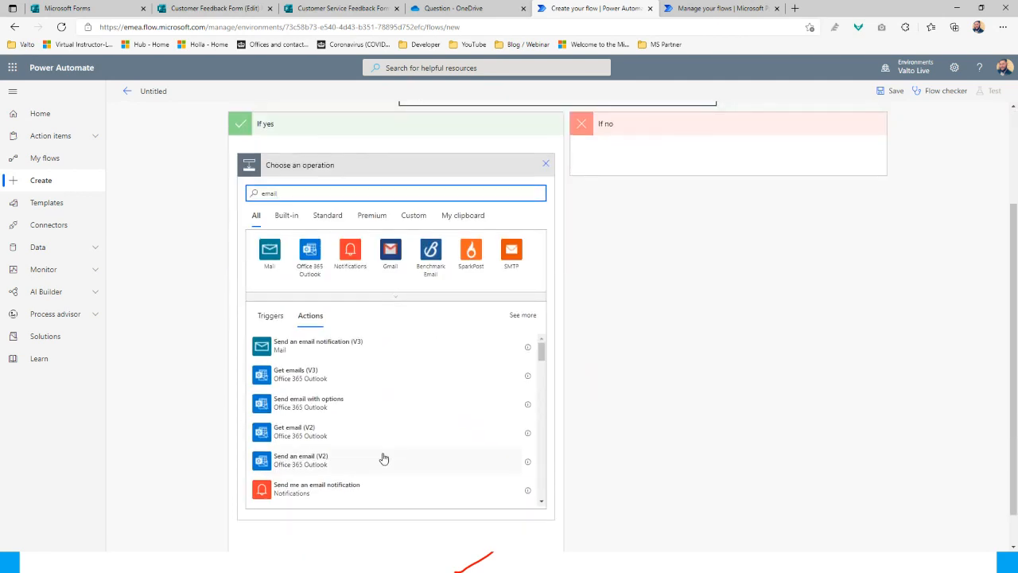
left_click(310, 471)
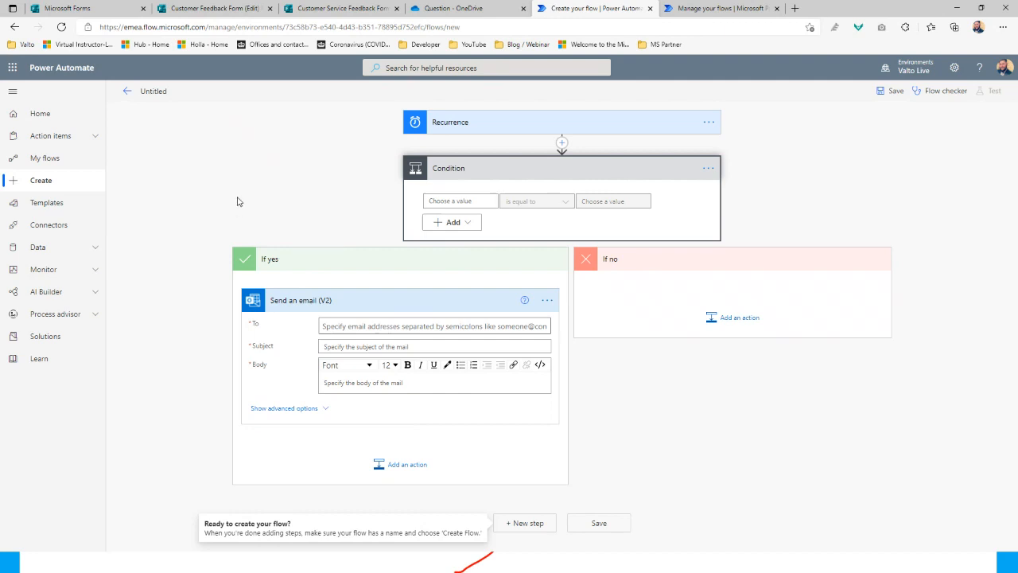
Discard the draft and edit the saved 'Notify the team when a new response is submitted' flow
left_click(69, 165)
left_click(557, 106)
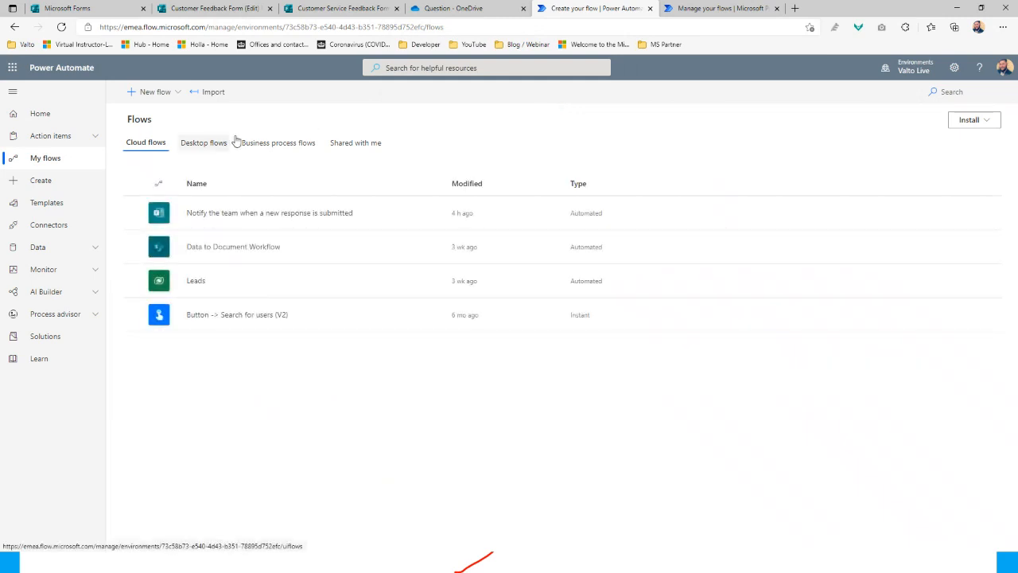
left_click(237, 214)
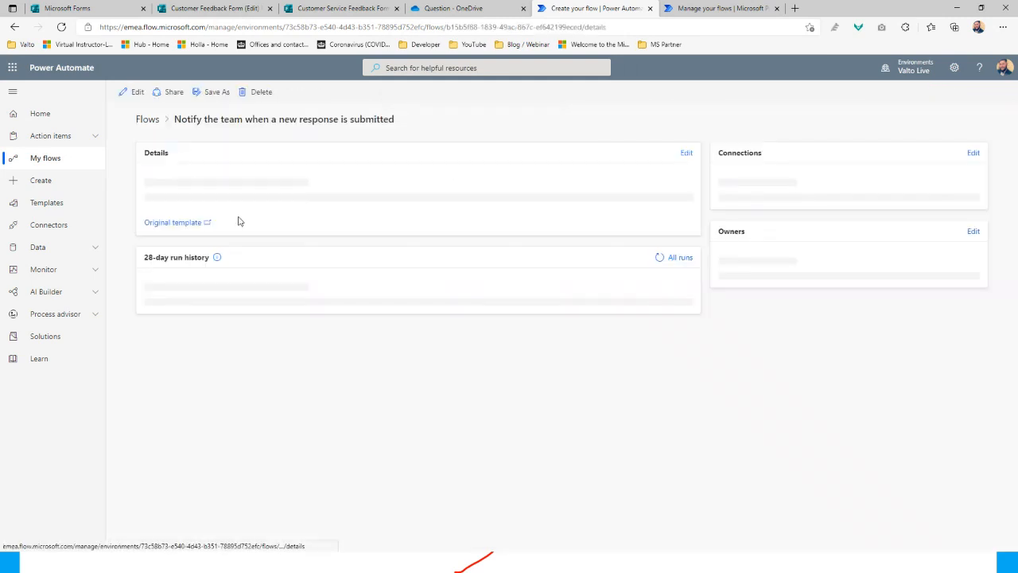
left_click(132, 93)
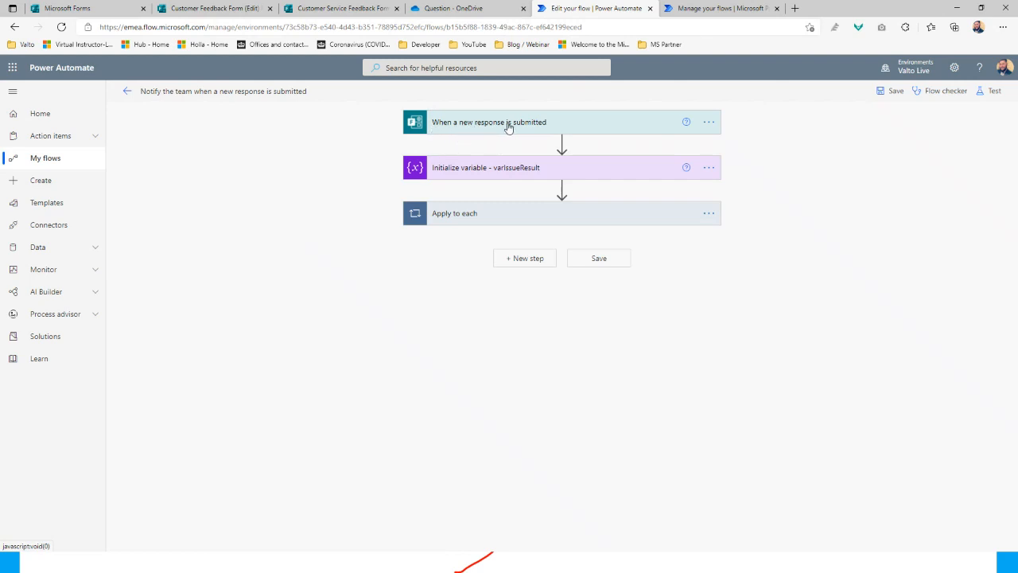
left_click(509, 128)
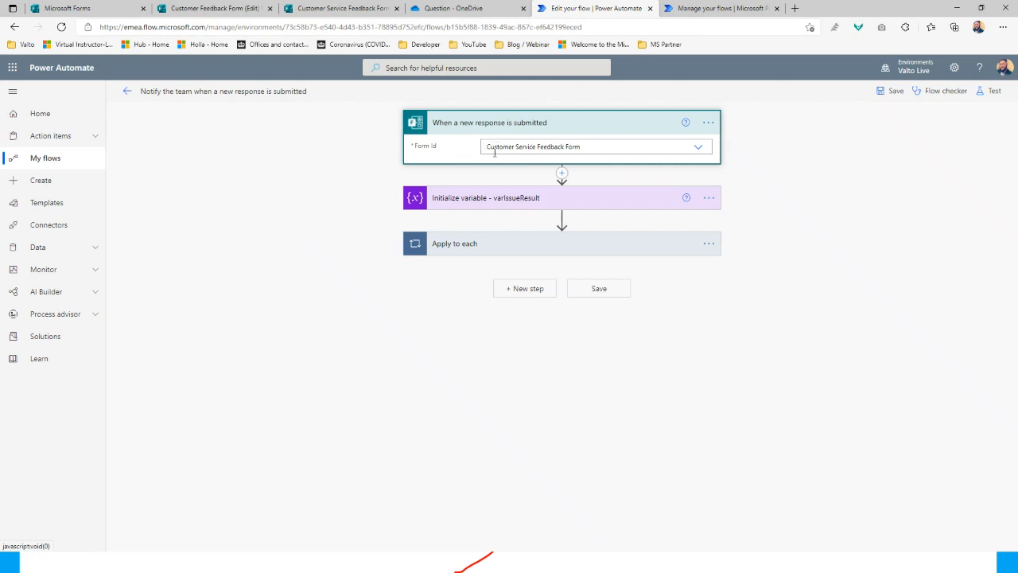
Search templates for 'forms' and create a flow from 'Notify the team when a new response is submitted'
left_click(70, 207)
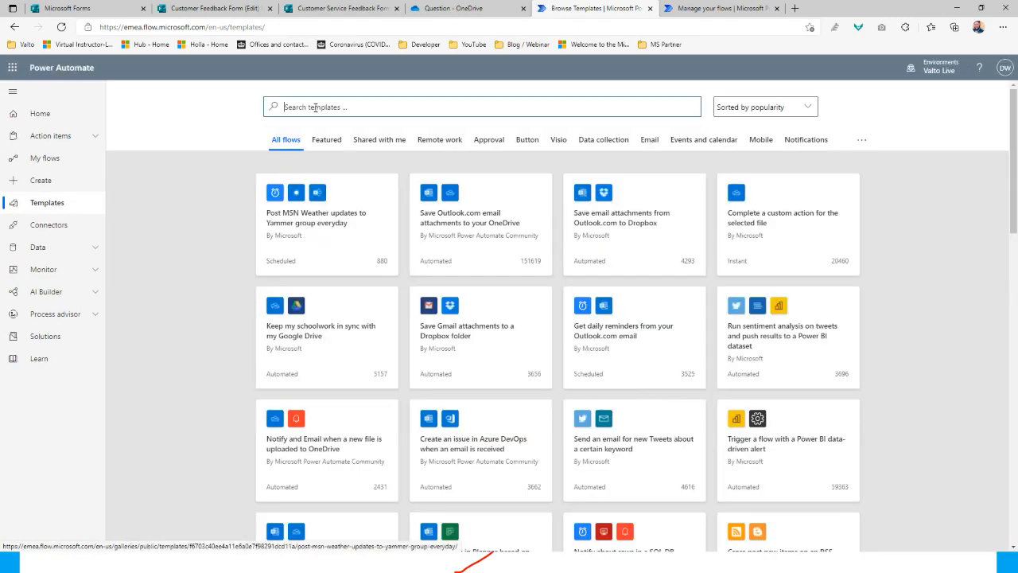
type("forms")
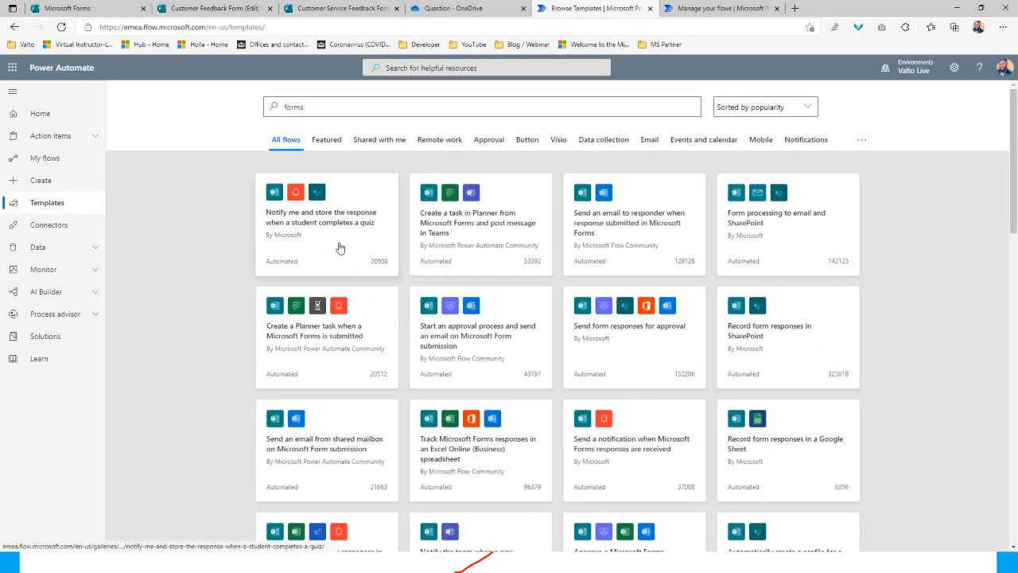
scroll(489, 395, "down", 4)
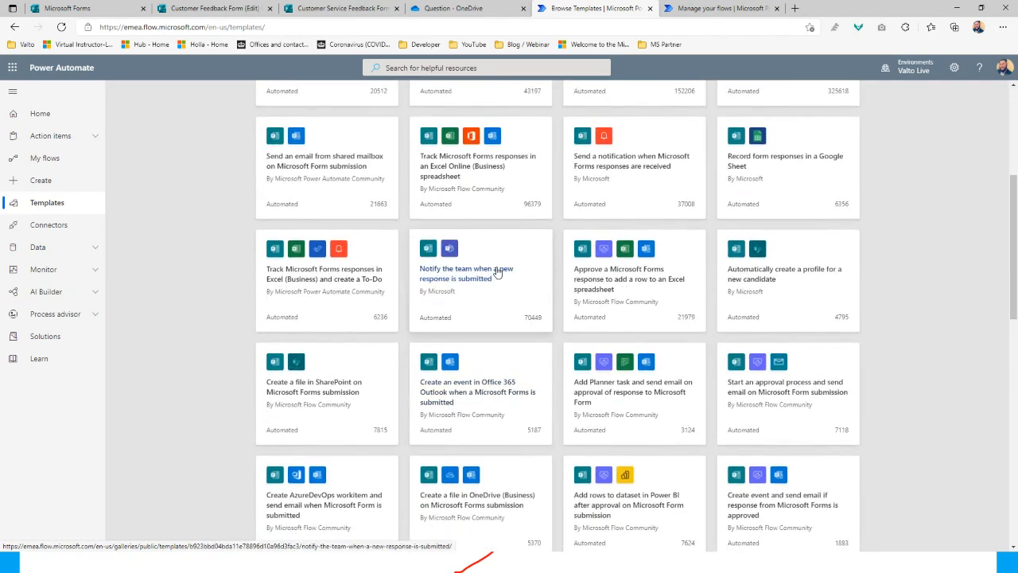
left_click(497, 273)
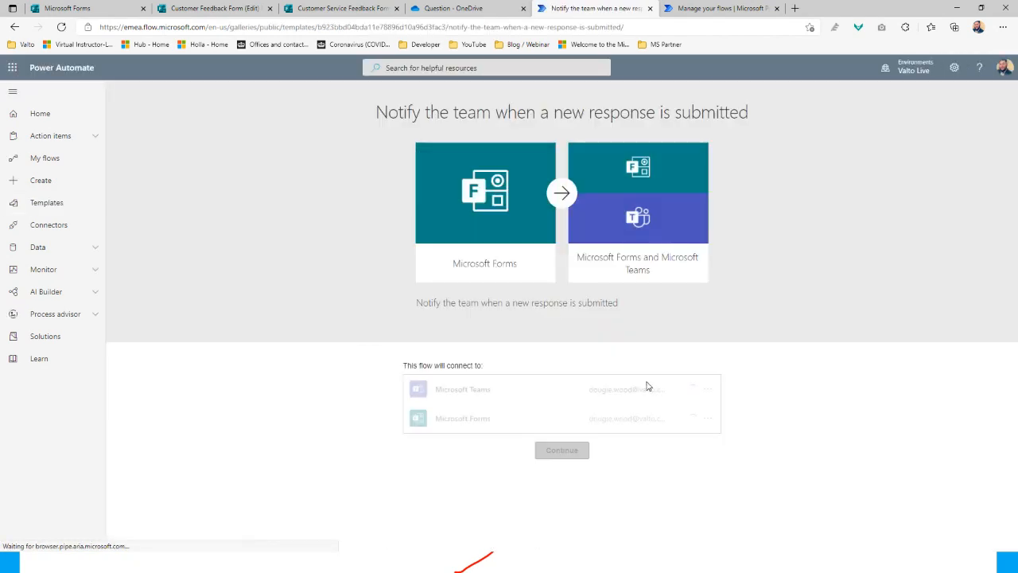
left_click(571, 451)
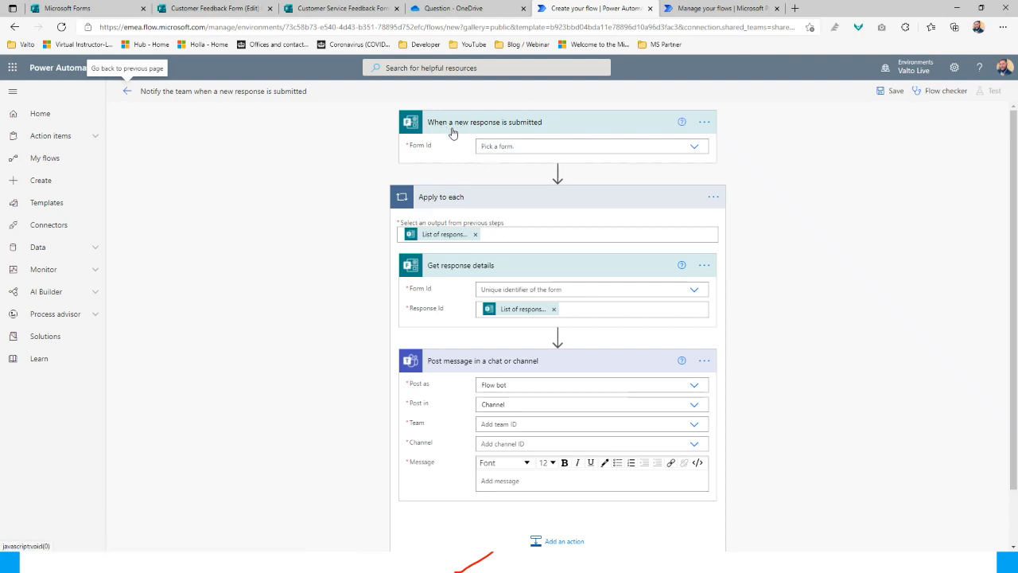
Set Form Id to Customer Feedback Form in the trigger and in Get response details
left_click(695, 146)
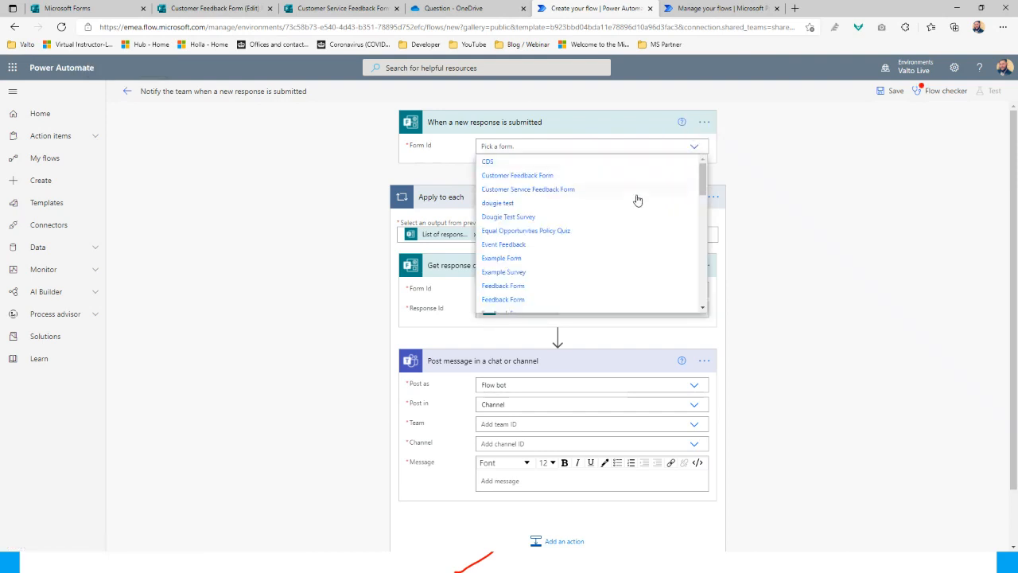
left_click(587, 176)
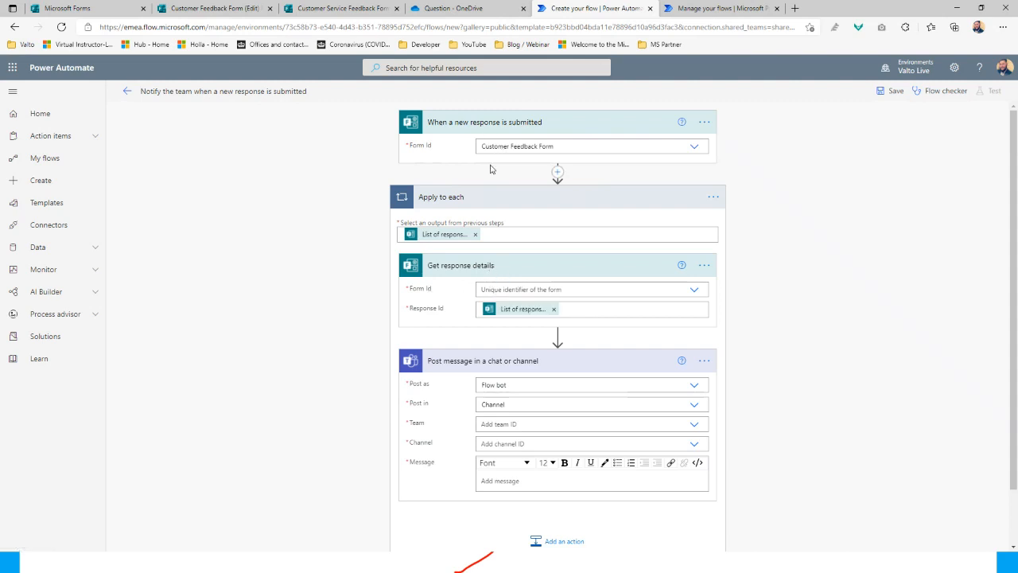
left_click(697, 291)
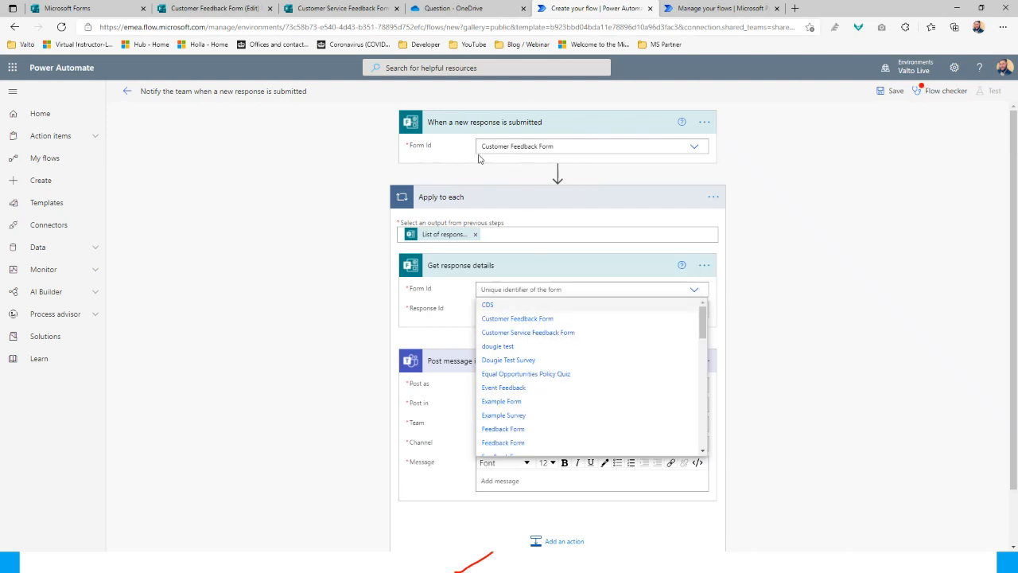
left_click(531, 321)
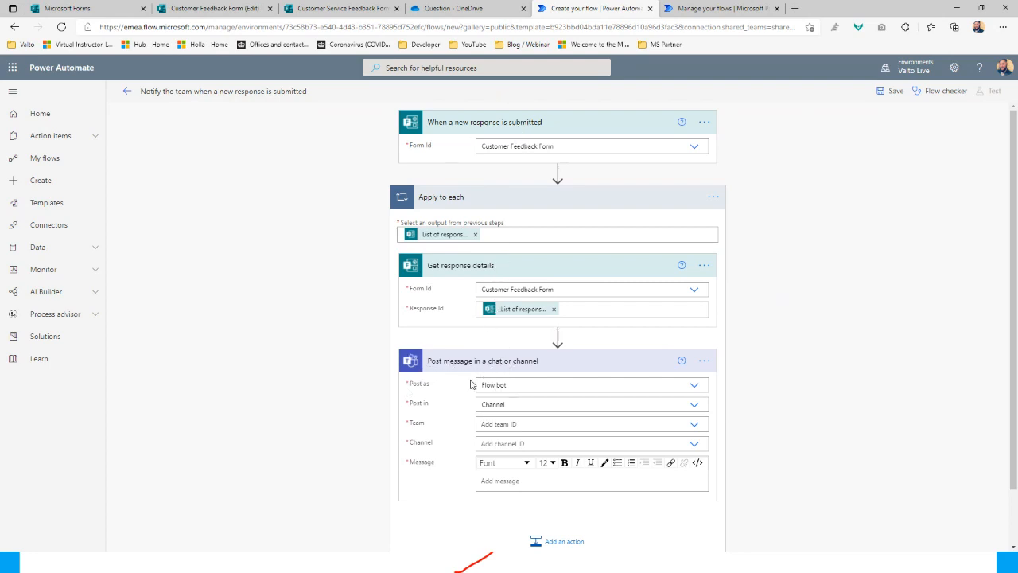
scroll(472, 387, "down", 2)
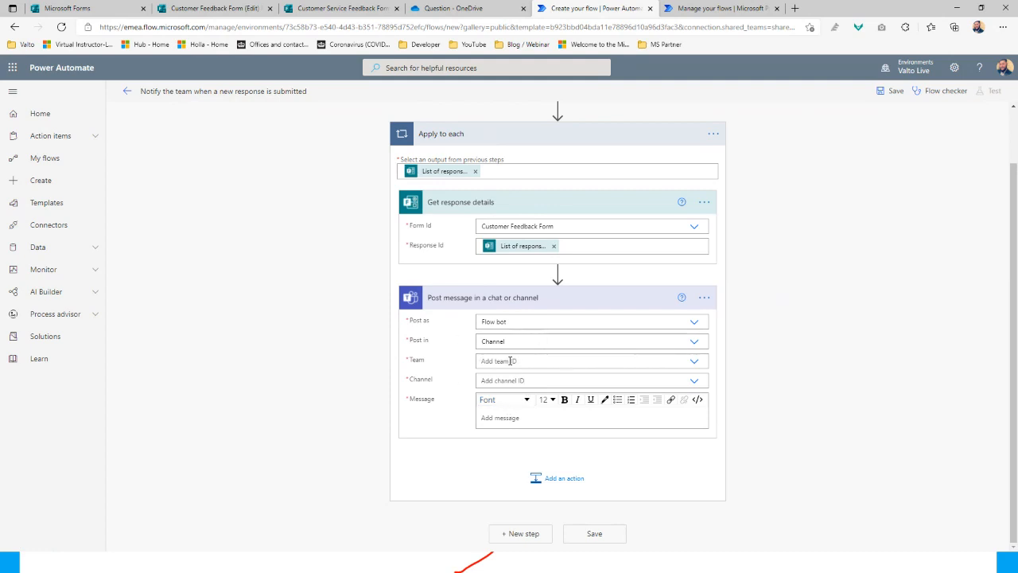
Target the Teams post at the chosen team's General channel
left_click(693, 362)
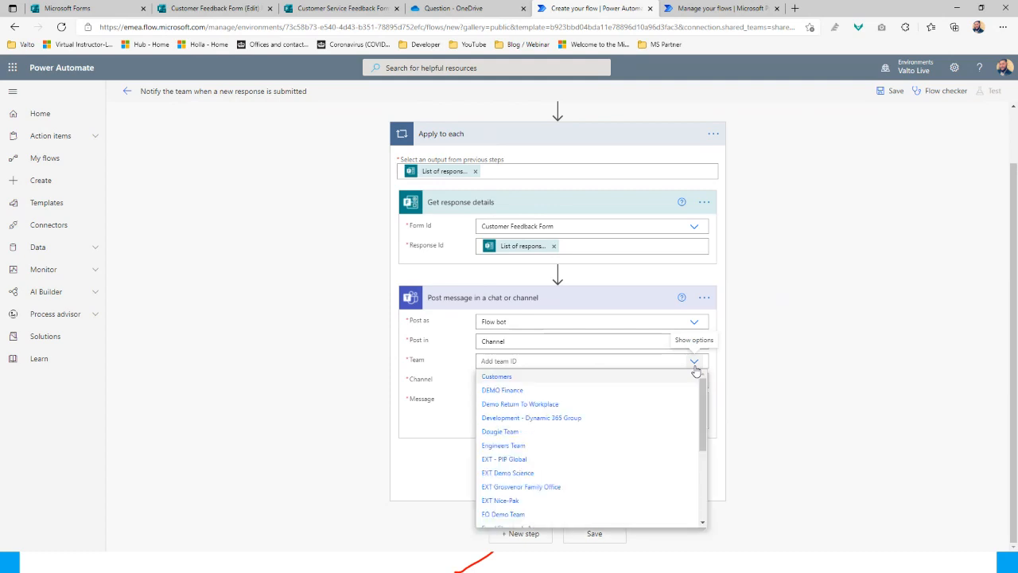
left_click(493, 434)
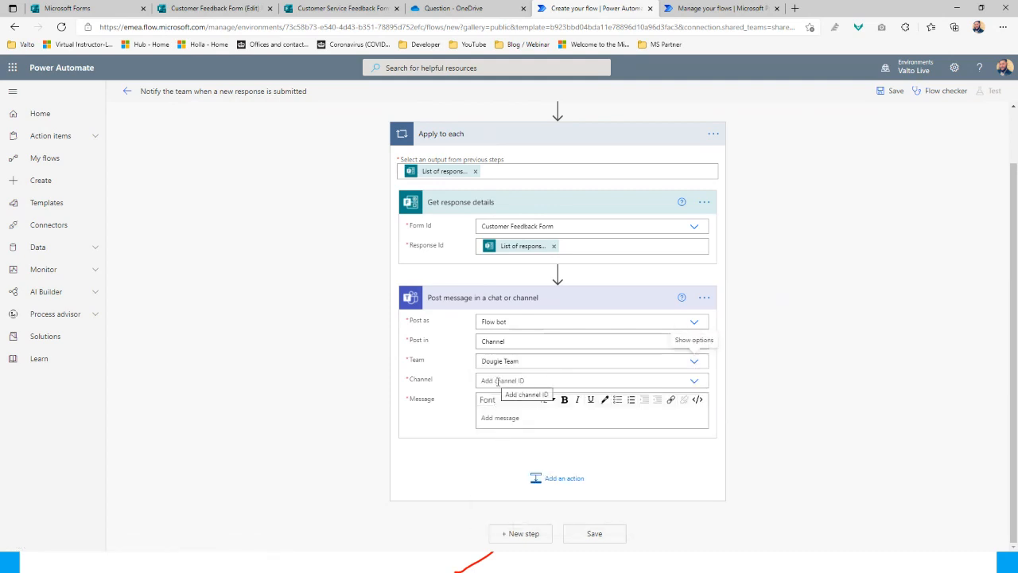
left_click(694, 381)
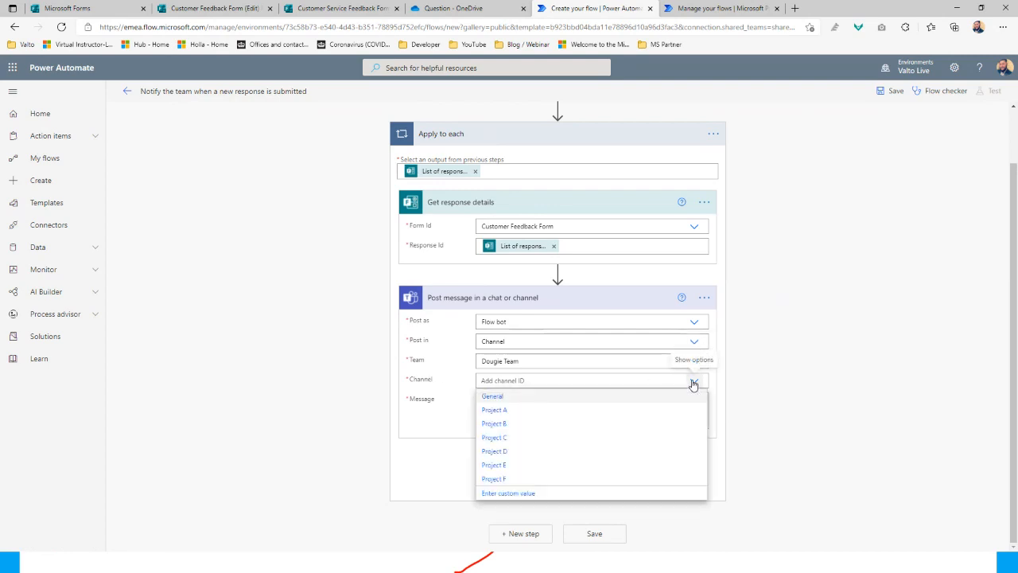
left_click(505, 401)
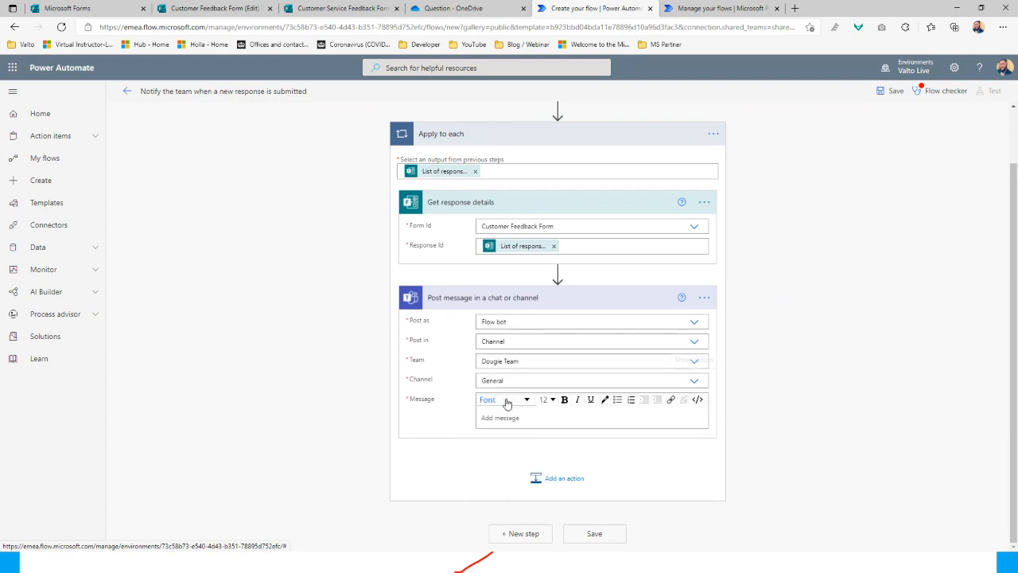
Write a new-feedback intro line followed by Name:, Email Address: and Issues: labels
left_click(503, 419)
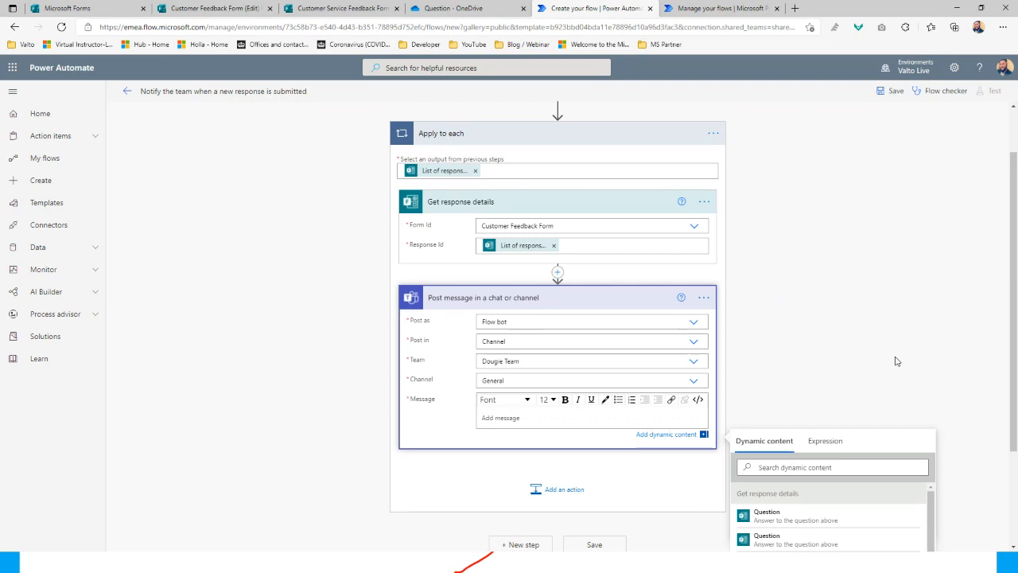
type("A new feedback form has been submitted. Please see details bel")
type("ow:")
key("Return")
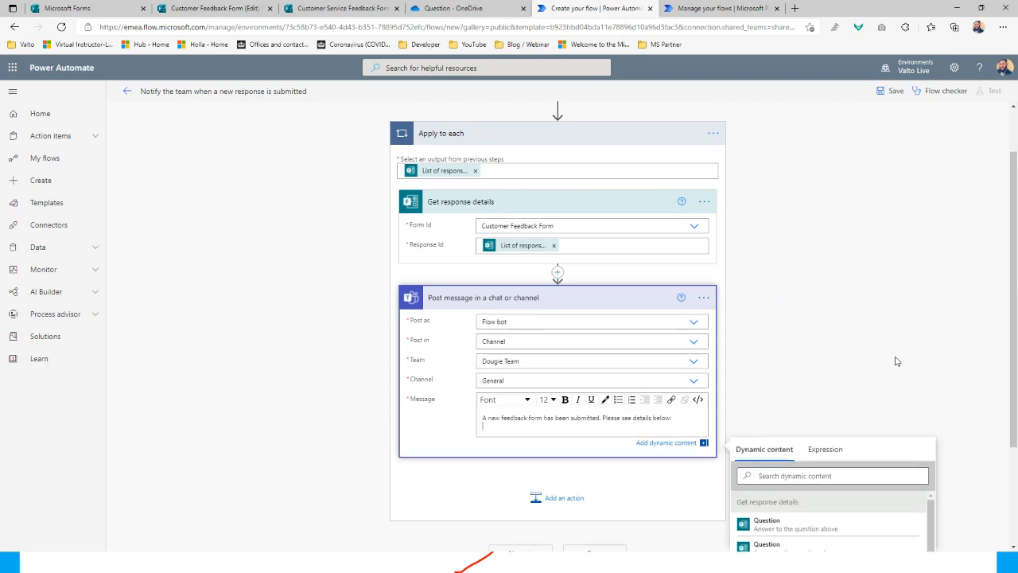
scroll(872, 328, "down", 1)
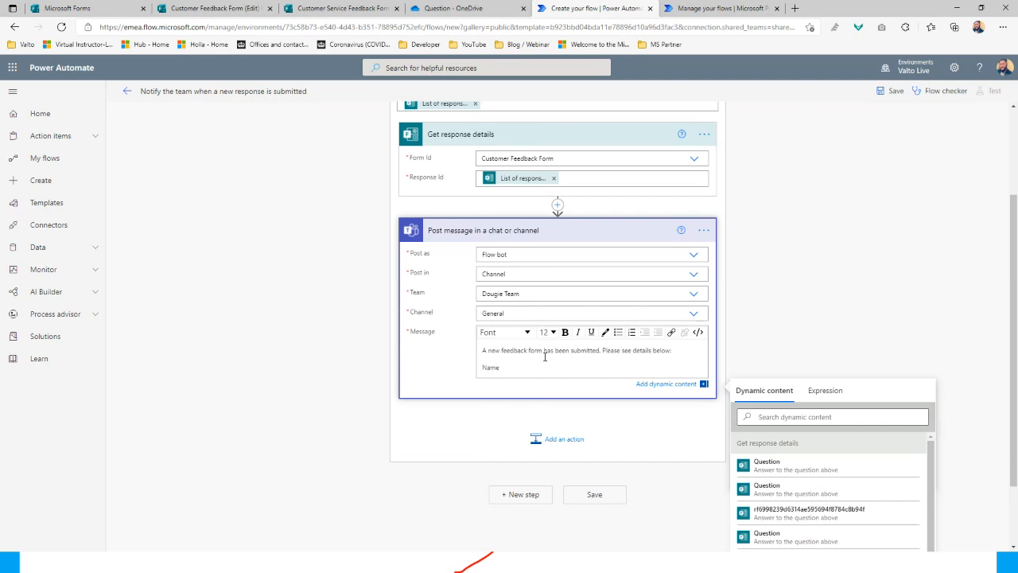
type("Name:")
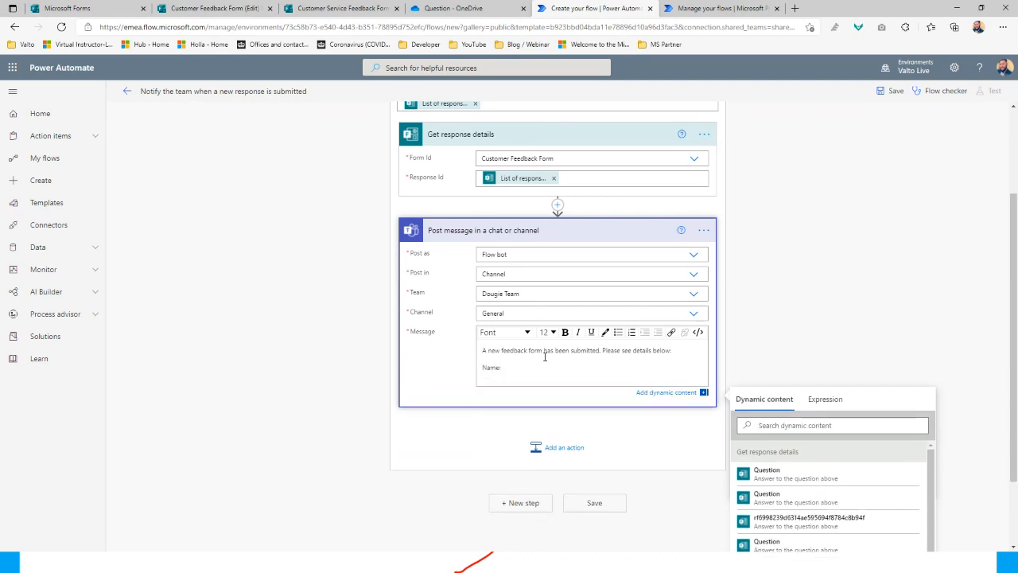
type("Email:Address:")
key("Return")
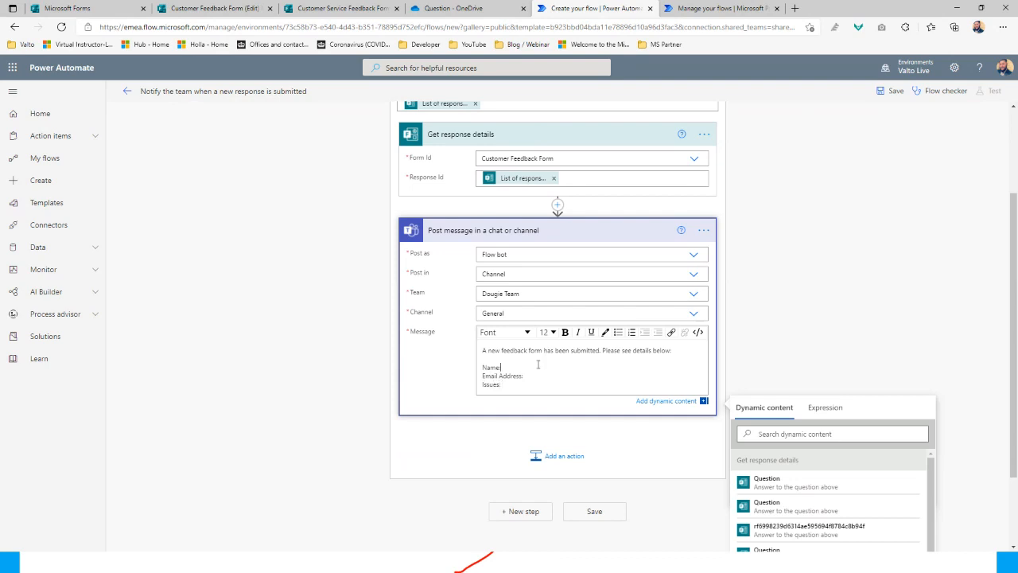
scroll(530, 364, "down", 1)
type(":")
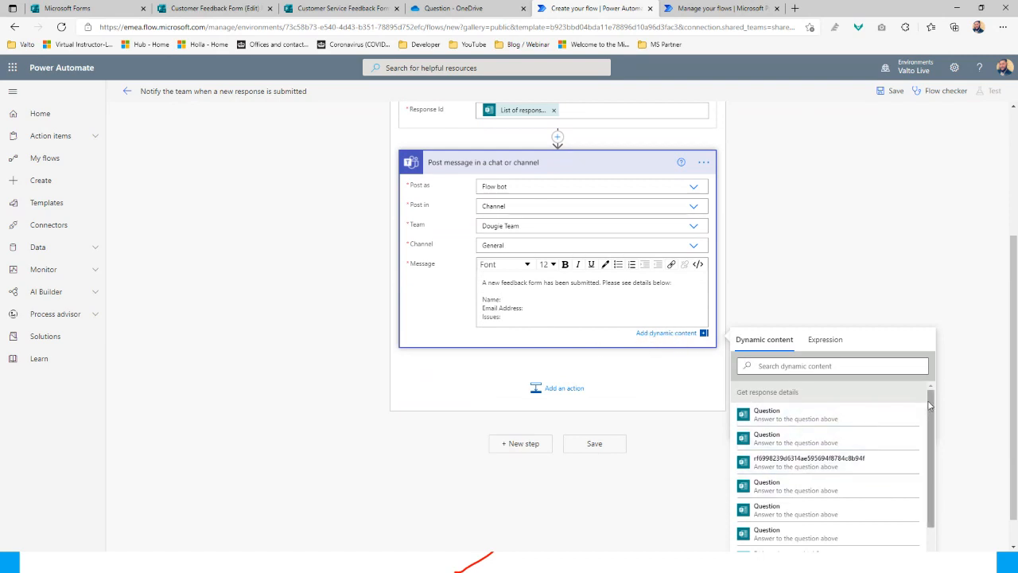
left_click_drag(931, 404, 948, 479)
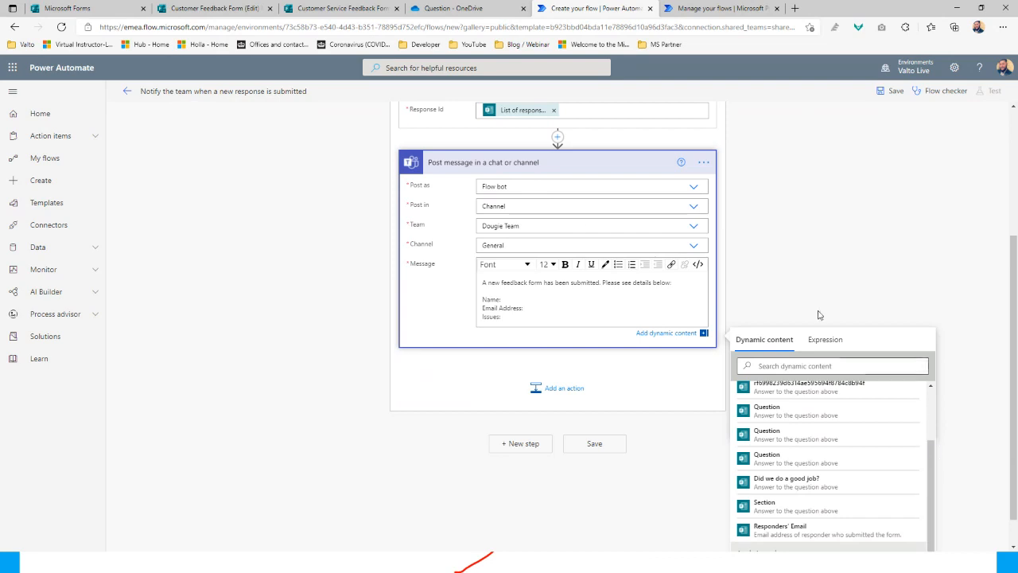
scroll(652, 324, "up", 2)
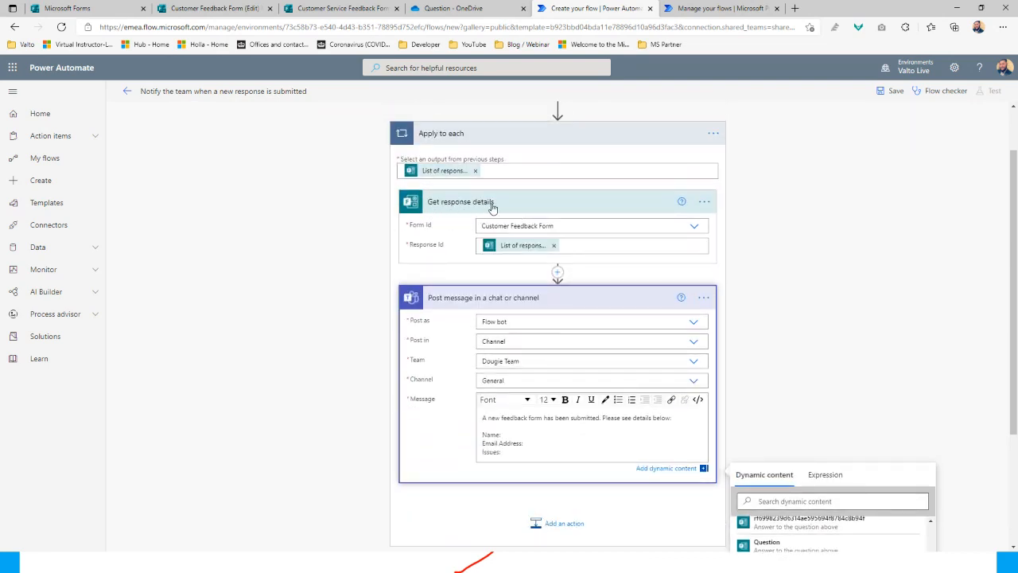
scroll(755, 326, "down", 2)
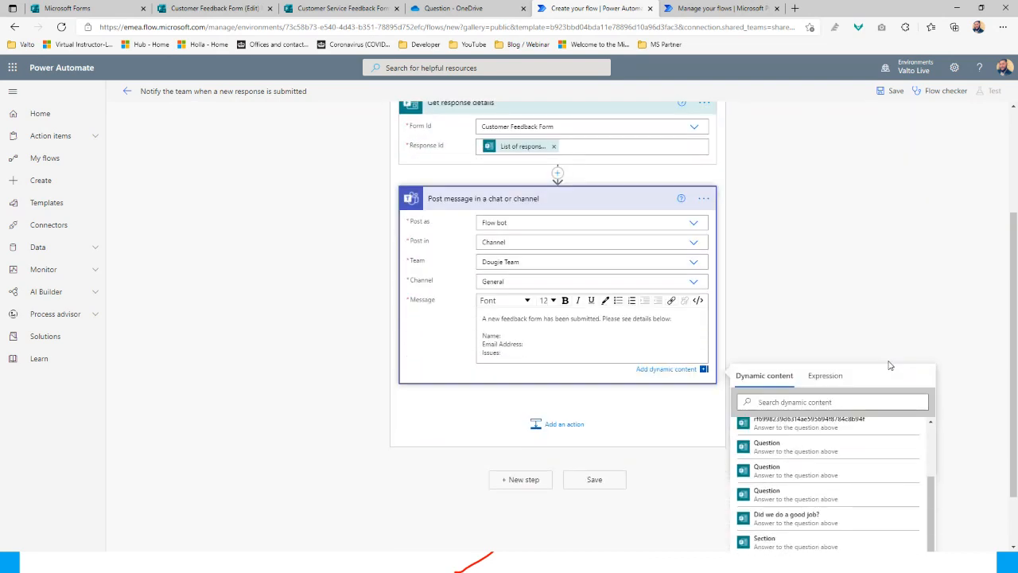
Place the cursor after Name: and search the dynamic content for the Name answer
left_click(777, 367)
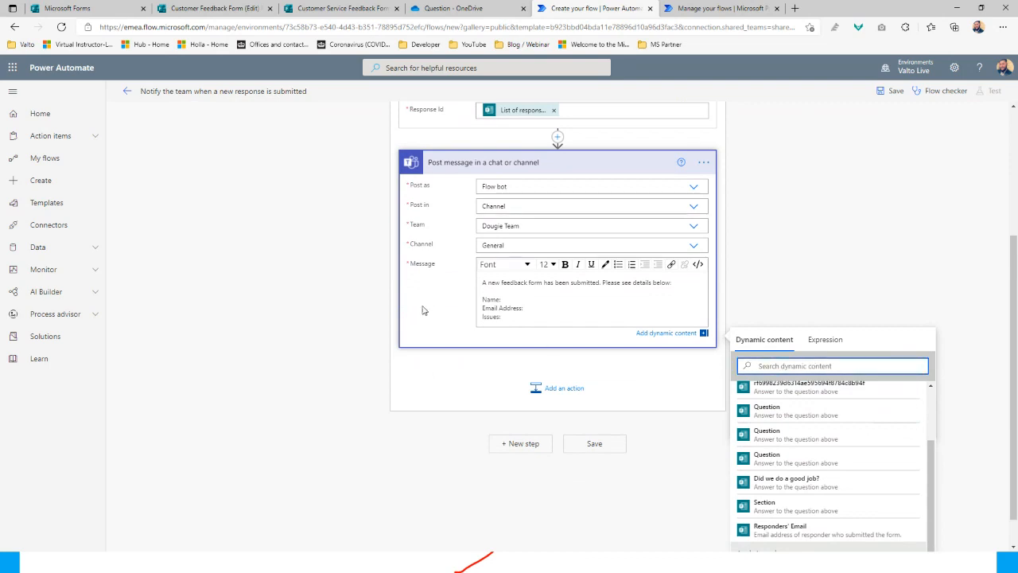
left_click(514, 301)
left_click(772, 363)
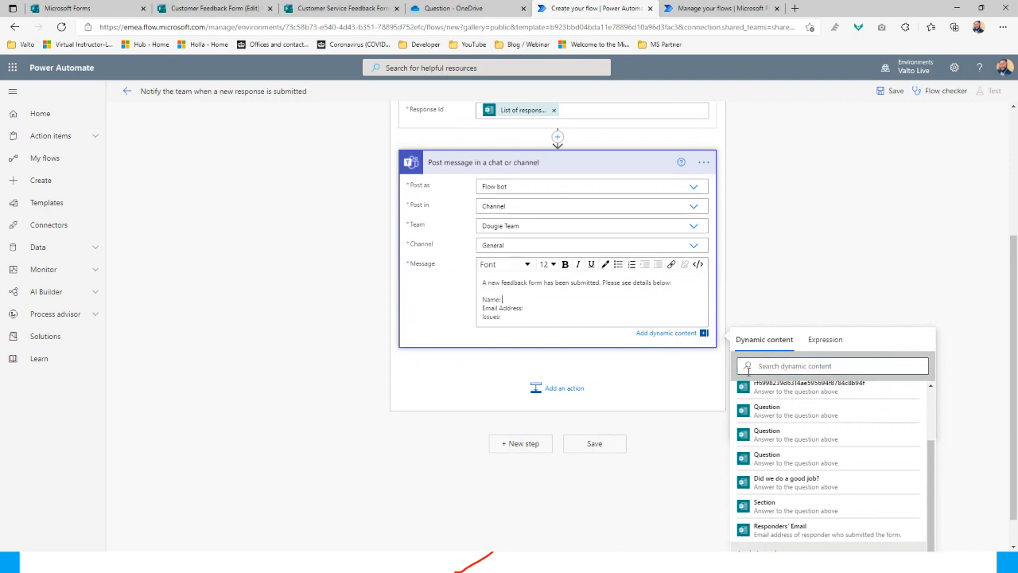
type("nam")
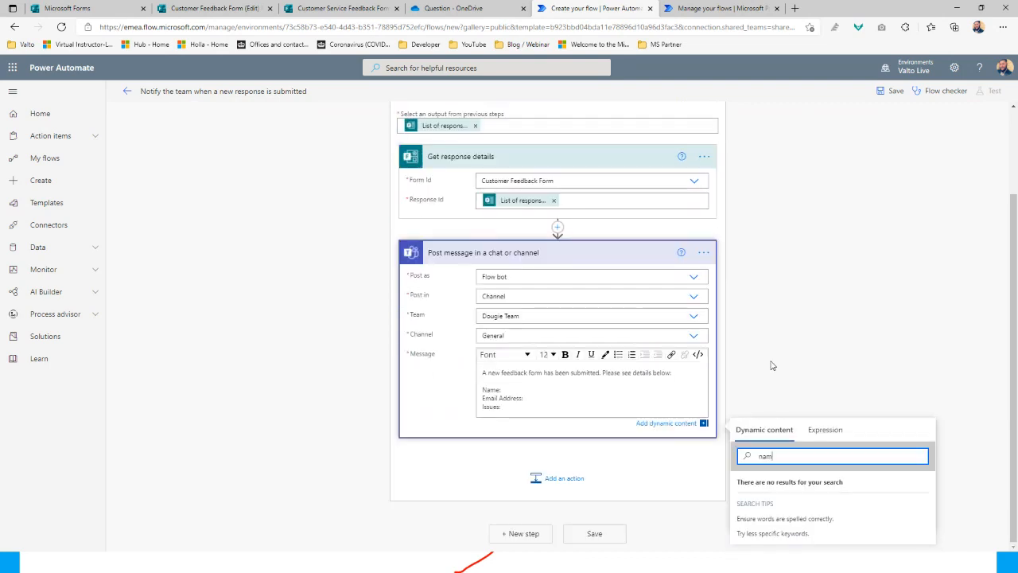
type("e")
key("BackSpace")
key("BackSpace")
key("BackSpace")
key("BackSpace")
type("f")
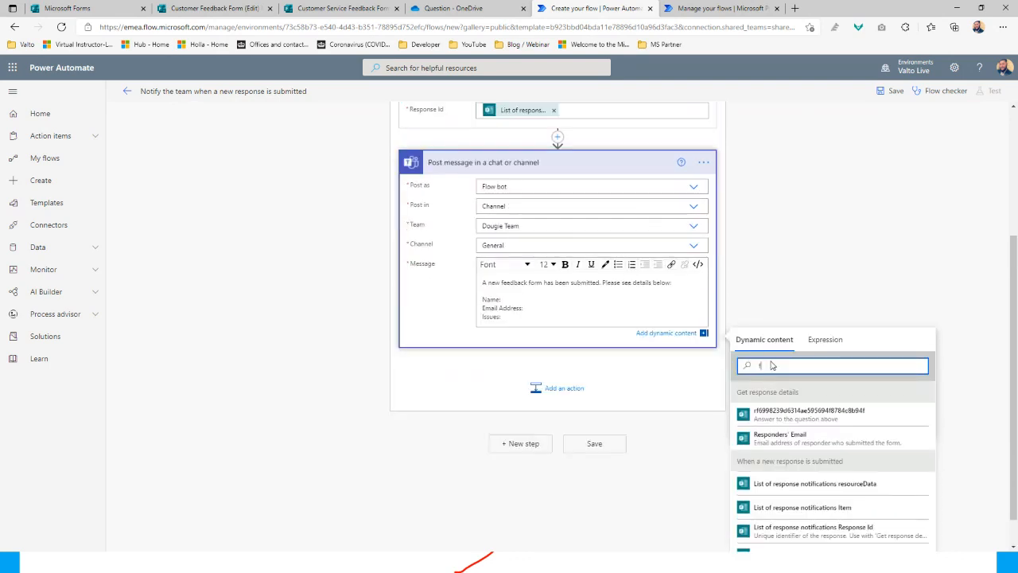
key("BackSpace")
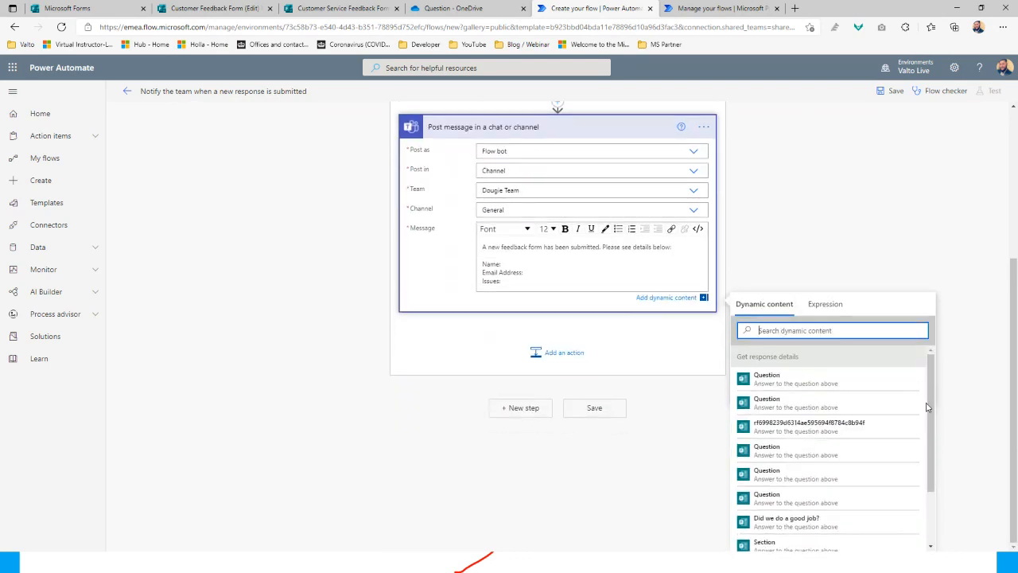
scroll(927, 407, "down", 2)
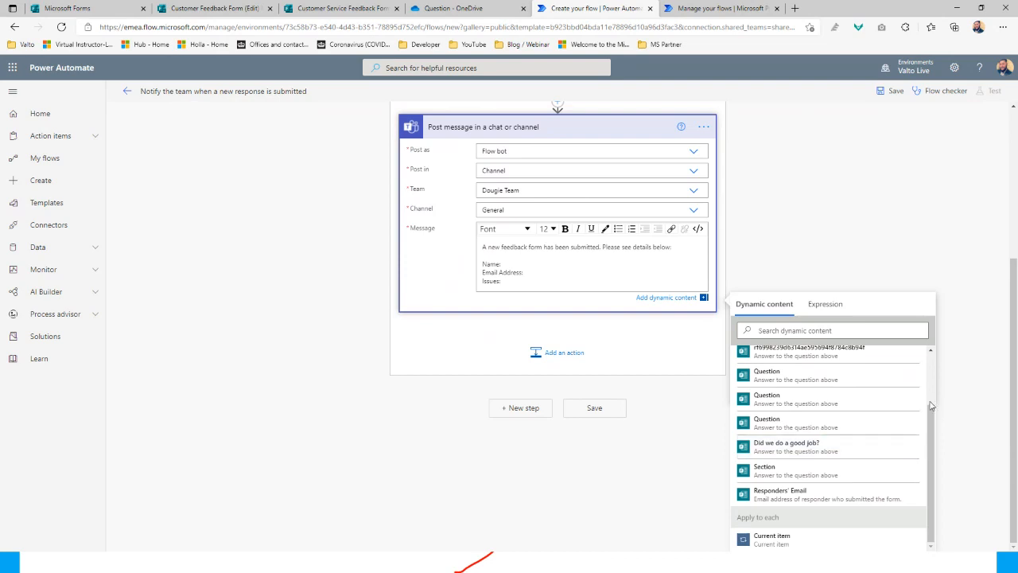
scroll(932, 405, "up", 1)
scroll(852, 200, "up", 2)
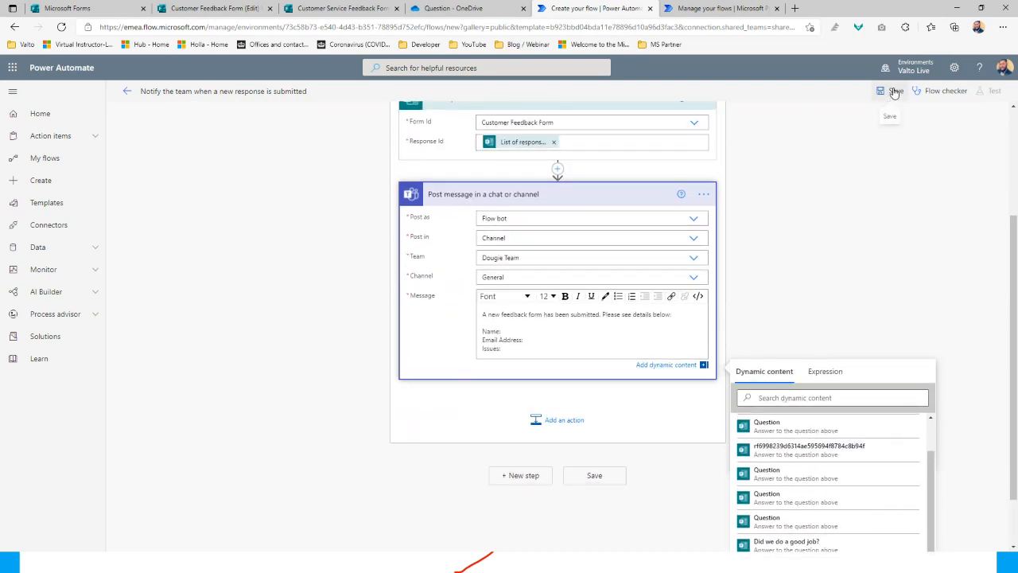
Save the flow
left_click(894, 93)
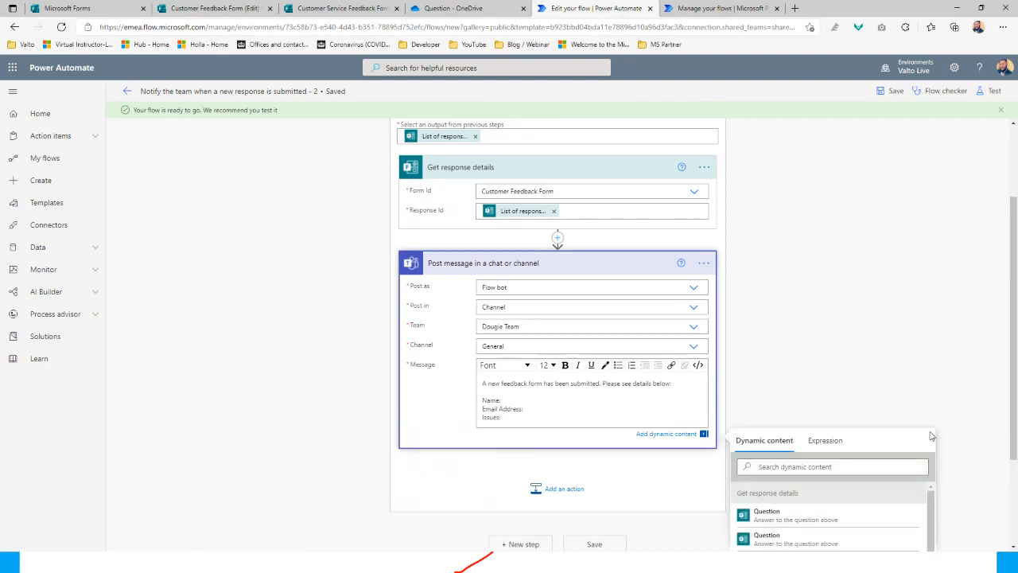
scroll(893, 386, "down", 2)
left_click_drag(930, 377, 932, 445)
scroll(784, 227, "up", 3)
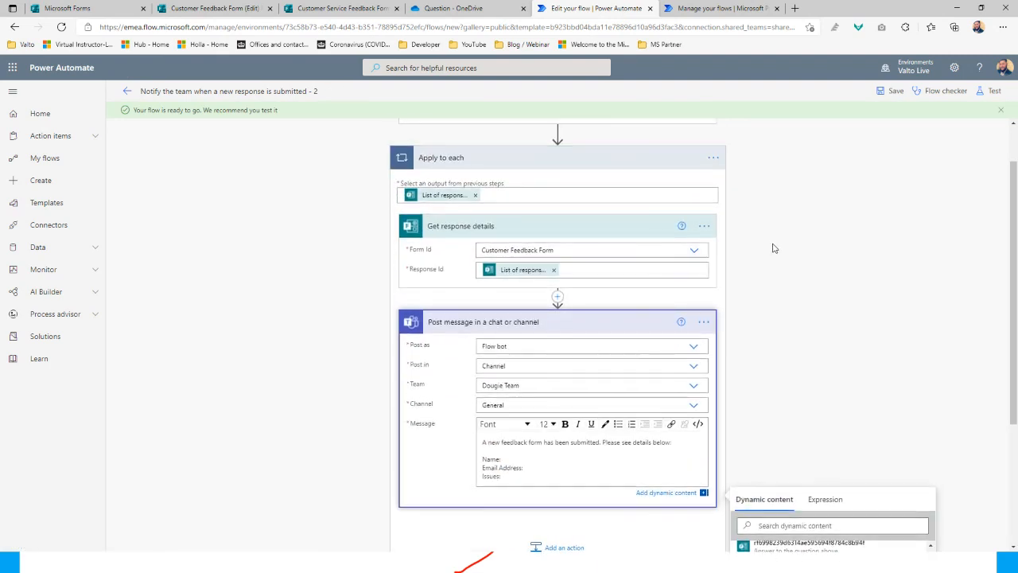
scroll(775, 249, "up", 1)
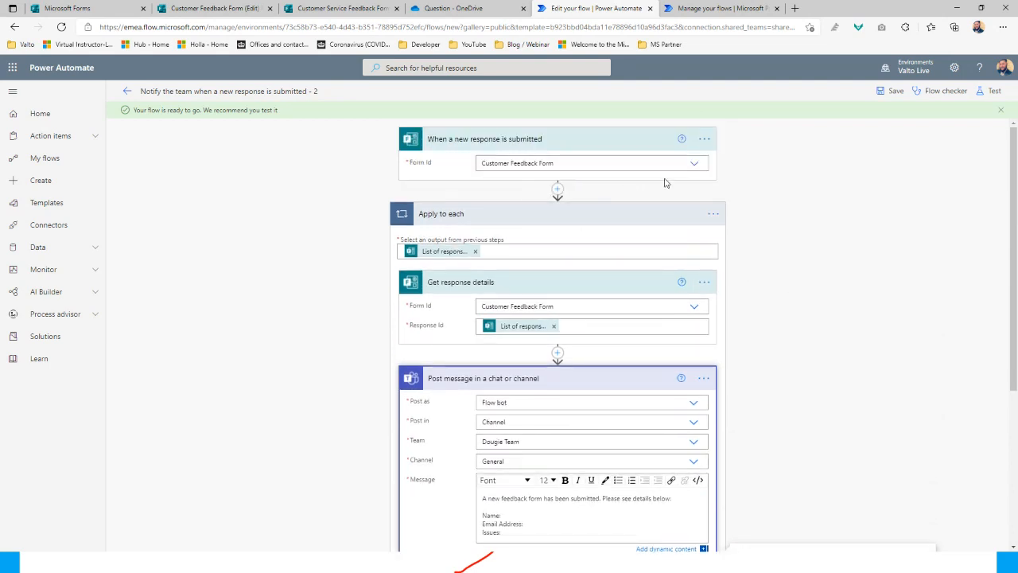
Switch trigger and Get response details to Customer Service Feedback Form, then save again
left_click(693, 165)
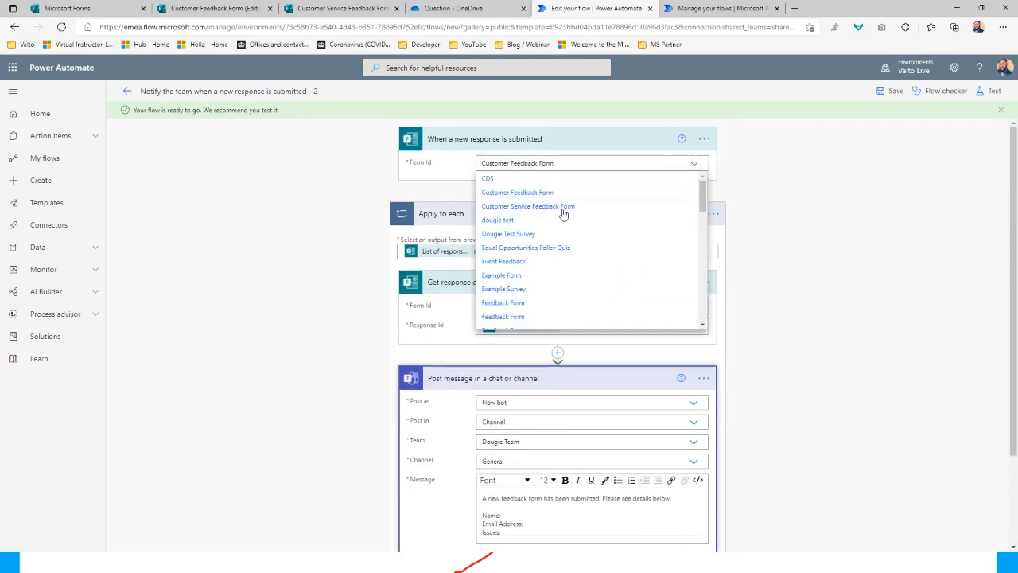
left_click(565, 207)
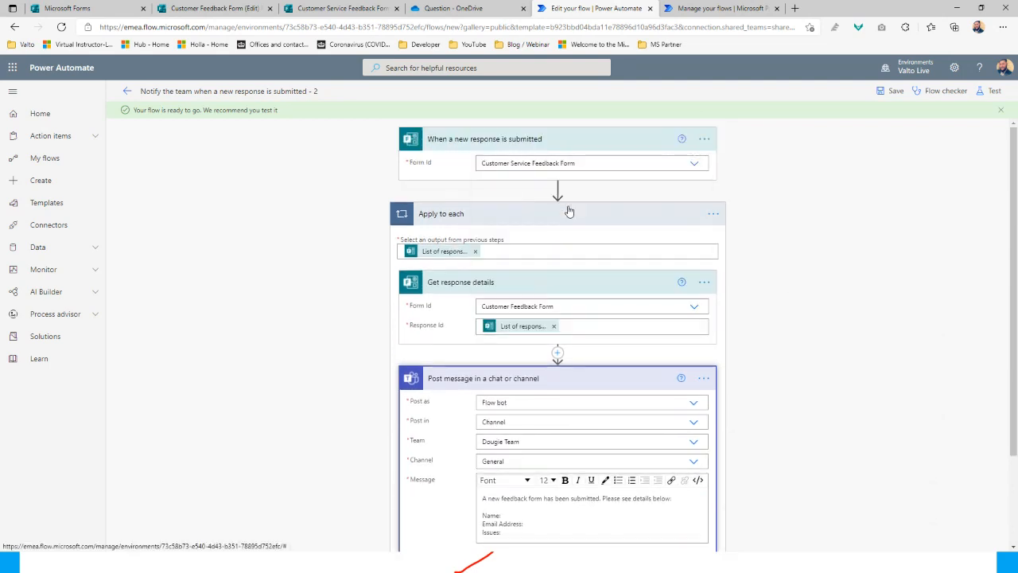
left_click(693, 310)
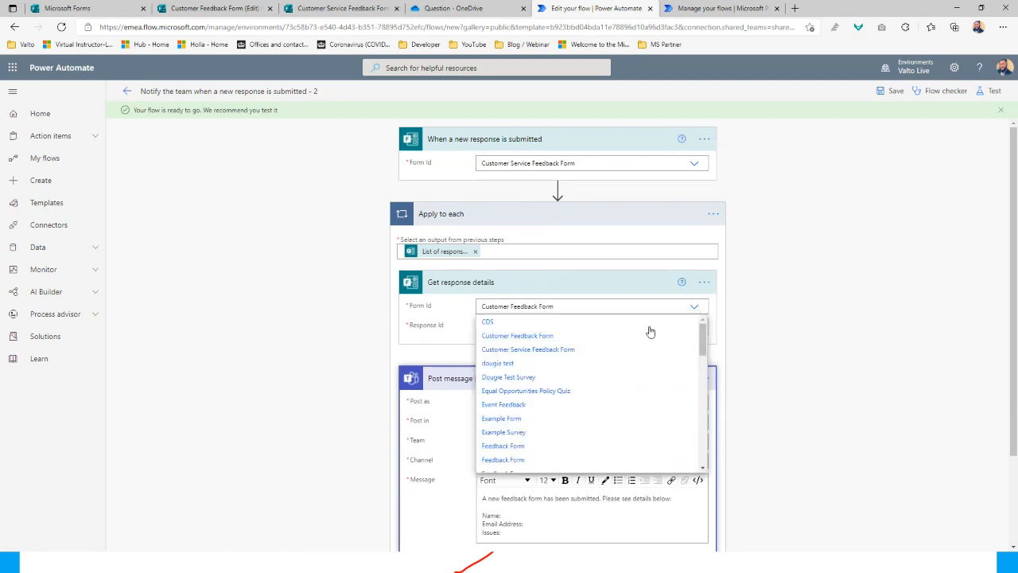
left_click(570, 351)
scroll(825, 214, "down", 2)
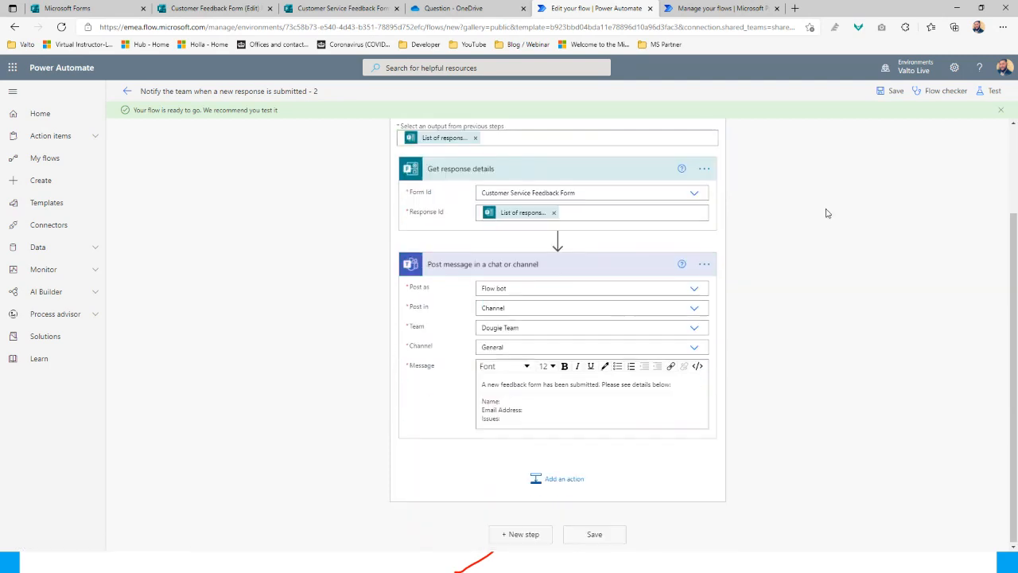
left_click(891, 92)
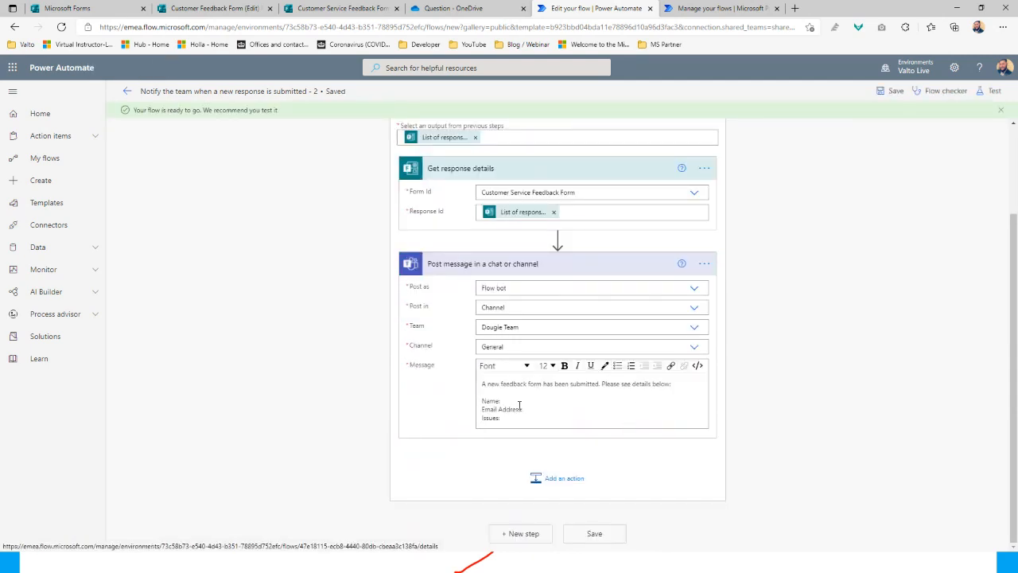
Insert the Name, Email address and 'Was there an issue with our service?' answers after Name:, Email Address: and Issues:
left_click(502, 399)
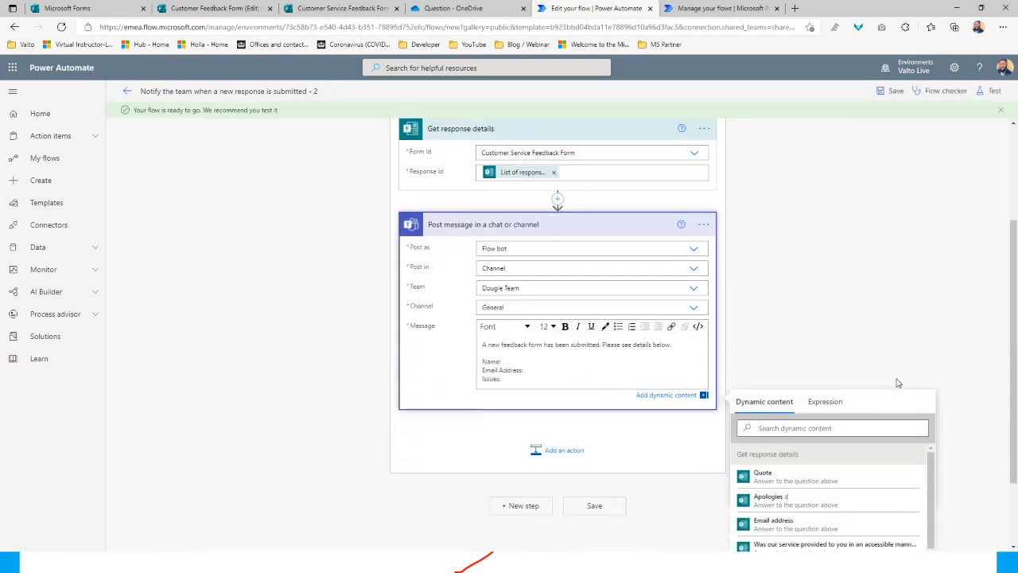
left_click(785, 337)
type("name")
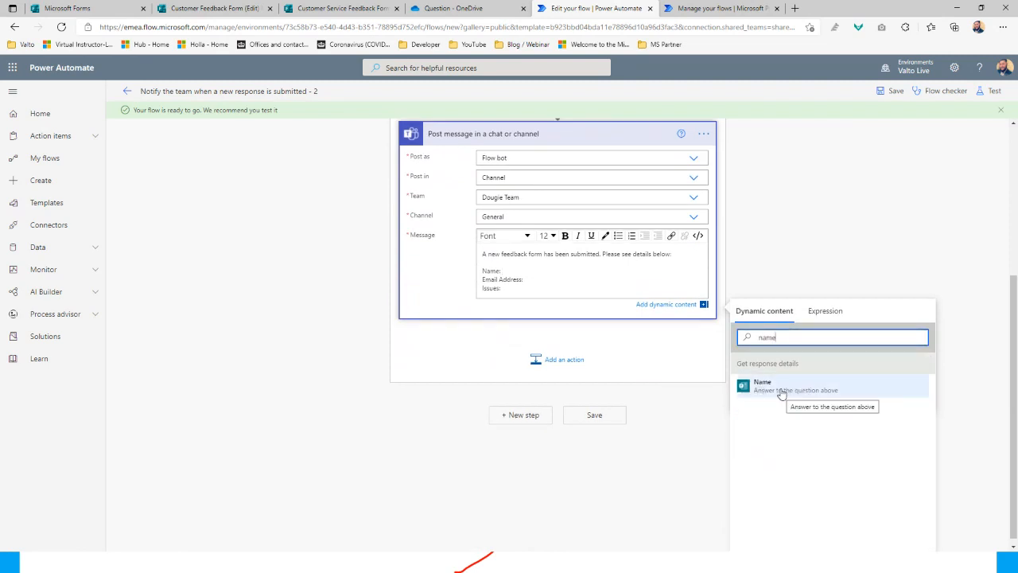
left_click(780, 395)
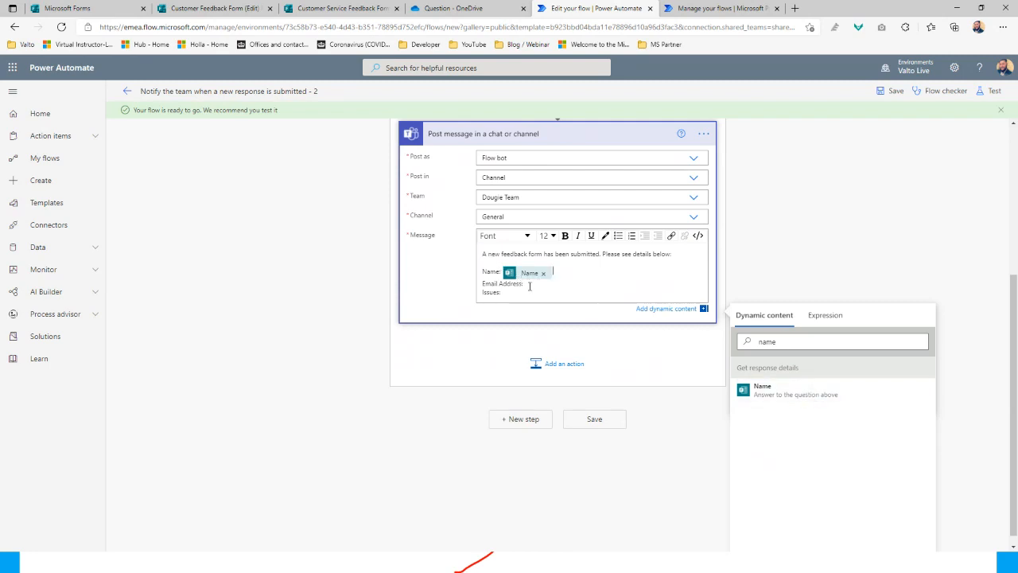
double_click(810, 343)
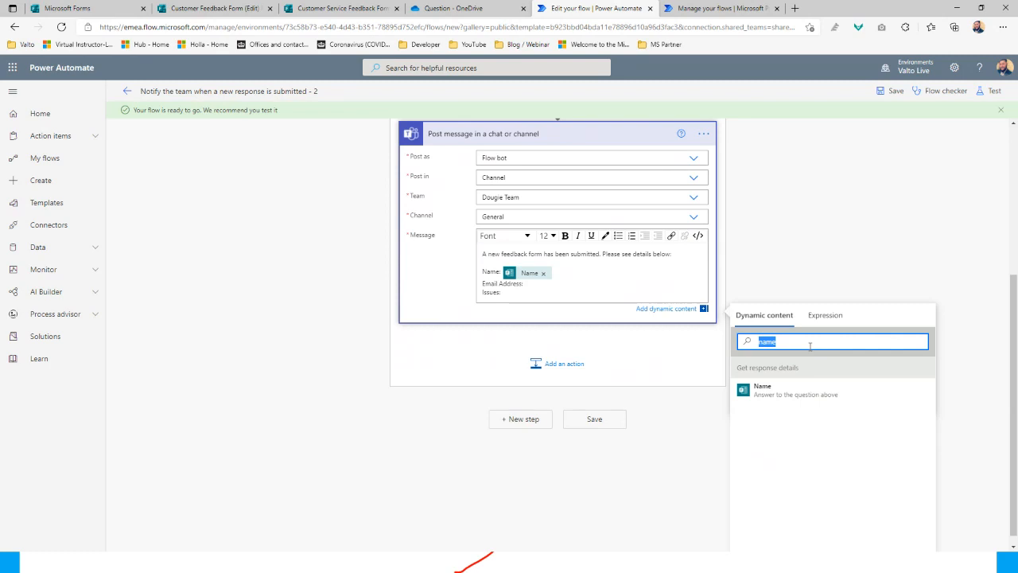
key("BackSpace")
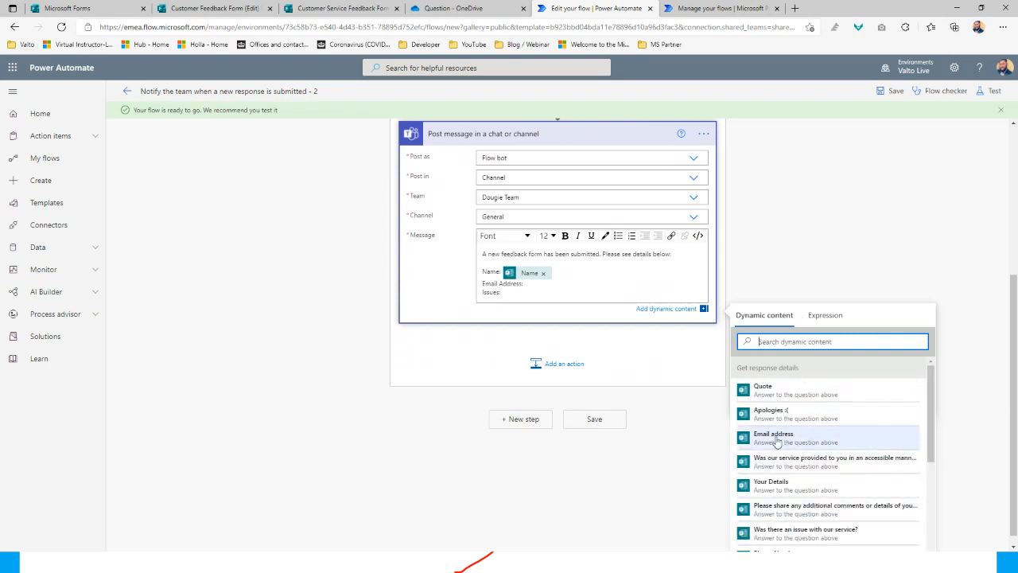
left_click(775, 436)
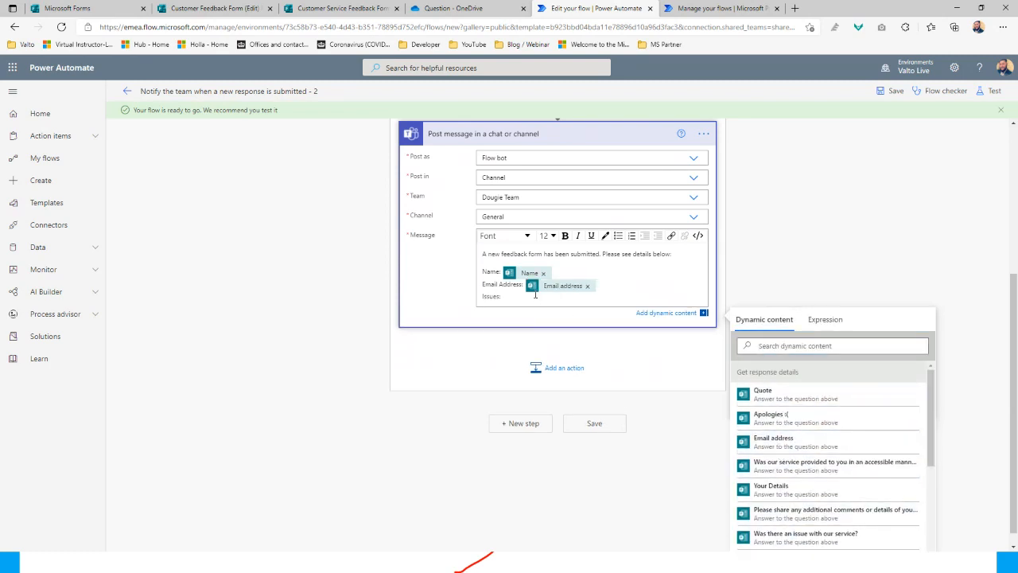
left_click(810, 345)
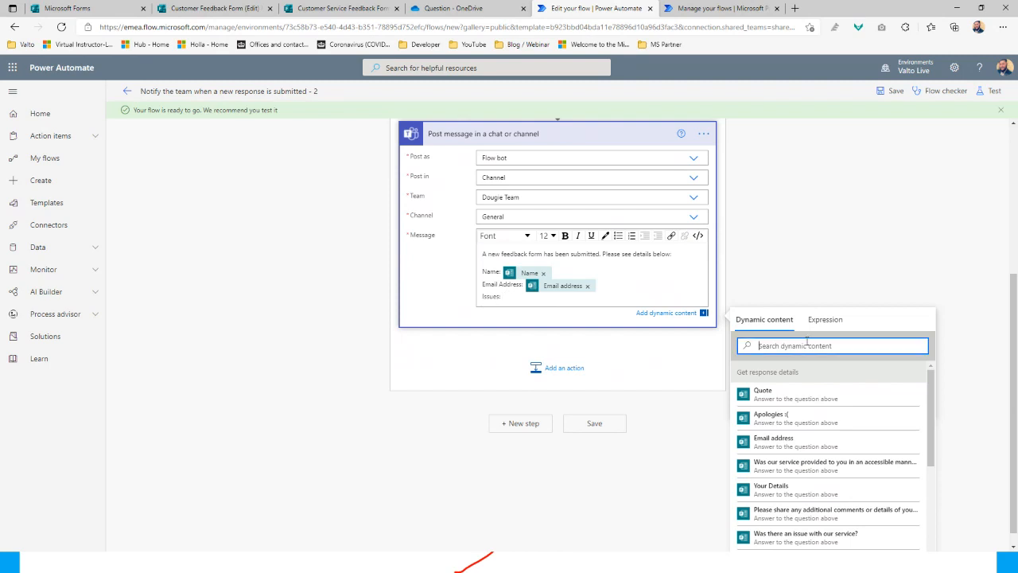
type("issue")
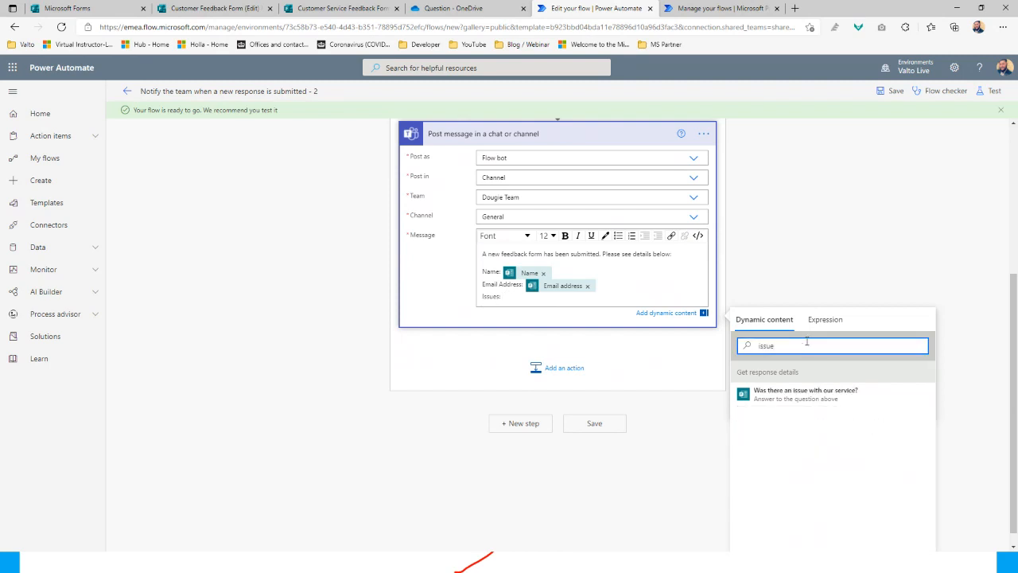
left_click(832, 399)
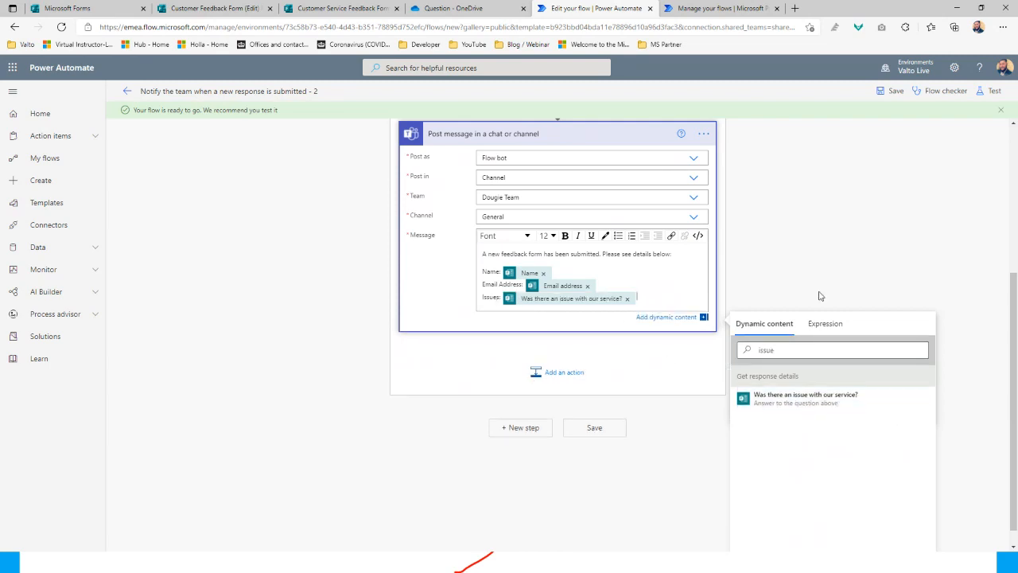
left_click(817, 254)
scroll(820, 253, "up", 3)
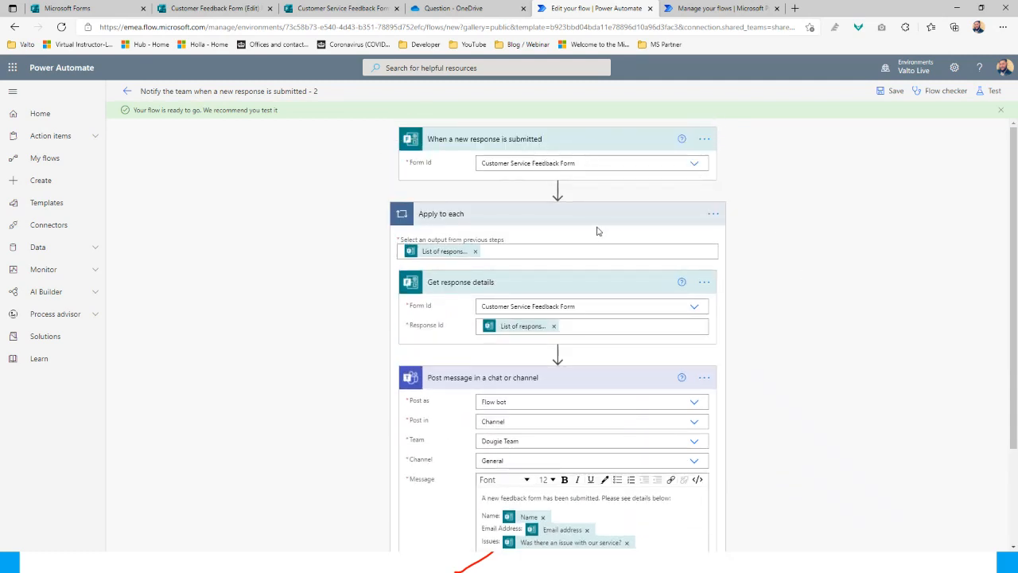
scroll(599, 231, "down", 1)
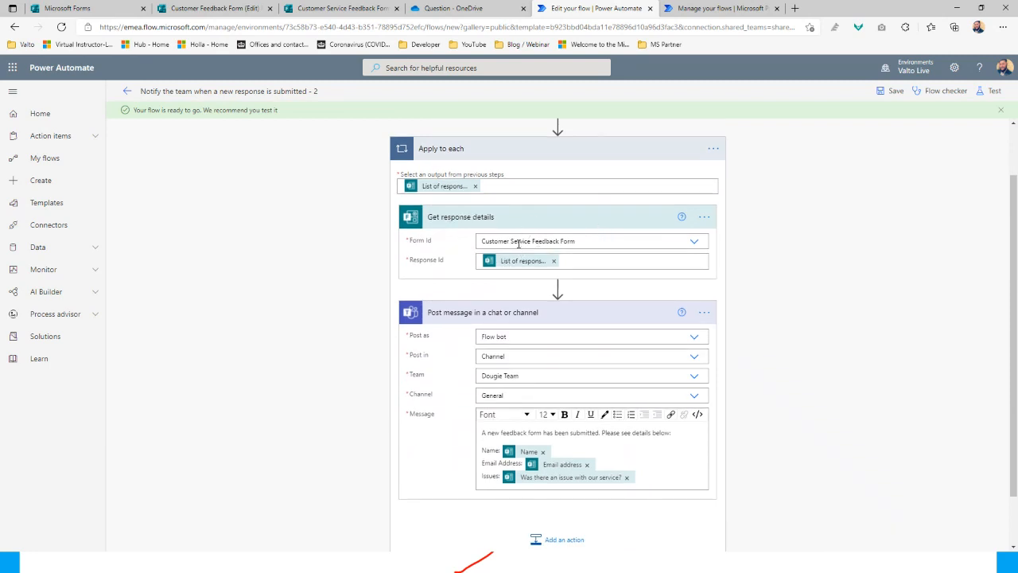
scroll(534, 267, "up", 1)
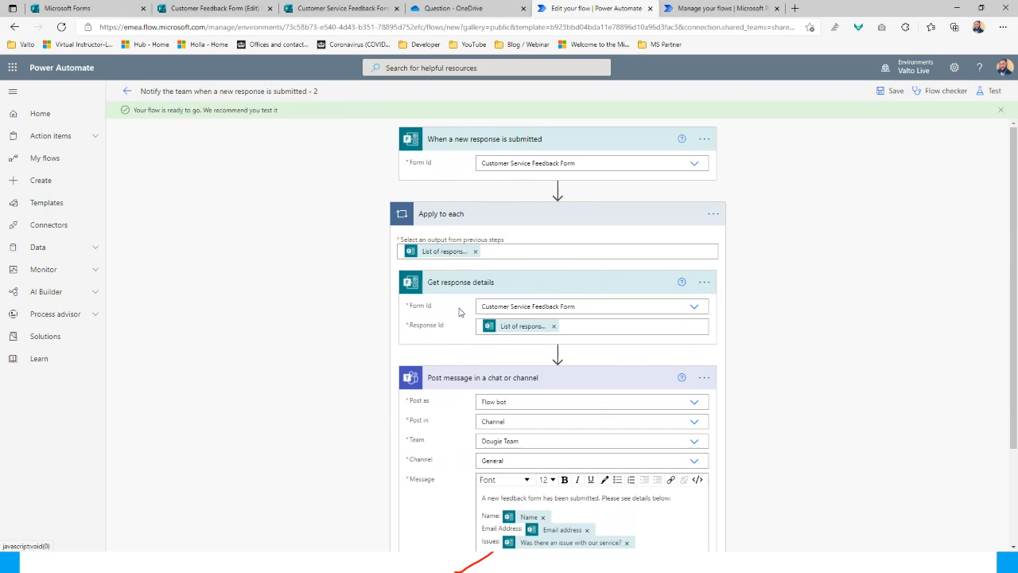
scroll(561, 318, "down", 1)
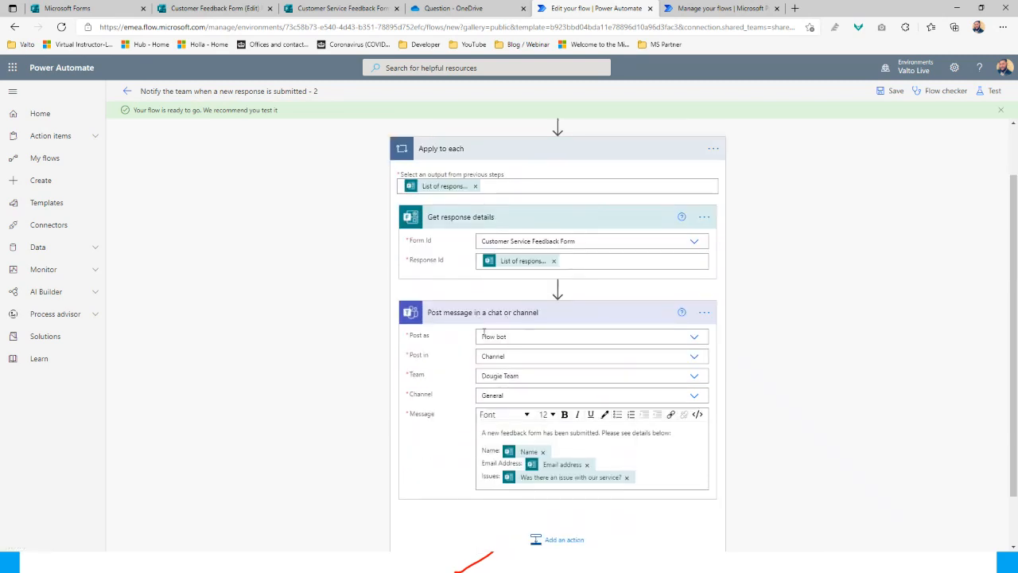
scroll(487, 352, "down", 1)
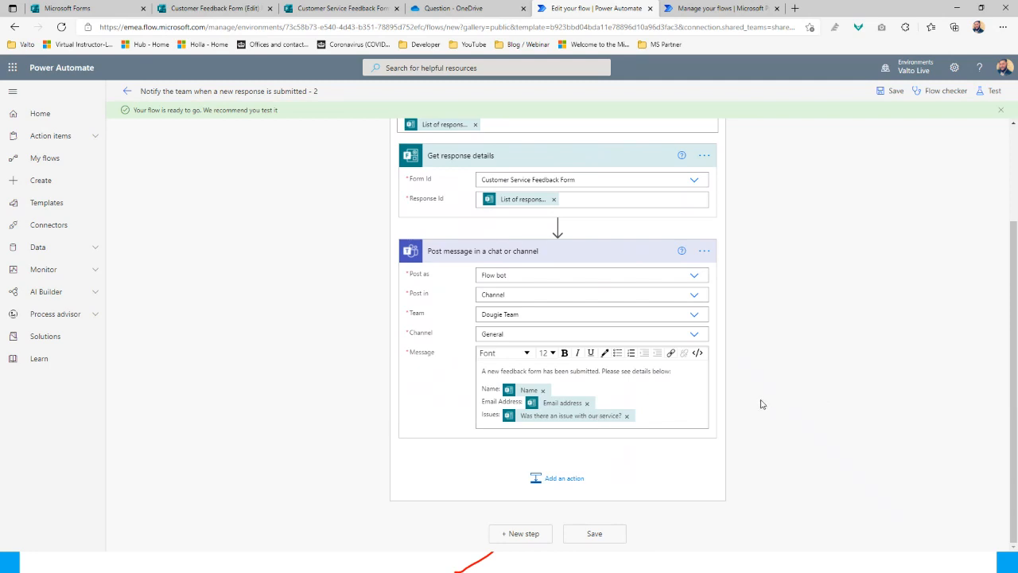
scroll(761, 404, "up", 2)
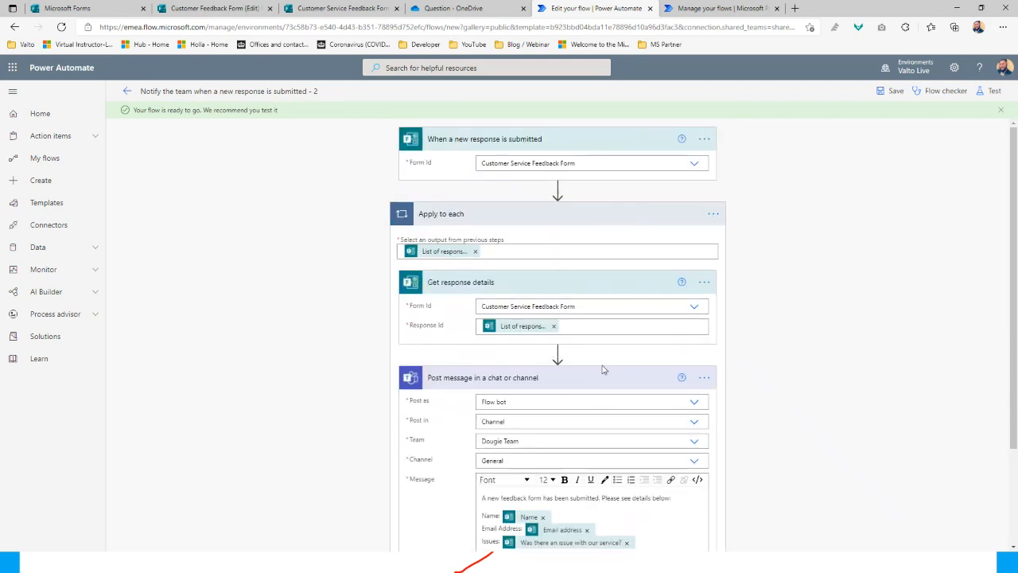
scroll(604, 372, "down", 2)
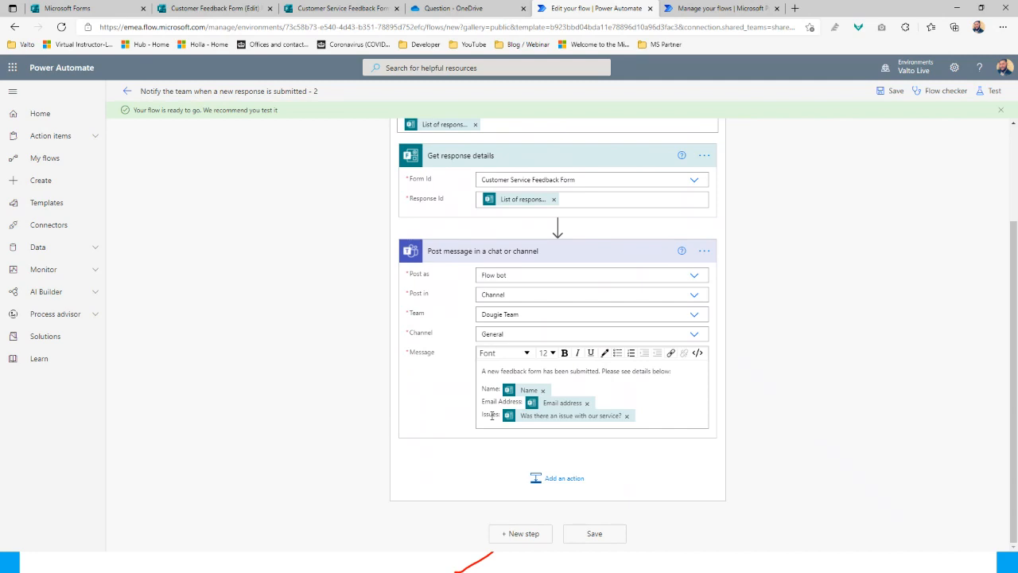
Add a Condition after the Teams post comparing the 'Was there an issue with our service?' answer
left_click(566, 481)
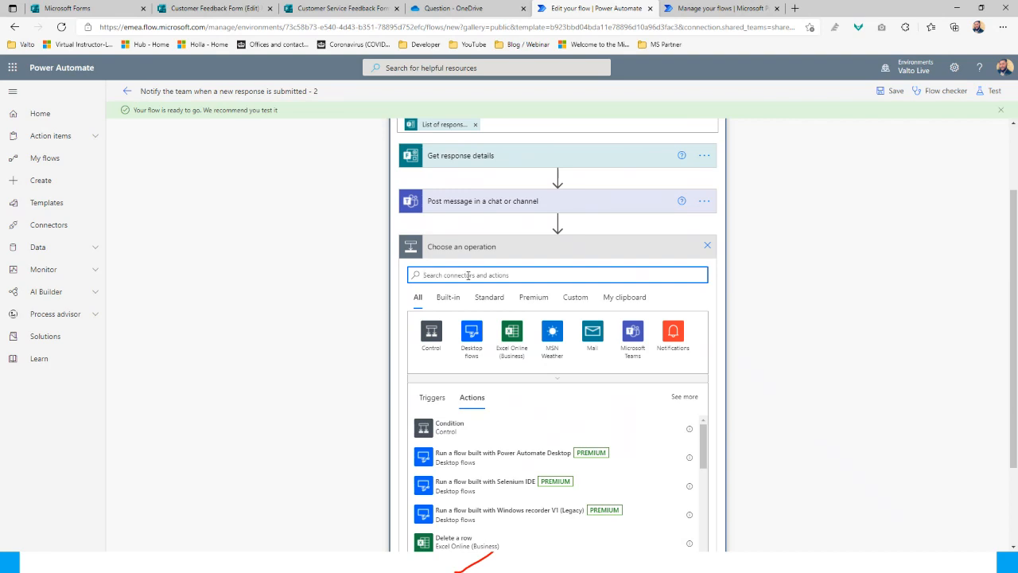
left_click(465, 434)
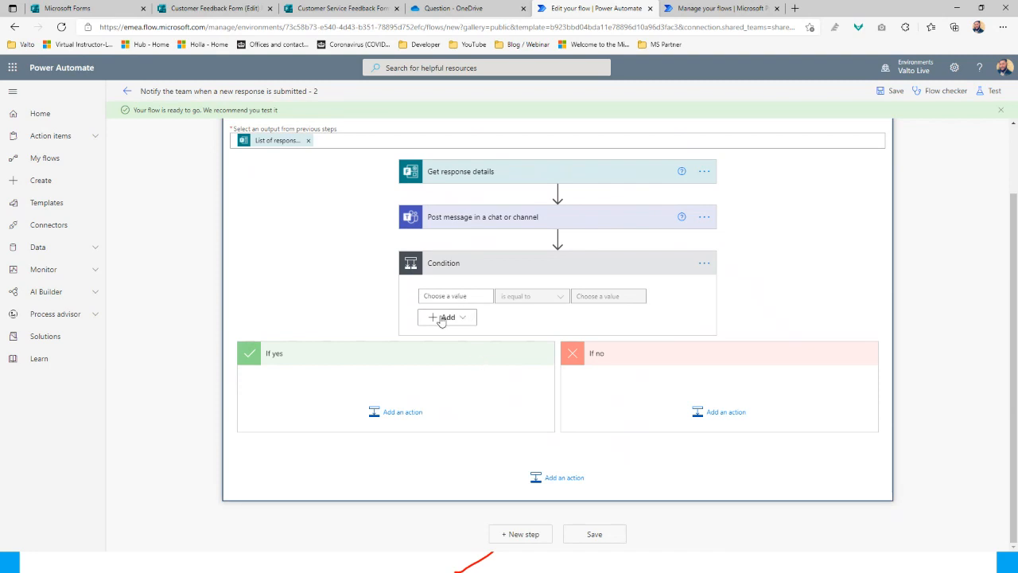
left_click(451, 296)
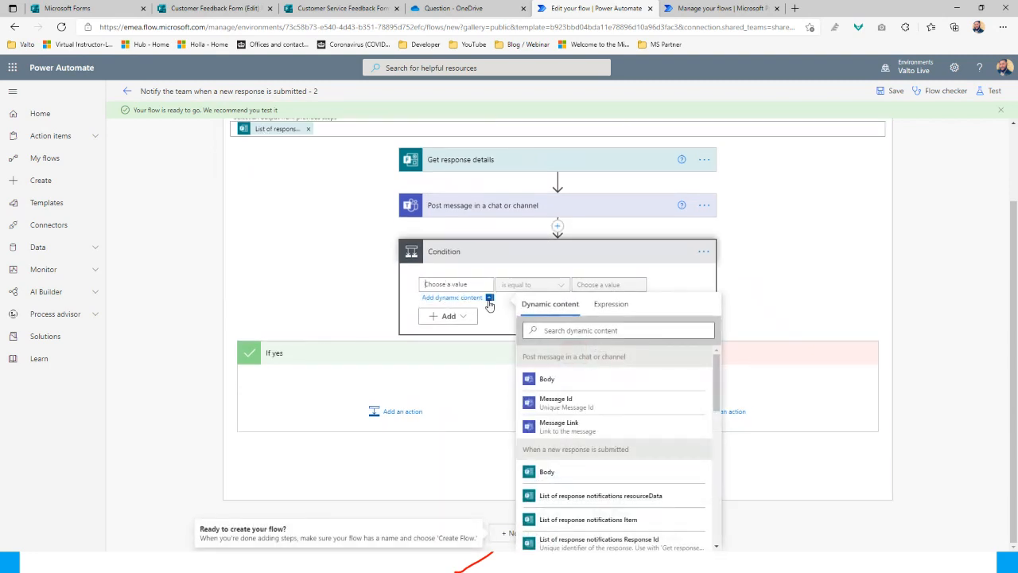
left_click(561, 332)
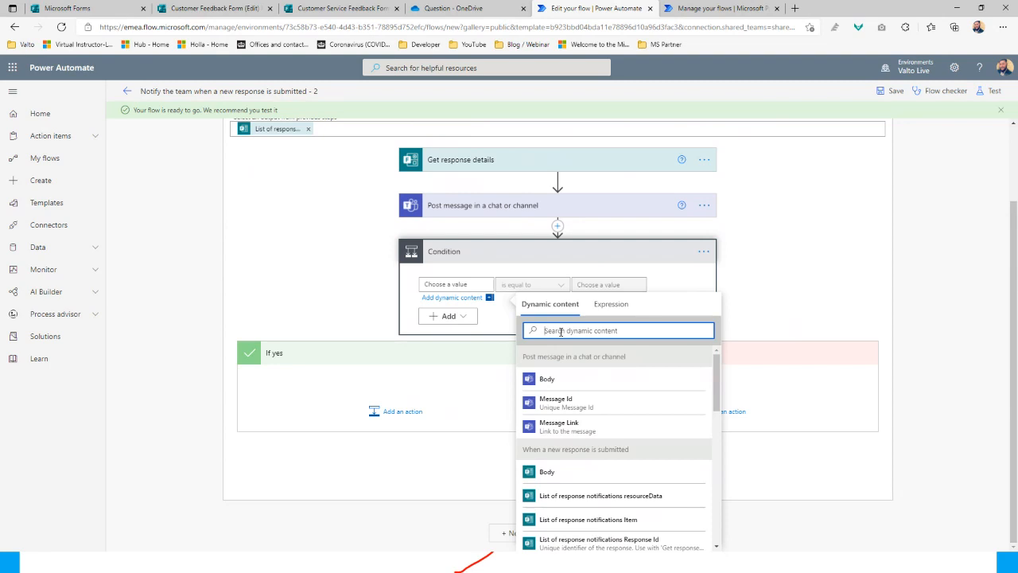
type("issue")
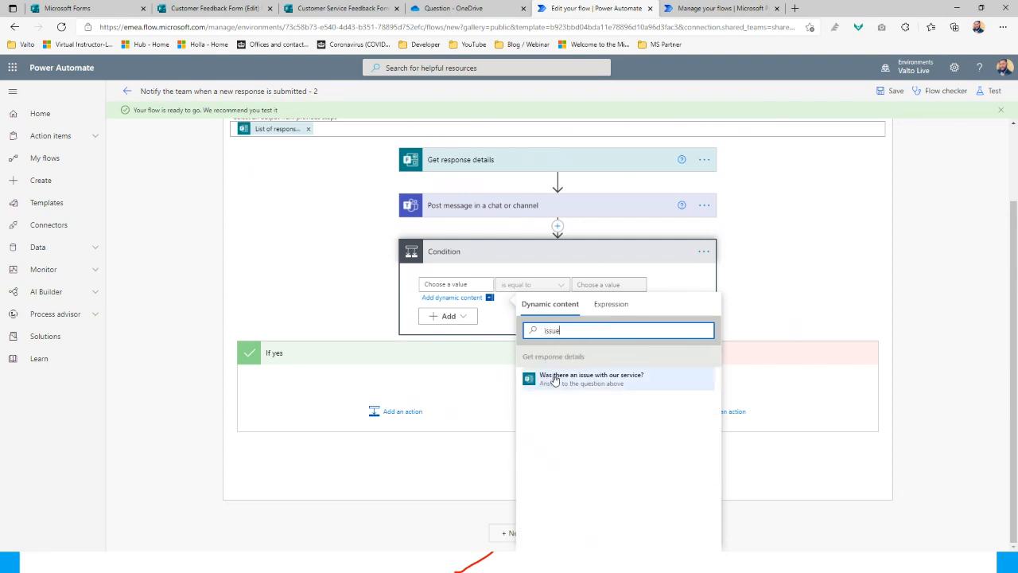
left_click(614, 383)
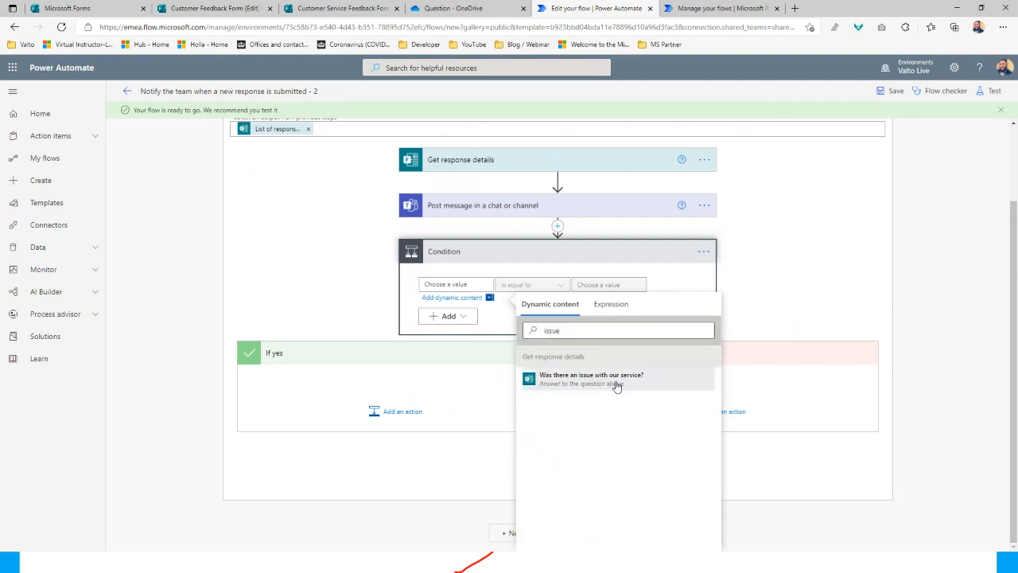
left_click(704, 283)
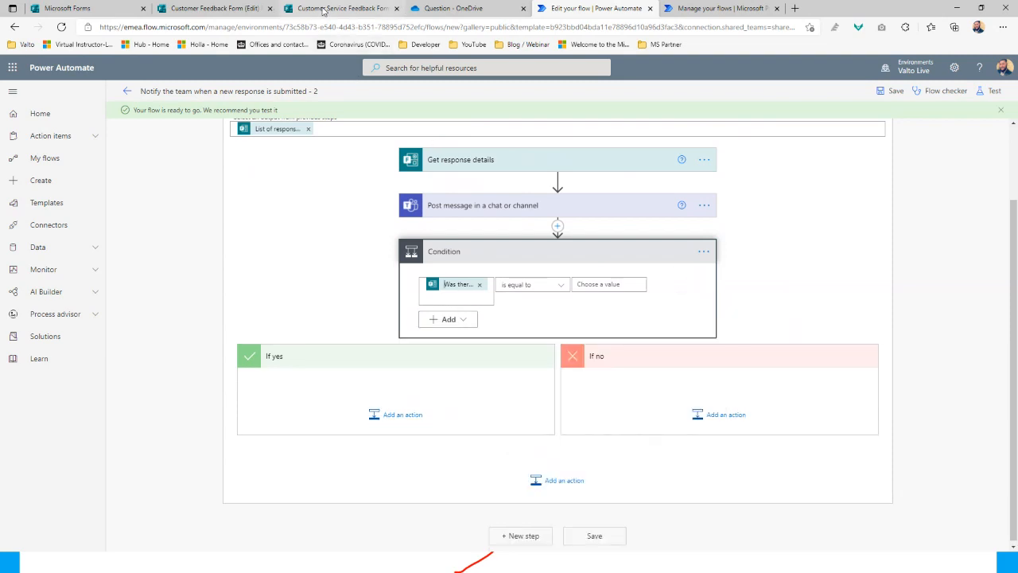
left_click(323, 10)
Confirm question 7 in the form offers Yes and No, then return to the flow editor
scroll(359, 311, "down", 4)
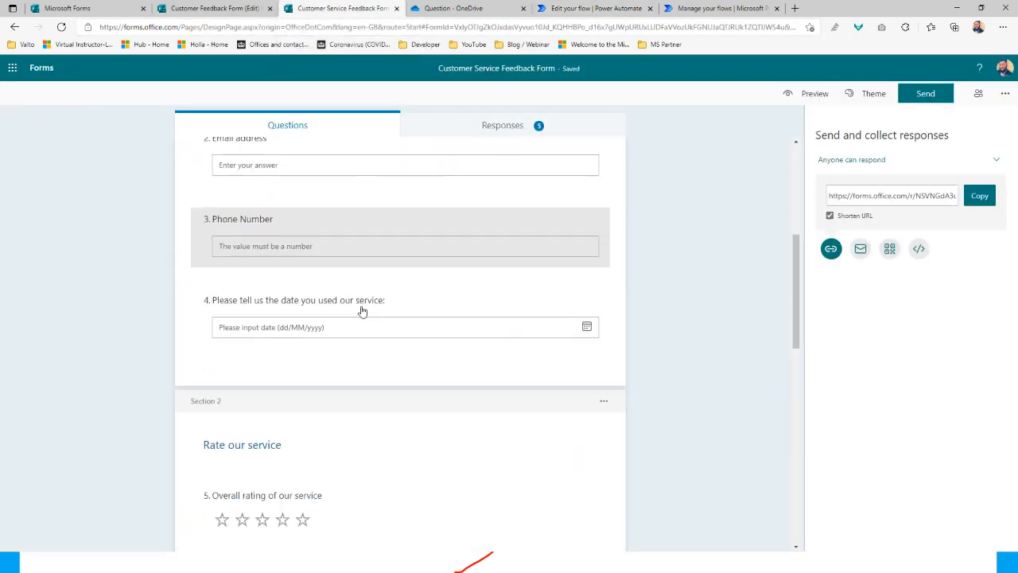
scroll(362, 310, "down", 7)
scroll(363, 309, "up", 3)
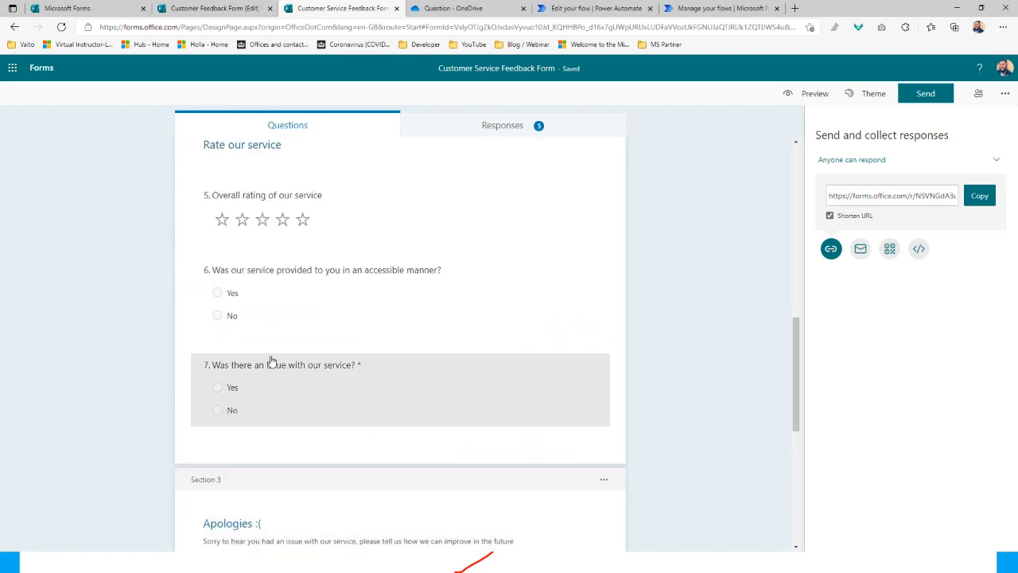
left_click(684, 8)
left_click(632, 10)
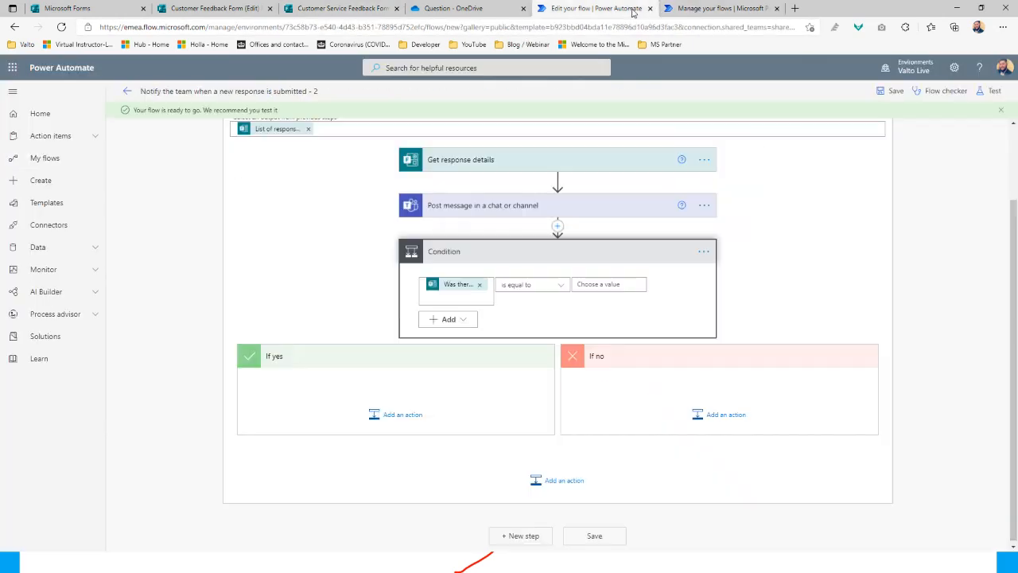
Make the Condition check that the issue answer is equal to 'Yes'
left_click(798, 271)
left_click(598, 284)
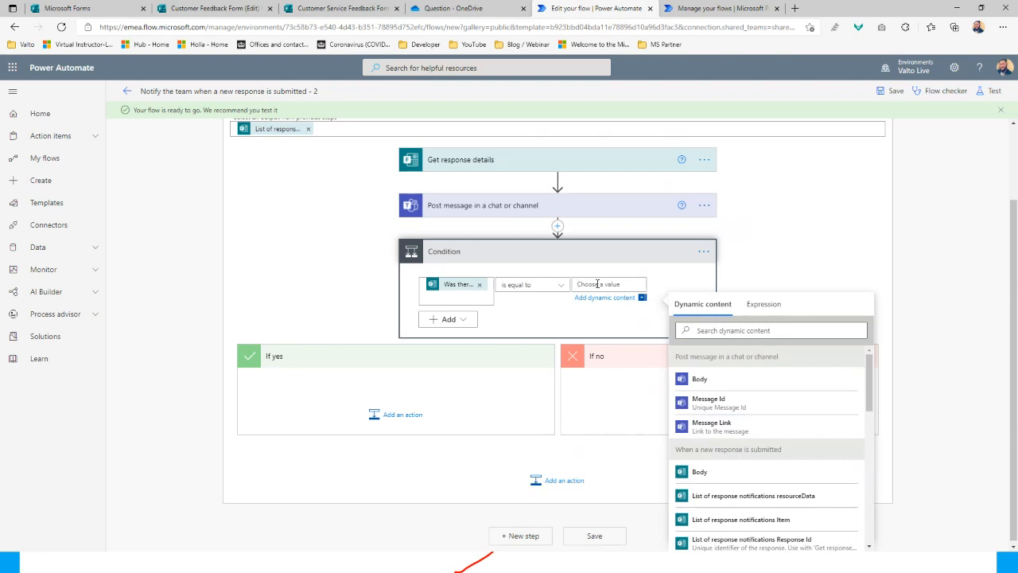
type("Yes")
left_click(765, 249)
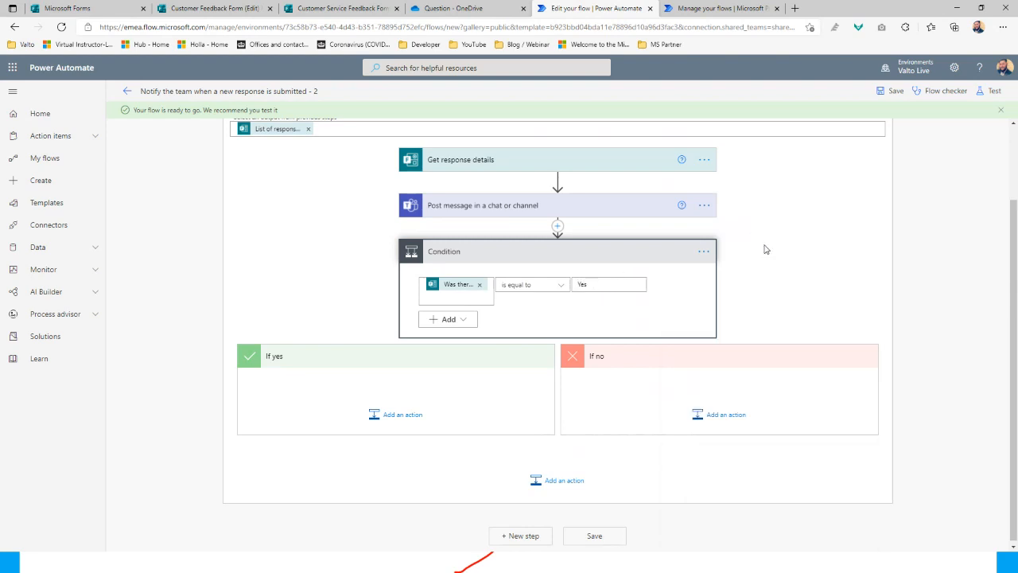
Add a Send an email (V2) action to the If yes branch via an 'email' search
left_click(392, 417)
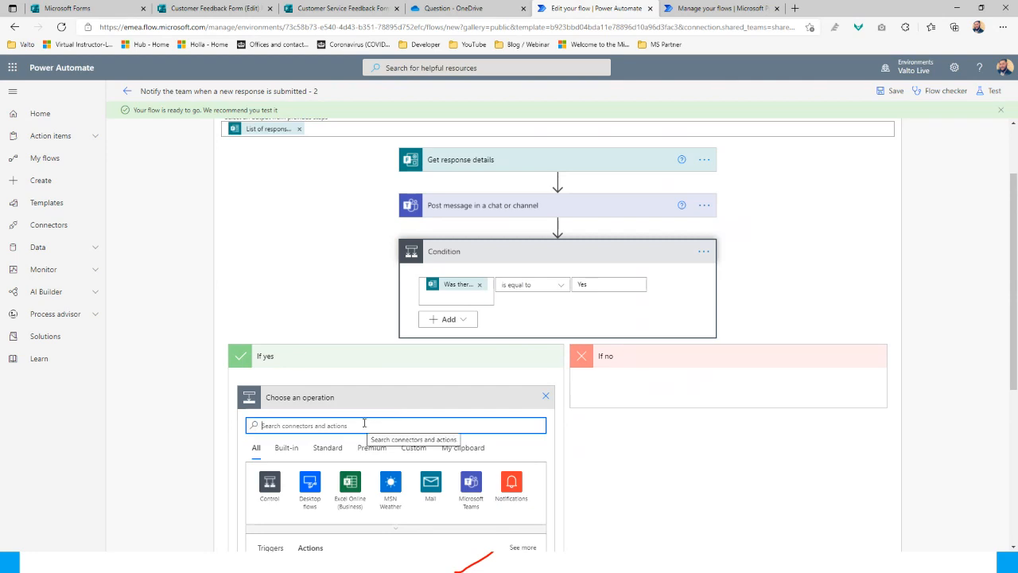
scroll(626, 360, "down", 2)
type("email")
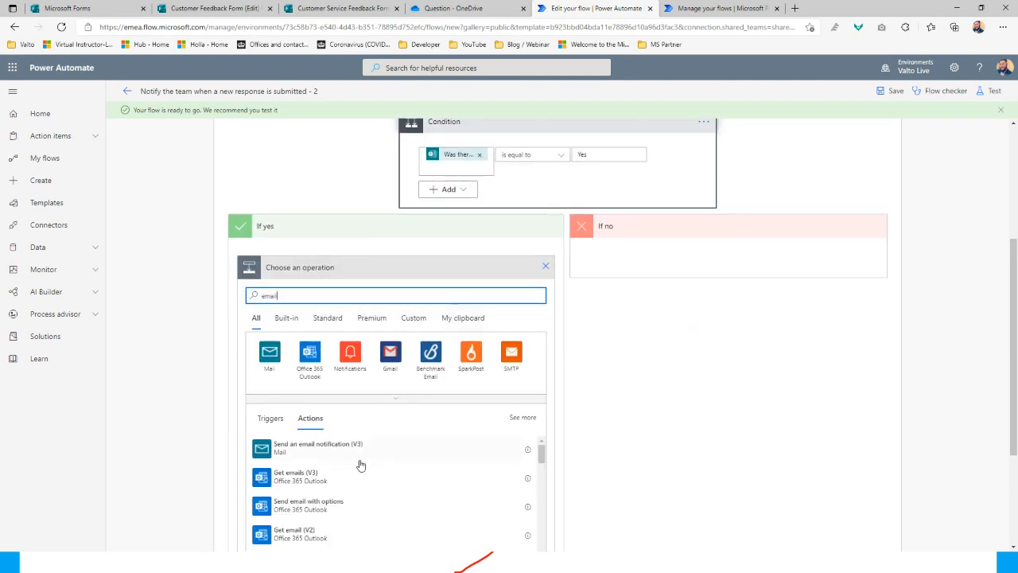
scroll(360, 465, "down", 2)
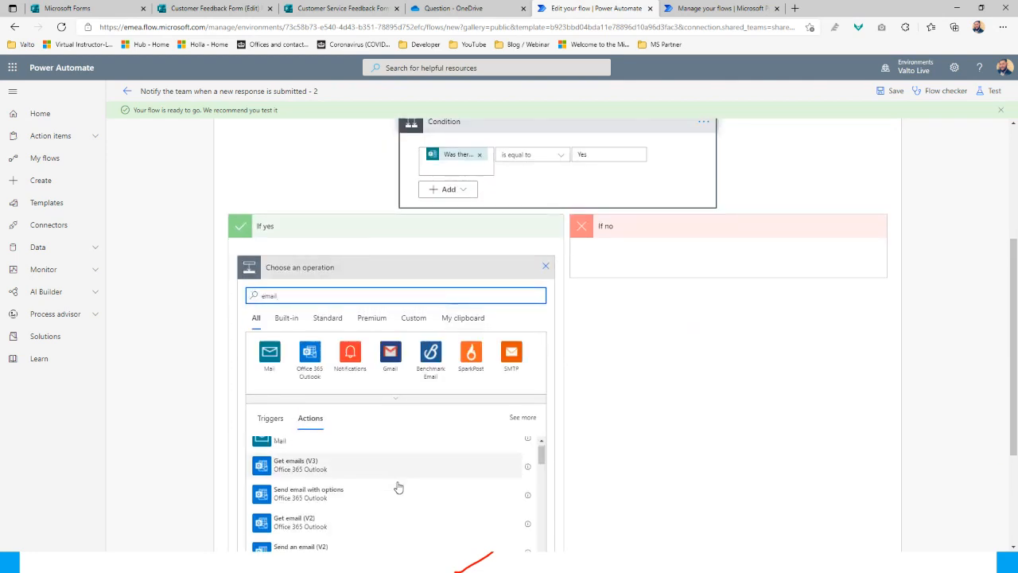
left_click(364, 508)
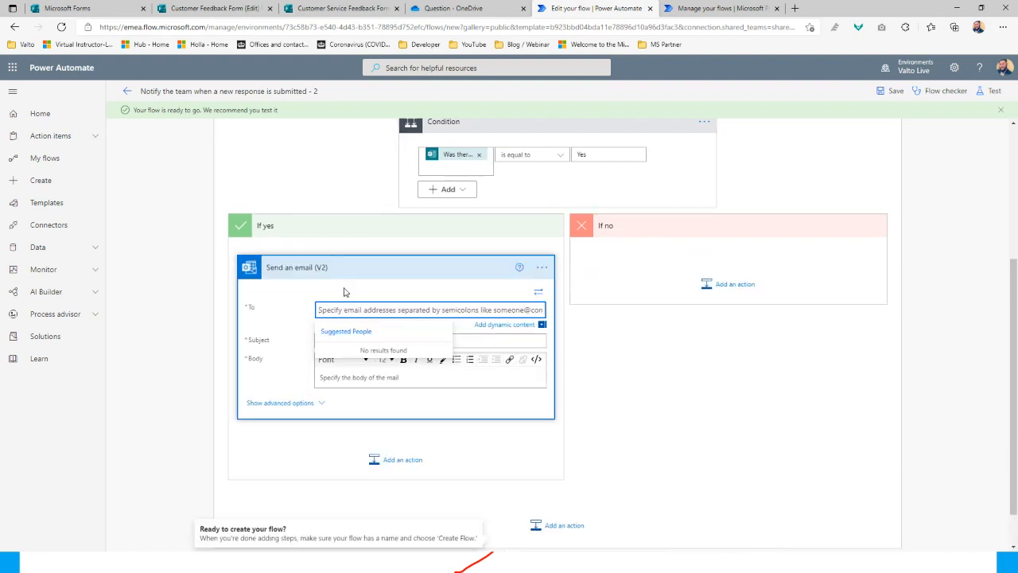
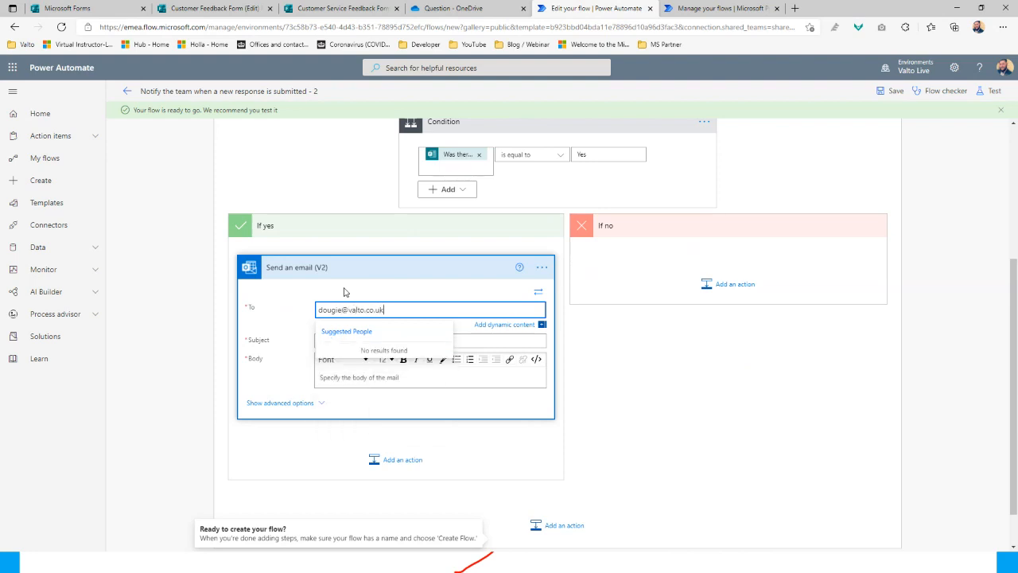
Address the email to the team's address with subject 'Issue Raised on Feedback Form'
left_click(625, 357)
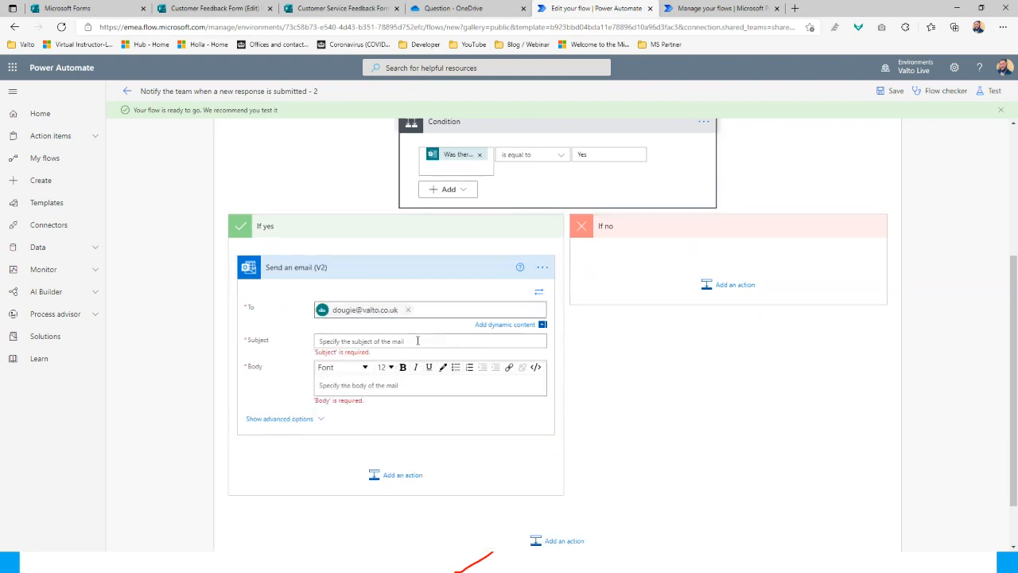
left_click(355, 340)
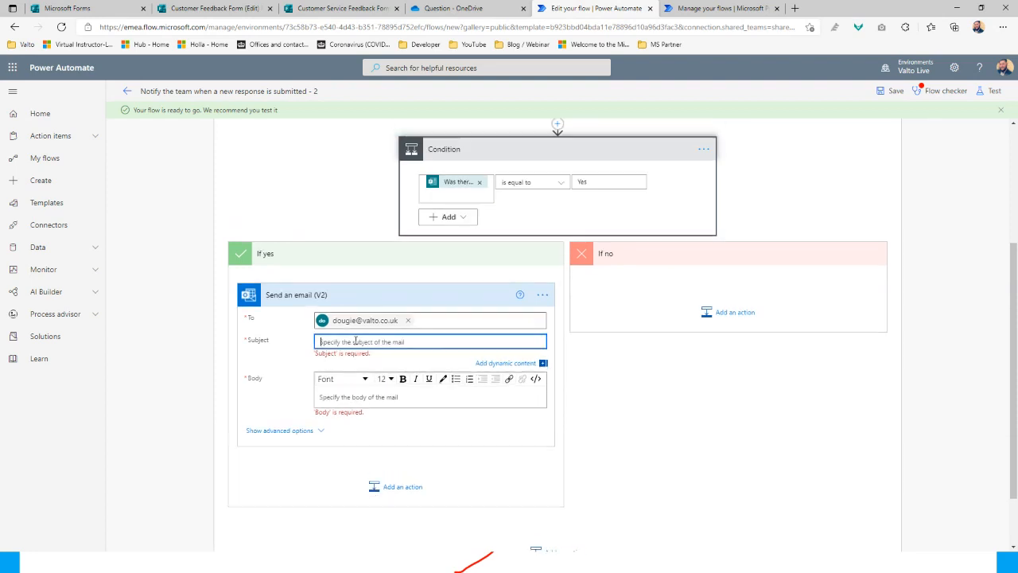
type("Issue Raised on")
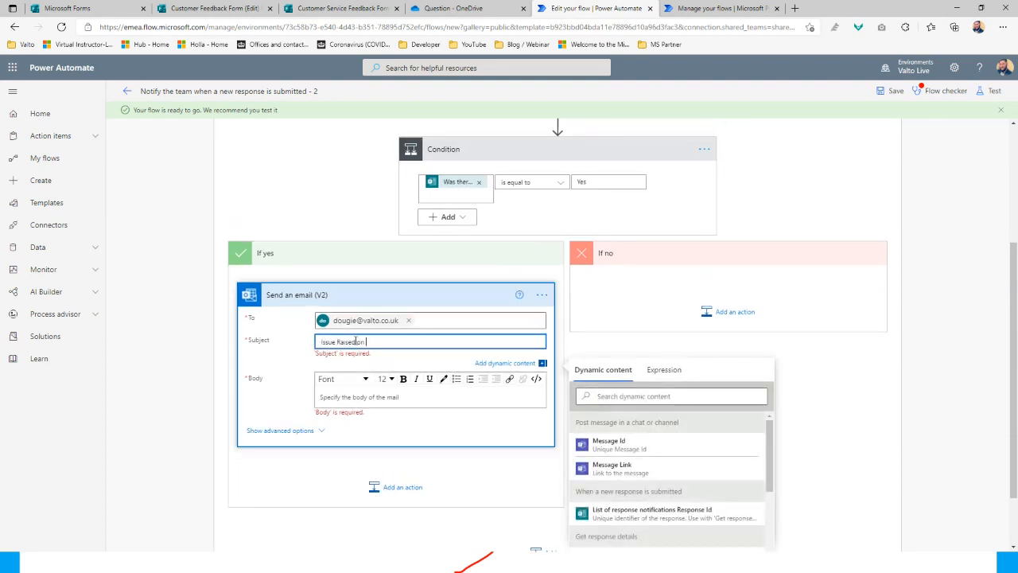
type(" Feedback Form")
Write the body greeting 'Hi' and the line 'Issue was raised, please see details below:'
left_click(374, 396)
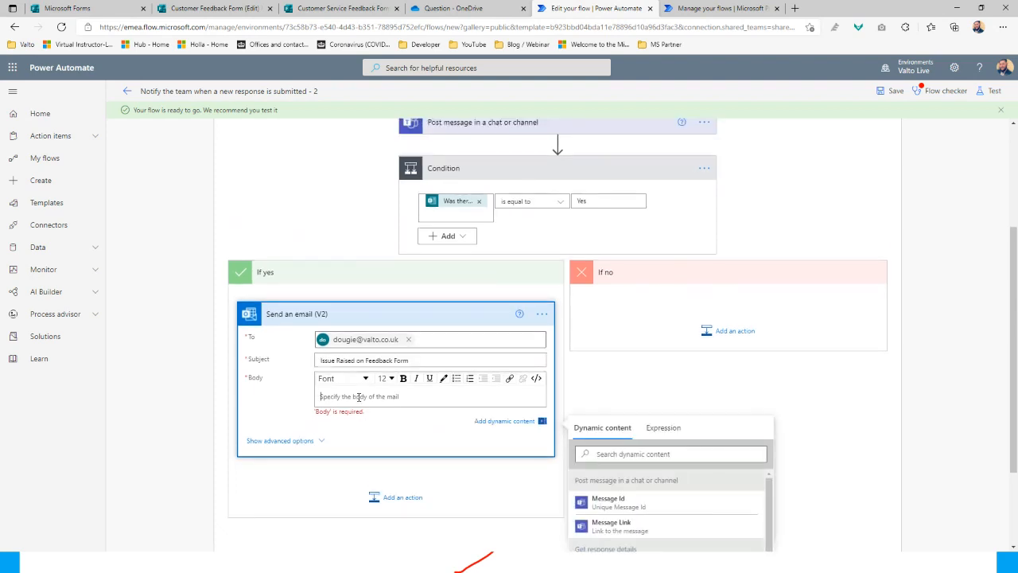
type("Hi")
key("Return")
key("Return")
type("Issu")
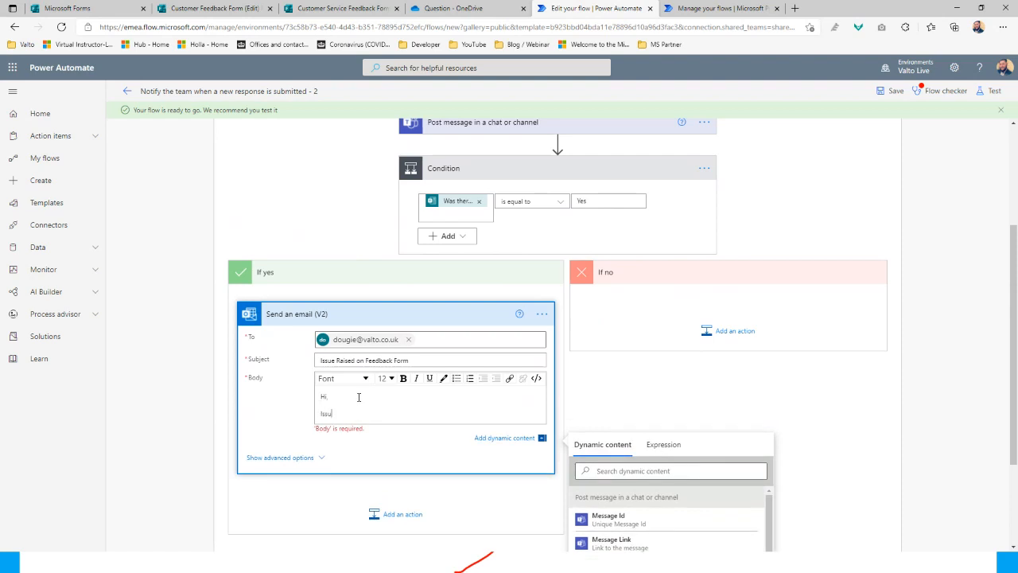
type("e was raised, please see details below:")
scroll(576, 316, "up", 3)
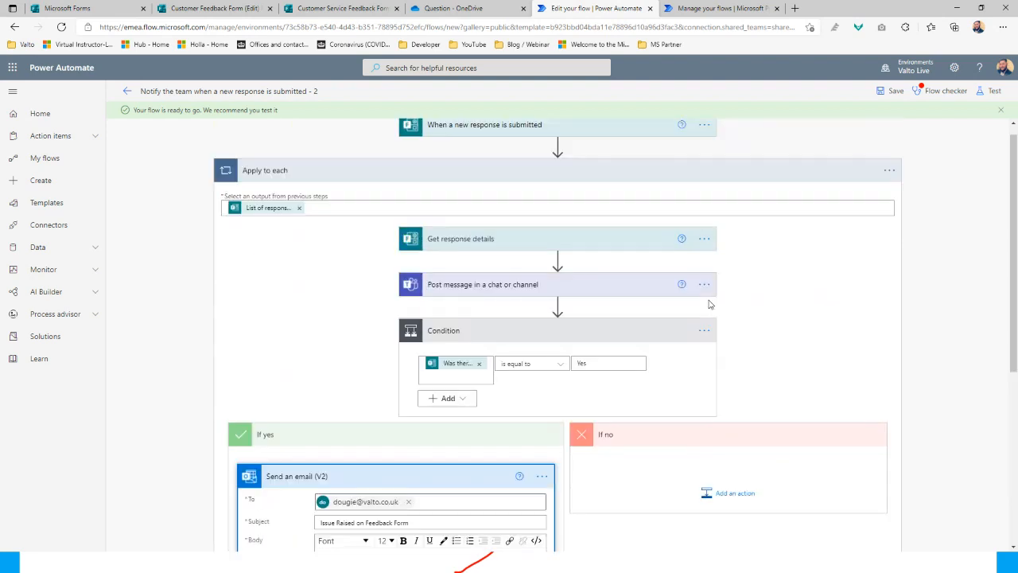
Copy the whole Teams message with its Name, Email address and issue tokens
left_click(497, 307)
scroll(509, 357, "down", 1)
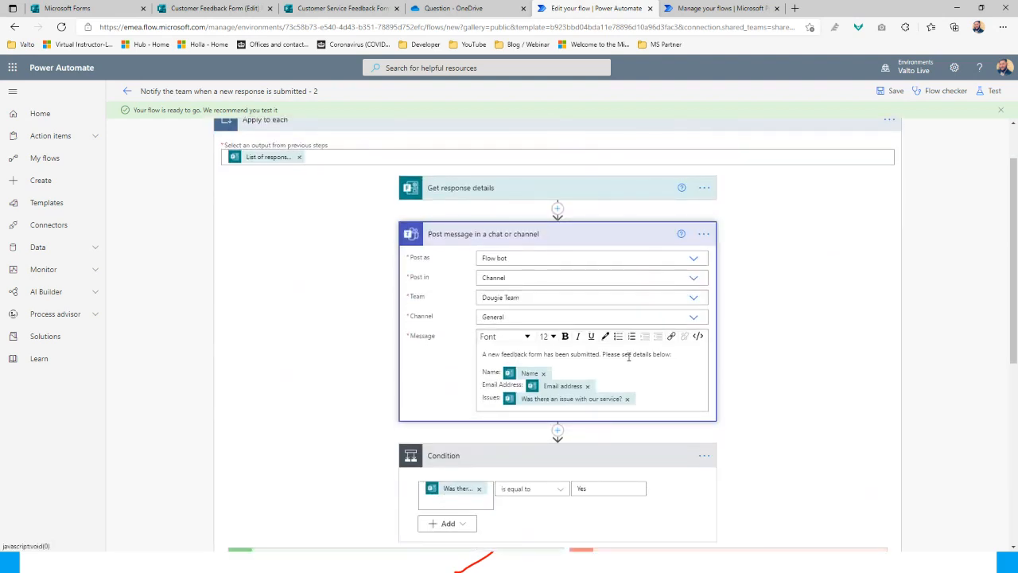
left_click(579, 366)
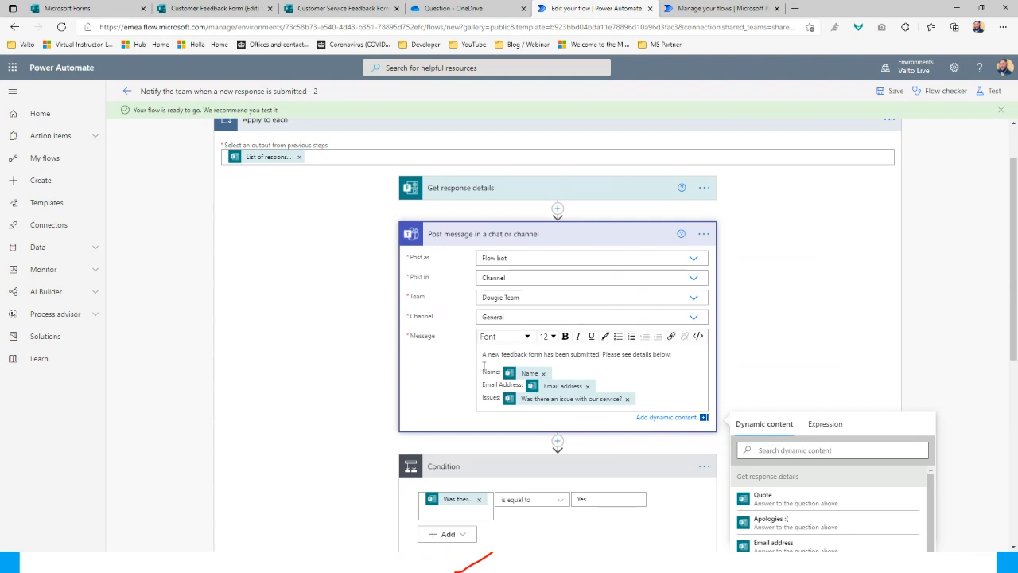
left_click_drag(483, 371, 634, 378)
key("ctrl+a")
key("ctrl+c")
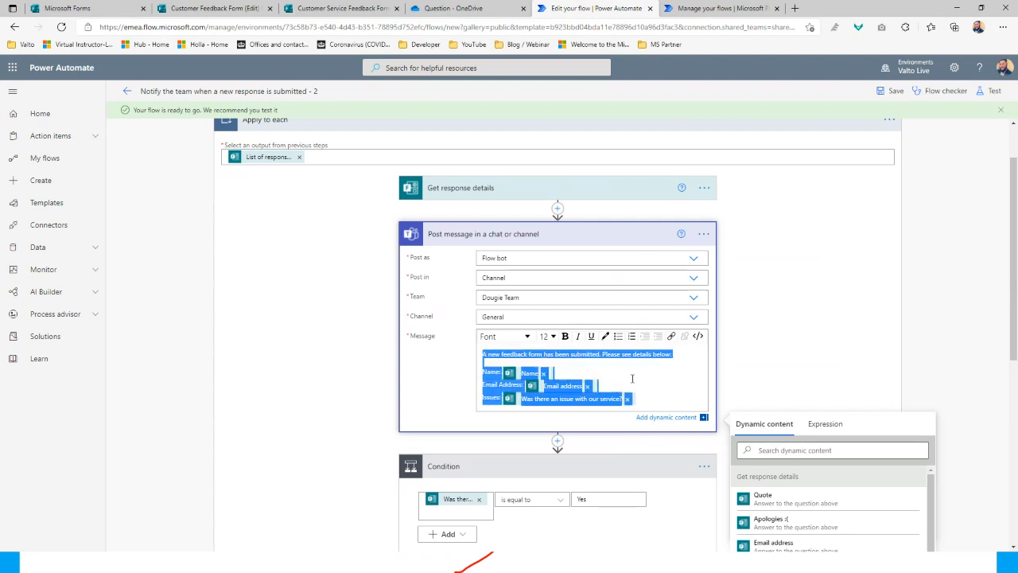
Replace the email body's intro line with the pasted Teams message details
scroll(628, 375, "down", 3)
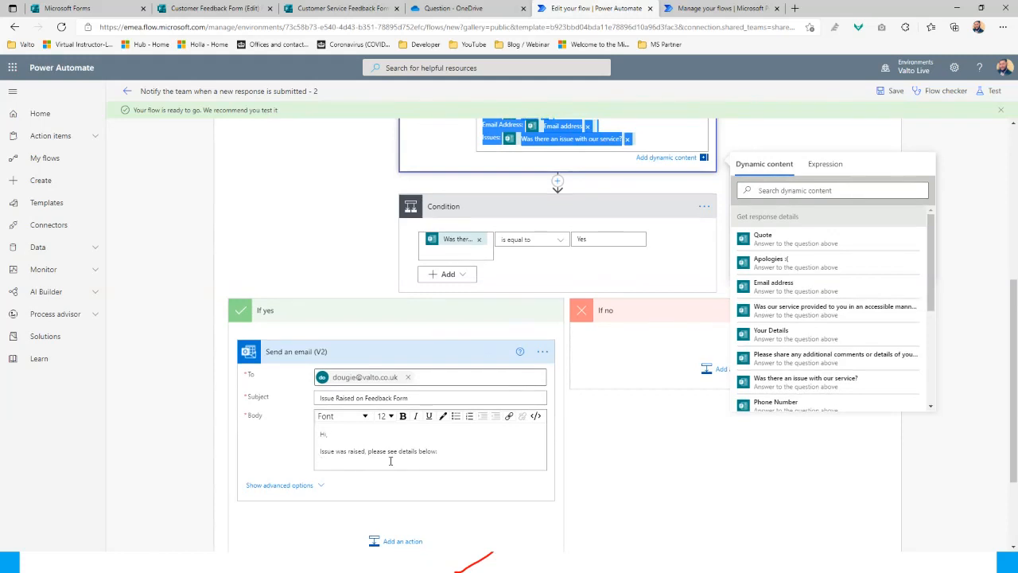
left_click_drag(341, 452, 443, 456)
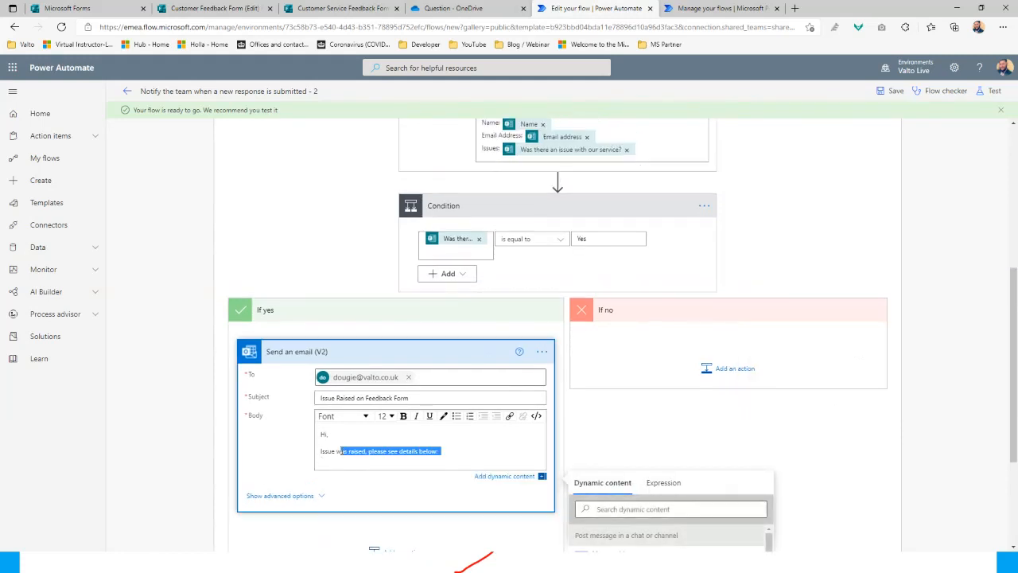
left_click(443, 451)
left_click_drag(444, 451, 316, 451)
key("ctrl+v")
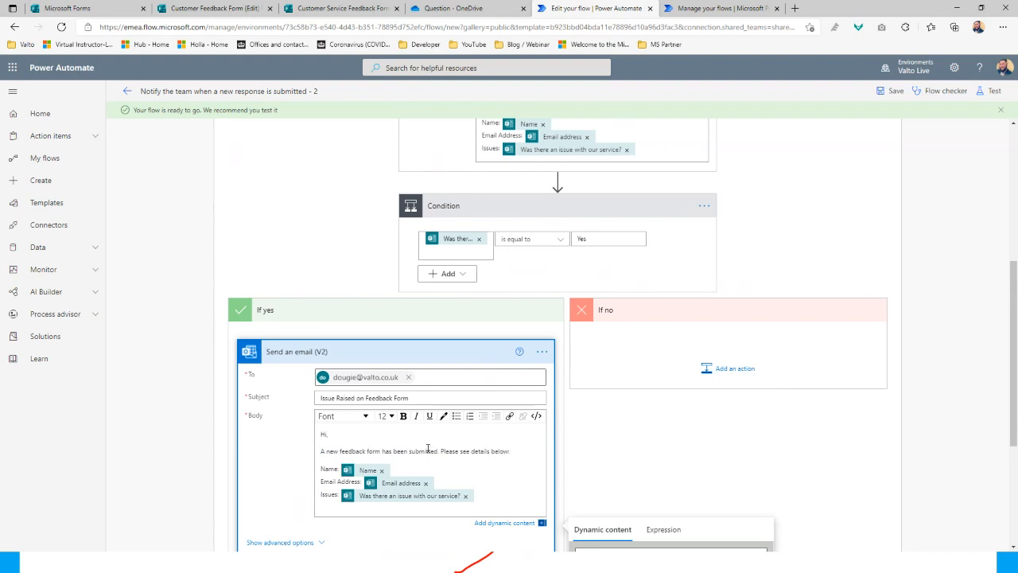
Review the finished email body and close the dynamic content panel
scroll(654, 295, "up", 4)
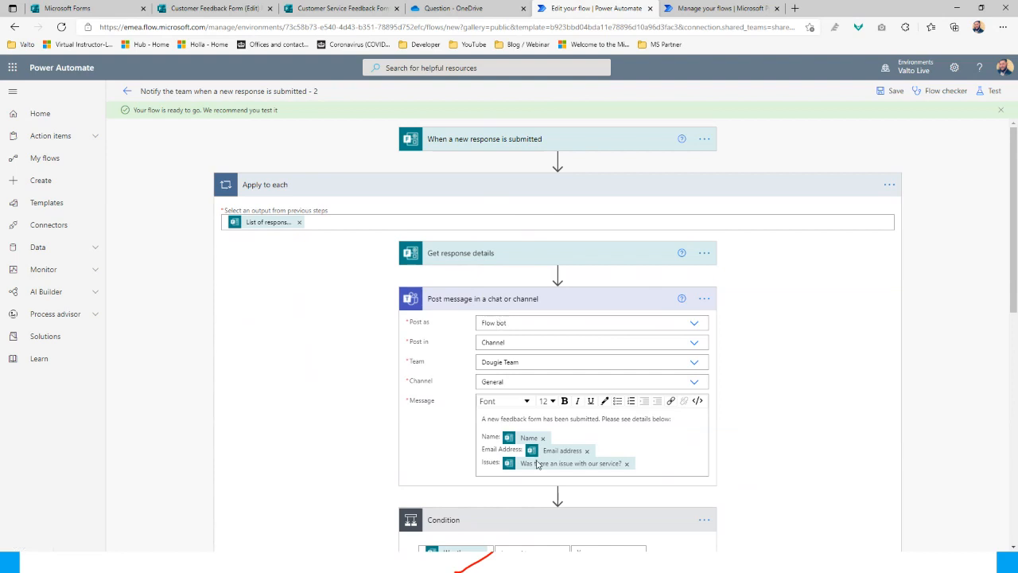
scroll(504, 396, "down", 3)
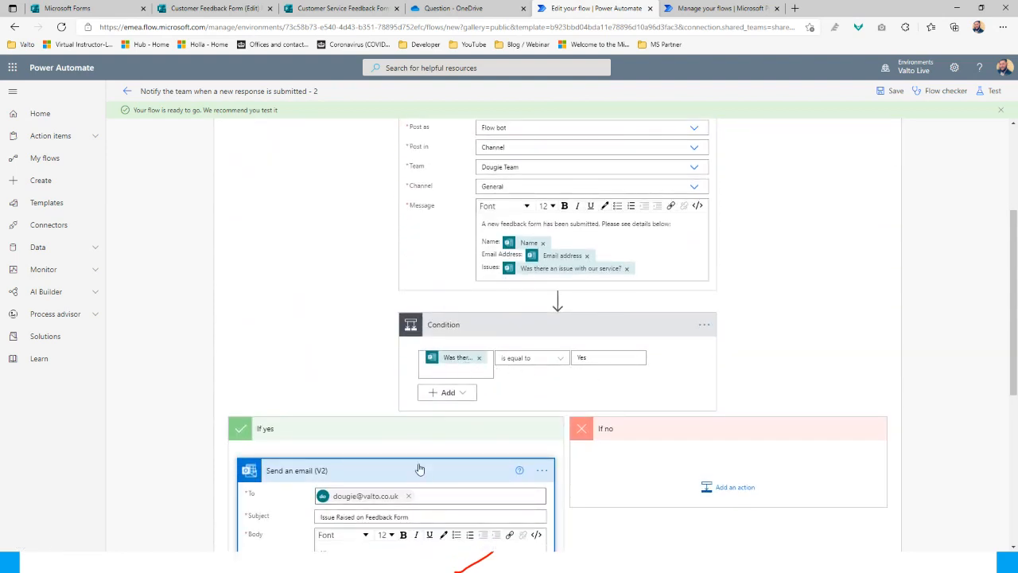
scroll(428, 480, "down", 1)
left_click(464, 448)
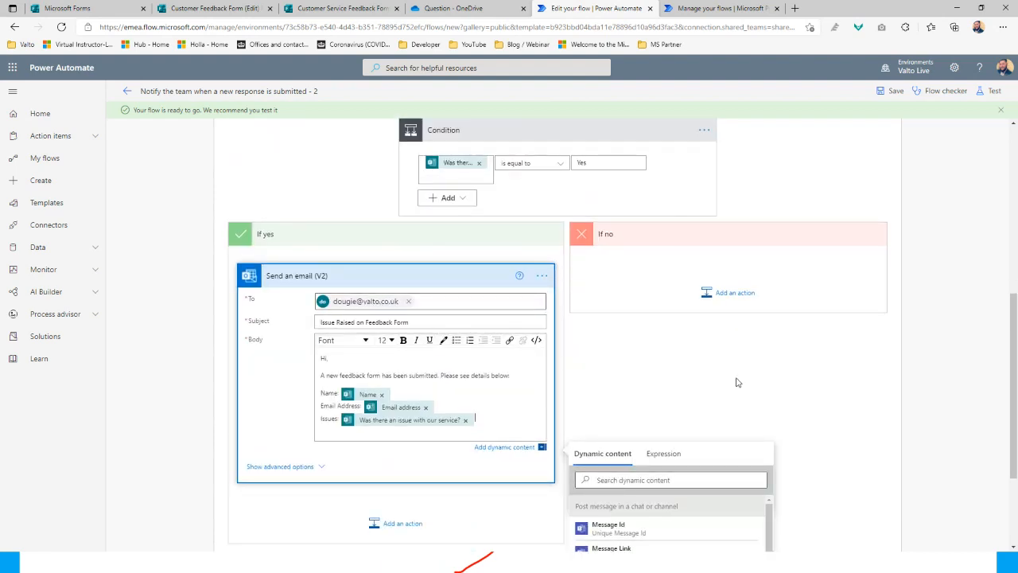
left_click(687, 414)
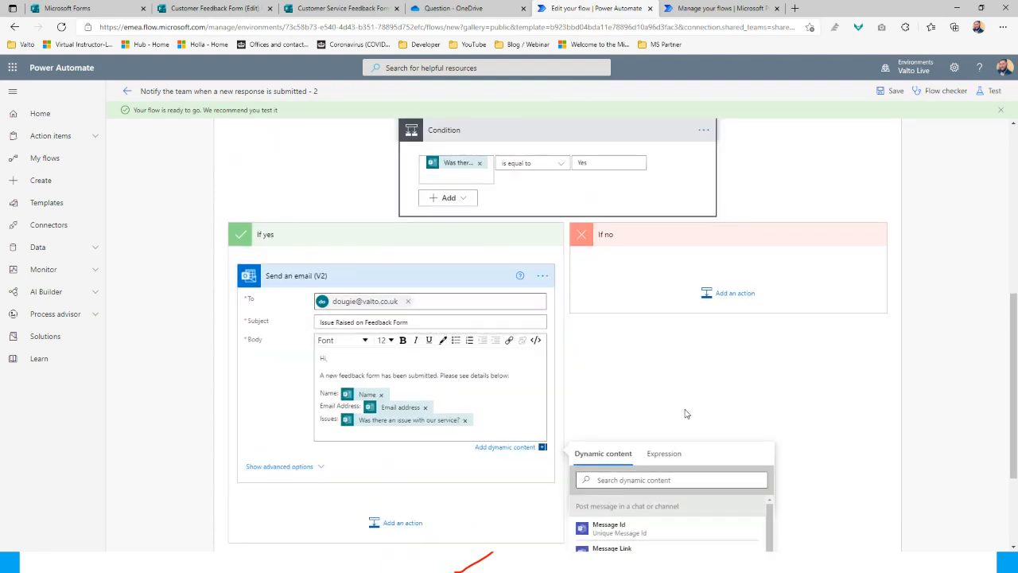
scroll(686, 412, "up", 5)
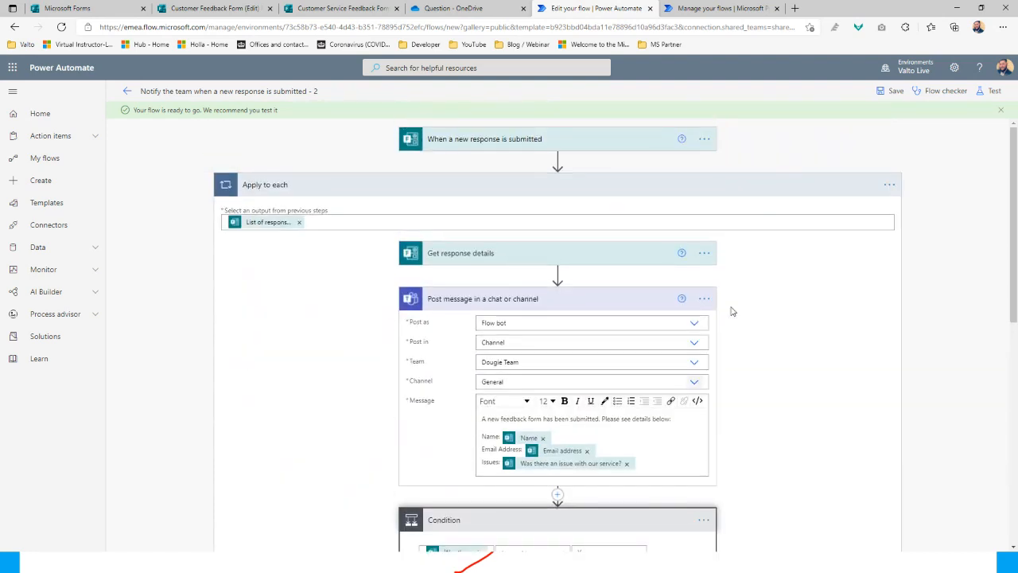
Save the new flow copy and turn it off from its details page
left_click(895, 93)
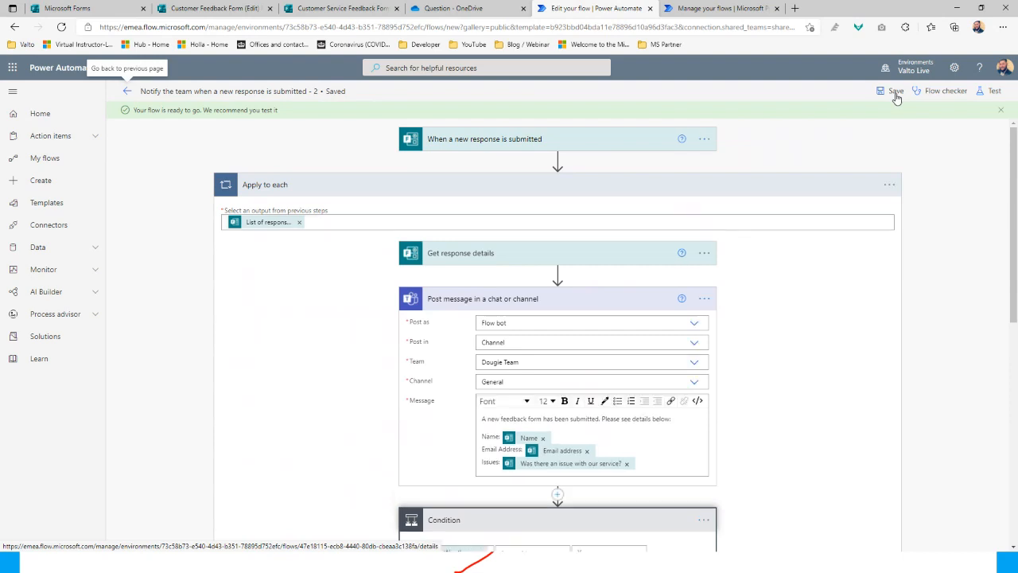
left_click(128, 94)
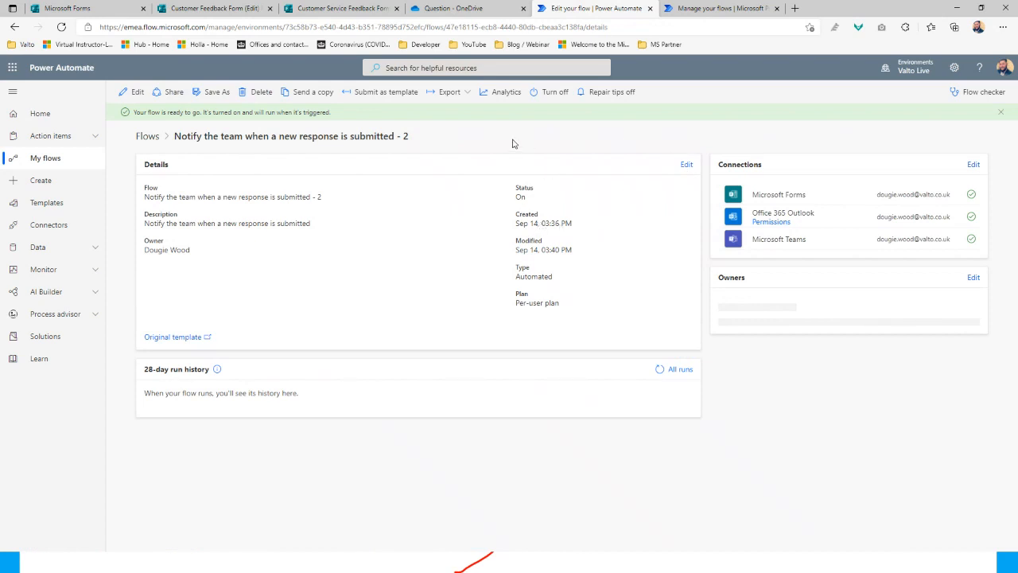
left_click(557, 96)
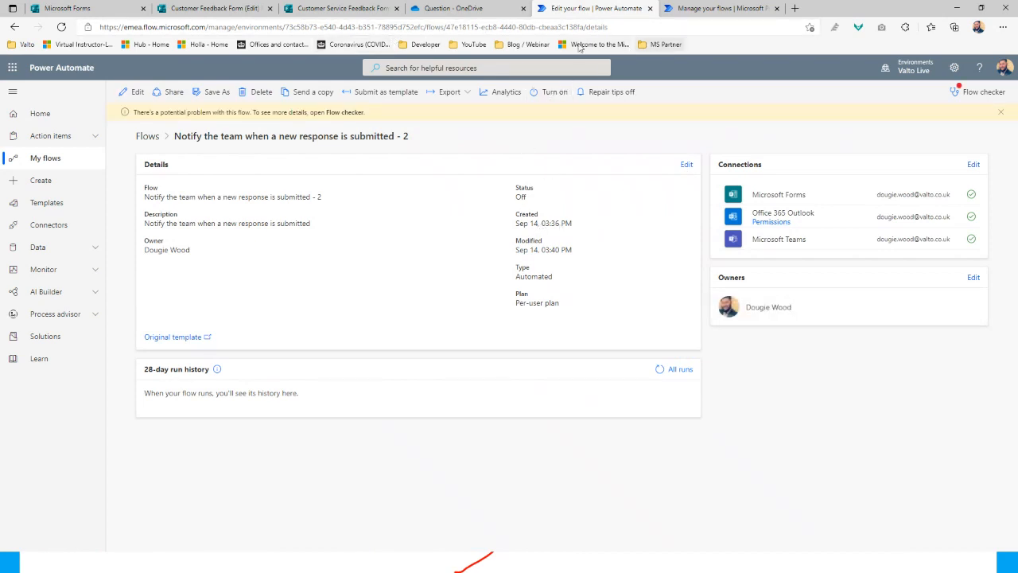
Check the original flow's details, then go to the Customer Service Feedback Form
left_click(711, 9)
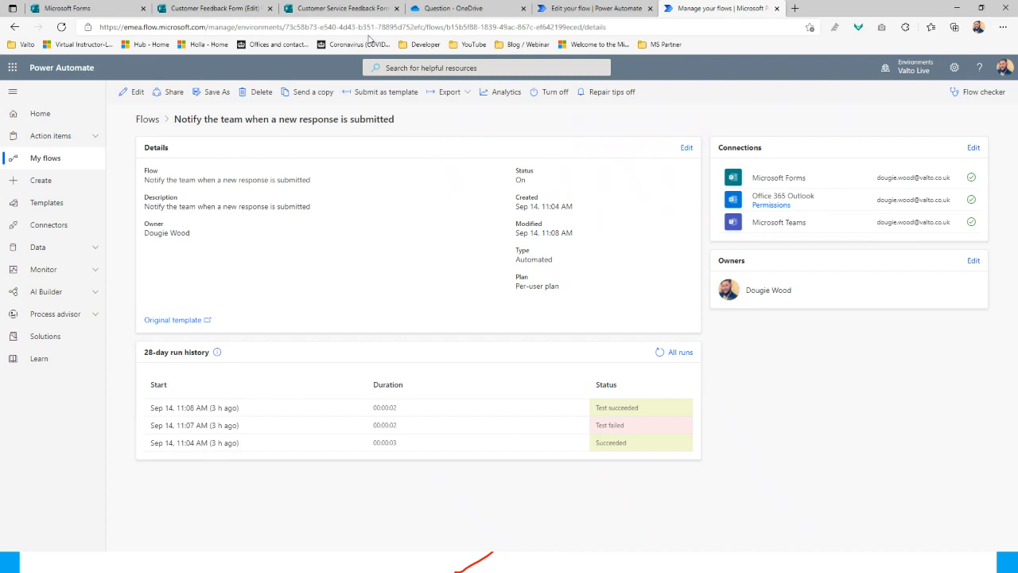
left_click(338, 8)
scroll(679, 293, "up", 10)
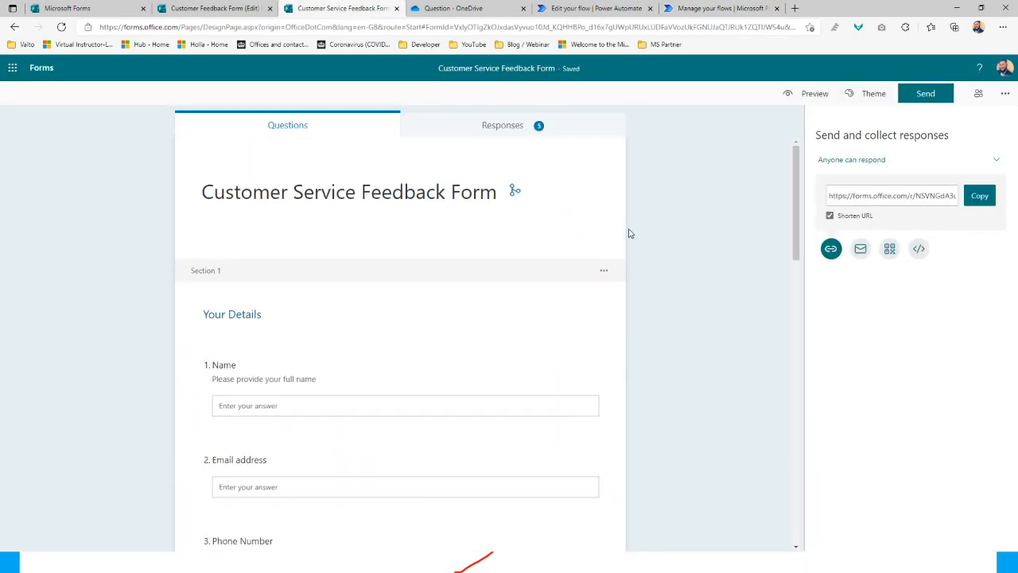
Preview the form and enter a test name in the Name question
left_click(689, 235)
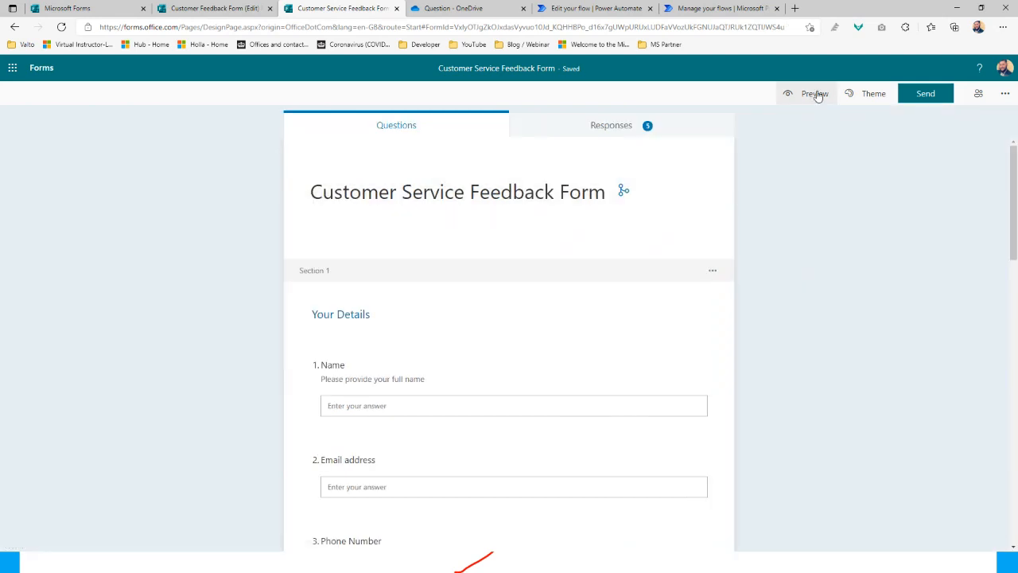
left_click(816, 94)
left_click(395, 270)
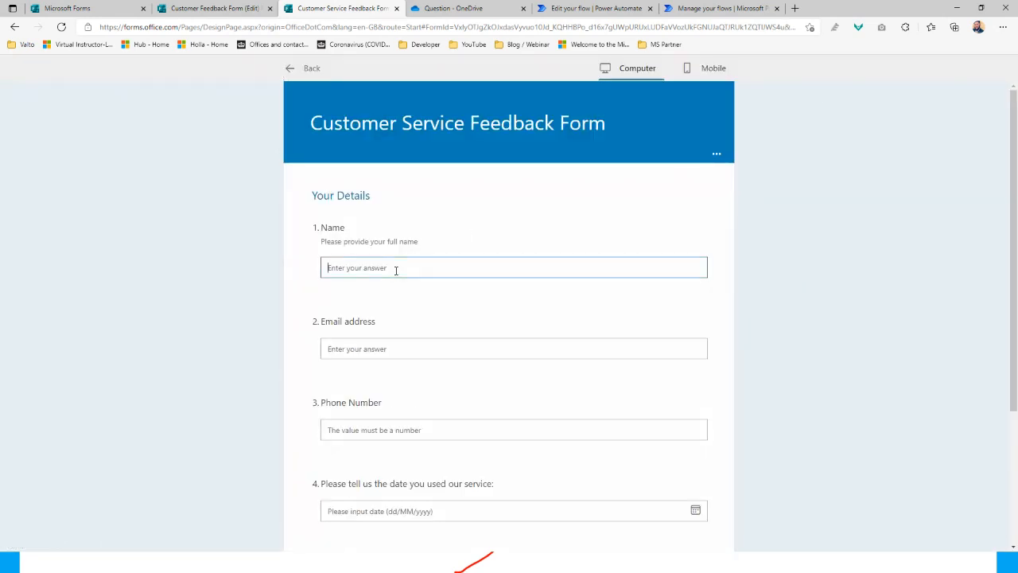
type("Do")
key("BackSpace")
key("BackSpace")
type("Joe Blogs")
key("Tab")
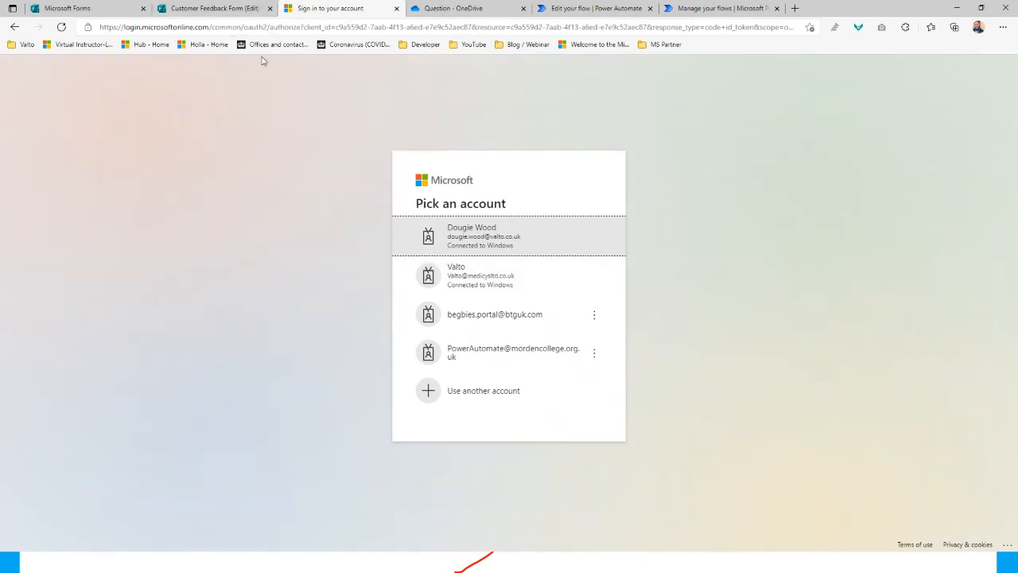
Sign in with the work account, reopen the preview, and enter a test name and e-mail
left_click(500, 249)
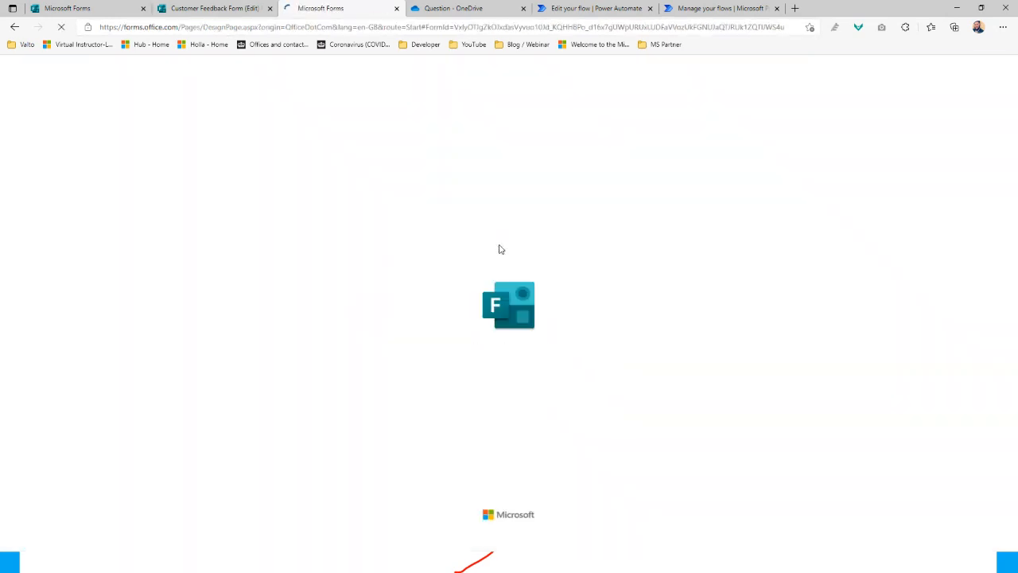
scroll(413, 302, "down", 2)
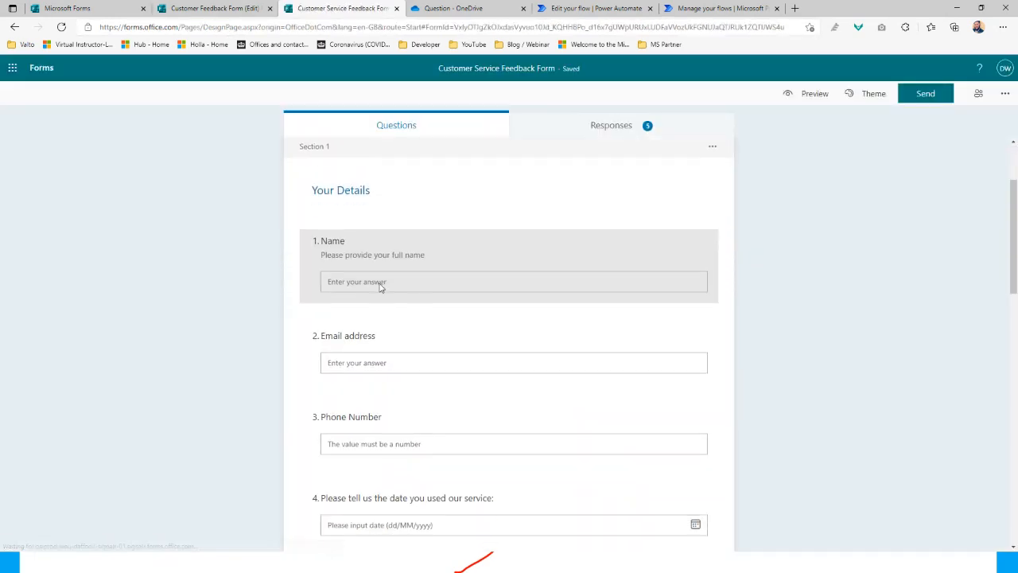
left_click(814, 94)
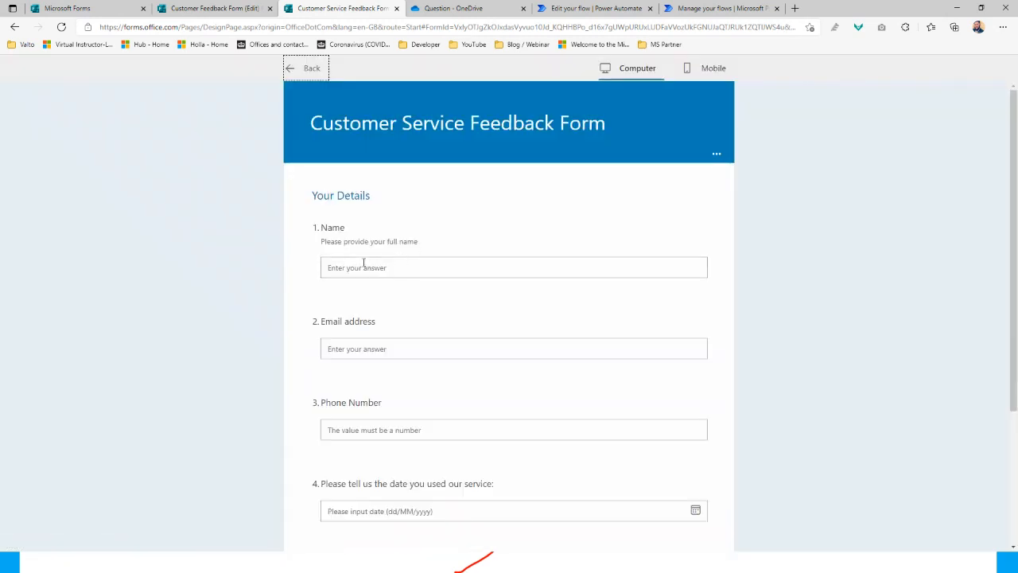
left_click(355, 268)
type("Joe Blogs")
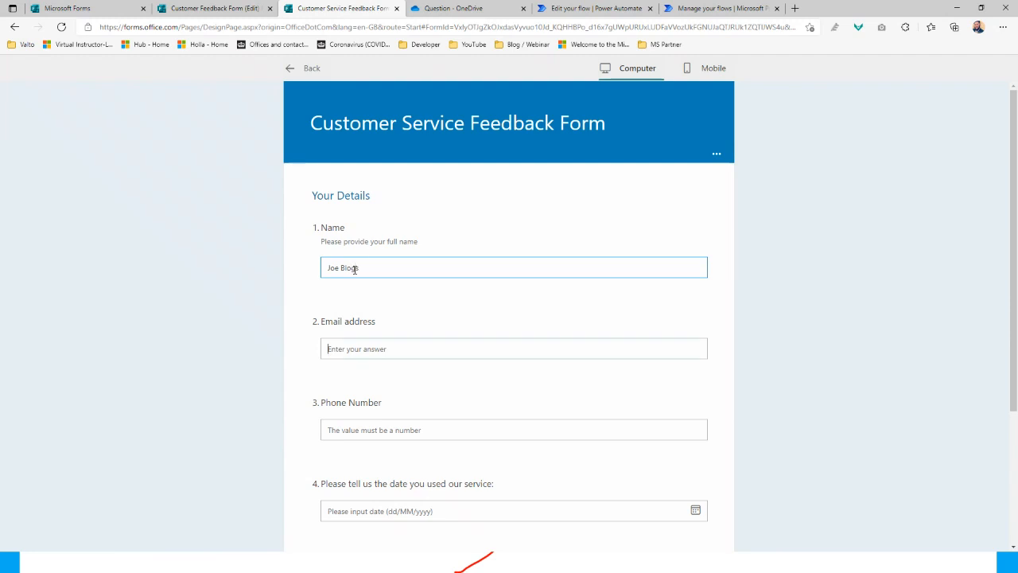
type("joe@t")
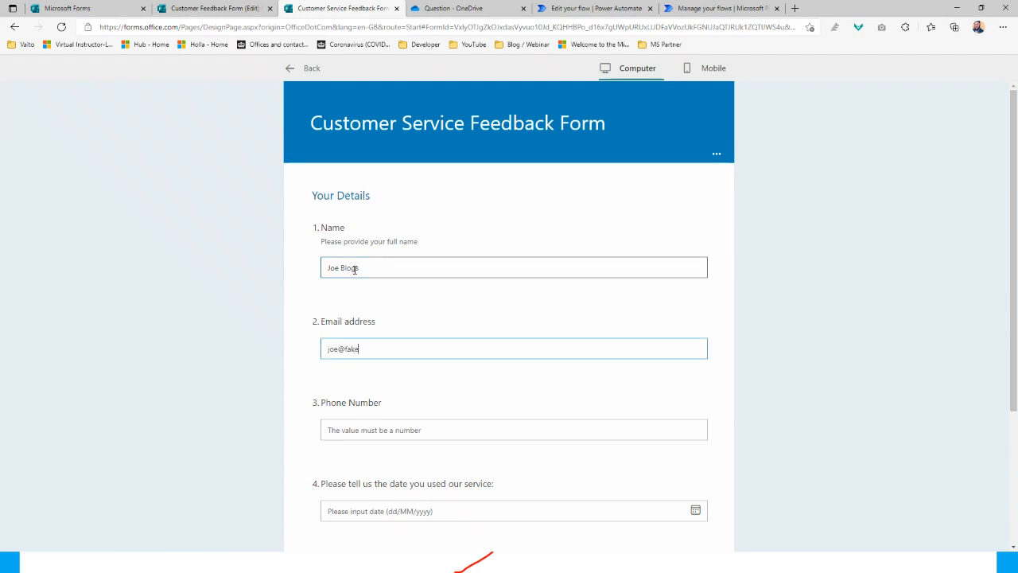
Enter a test phone number, pick a service date from last month, and continue
scroll(355, 268, "down", 2)
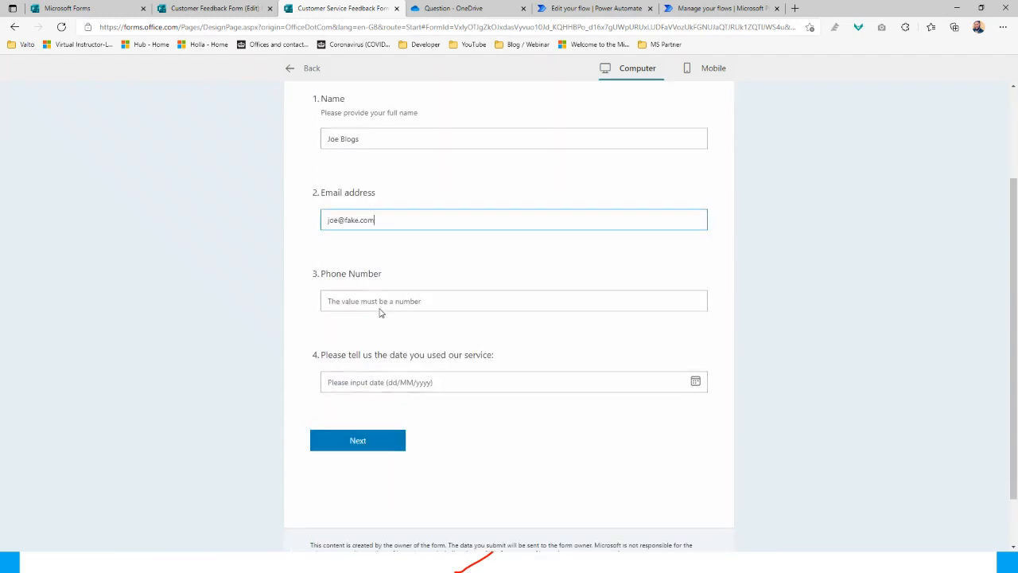
left_click(391, 287)
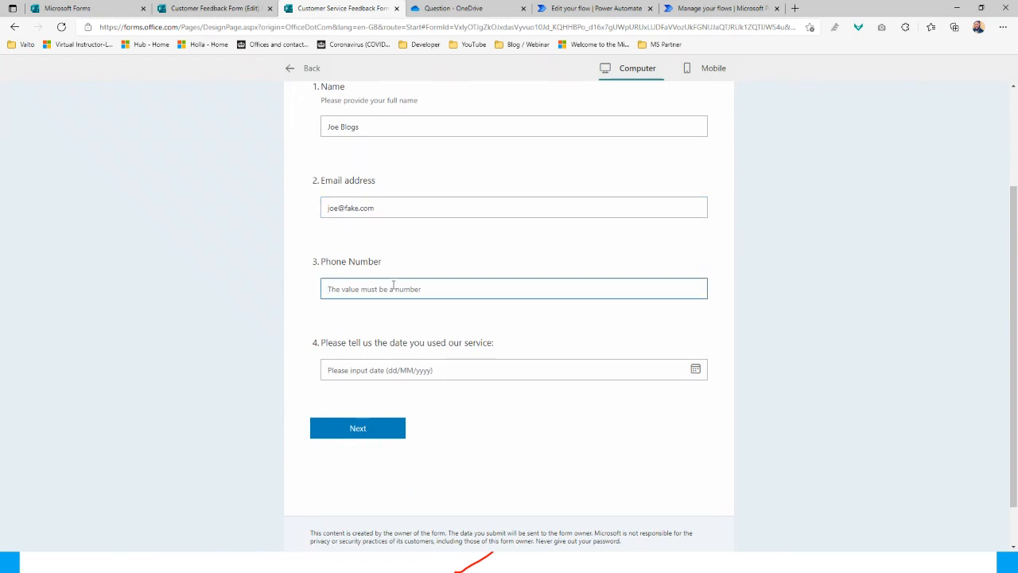
type("0")
type("567811")
left_click(369, 370)
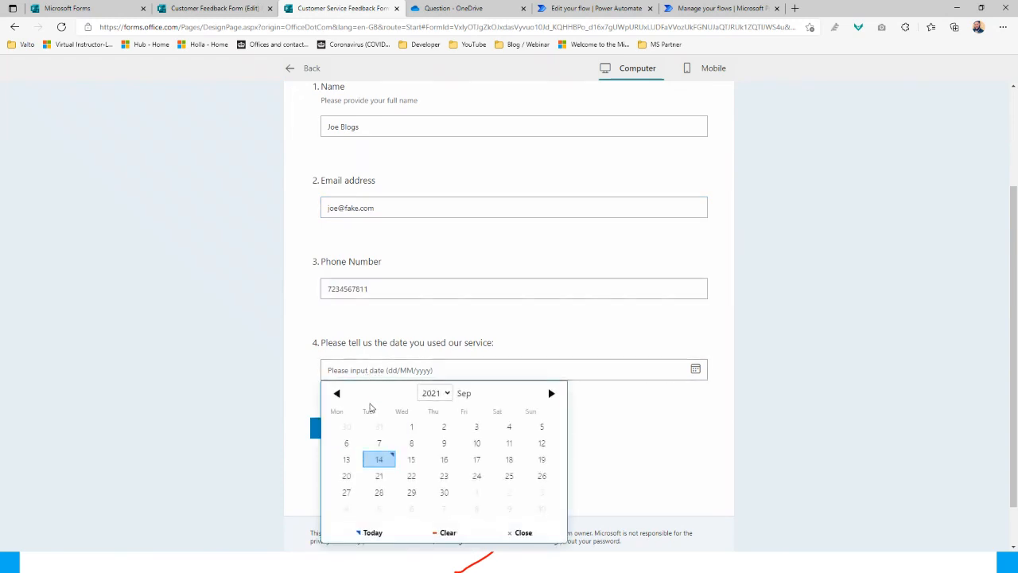
left_click(340, 394)
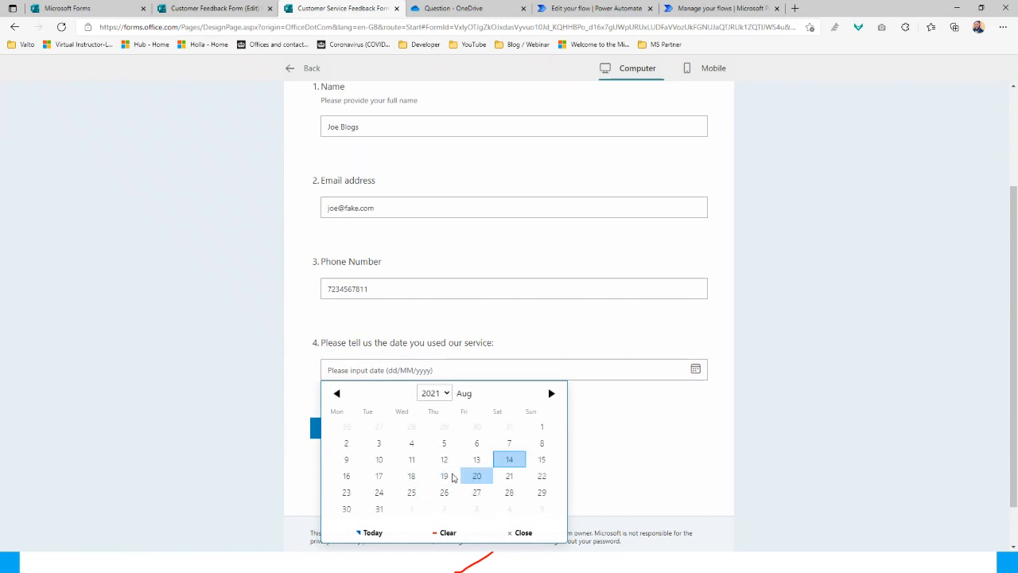
left_click(445, 430)
left_click(372, 434)
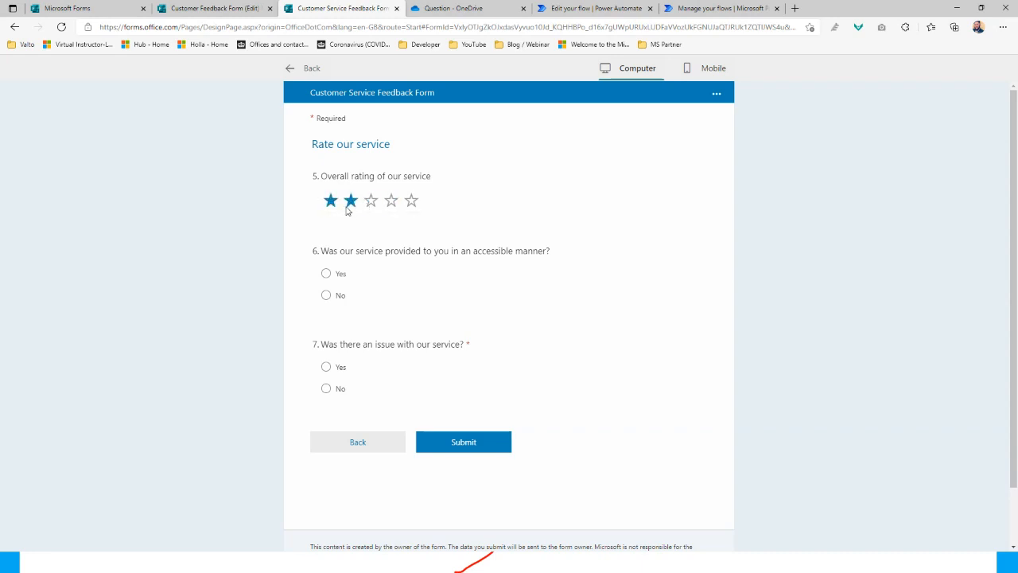
Rate the service 2 stars, answer No to accessibility and Yes to having an issue
left_click(352, 202)
left_click(326, 296)
left_click(340, 369)
key("Down")
left_click(326, 366)
left_click(473, 444)
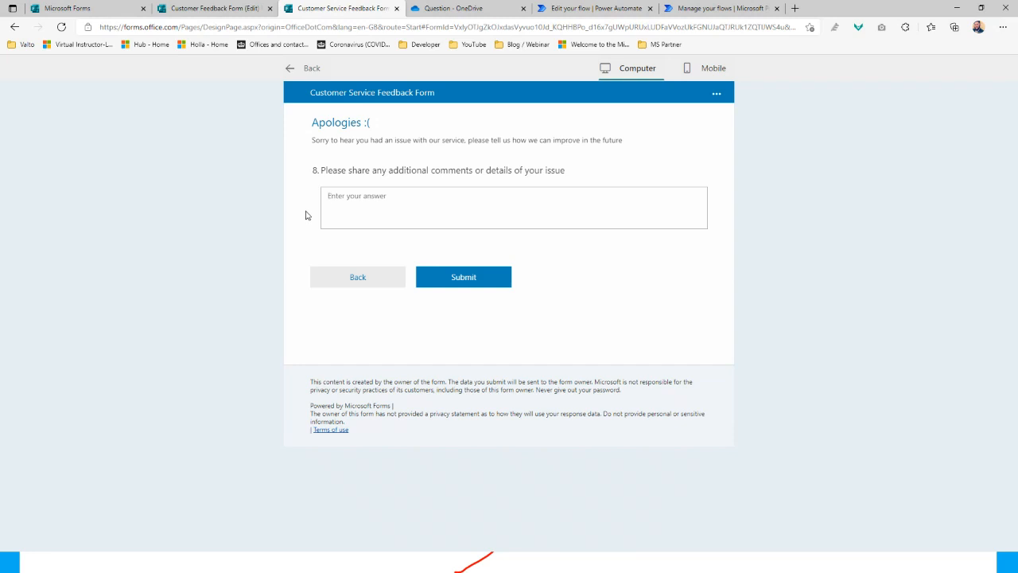
Submit the comment 'I had a really poor service' and return to the original flow's details
left_click(368, 205)
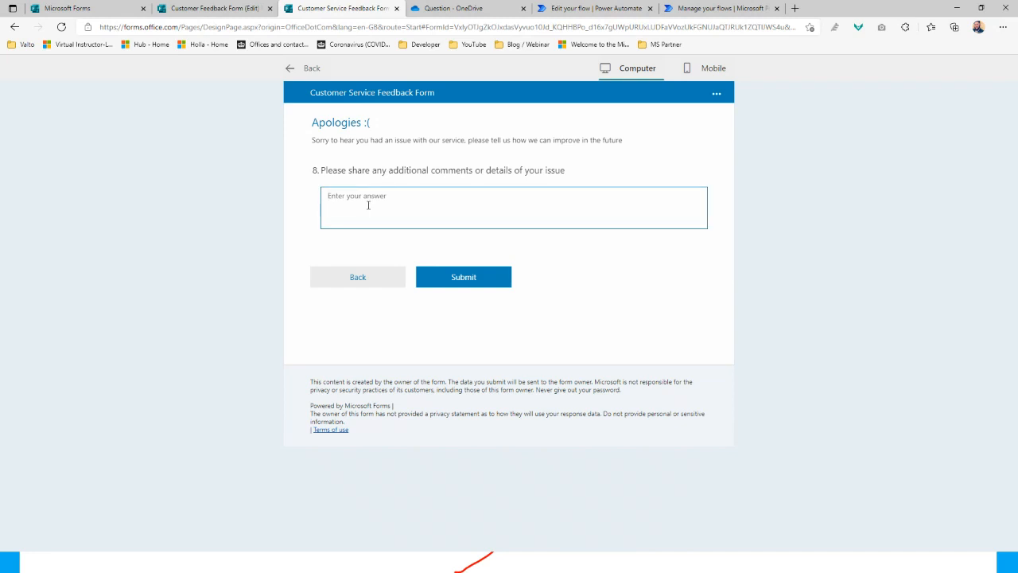
type("I had a really poor service")
left_click(480, 285)
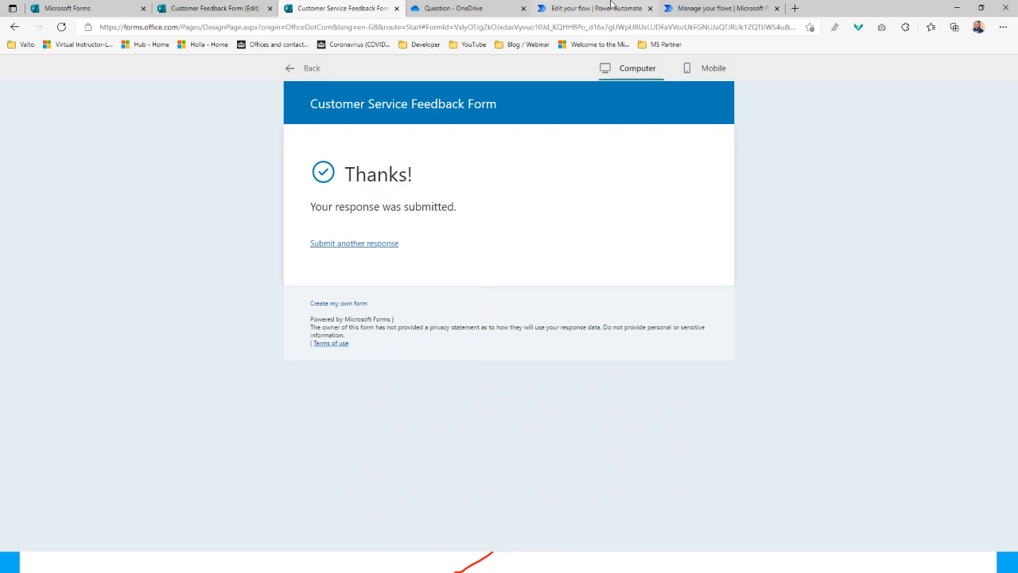
left_click(684, 8)
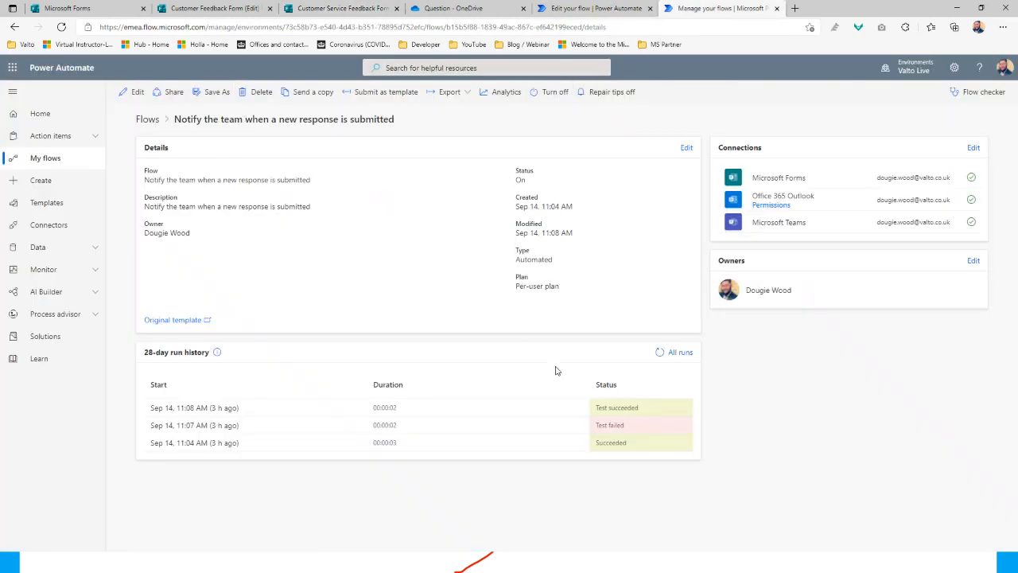
Refresh the Notify the team run history, open the latest run and reload its details
left_click(660, 352)
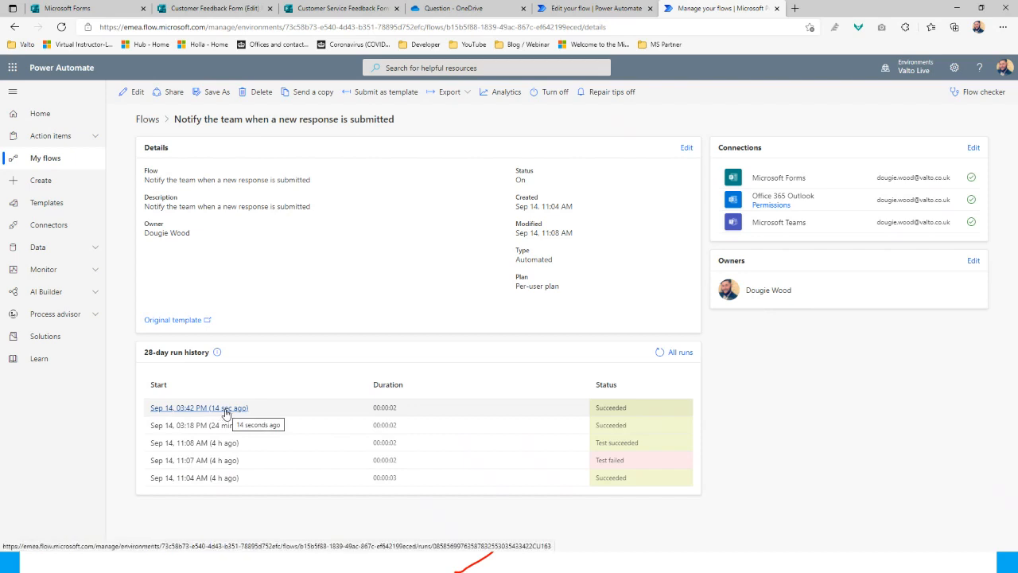
left_click(230, 413)
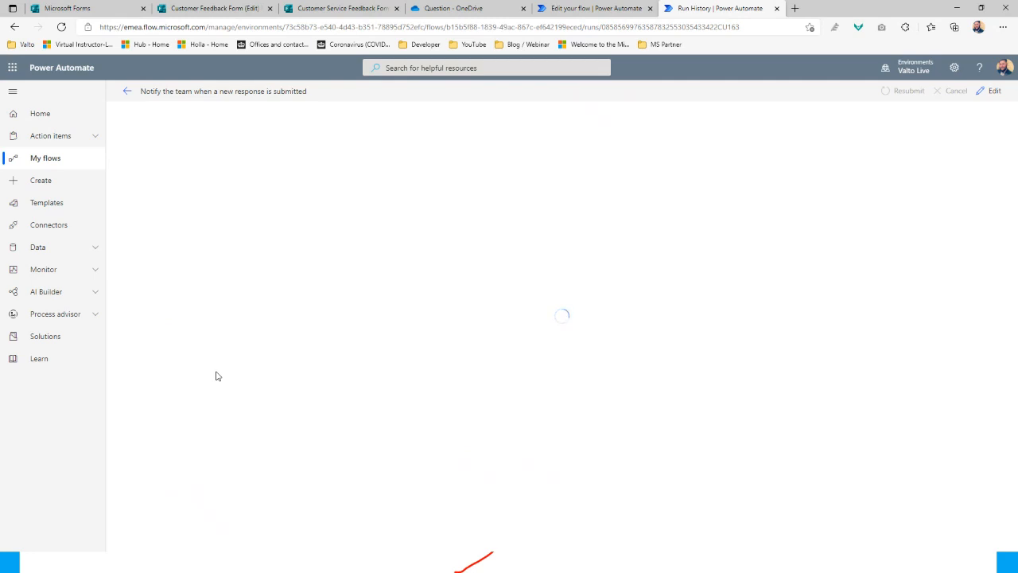
left_click(62, 29)
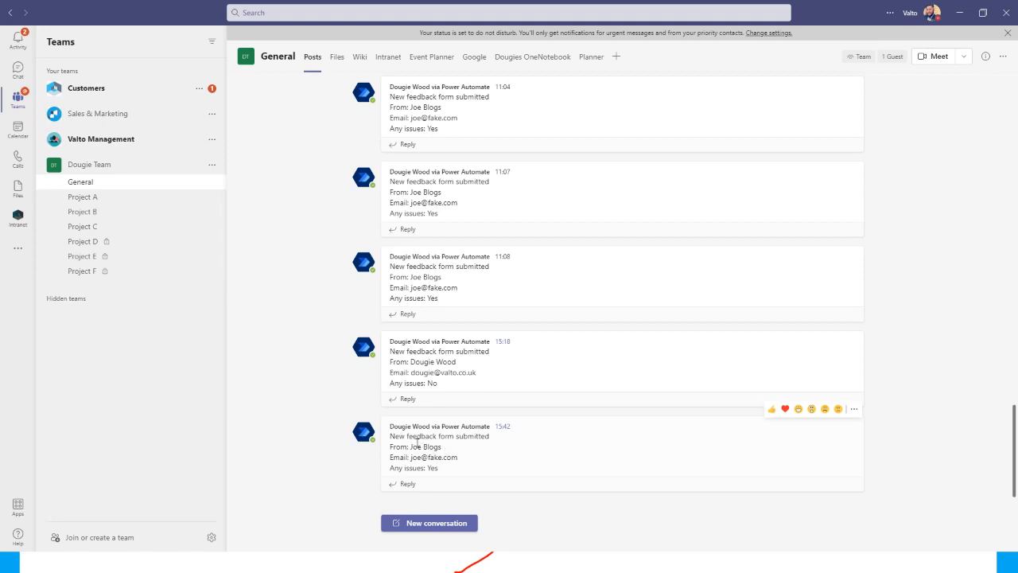
Minimise Teams after checking the new post and bring up the Customer Service Issue email
left_click(962, 15)
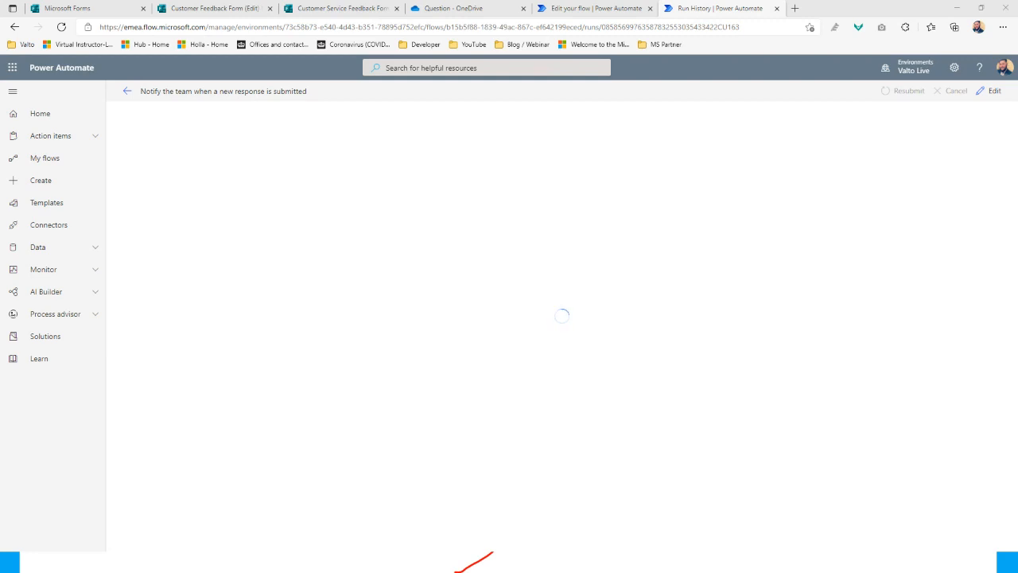
key("alt+Tab")
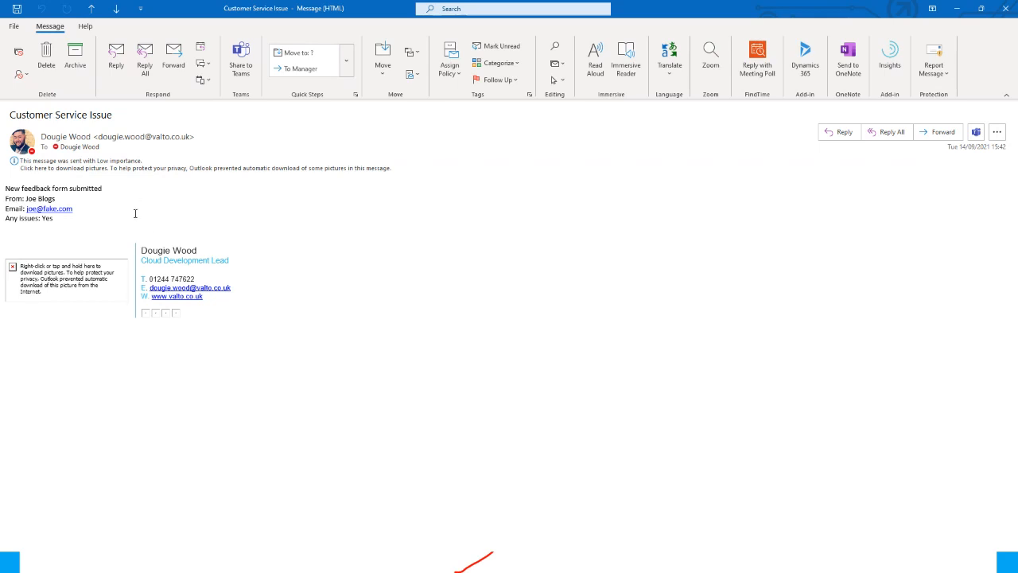
Minimise the Customer Service Issue email after reading it
left_click(958, 10)
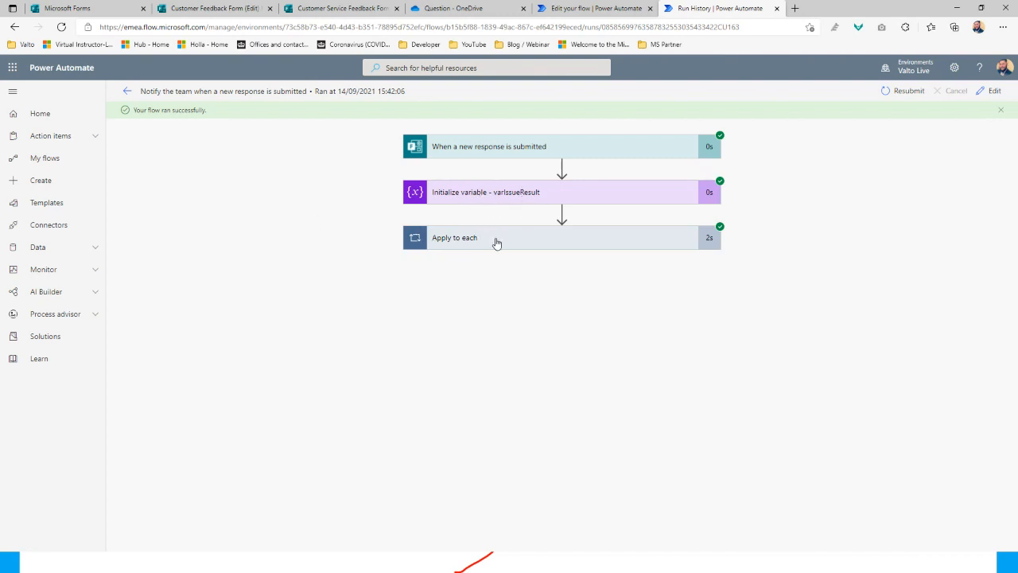
Expand Apply to each and inspect the Teams Post message step's inputs and outputs
left_click(497, 242)
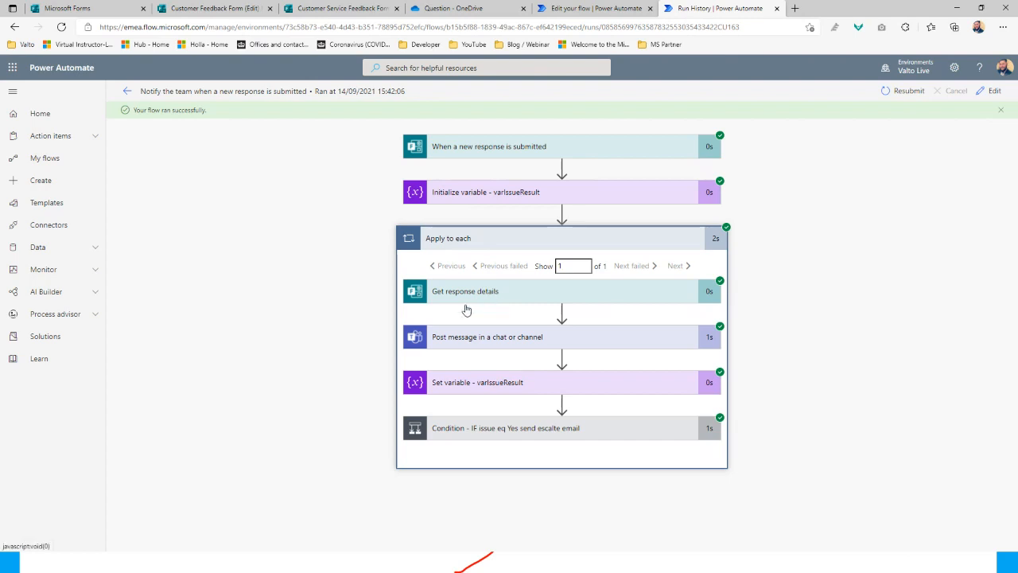
left_click(465, 337)
scroll(541, 394, "down", 2)
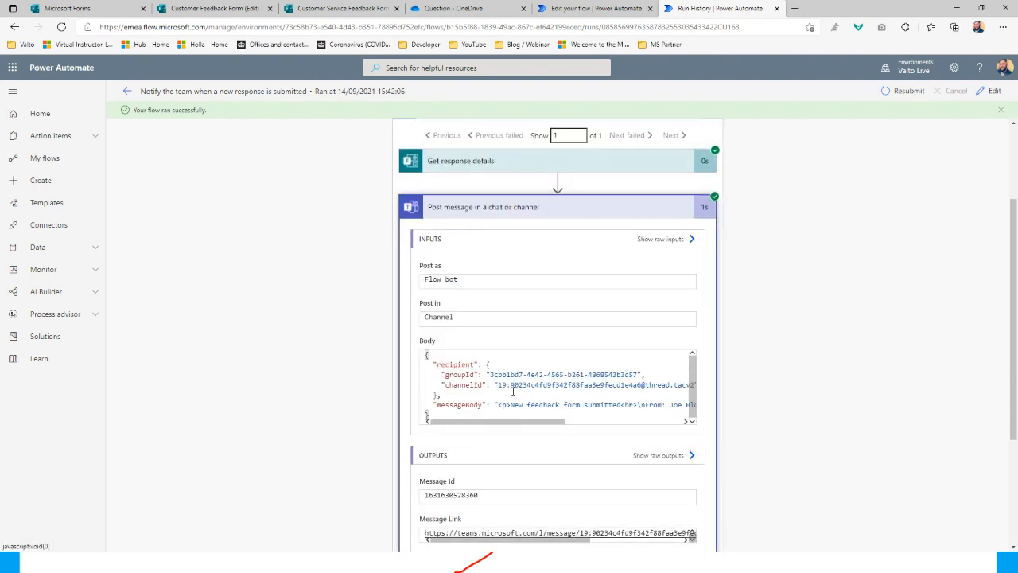
scroll(502, 434, "down", 3)
scroll(509, 366, "up", 4)
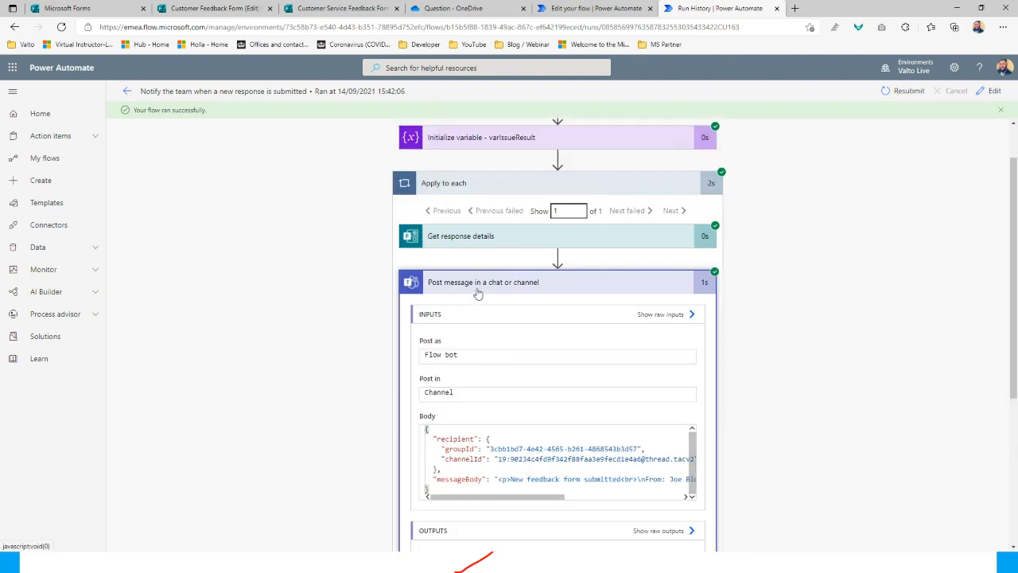
left_click(483, 284)
Check Set variable stored Yes in varIssueResult and inspect the Condition result
left_click(460, 388)
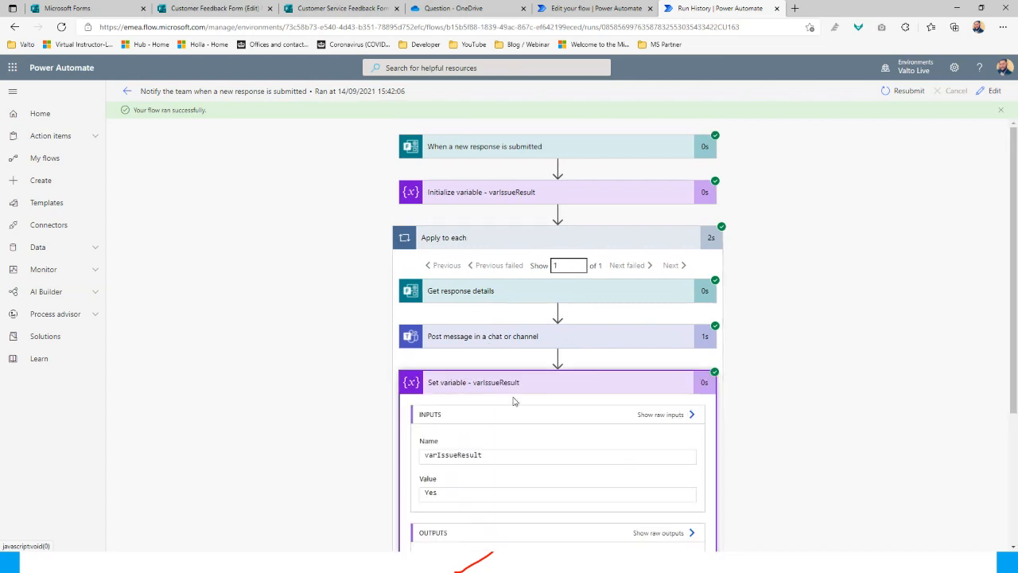
scroll(570, 388, "down", 2)
left_click_drag(442, 363, 425, 363)
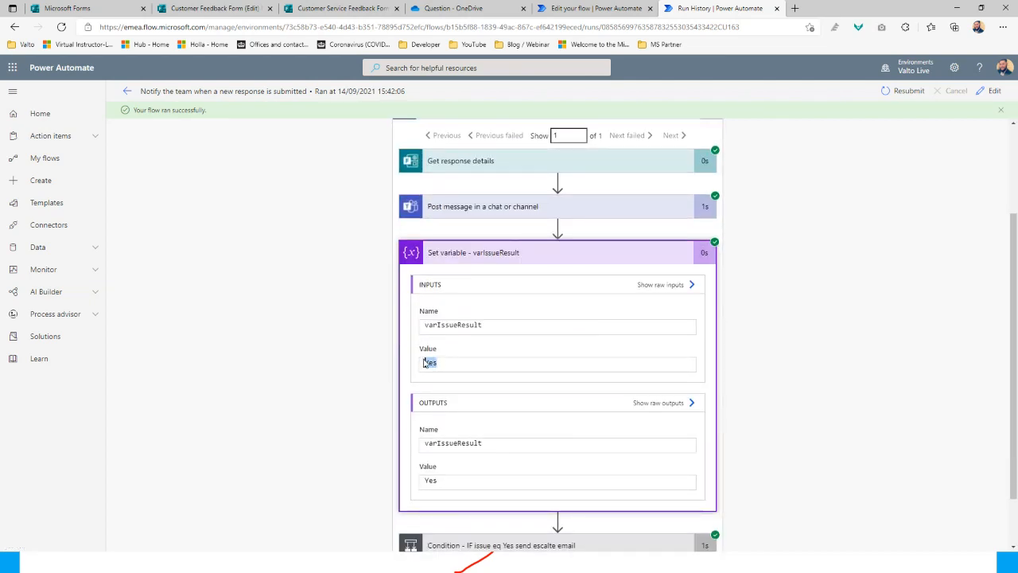
scroll(550, 359, "down", 1)
left_click(529, 480)
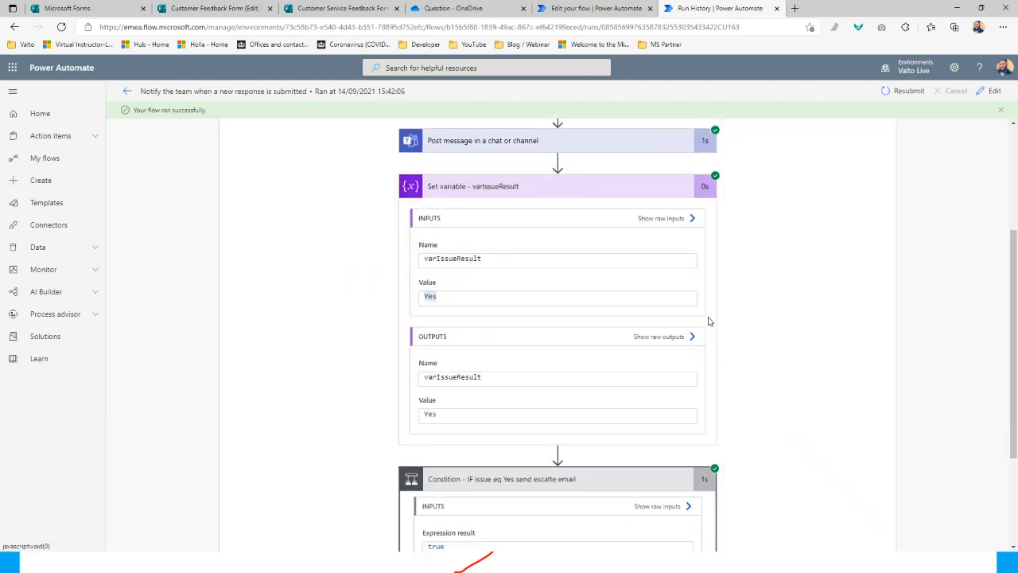
scroll(709, 320, "down", 2)
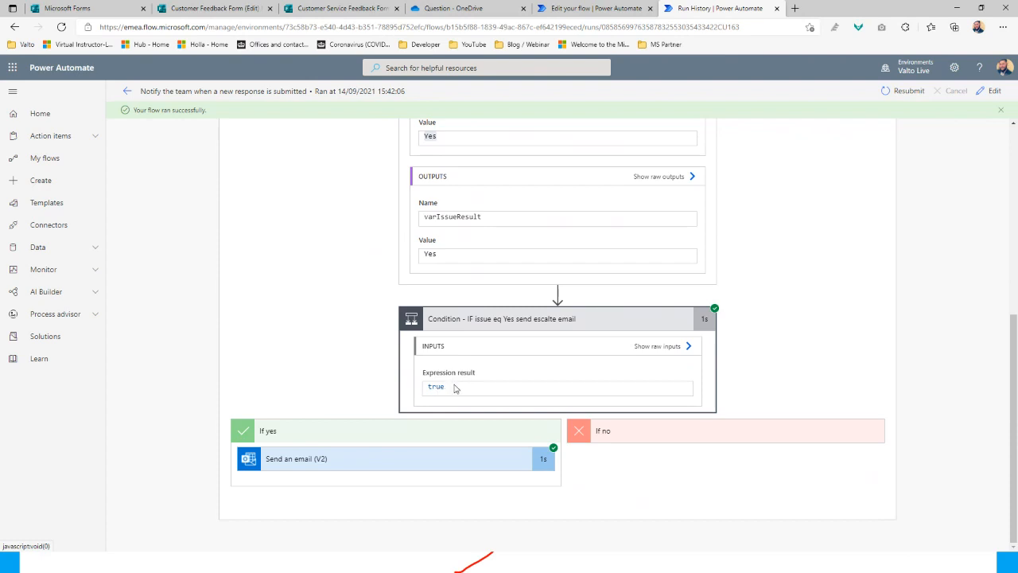
scroll(456, 388, "up", 2)
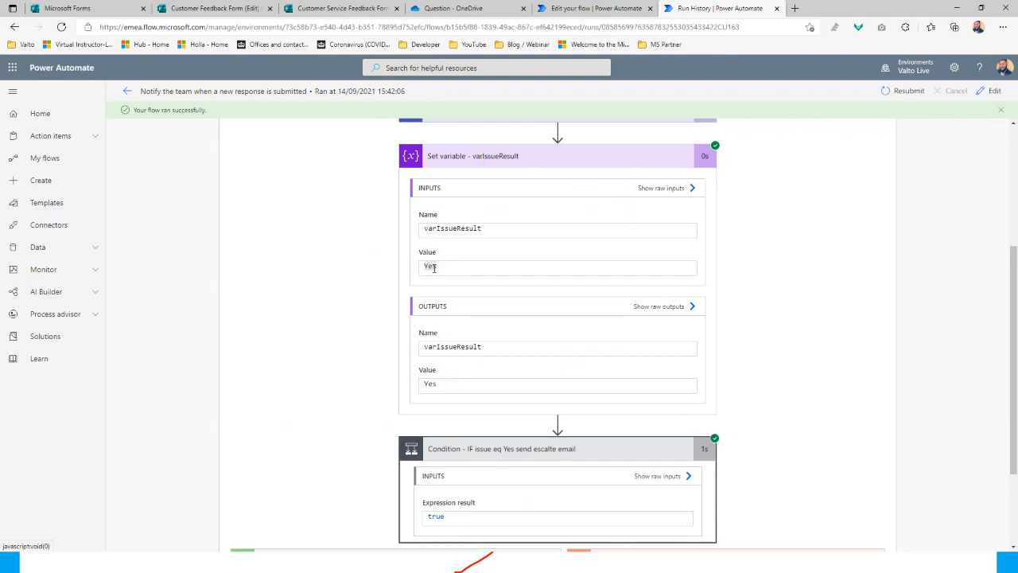
scroll(371, 374, "down", 2)
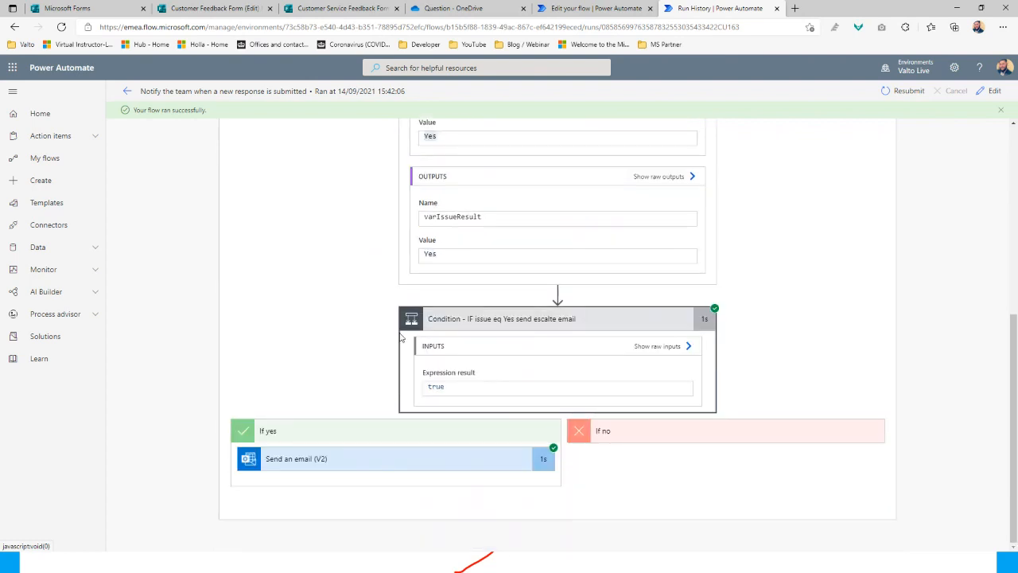
Inspect the Send an email step's details and email body
left_click(374, 465)
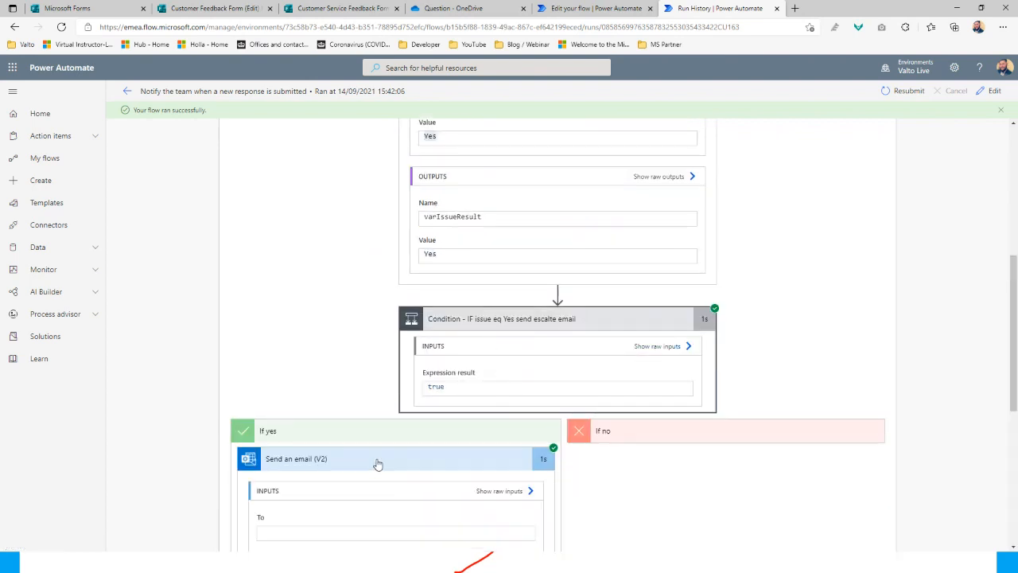
scroll(379, 453, "down", 1)
scroll(380, 440, "down", 2)
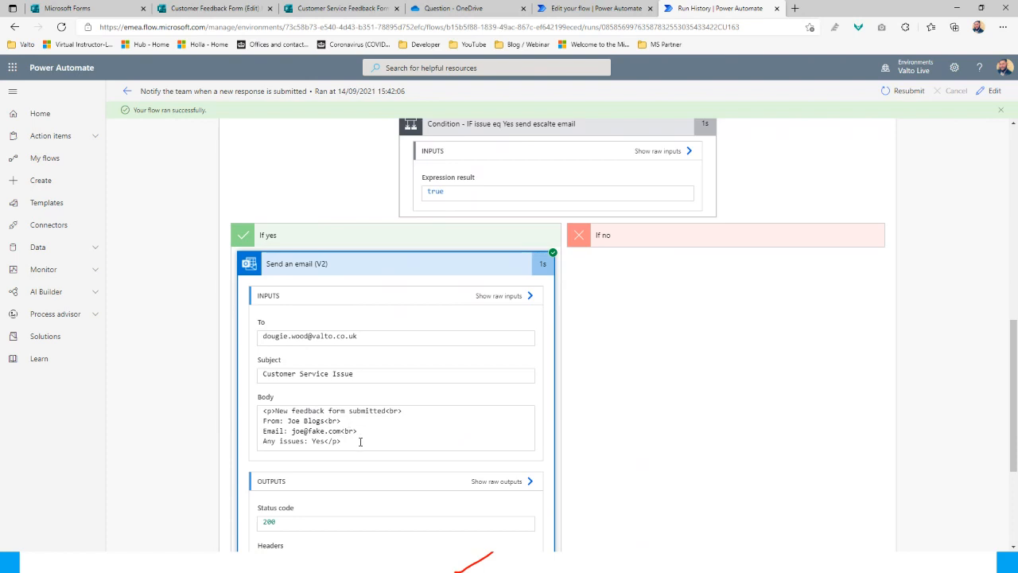
left_click_drag(360, 443, 263, 410)
left_click(643, 364)
scroll(644, 363, "up", 5)
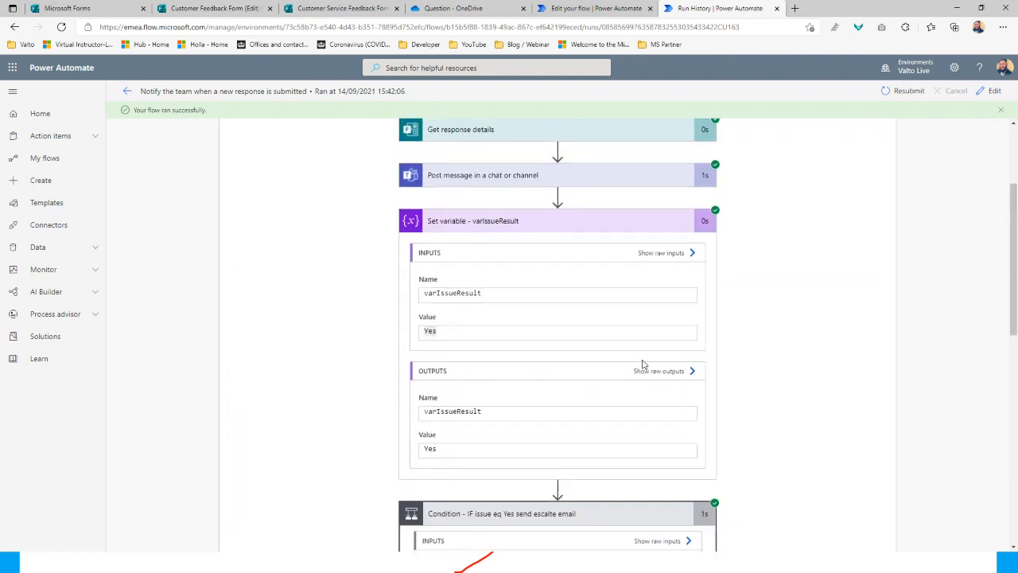
scroll(643, 363, "up", 2)
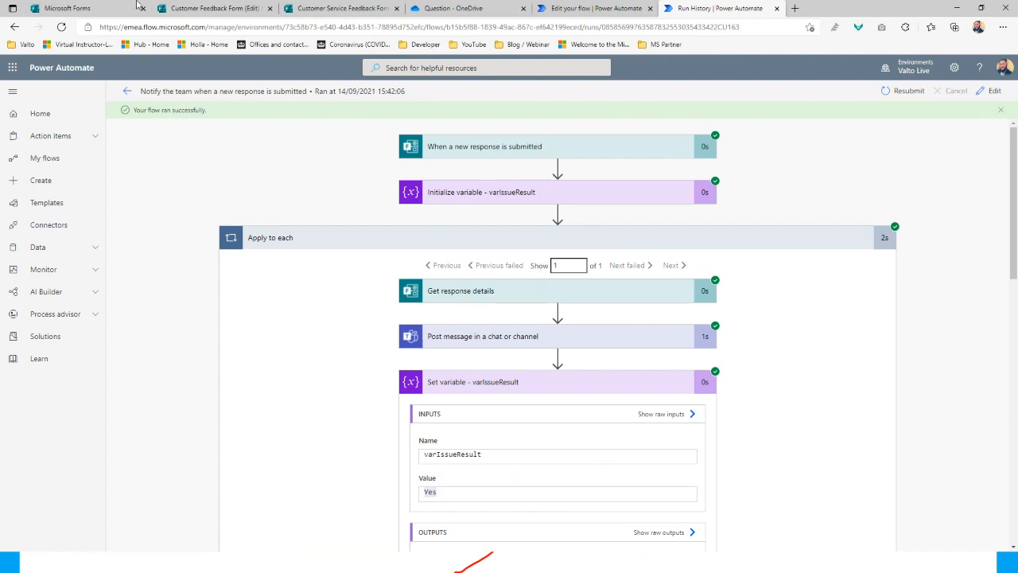
Look over the form and flow editor, then go back to the flow's run history
left_click(204, 8)
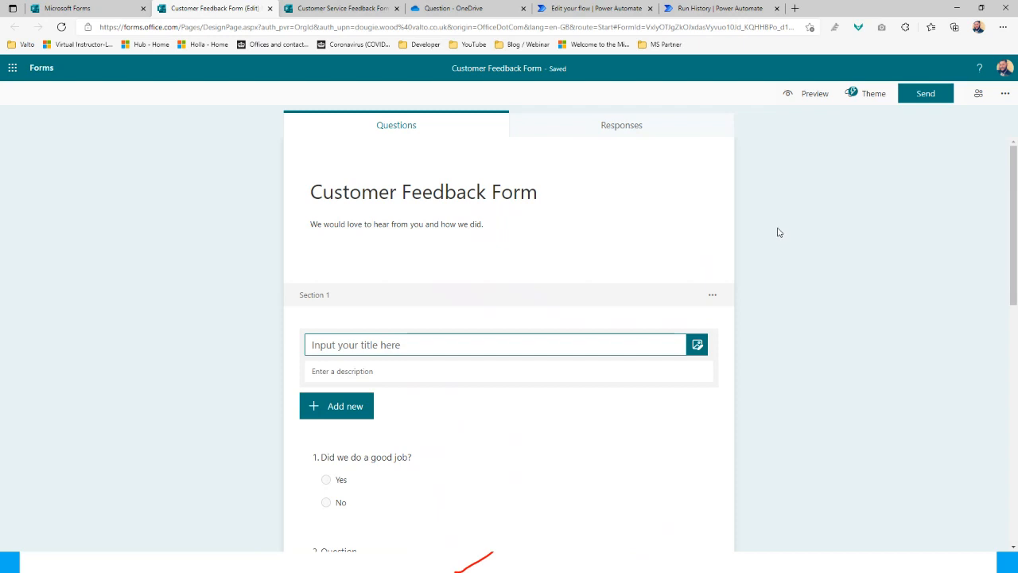
left_click(583, 11)
left_click(696, 8)
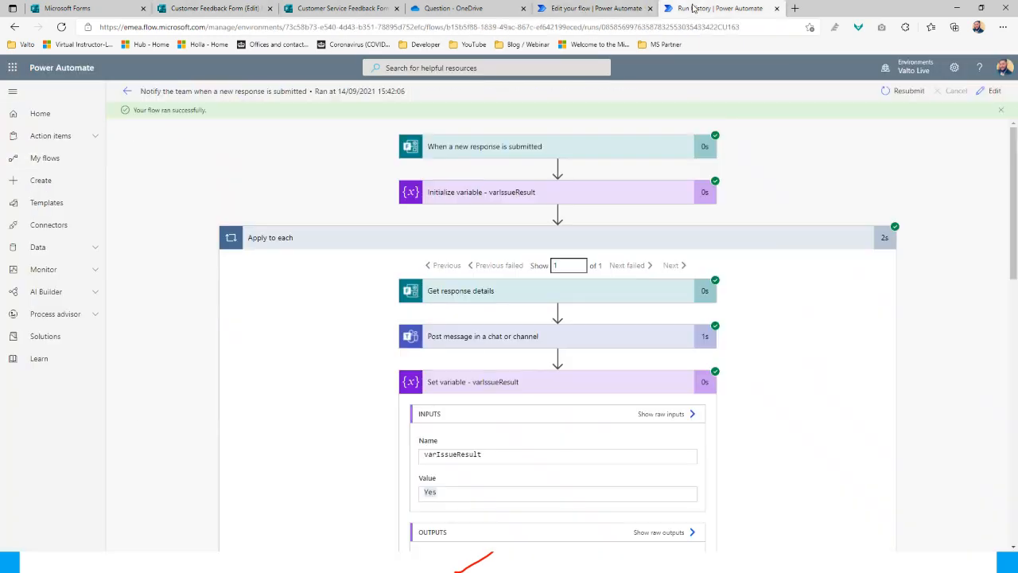
left_click(128, 89)
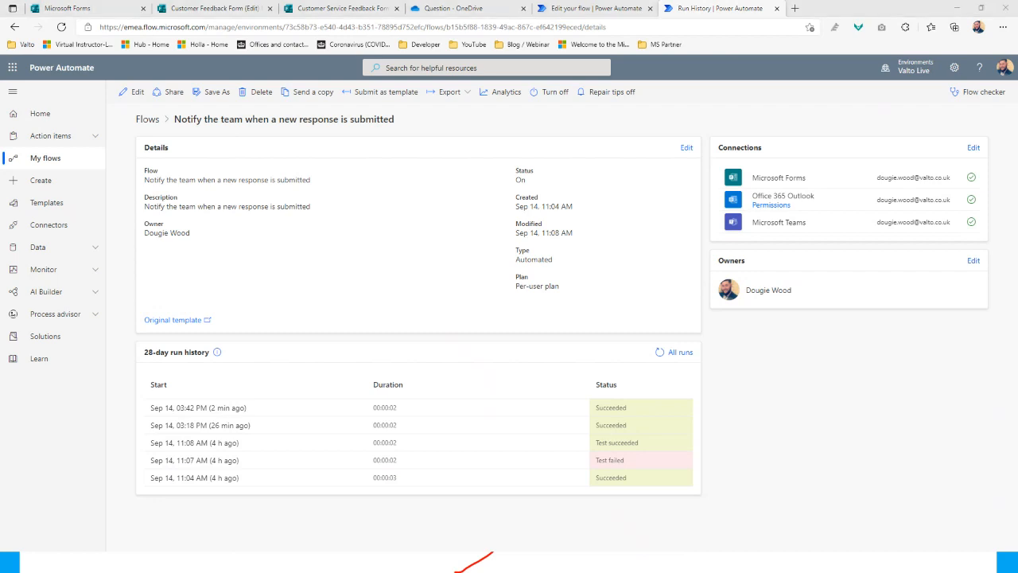
Return to the presentation and move to the Useful Links slide
left_click(601, 514)
left_click(607, 517)
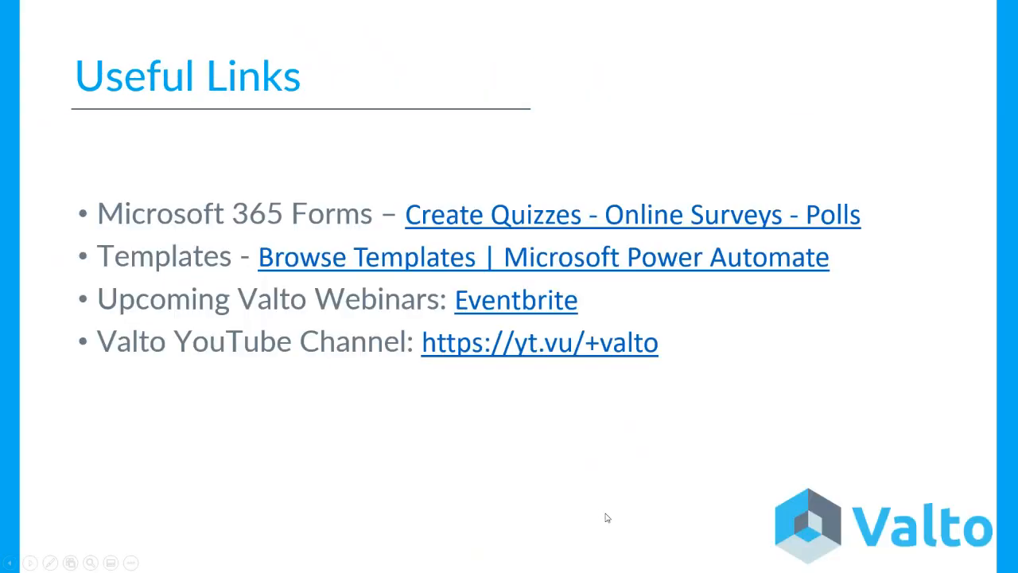
key("Left")
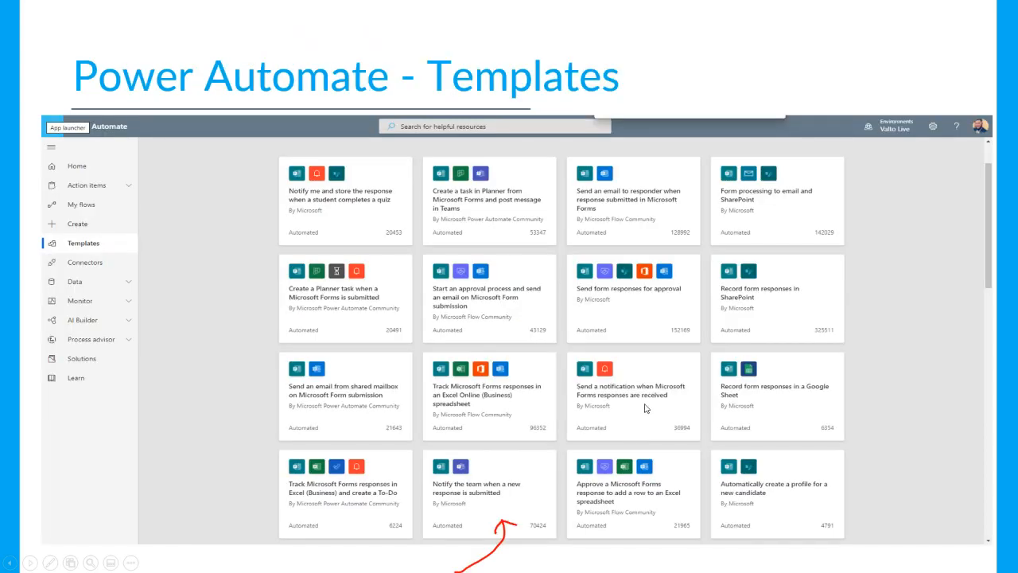
left_click(643, 404)
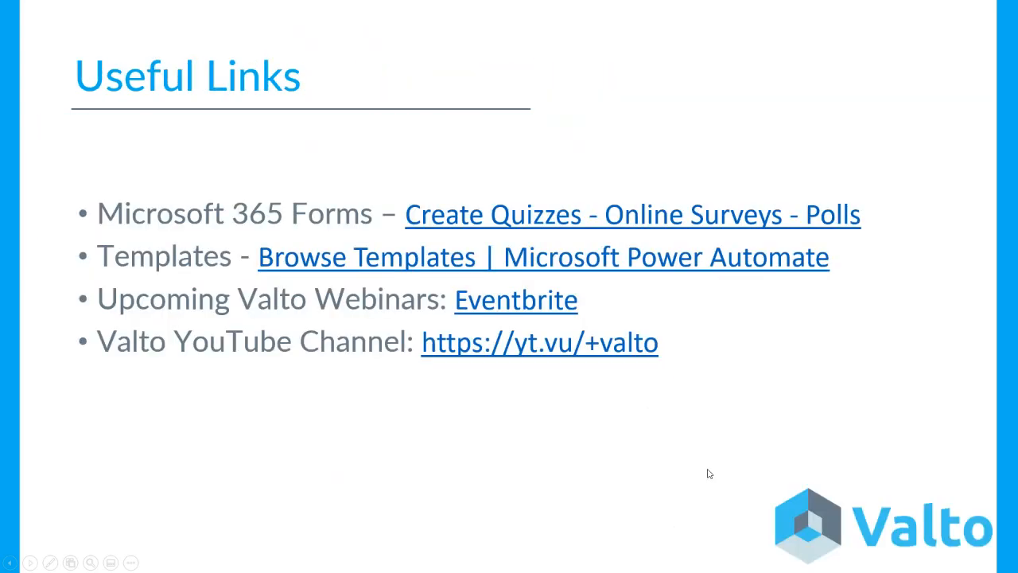